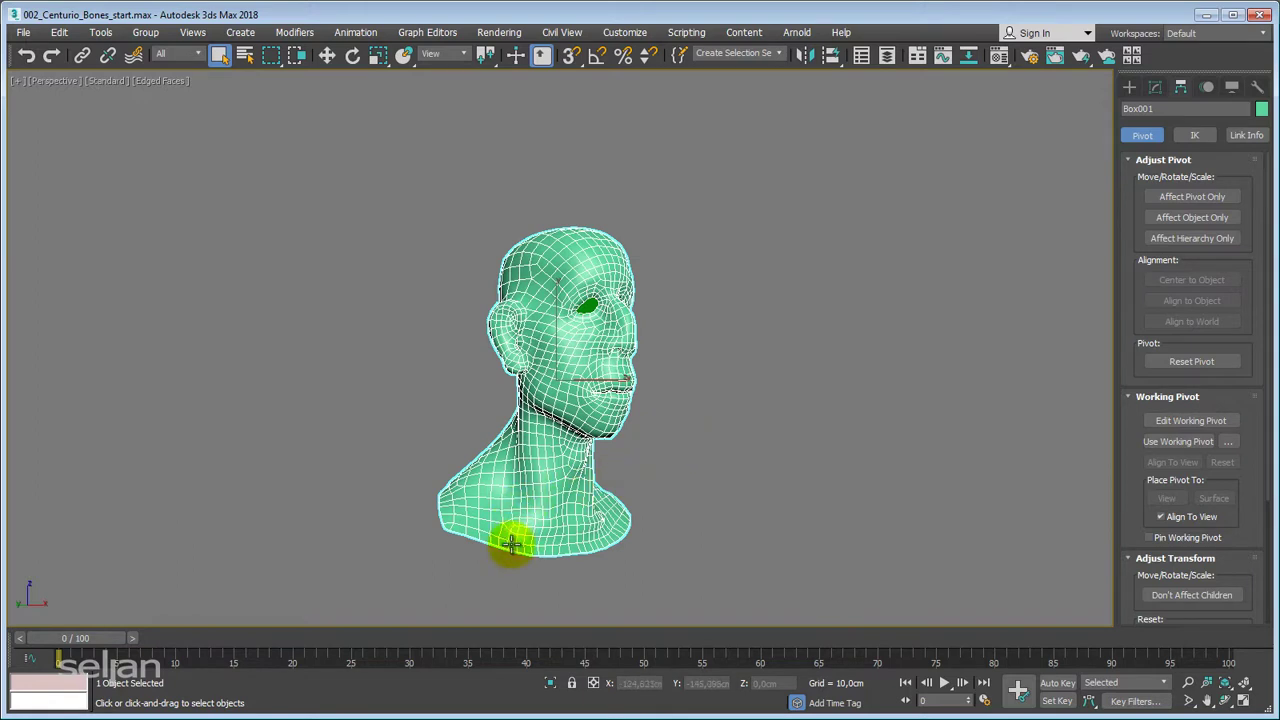
# Examine the head mesh in perspective, front and left views to check its shape for bone placement.
pyautogui.keyDown('alt'); pyautogui.moveTo(541, 290); pyautogui.dragTo(528, 451, button='middle'); pyautogui.keyUp('alt')
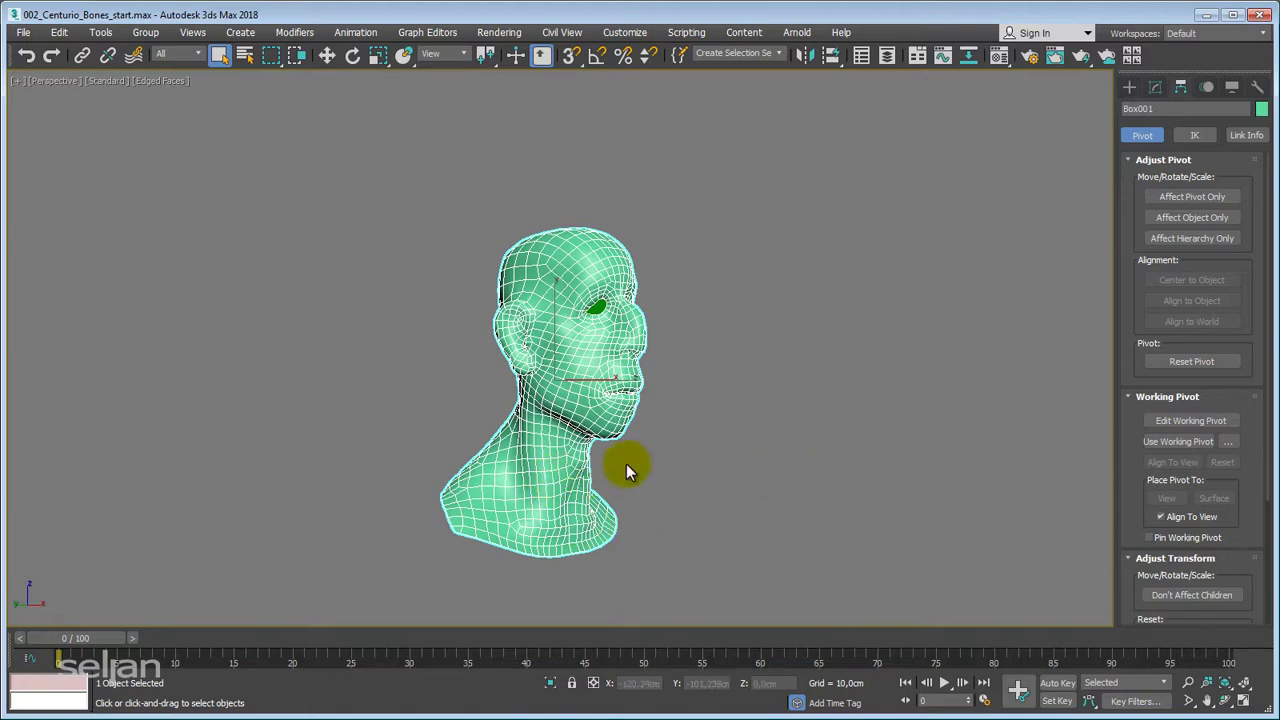
pyautogui.keyDown('alt'); pyautogui.moveTo(666, 463); pyautogui.dragTo(688, 412, button='middle'); pyautogui.keyUp('alt')
pyautogui.scroll(3, 630, 480)
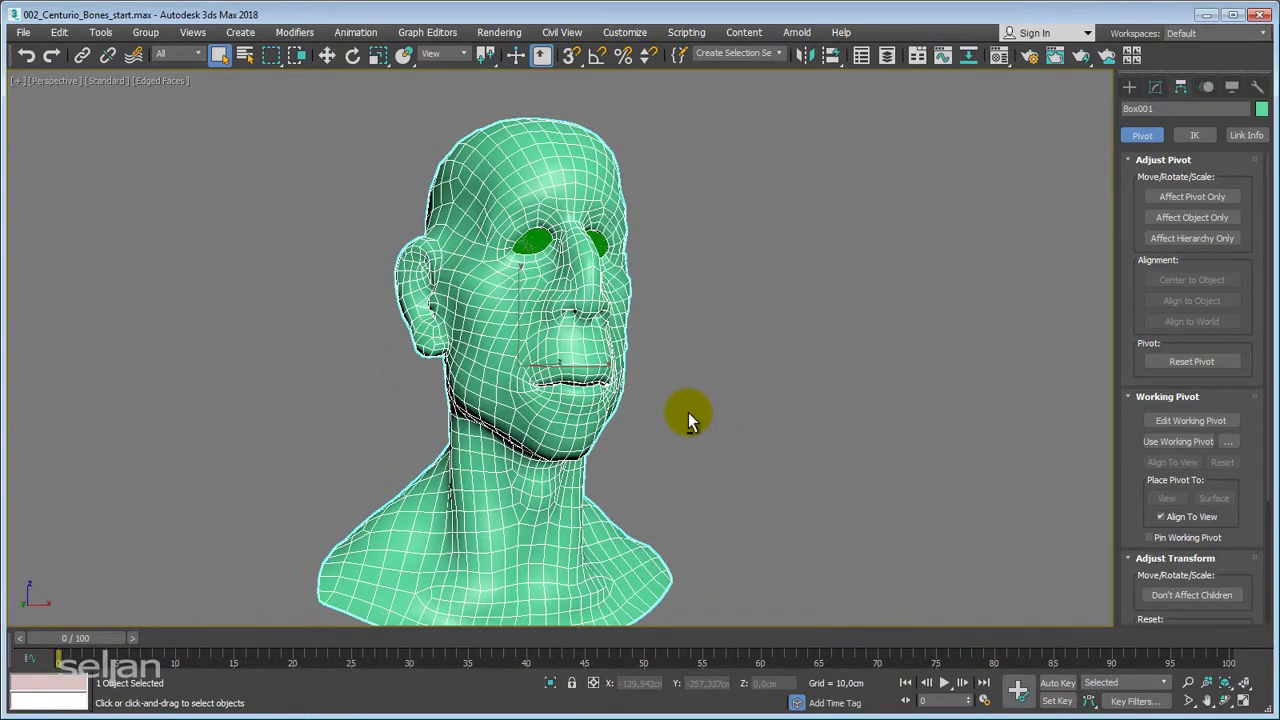
pyautogui.press('f')
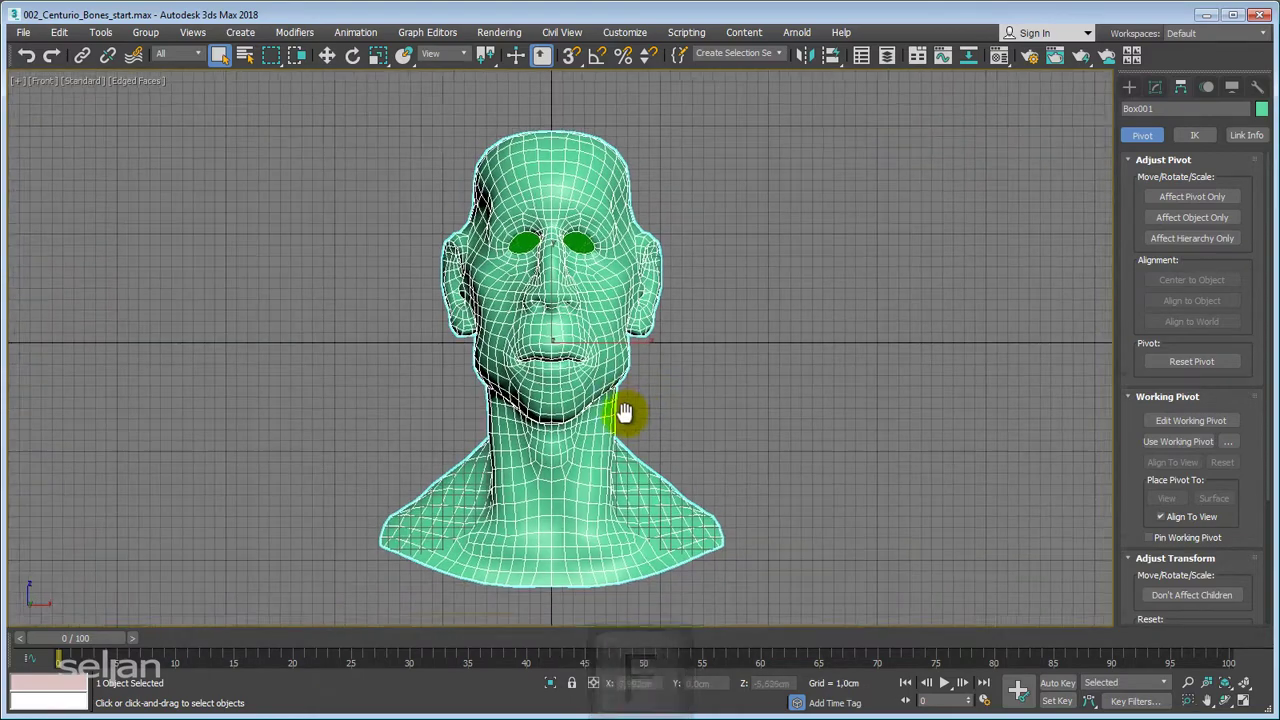
pyautogui.press('z')
pyautogui.moveTo(580, 387); pyautogui.dragTo(586, 401, button='middle')
pyautogui.scroll(1, 575, 321)
pyautogui.scroll(-1, 578, 323)
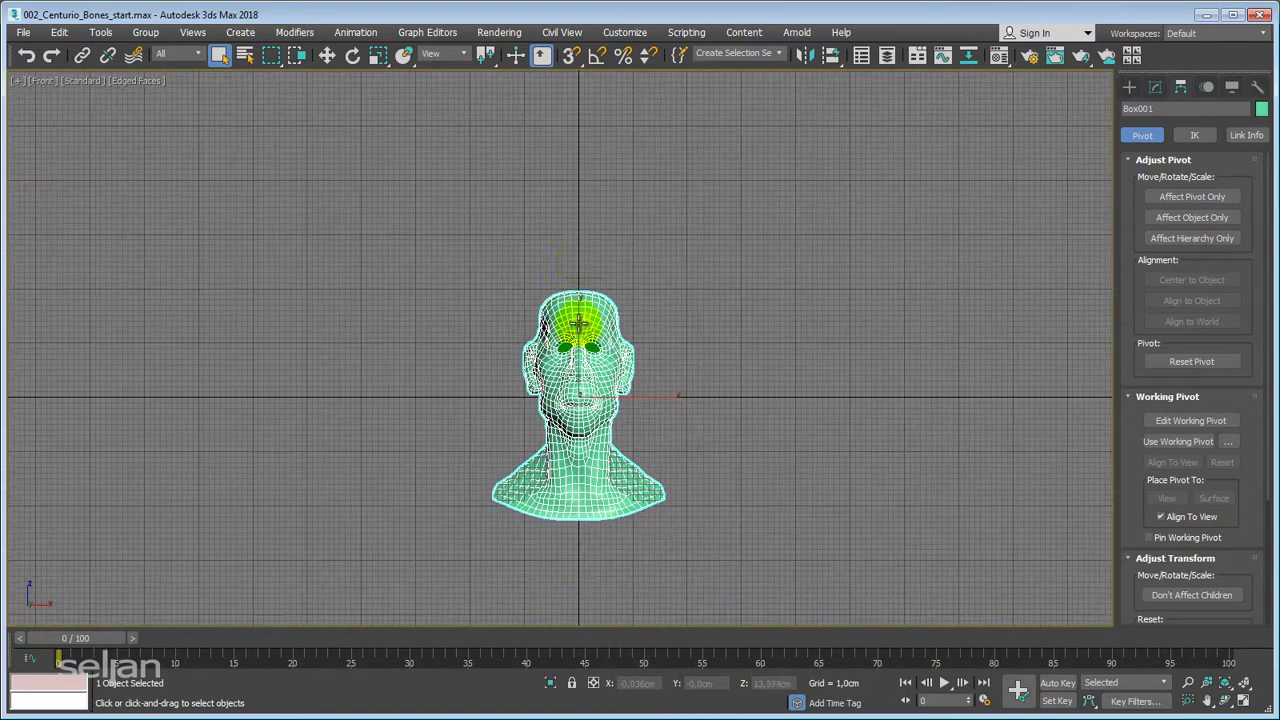
pyautogui.scroll(4, 590, 505)
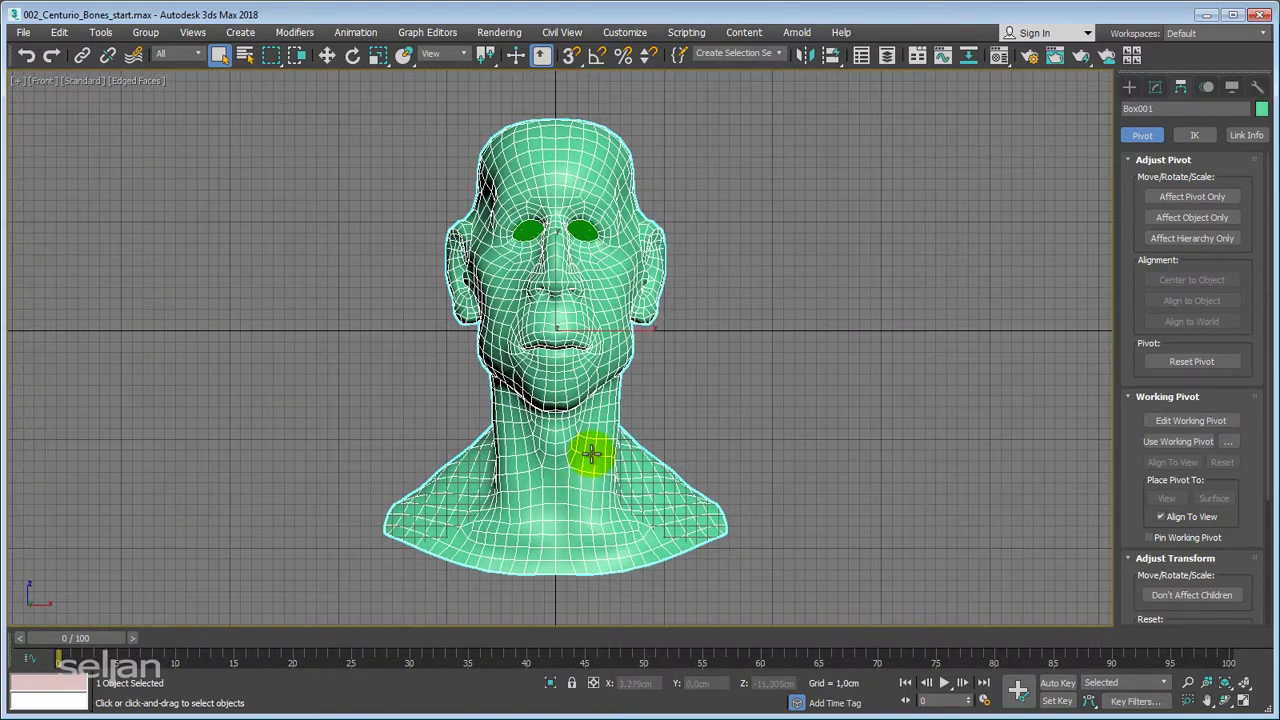
pyautogui.press('l')
pyautogui.scroll(-4, 696, 270)
pyautogui.moveTo(729, 329); pyautogui.dragTo(813, 198, button='middle')
pyautogui.scroll(-2, 808, 205)
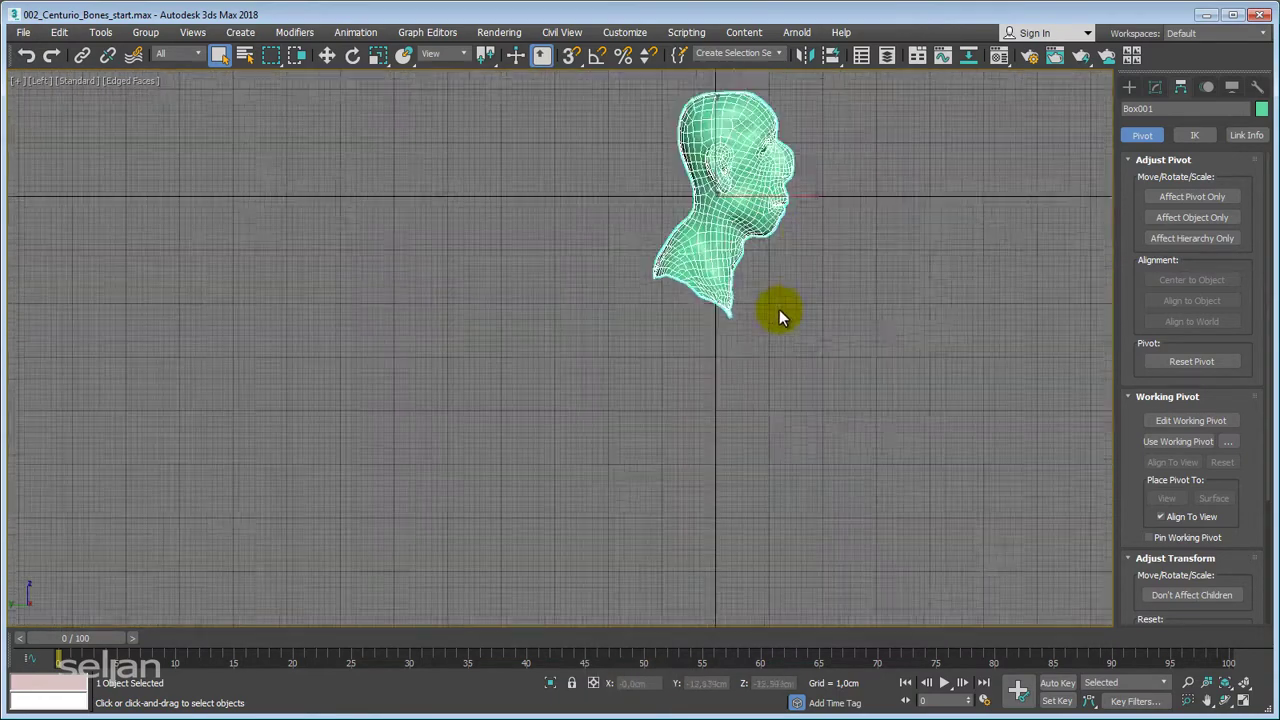
pyautogui.scroll(-2, 640, 458)
pyautogui.moveTo(779, 309); pyautogui.dragTo(611, 484, button='middle')
pyautogui.scroll(4, 640, 448)
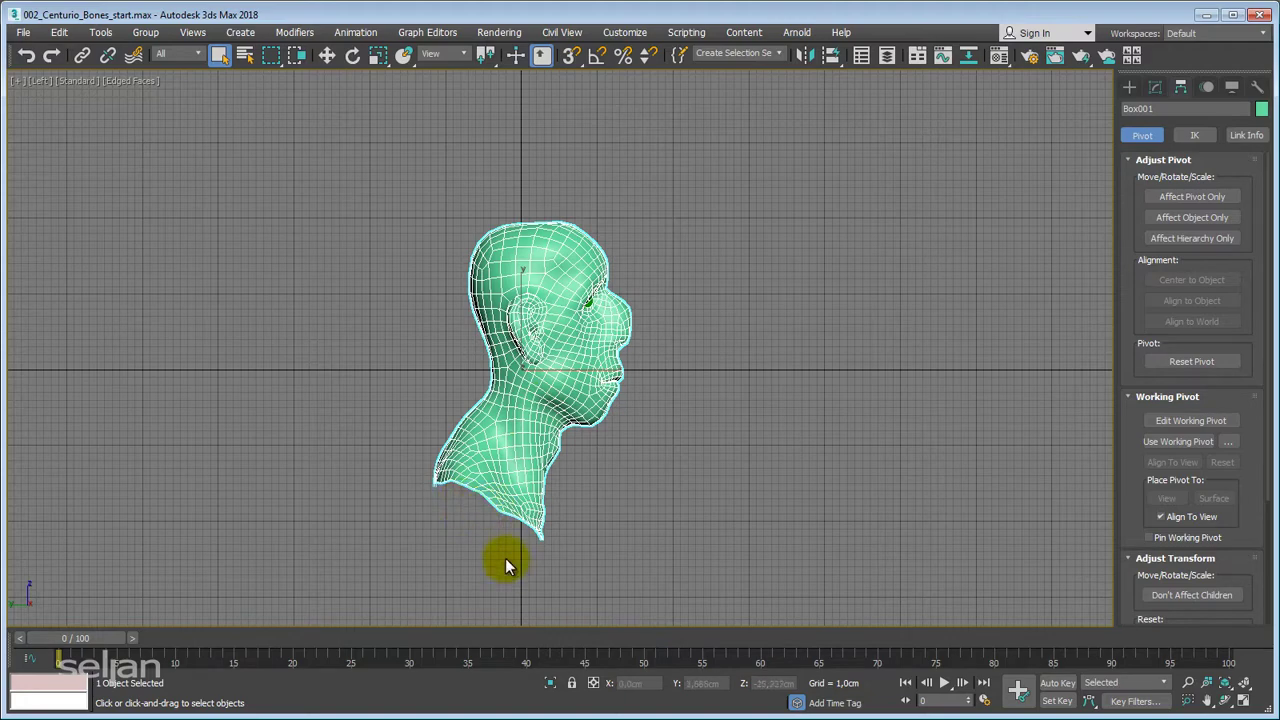
pyautogui.moveTo(465, 339); pyautogui.dragTo(444, 325, button='middle')
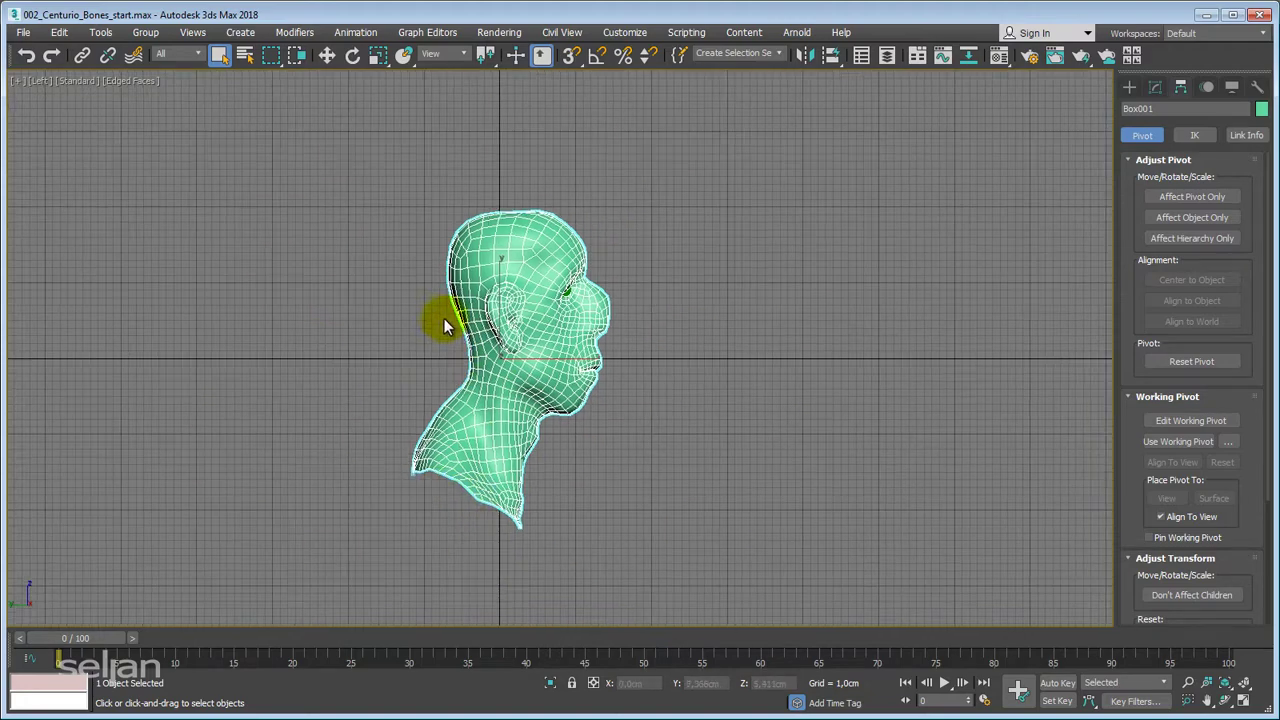
pyautogui.moveTo(558, 358); pyautogui.dragTo(543, 400, button='middle')
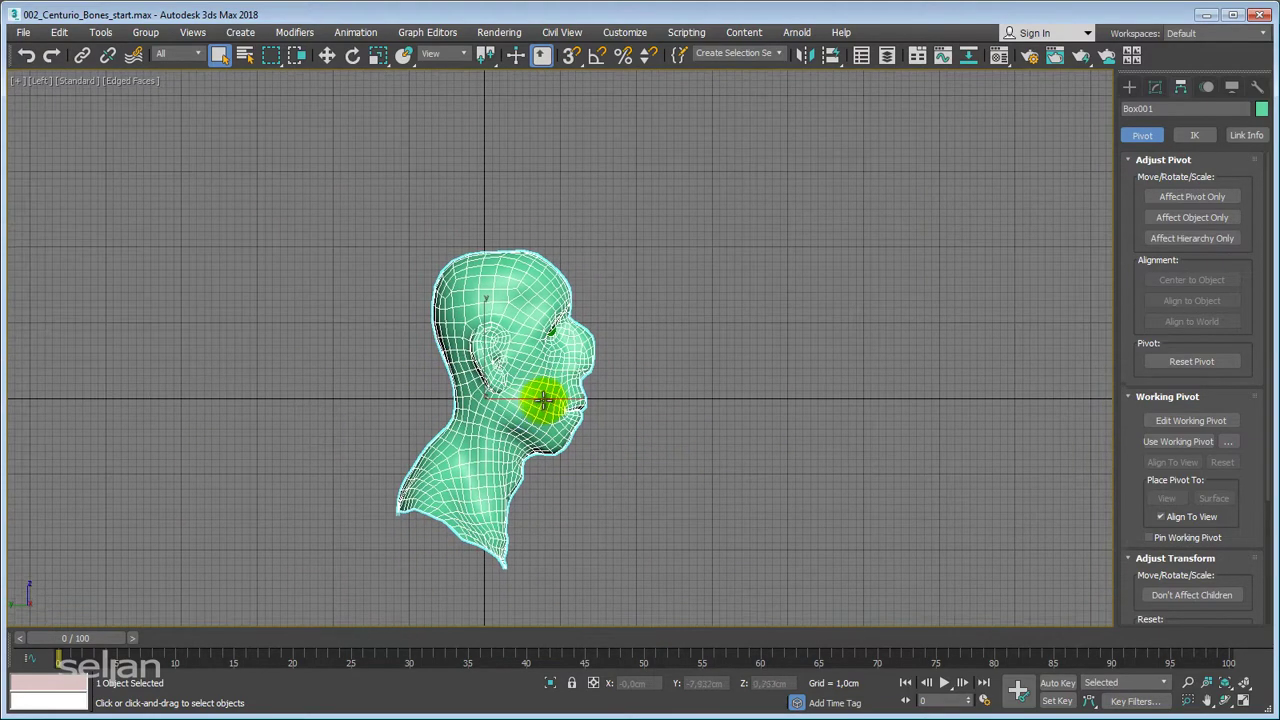
# Select the eye object in the perspective view and hide it.
pyautogui.scroll(3, 542, 400)
pyautogui.press('p')
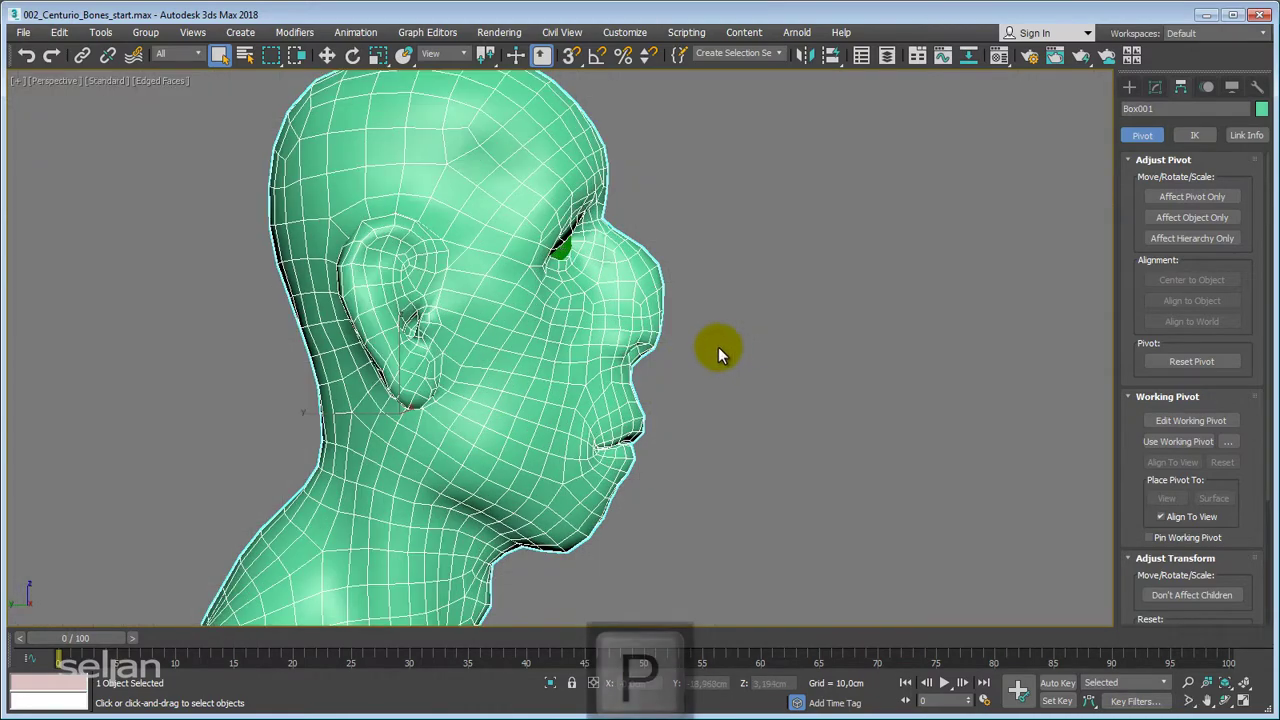
pyautogui.keyDown('alt'); pyautogui.moveTo(720, 349); pyautogui.dragTo(577, 449, button='middle'); pyautogui.keyUp('alt')
pyautogui.click(396, 360)
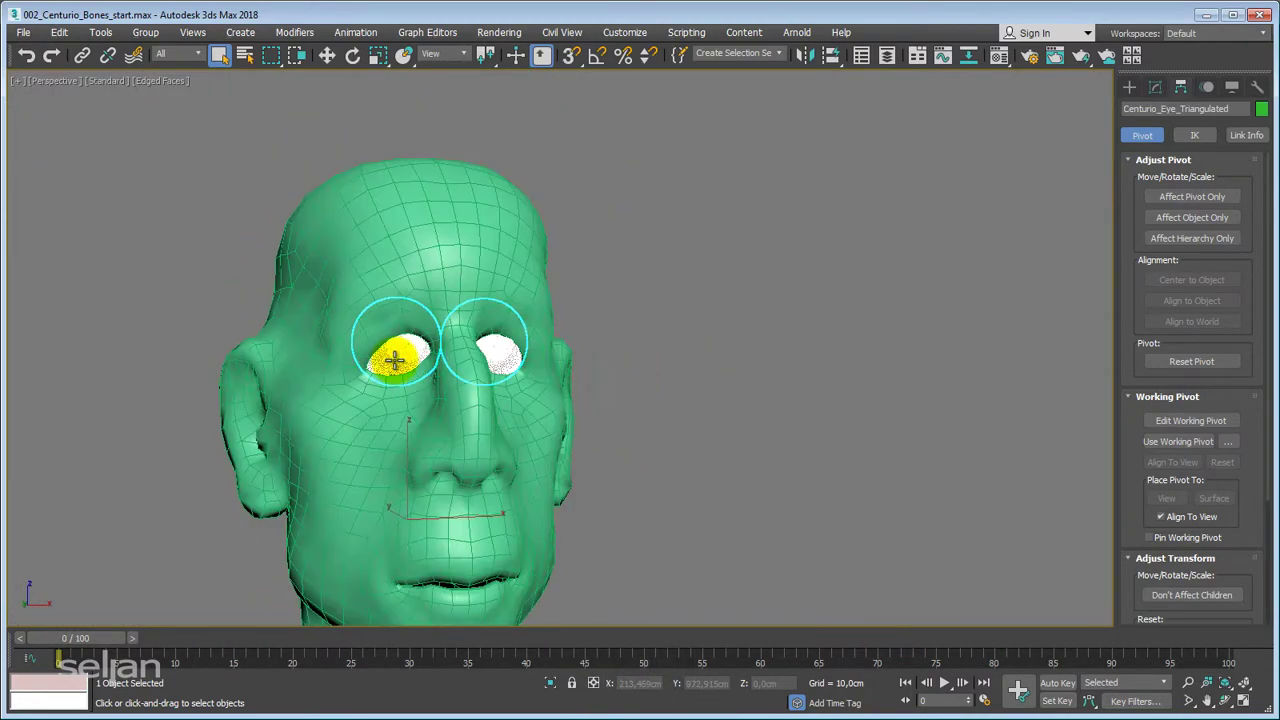
pyautogui.keyDown('alt'); pyautogui.moveTo(396, 360); pyautogui.dragTo(459, 320, button='middle'); pyautogui.keyUp('alt')
pyautogui.rightClick(459, 322)
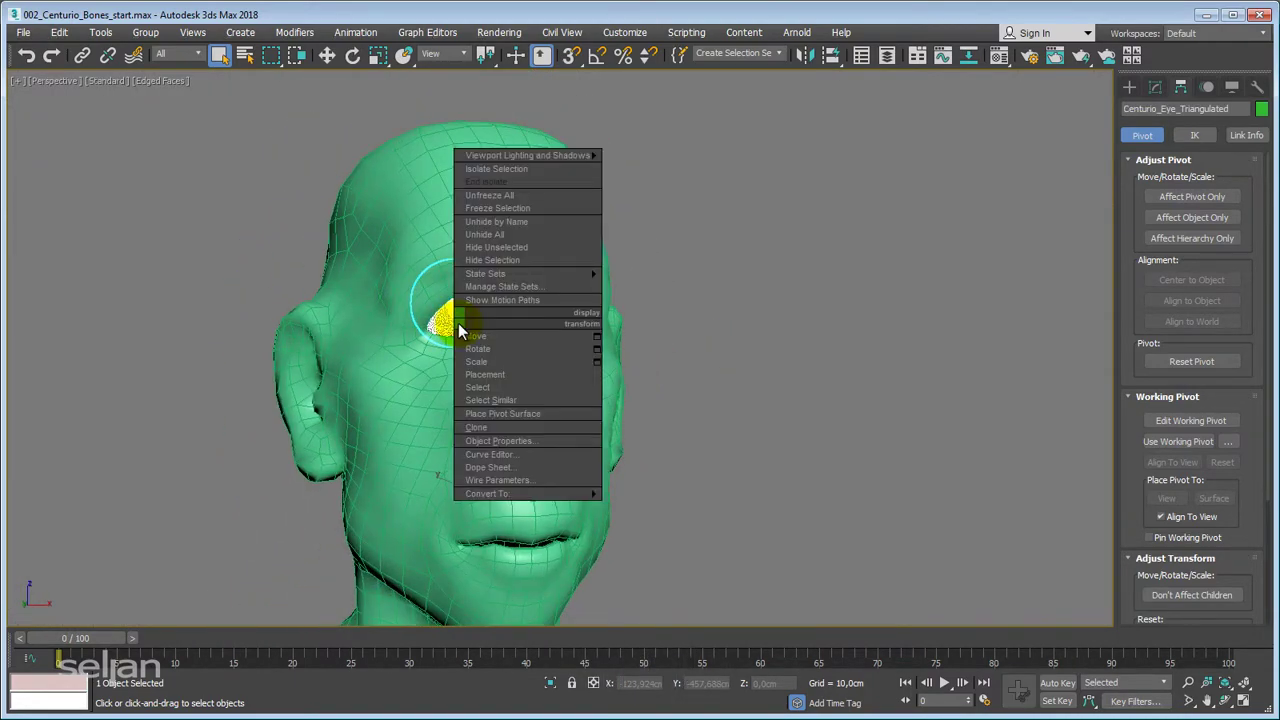
pyautogui.moveTo(466, 274)
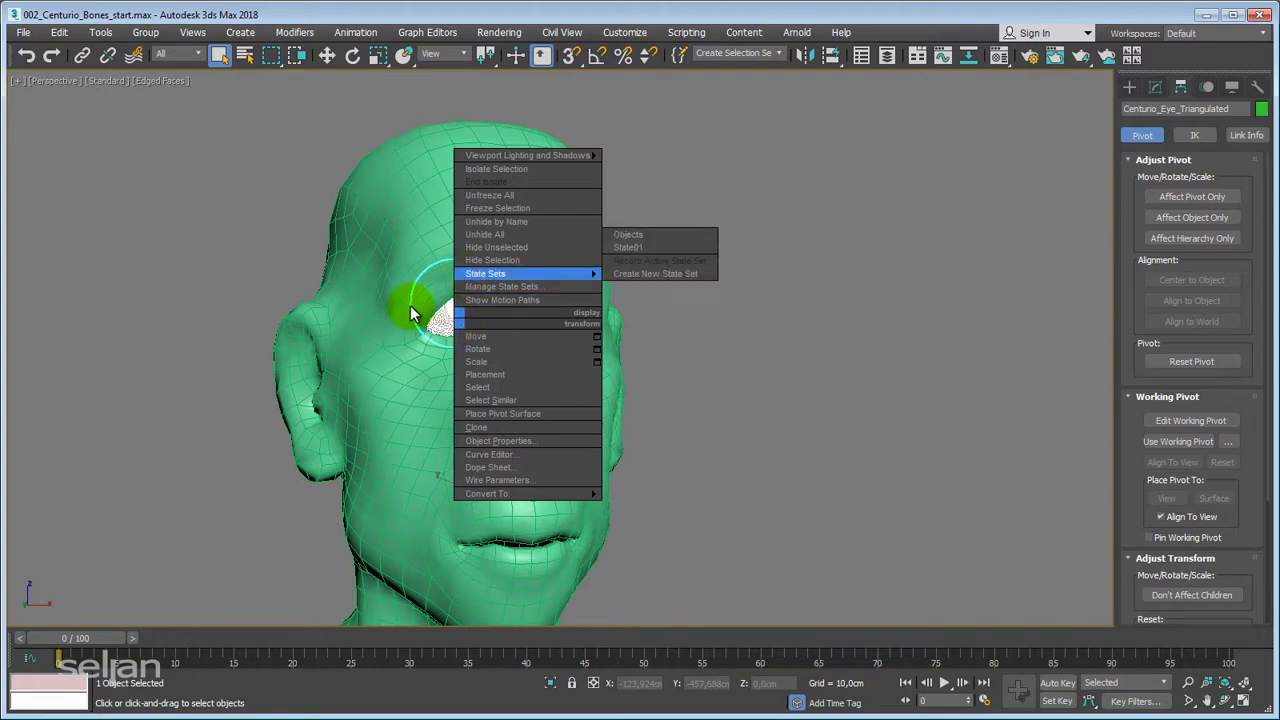
pyautogui.click(482, 260)
# Select the head mesh and rename it CHead_Mesh.
pyautogui.keyDown('alt'); pyautogui.moveTo(514, 323); pyautogui.dragTo(524, 308, button='middle'); pyautogui.keyUp('alt')
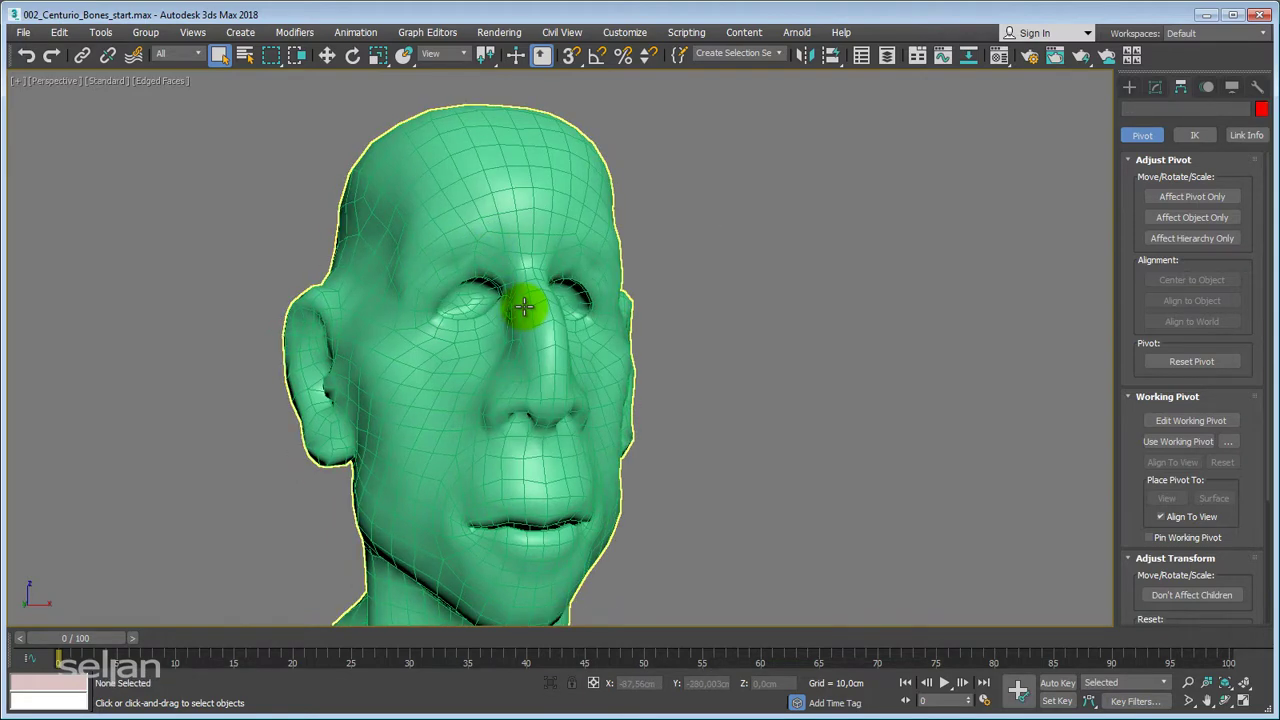
pyautogui.click(524, 307)
pyautogui.scroll(-3, 530, 314)
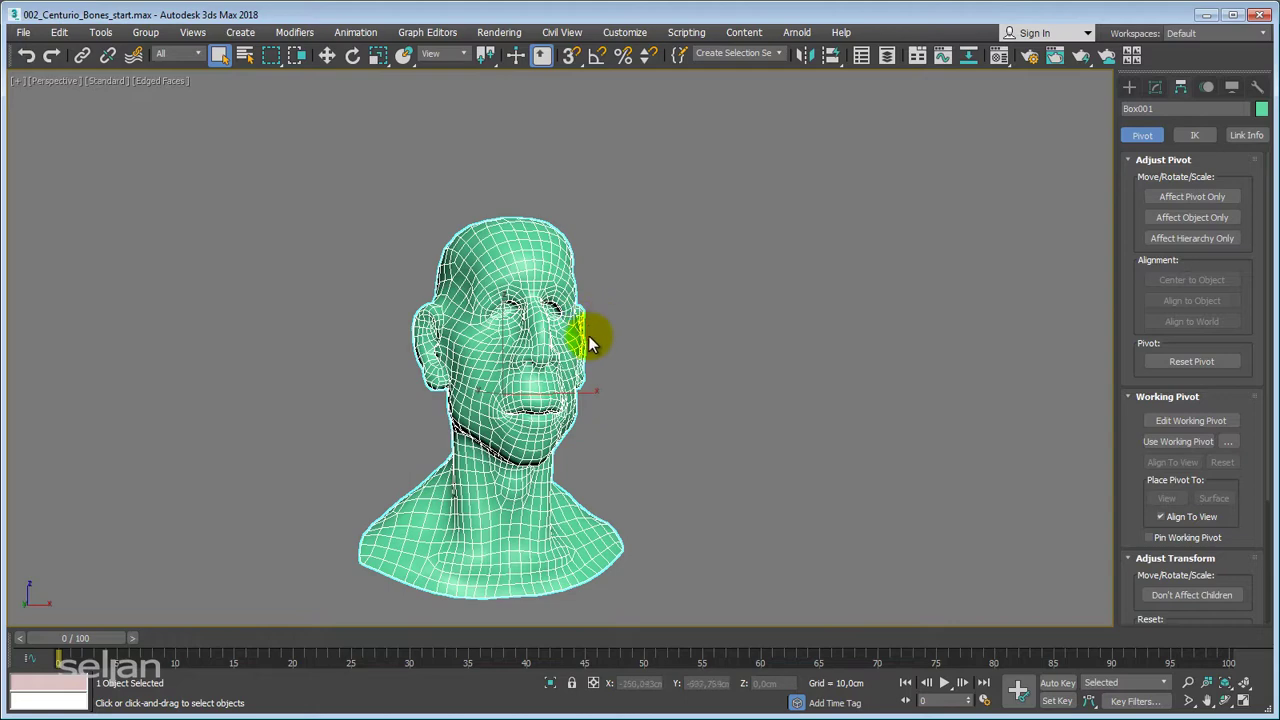
pyautogui.click(1155, 87)
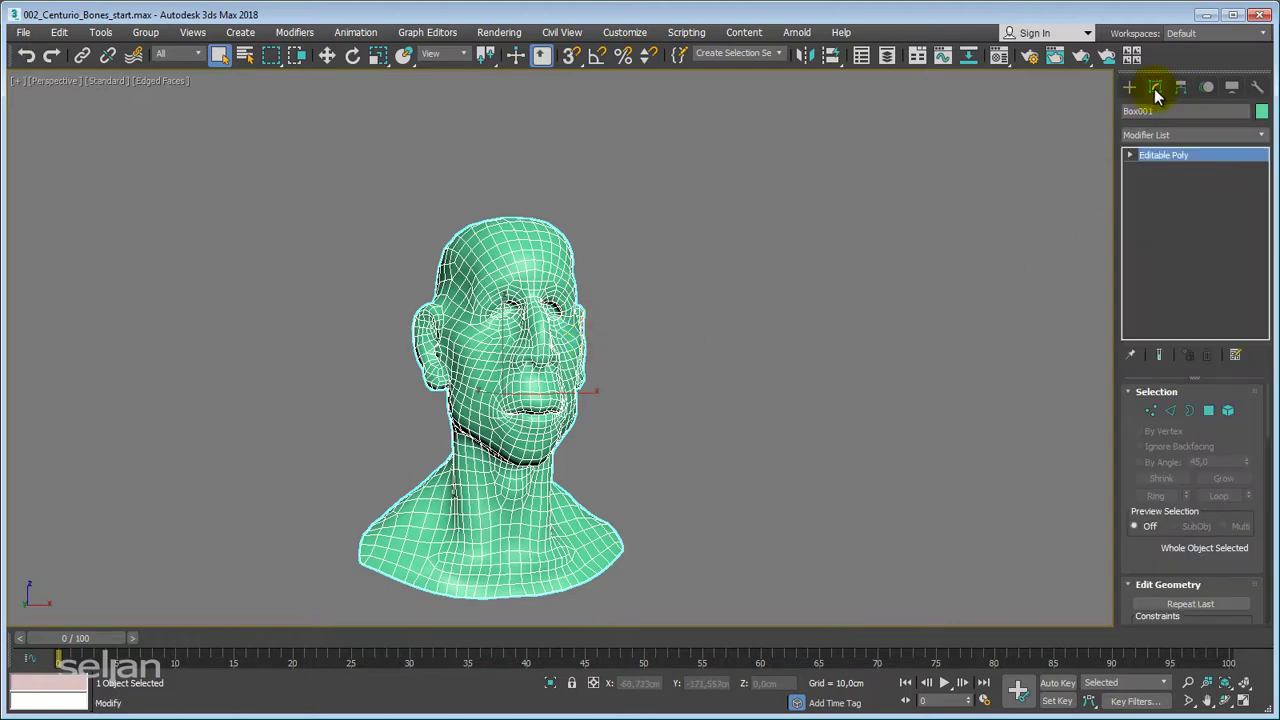
pyautogui.click(1166, 111)
pyautogui.moveTo(825, 277); pyautogui.dragTo(1050, 338, button='middle')
pyautogui.scroll(5, 904, 280)
pyautogui.click(1175, 111)
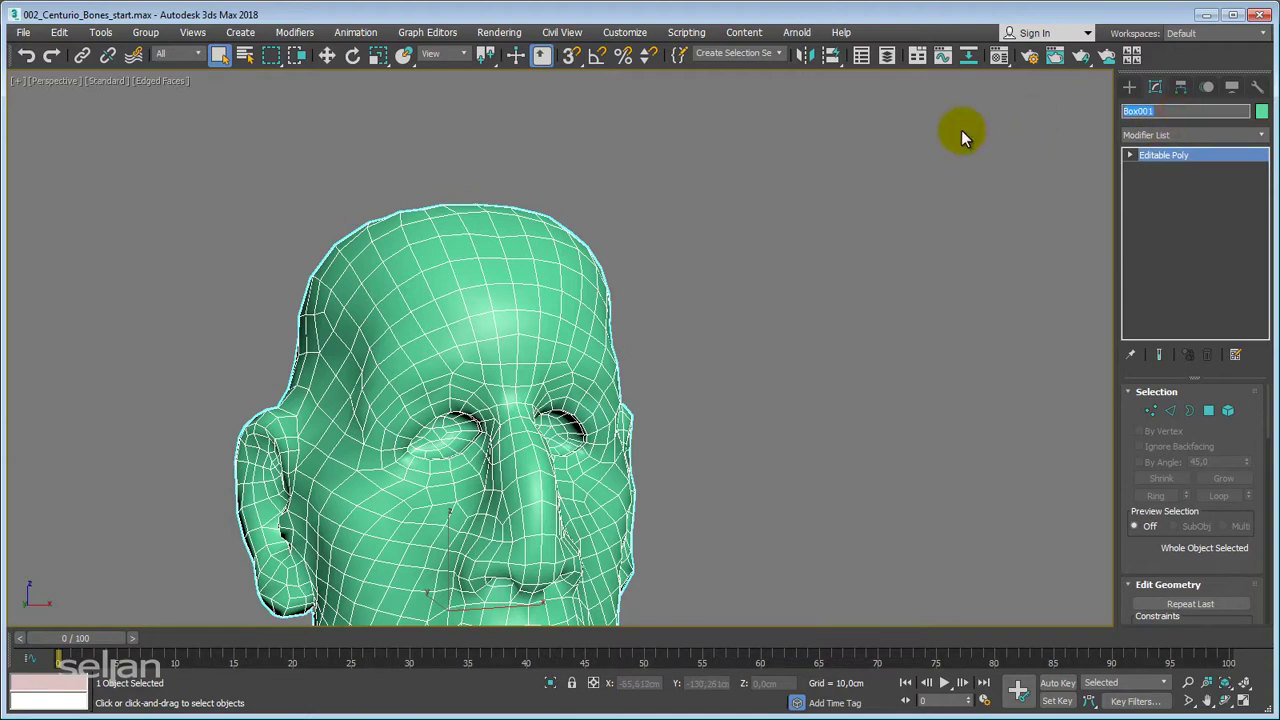
pyautogui.write('CHead_Mesh')
pyautogui.press('Return')
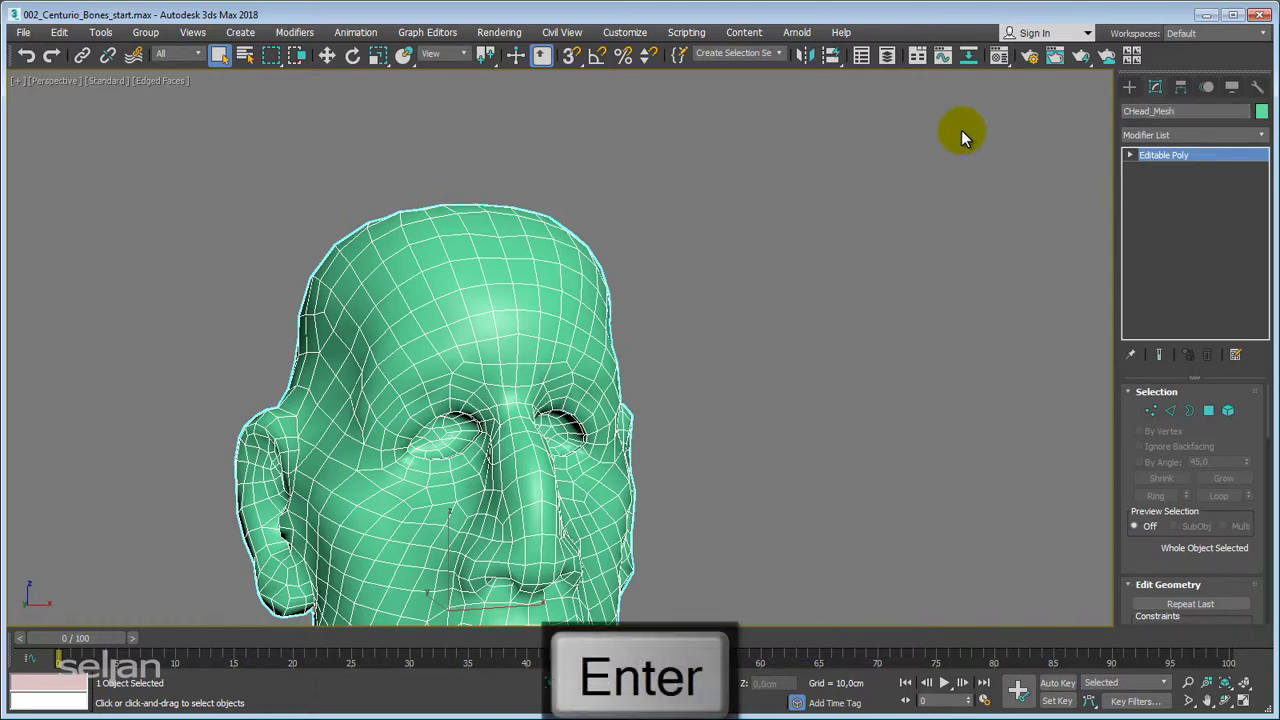
# Turn on see-through display for the head mesh and freeze it.
pyautogui.moveTo(688, 385); pyautogui.dragTo(688, 300, button='middle')
pyautogui.scroll(-3, 688, 300)
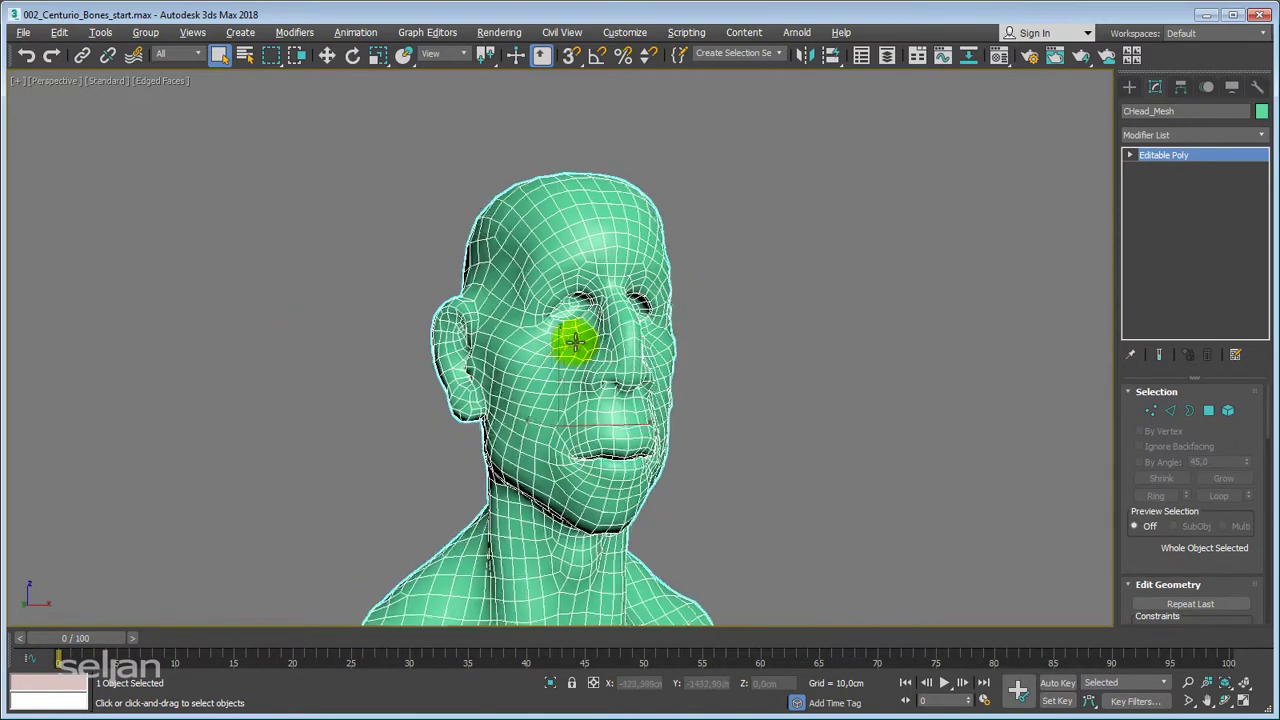
pyautogui.moveTo(574, 343); pyautogui.dragTo(519, 354, button='middle')
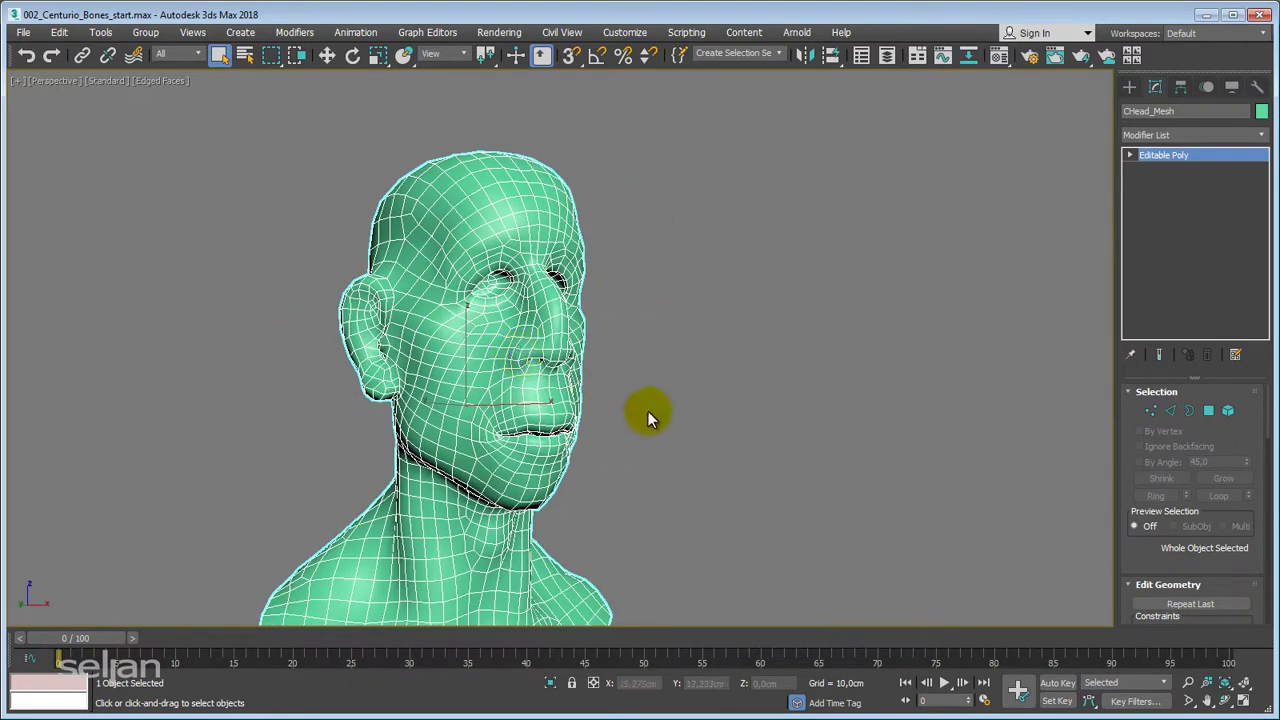
pyautogui.hotkey('alt', 'x')
pyautogui.keyDown('alt'); pyautogui.moveTo(652, 410); pyautogui.dragTo(664, 411, button='middle'); pyautogui.keyUp('alt')
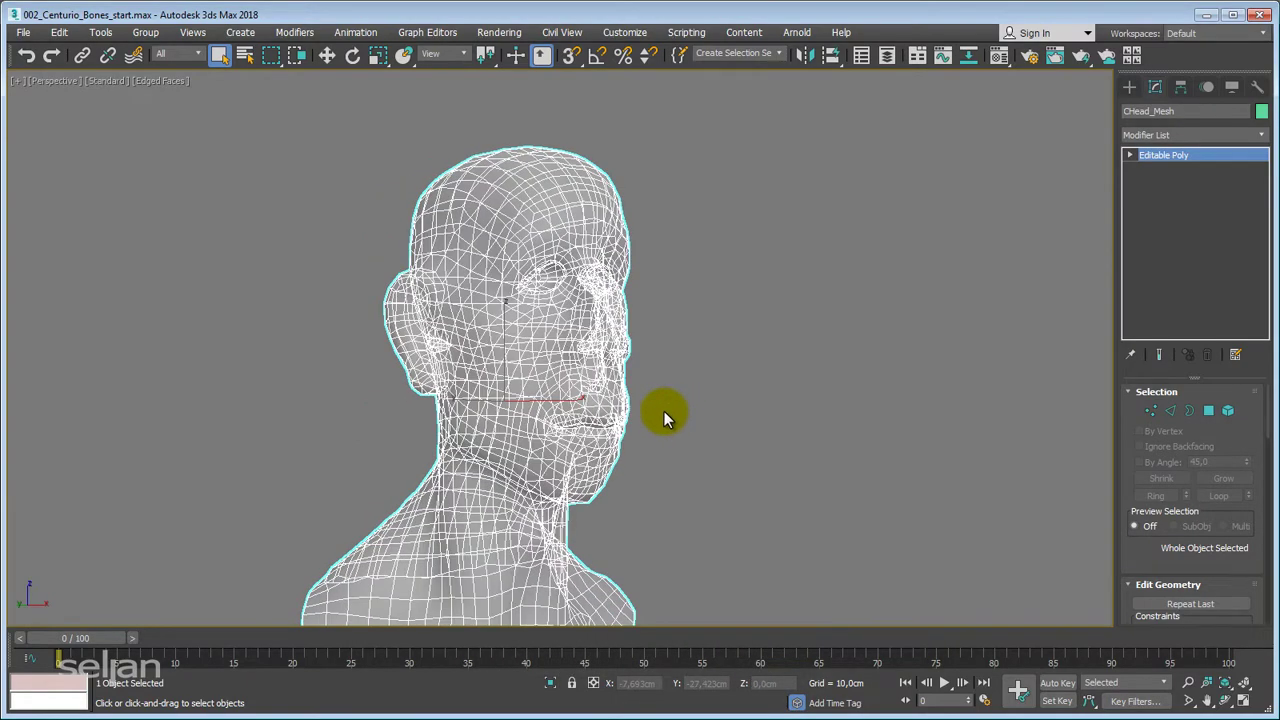
pyautogui.moveTo(491, 434)
pyautogui.keyDown('alt'); pyautogui.mouseDown(button='middle')
pyautogui.moveTo(539, 437)
pyautogui.moveTo(578, 367)
pyautogui.mouseUp(button='middle'); pyautogui.keyUp('alt')
pyautogui.hotkey('alt', 'x')
pyautogui.hotkey('alt', 'x')
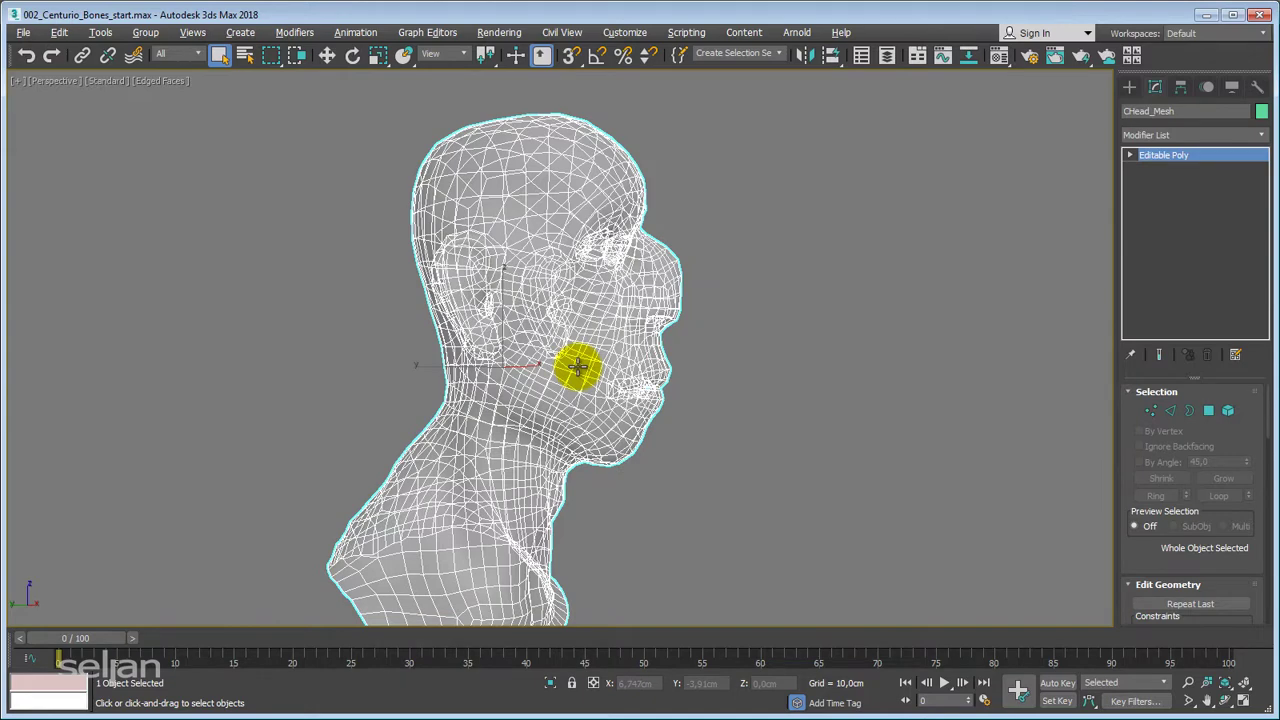
pyautogui.rightClick(578, 368)
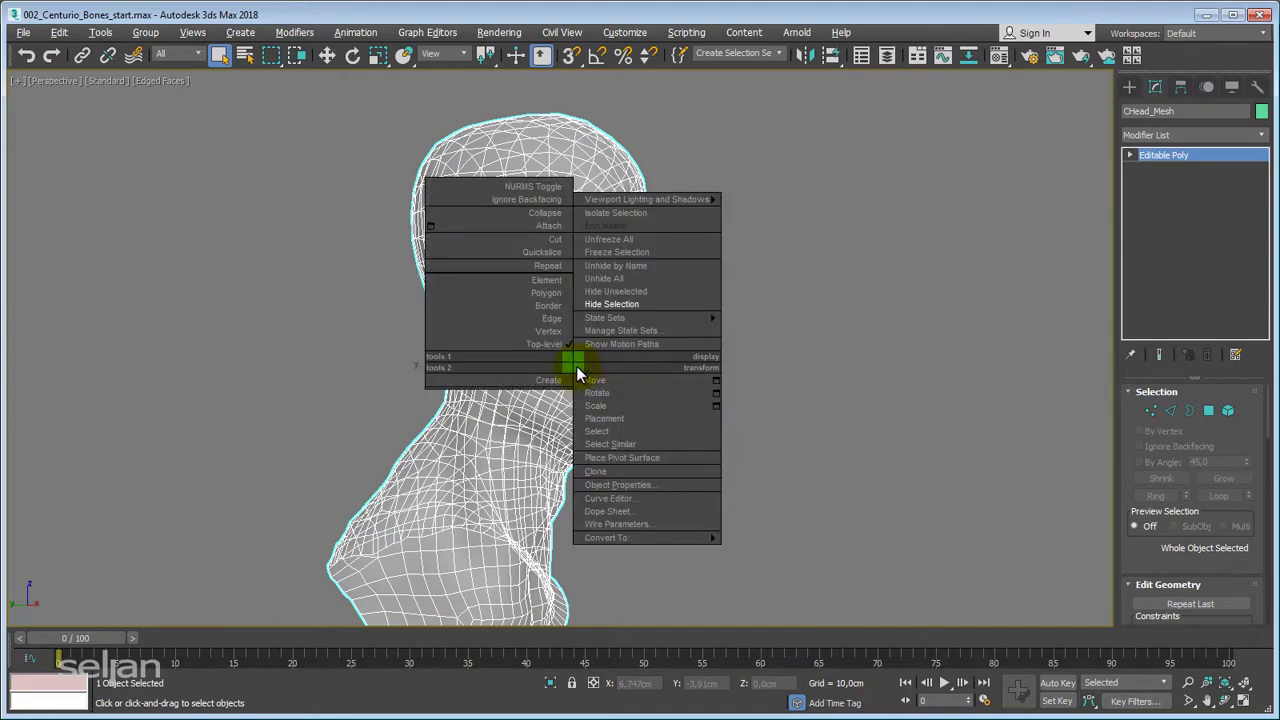
pyautogui.click(640, 251)
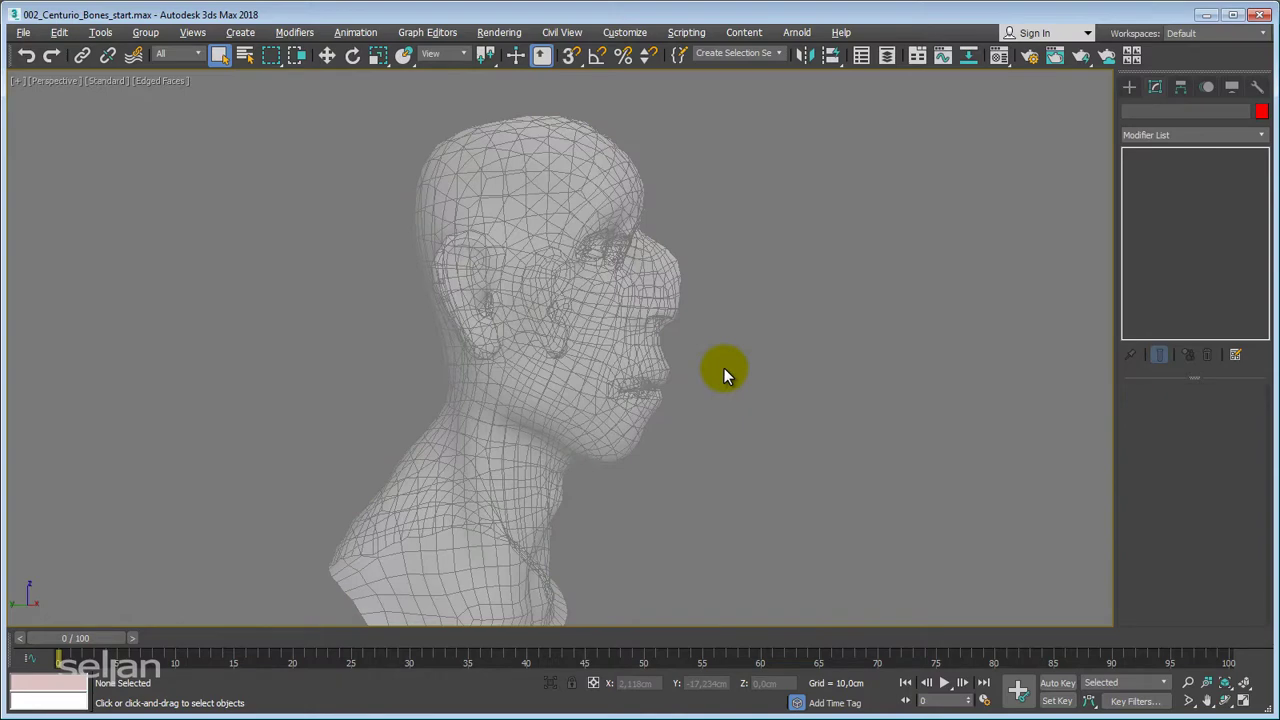
# With the Bones tool in the left view, draw two bones from the base of the neck through mid-neck to the earlobe.
pyautogui.press('l')
pyautogui.scroll(-3, 652, 400)
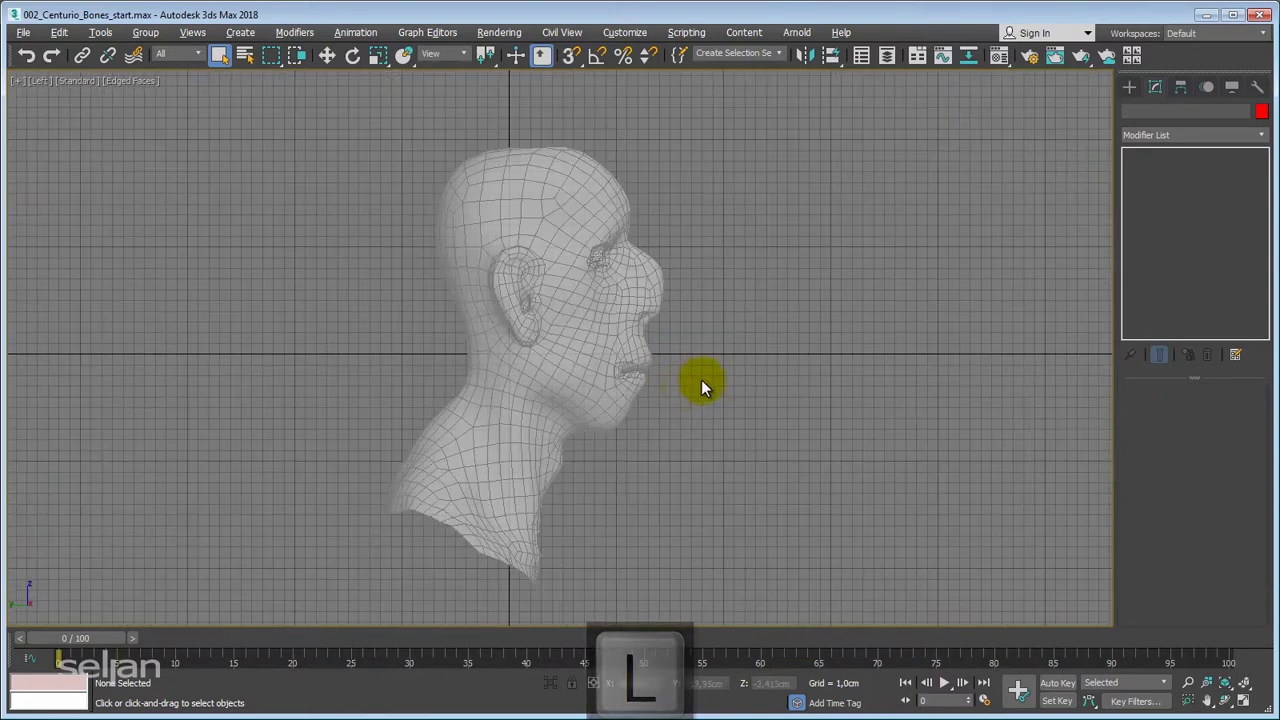
pyautogui.click(1129, 87)
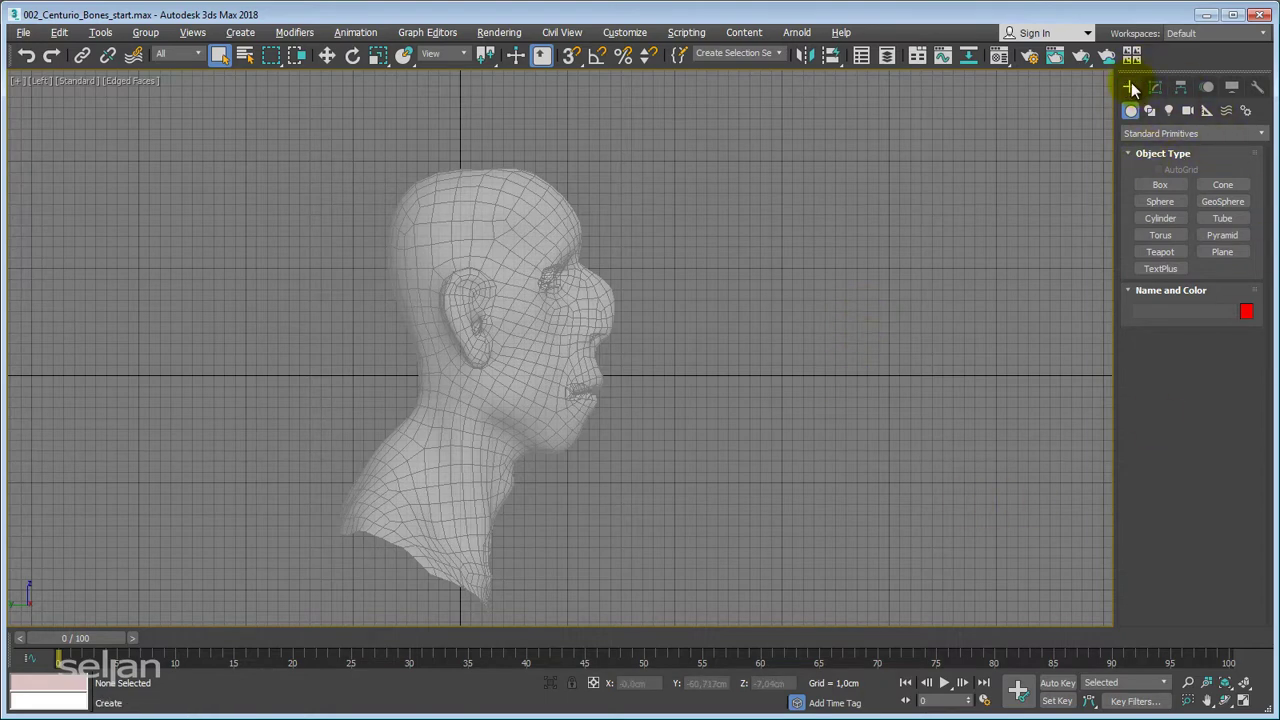
pyautogui.click(1246, 112)
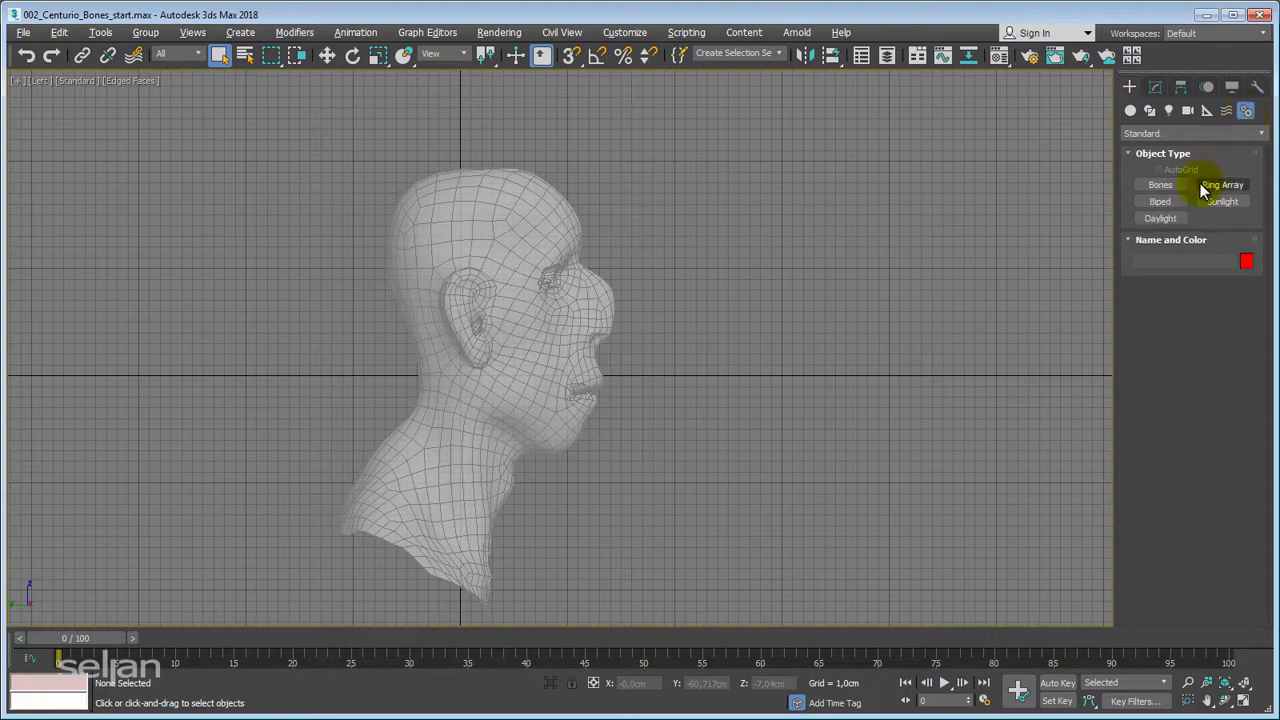
pyautogui.click(1165, 186)
pyautogui.moveTo(775, 460); pyautogui.dragTo(829, 399, button='middle')
pyautogui.scroll(-2, 829, 399)
pyautogui.moveTo(745, 415); pyautogui.dragTo(605, 439, button='middle')
pyautogui.scroll(2, 449, 475)
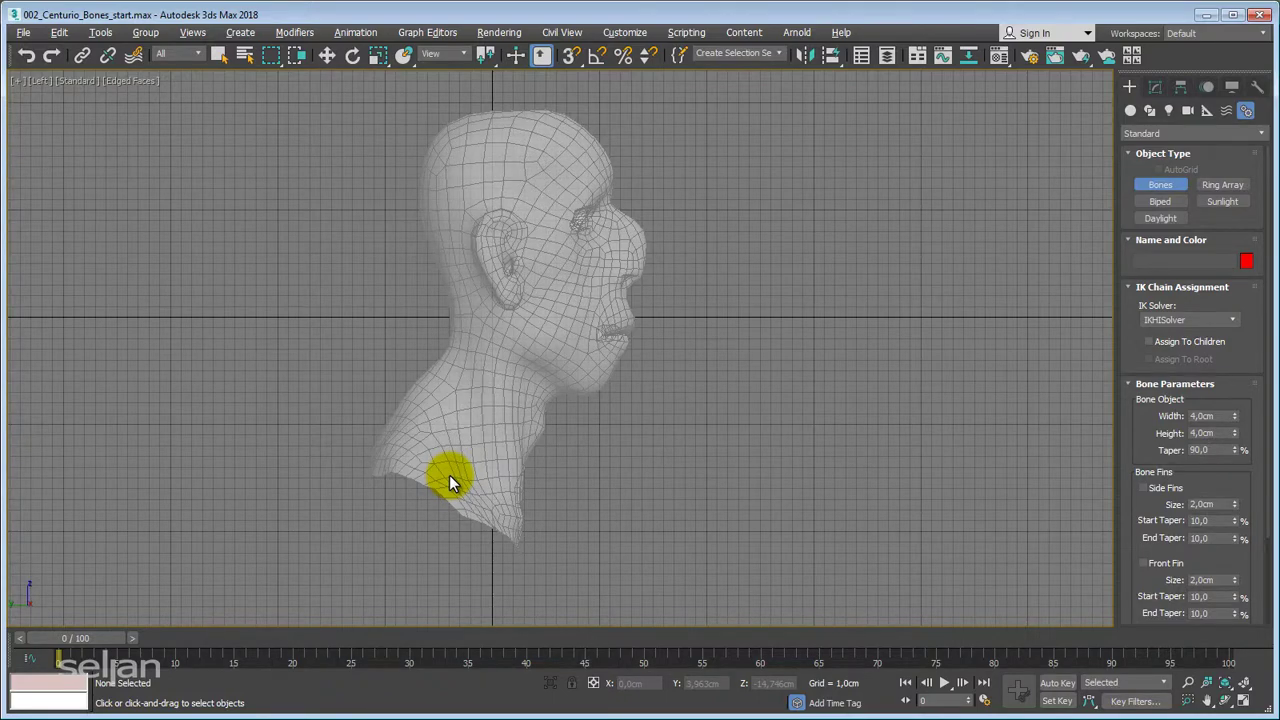
pyautogui.moveTo(473, 473); pyautogui.dragTo(458, 486, button='middle')
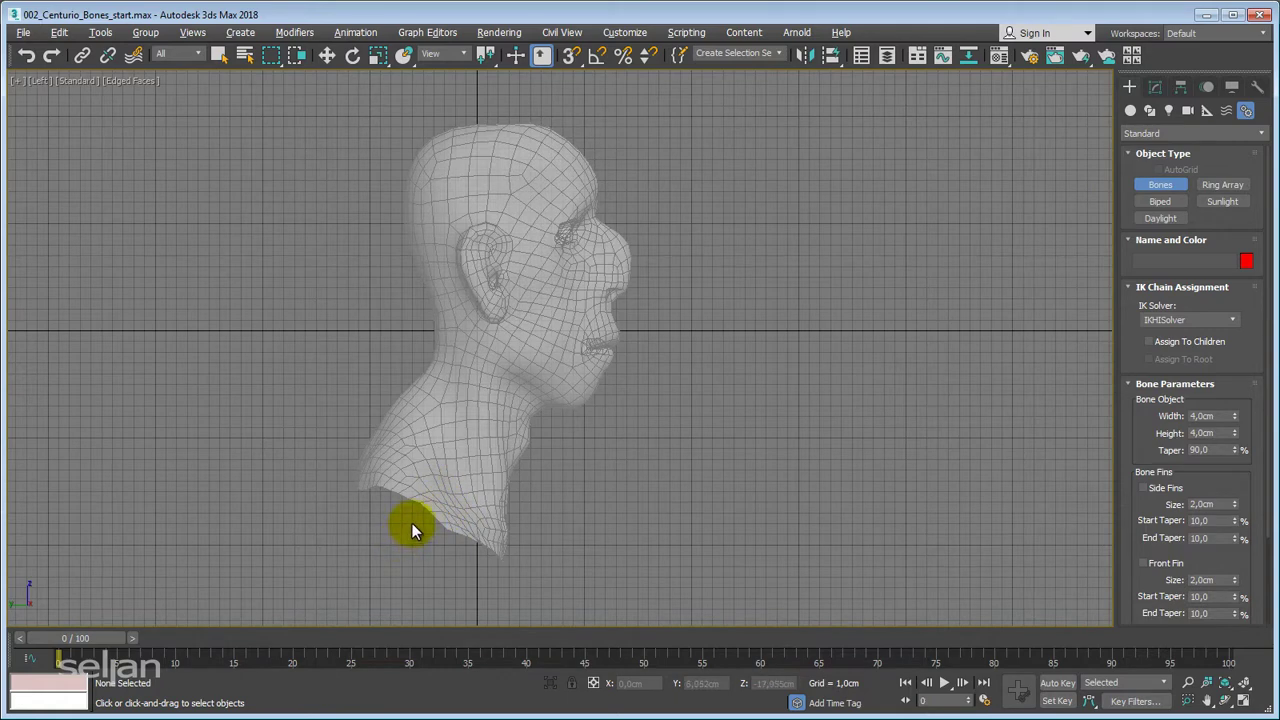
pyautogui.click(409, 527)
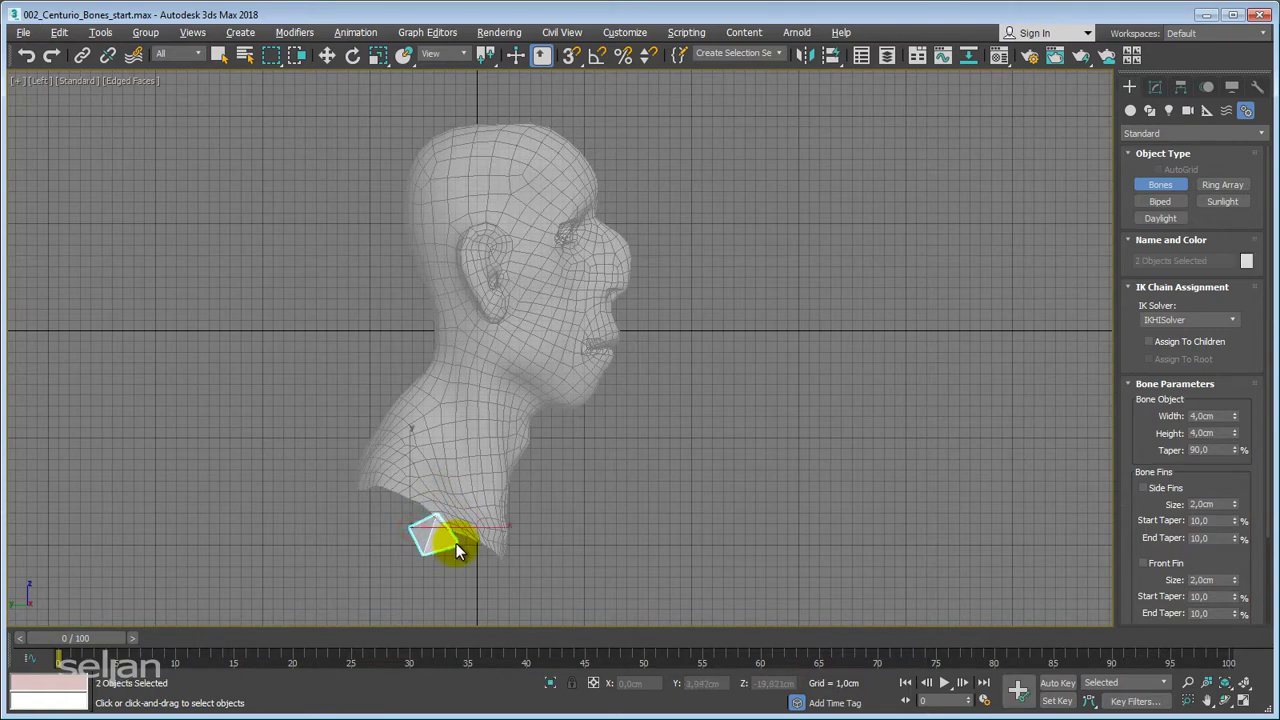
pyautogui.click(432, 432)
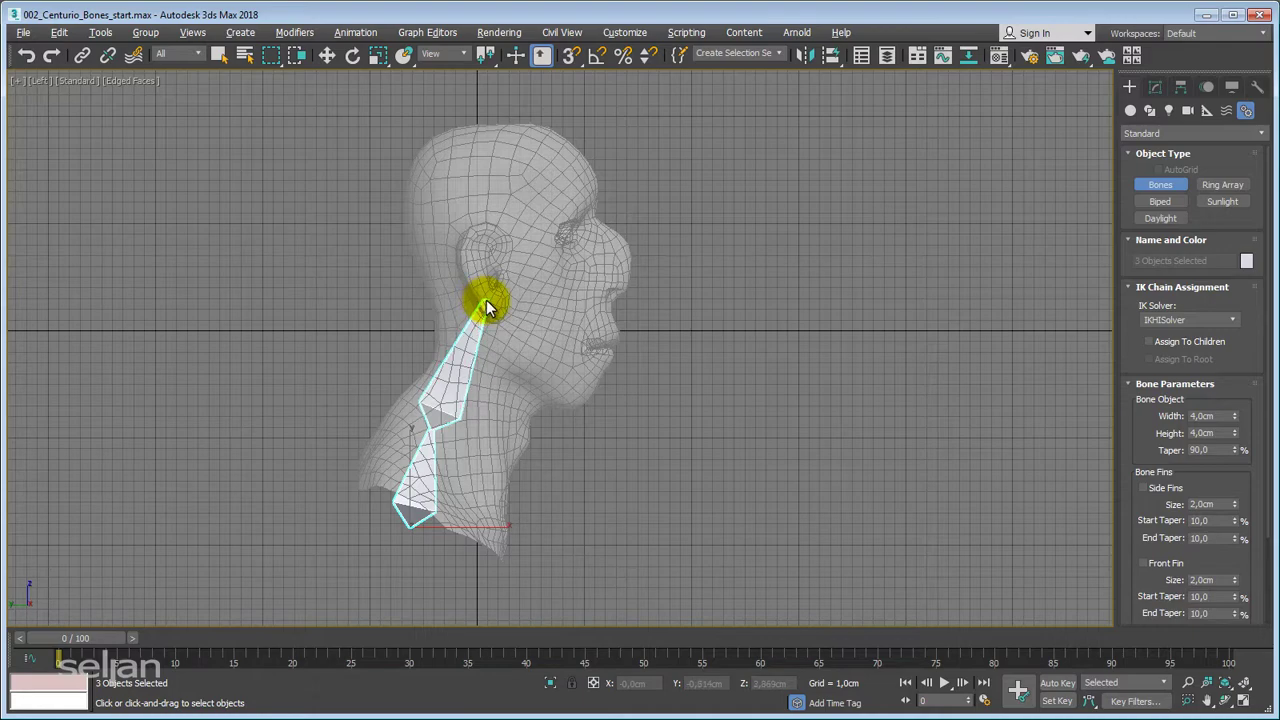
pyautogui.click(488, 299)
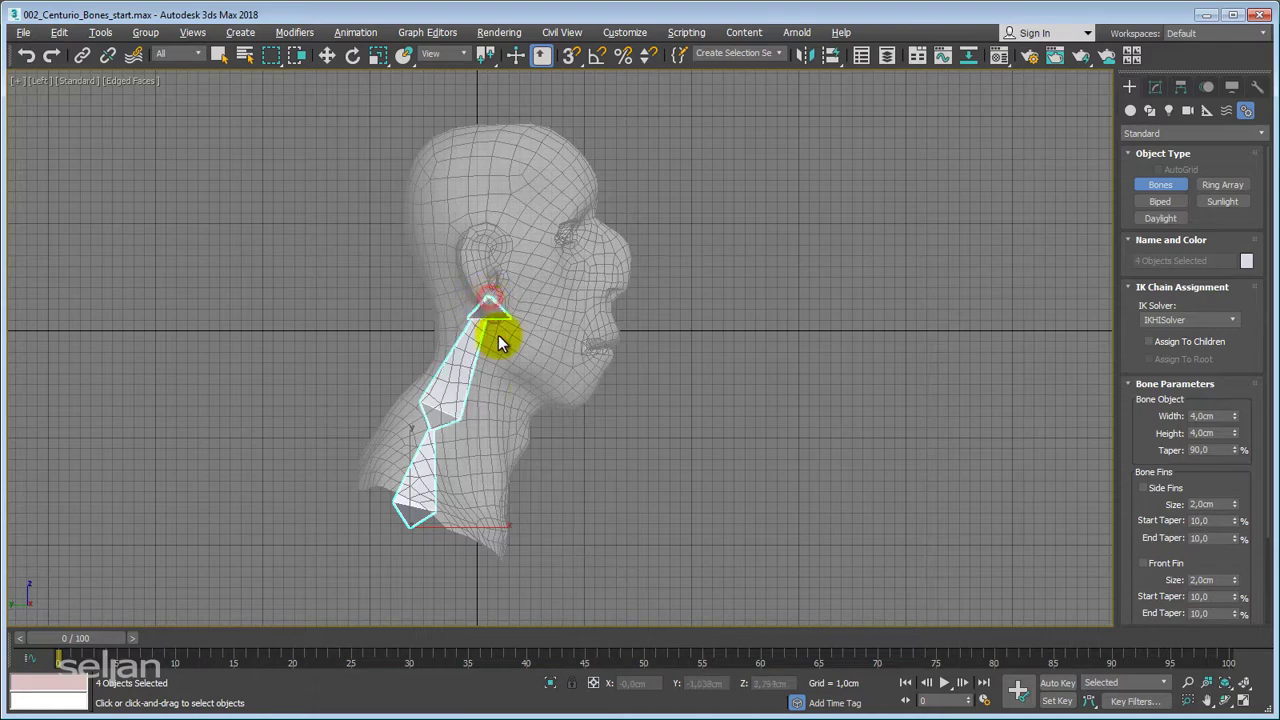
# Add a head bone from the earlobe to the top of the skull and end the chain with a small tip bone.
pyautogui.scroll(-2, 680, 518)
pyautogui.scroll(2, 539, 256)
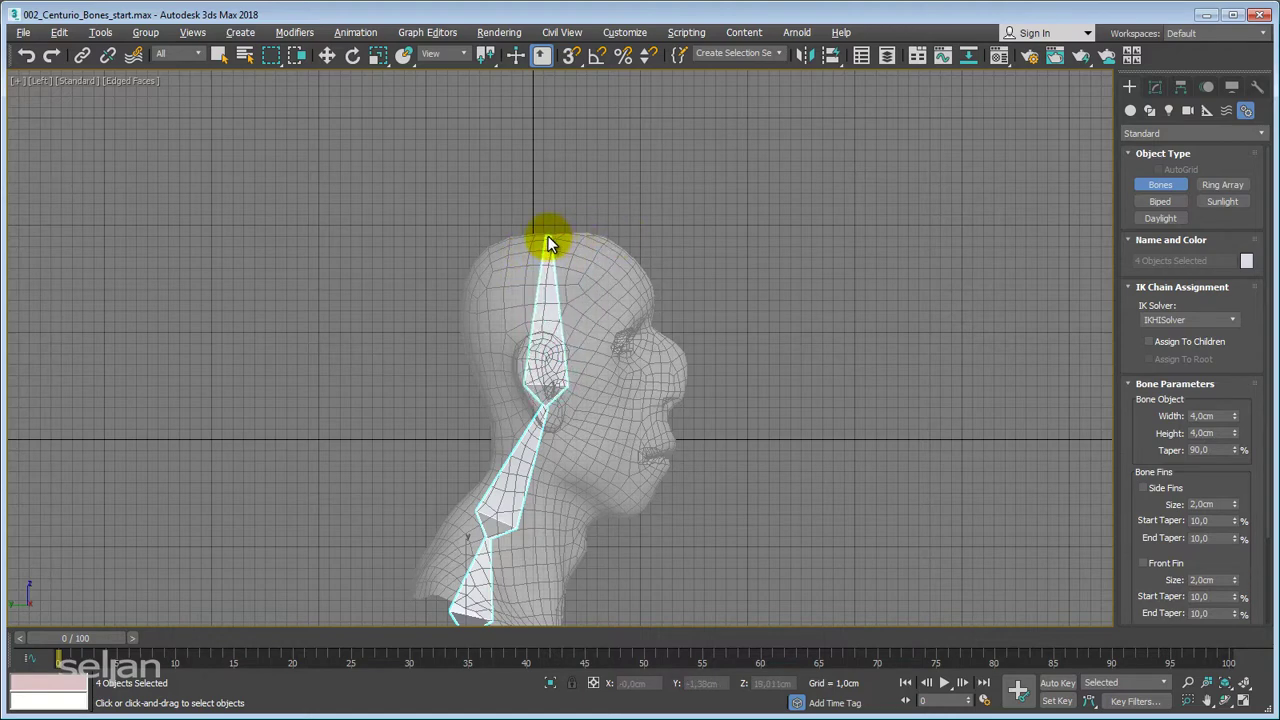
pyautogui.click(548, 236)
pyautogui.rightClick(640, 255)
pyautogui.moveTo(623, 256); pyautogui.dragTo(615, 225)
pyautogui.rightClick(615, 228)
pyautogui.moveTo(632, 317); pyautogui.dragTo(634, 294, button='middle')
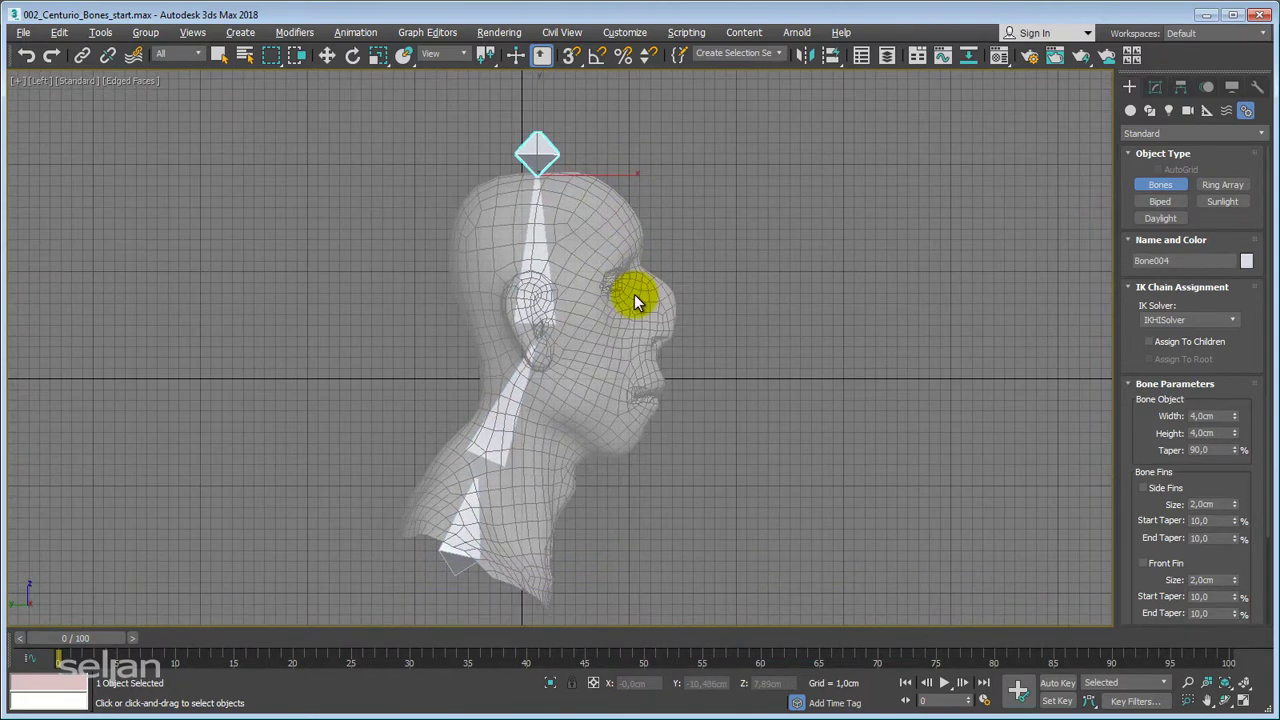
pyautogui.moveTo(634, 294); pyautogui.dragTo(623, 344, button='middle')
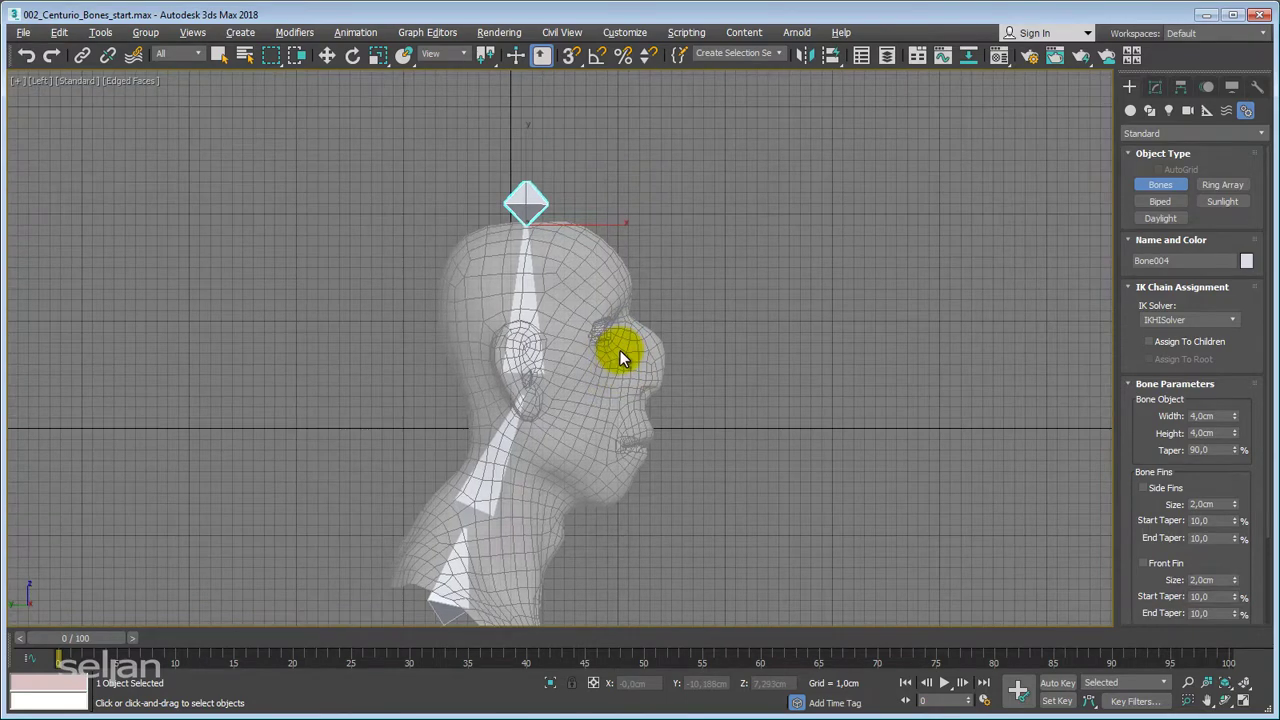
# Leave bone creation and select the small tip bone above the skull.
pyautogui.rightClick(601, 327)
pyautogui.click(429, 184)
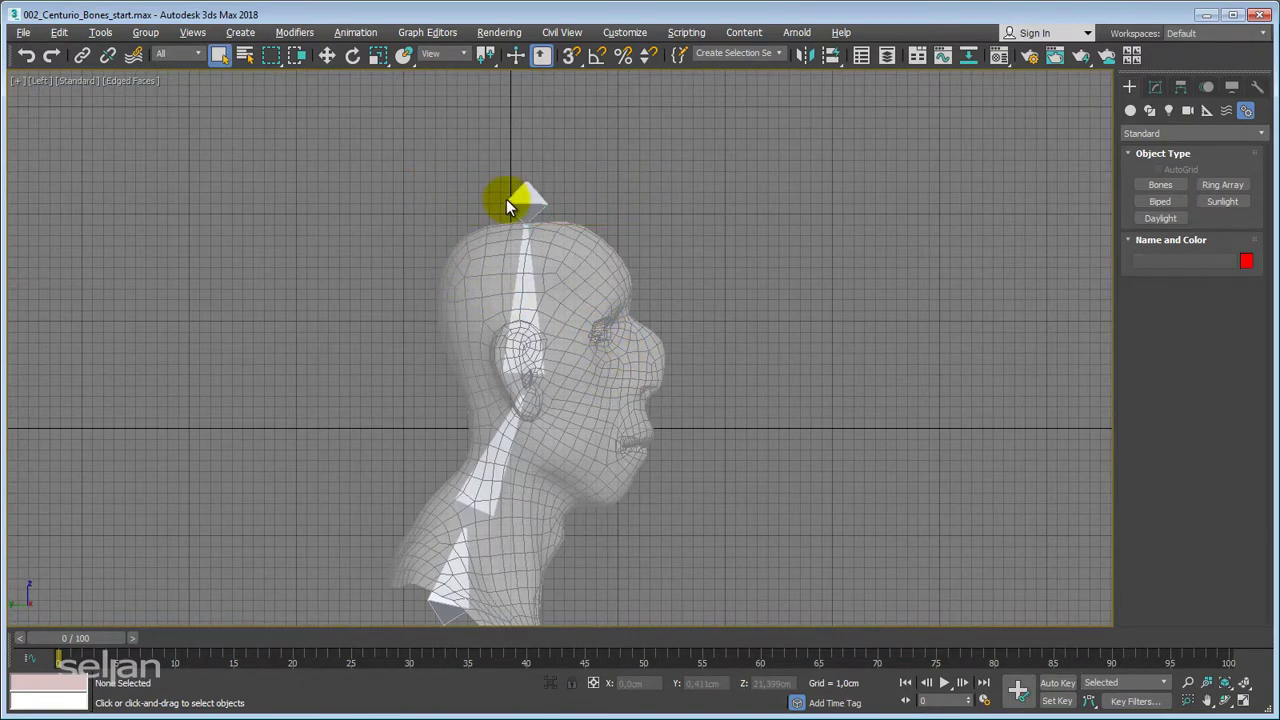
pyautogui.click(521, 201)
pyautogui.moveTo(551, 334); pyautogui.dragTo(524, 333, button='middle')
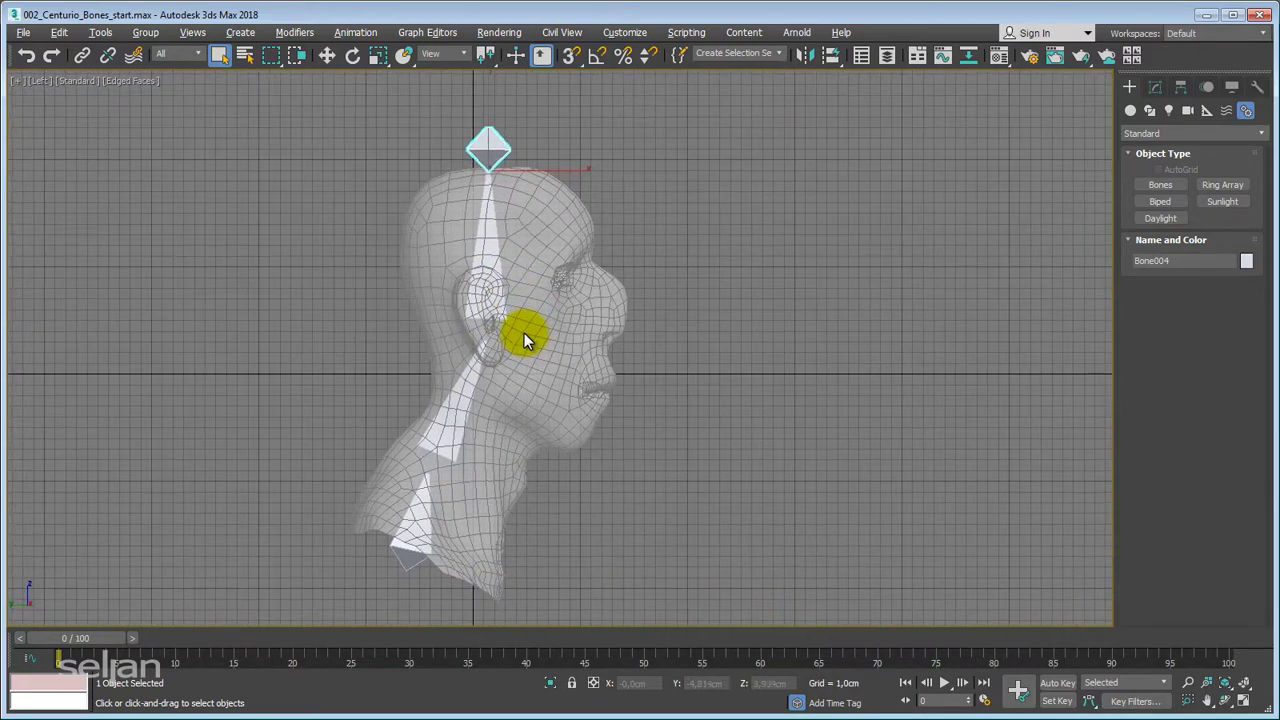
pyautogui.moveTo(542, 393); pyautogui.dragTo(652, 366, button='middle')
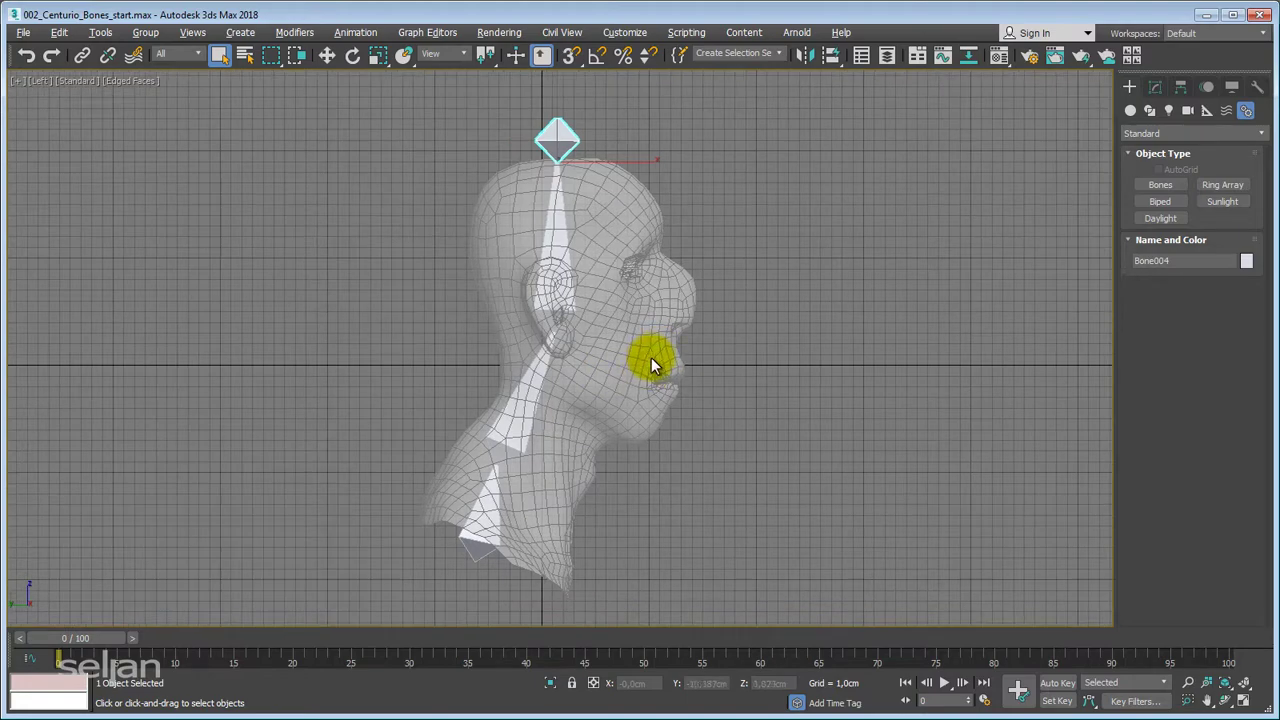
# Select the whole bone chain from its root and make one independent copy of it behind the head.
pyautogui.doubleClick(484, 535)
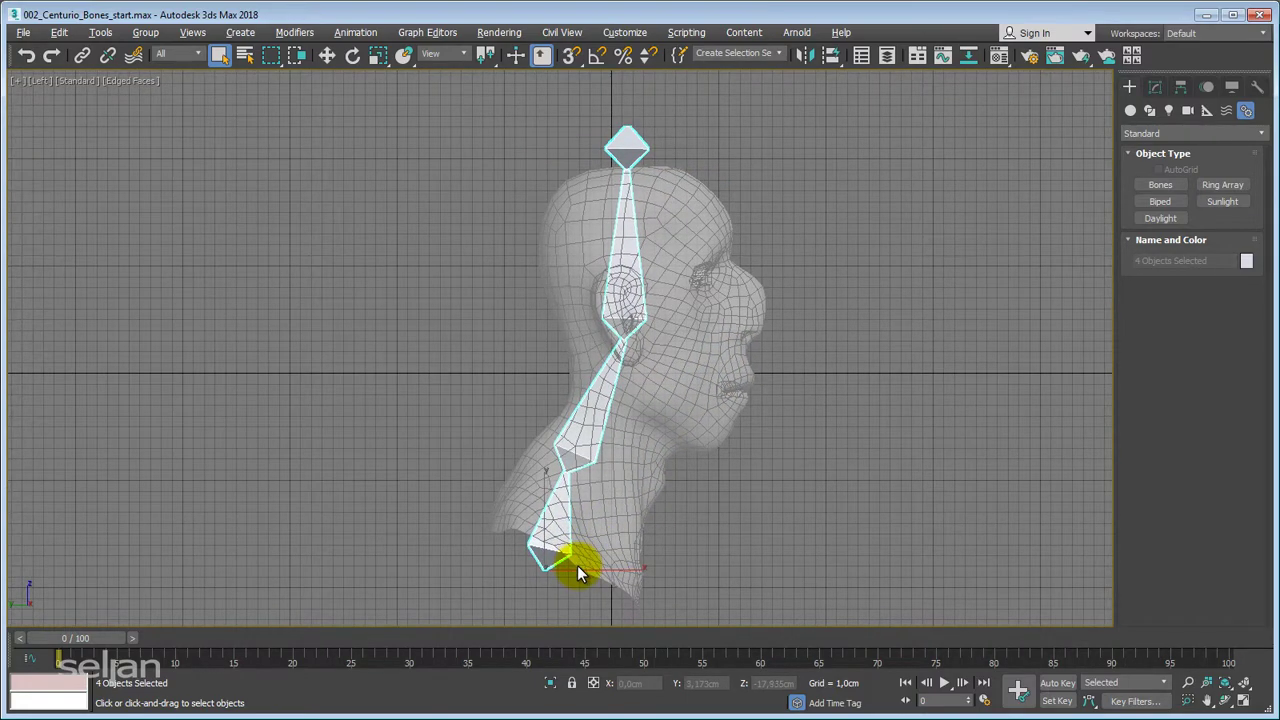
pyautogui.press('w')
pyautogui.scroll(-4, 690, 500)
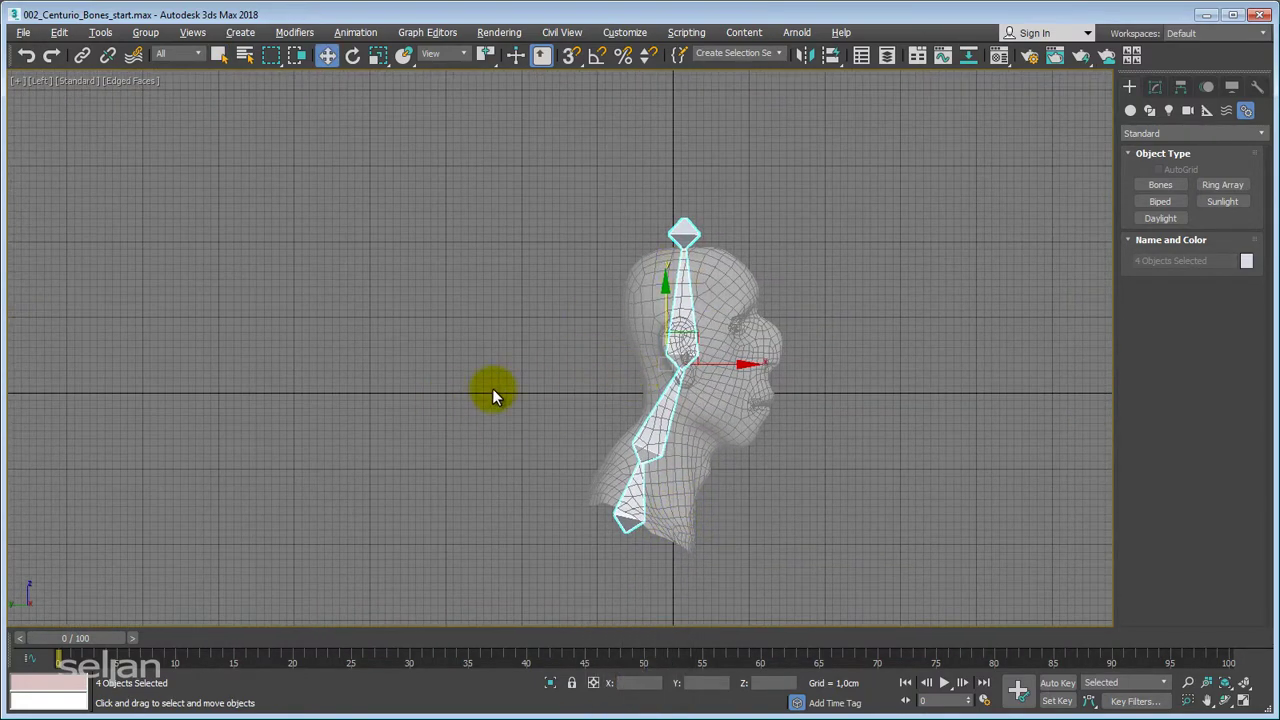
pyautogui.scroll(2, 595, 382)
pyautogui.moveTo(555, 399); pyautogui.dragTo(568, 382, button='middle')
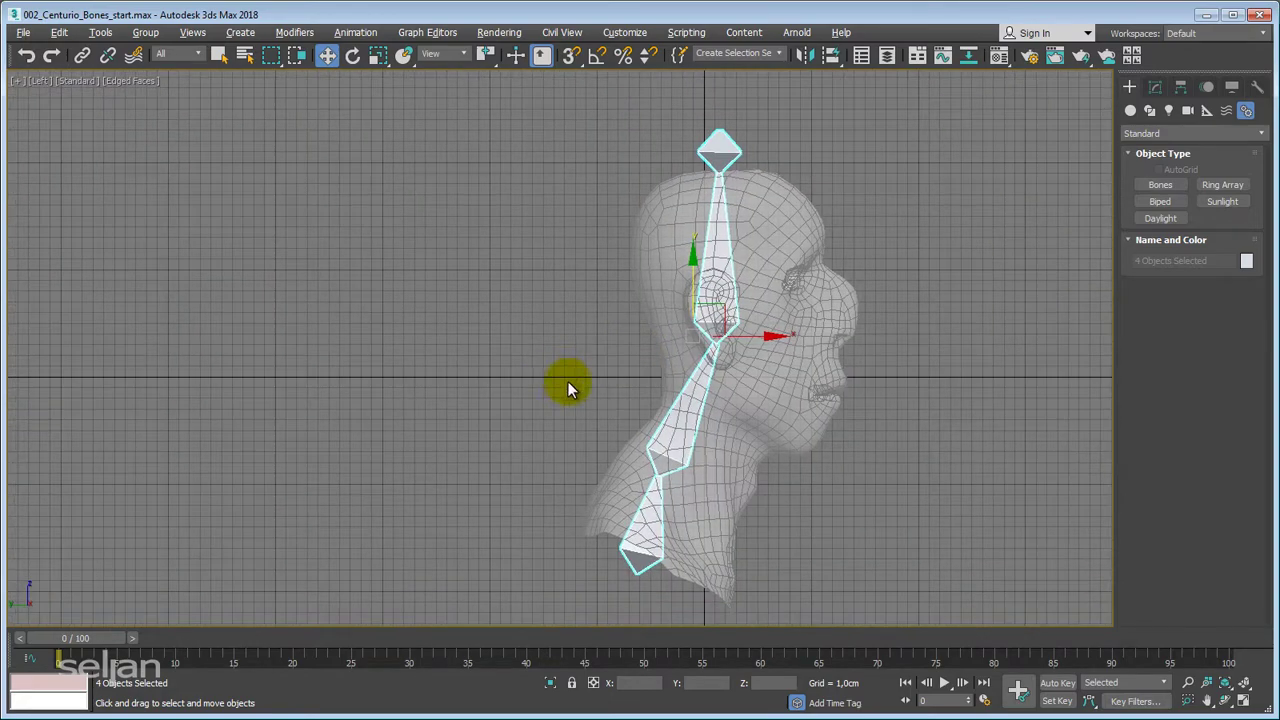
pyautogui.moveTo(767, 338)
pyautogui.keyDown('shift'); pyautogui.mouseDown()
pyautogui.moveTo(380, 351)
pyautogui.moveTo(465, 352)
pyautogui.mouseUp(); pyautogui.keyUp('shift')
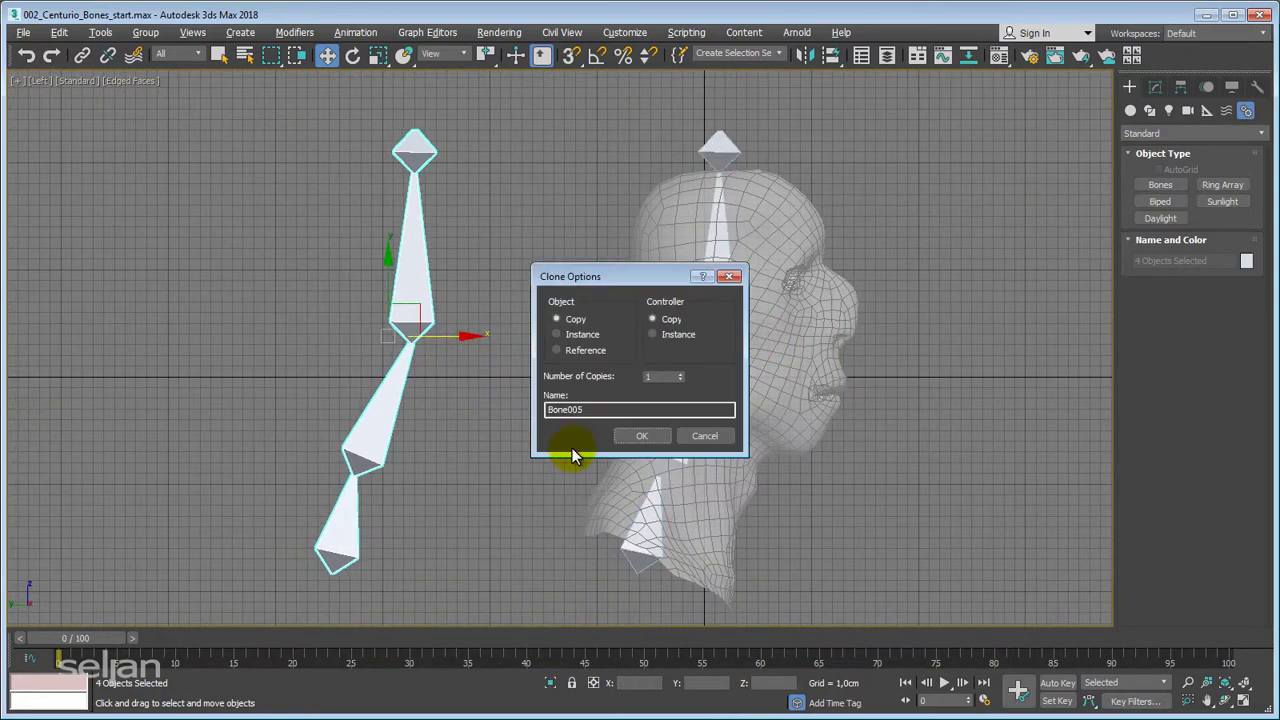
pyautogui.click(634, 438)
# Try bending the copied chain by moving its upper neck bone and head bone in the left view.
pyautogui.moveTo(583, 432); pyautogui.dragTo(691, 396, button='middle')
pyautogui.click(489, 401)
pyautogui.moveTo(488, 410)
pyautogui.mouseDown()
pyautogui.moveTo(475, 427)
pyautogui.moveTo(506, 420)
pyautogui.moveTo(473, 425)
pyautogui.mouseUp()
pyautogui.click(481, 266)
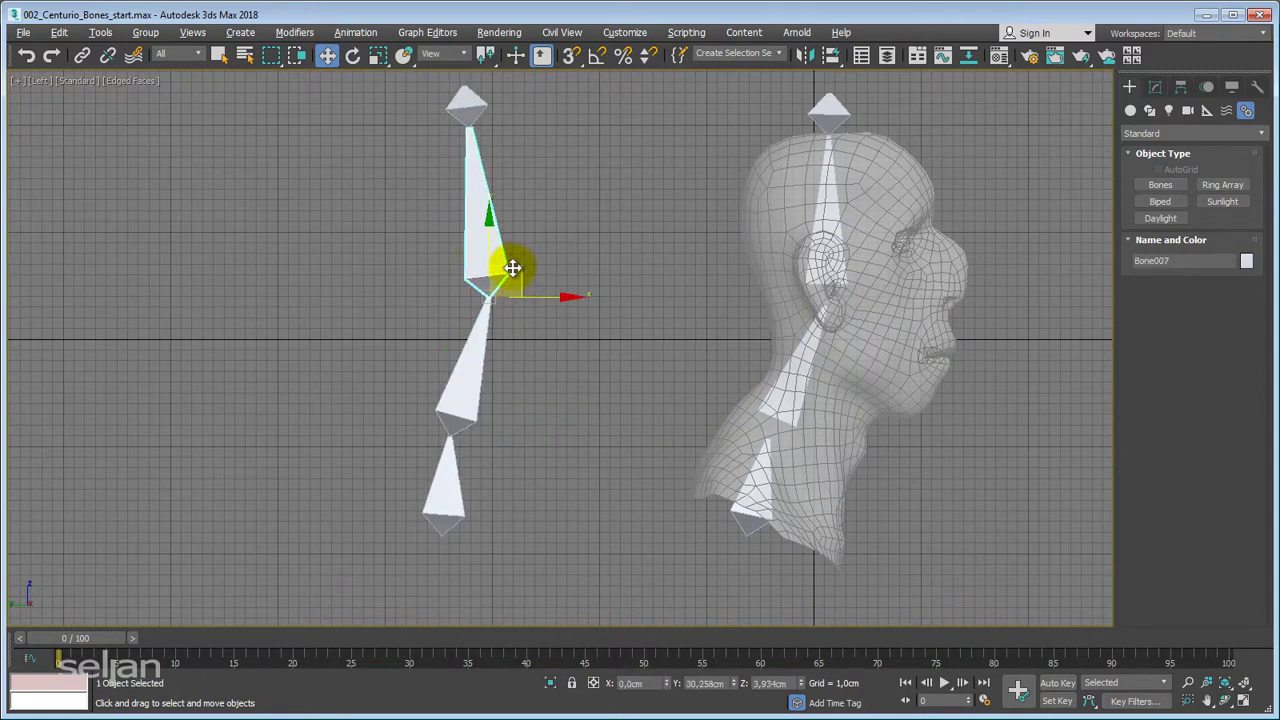
pyautogui.moveTo(512, 268)
pyautogui.mouseDown()
pyautogui.moveTo(531, 271)
pyautogui.moveTo(457, 260)
pyautogui.moveTo(494, 249)
pyautogui.moveTo(492, 262)
pyautogui.mouseUp()
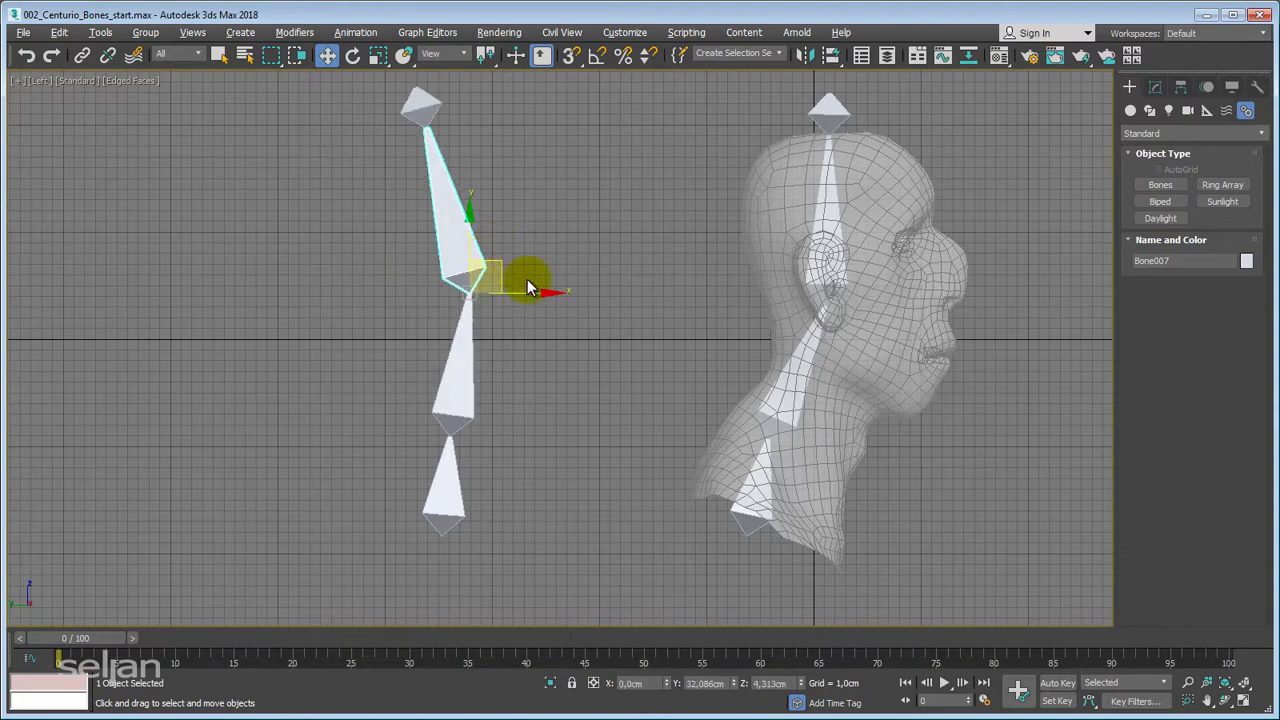
# Undo the test moves on the copied chain until its bones are back in their original pose.
pyautogui.hotkey('ctrl', 'z')
pyautogui.hotkey('ctrl', 'z')
pyautogui.hotkey('ctrl', 'z')
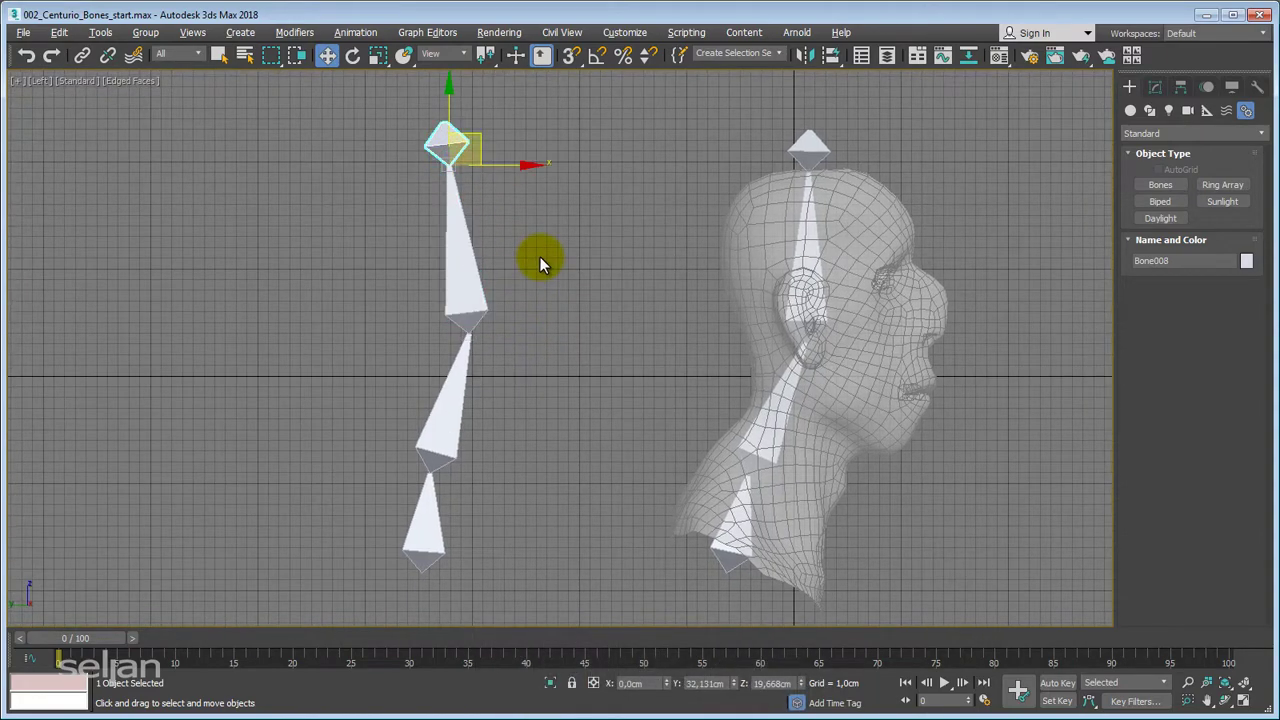
pyautogui.hotkey('ctrl', 'z')
pyautogui.hotkey('ctrl', 'z')
pyautogui.hotkey('ctrl', 'z')
pyautogui.hotkey('ctrl', 'z')
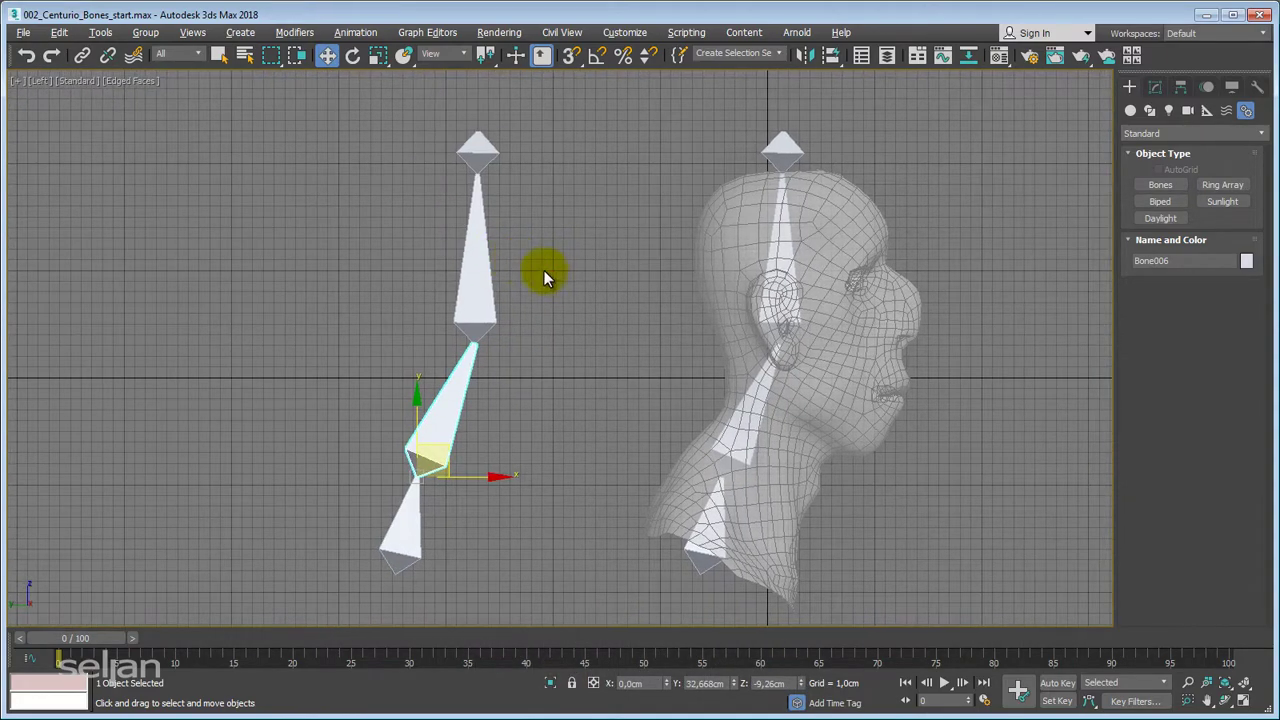
pyautogui.hotkey('ctrl', 'z')
pyautogui.hotkey('ctrl', 'z')
pyautogui.hotkey('ctrl', 'z')
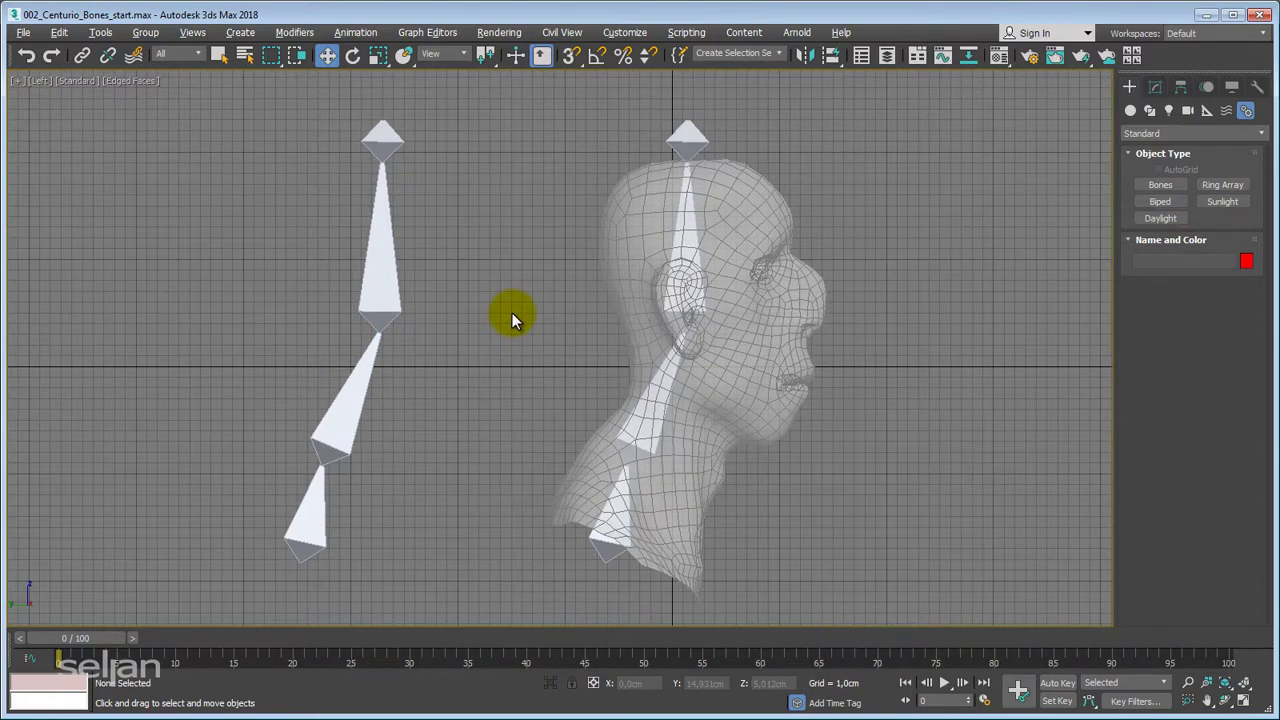
pyautogui.moveTo(511, 312); pyautogui.dragTo(582, 324, button='middle')
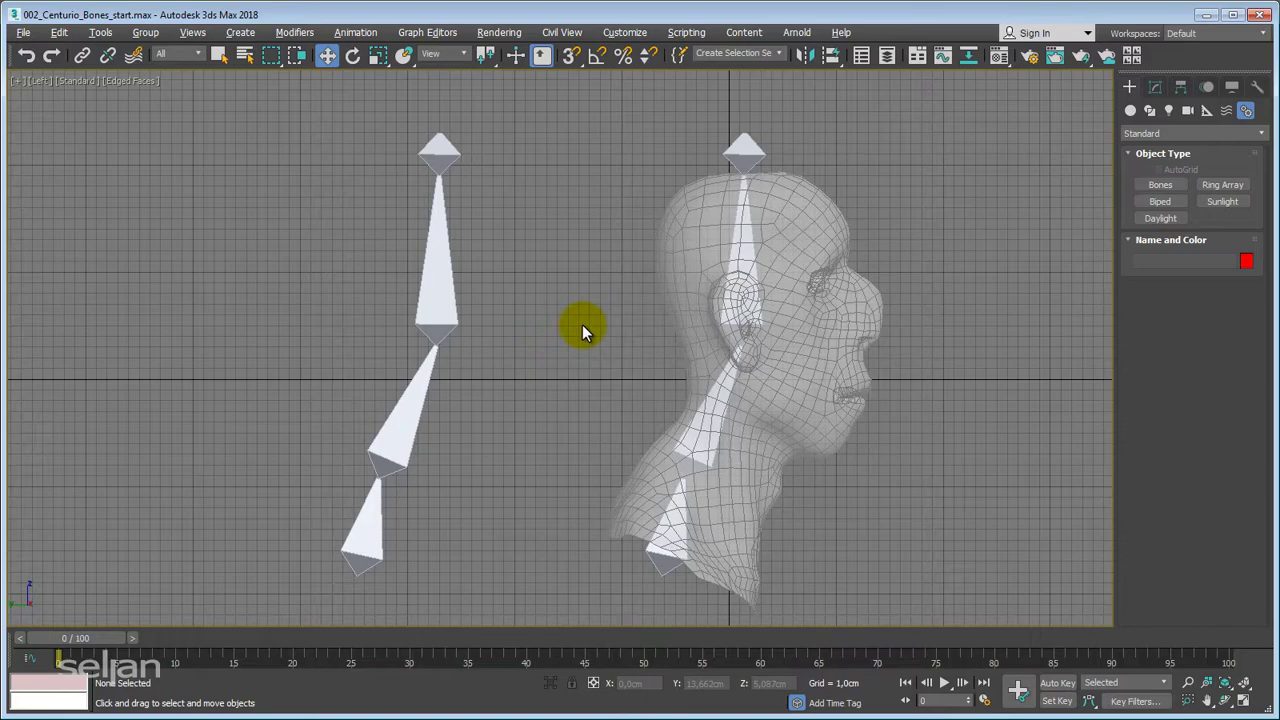
# Select the copied chain's head bone in the perspective view and examine both chains from several angles.
pyautogui.press('p')
pyautogui.keyDown('alt'); pyautogui.moveTo(663, 323); pyautogui.dragTo(725, 338, button='middle'); pyautogui.keyUp('alt')
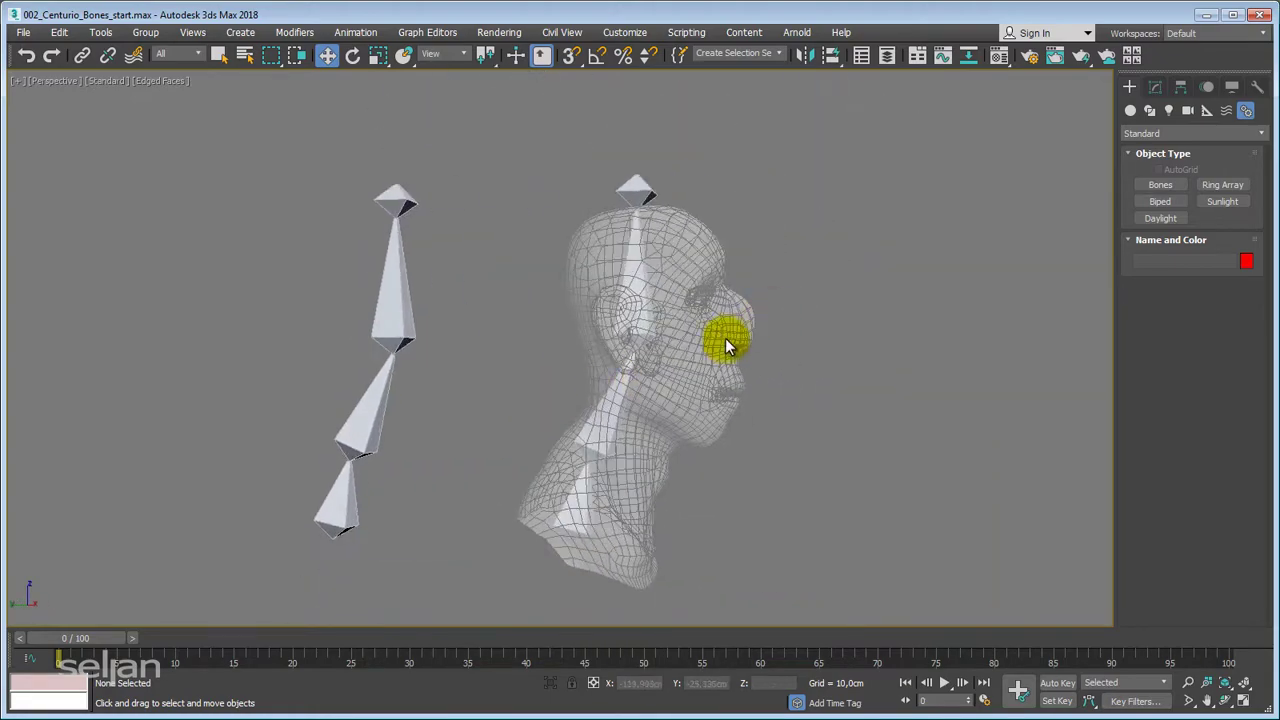
pyautogui.moveTo(675, 388); pyautogui.dragTo(675, 374, button='middle')
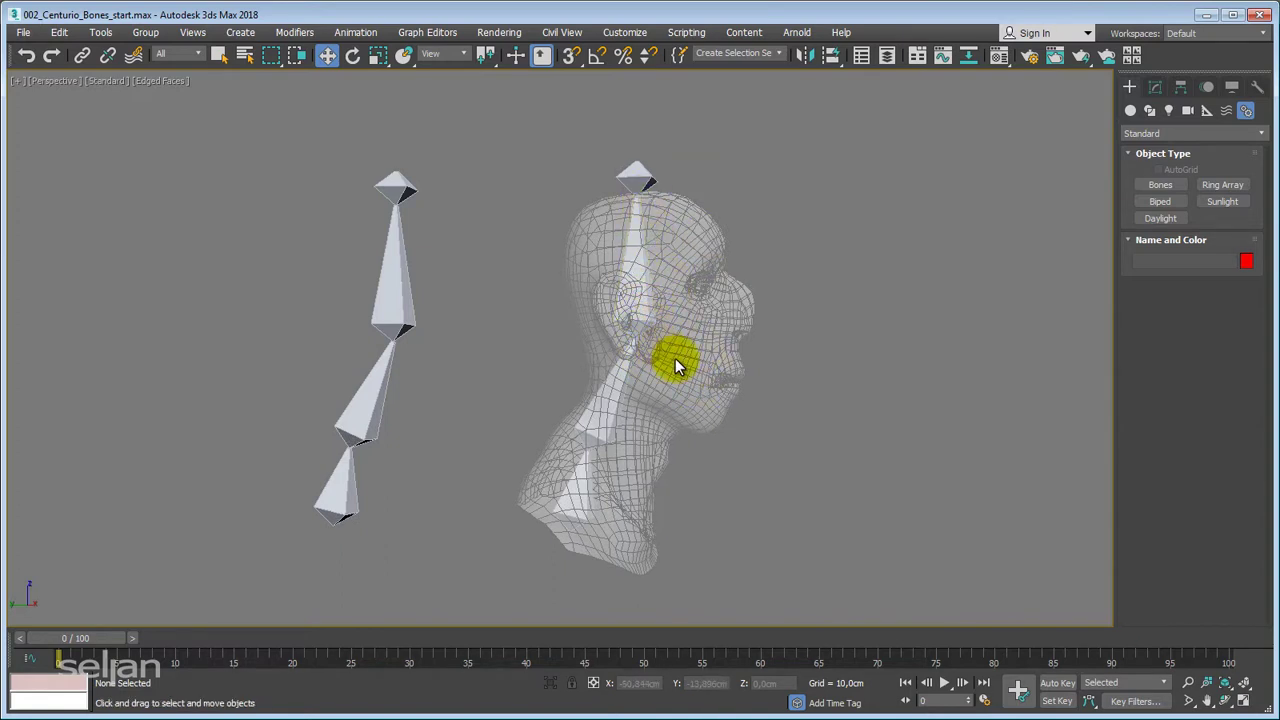
pyautogui.click(400, 333)
pyautogui.keyDown('alt'); pyautogui.moveTo(400, 329); pyautogui.dragTo(417, 386, button='middle'); pyautogui.keyUp('alt')
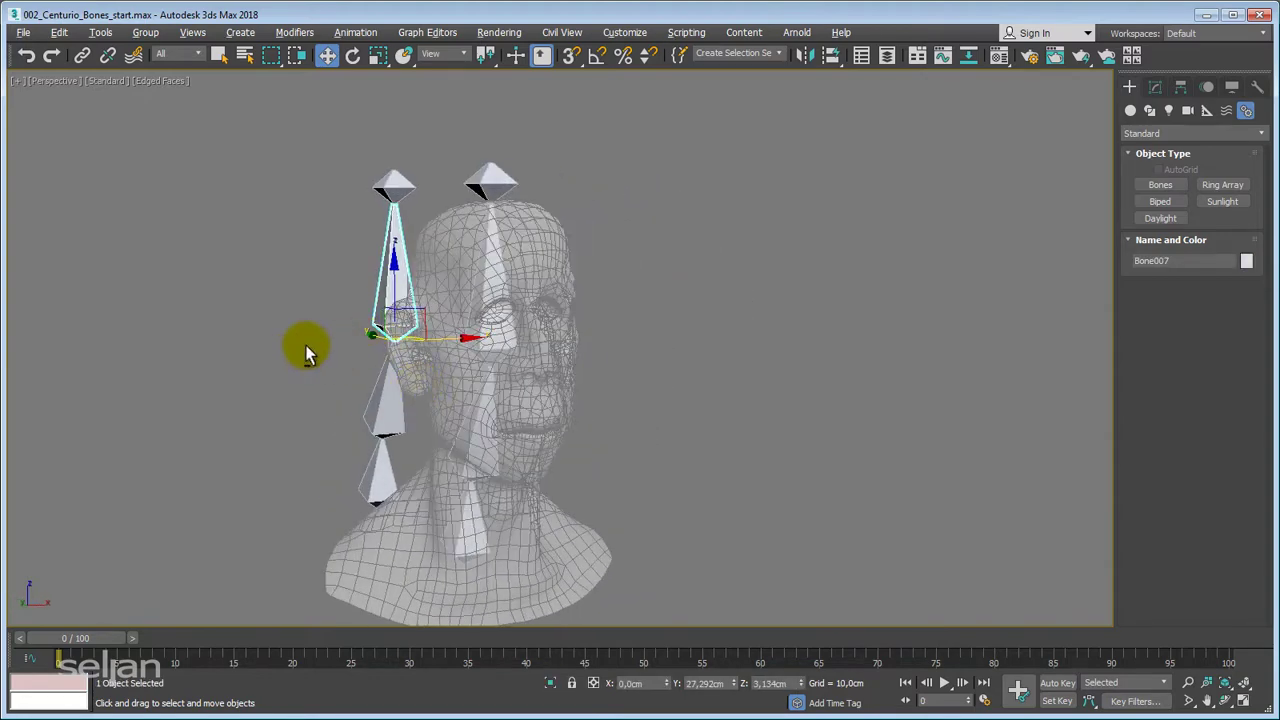
pyautogui.moveTo(306, 352)
pyautogui.keyDown('alt'); pyautogui.mouseDown(button='middle')
pyautogui.moveTo(394, 317)
pyautogui.moveTo(449, 260)
pyautogui.moveTo(424, 212)
pyautogui.moveTo(323, 334)
pyautogui.mouseUp(button='middle'); pyautogui.keyUp('alt')
pyautogui.keyDown('alt'); pyautogui.moveTo(391, 283); pyautogui.dragTo(478, 342, button='middle'); pyautogui.keyUp('alt')
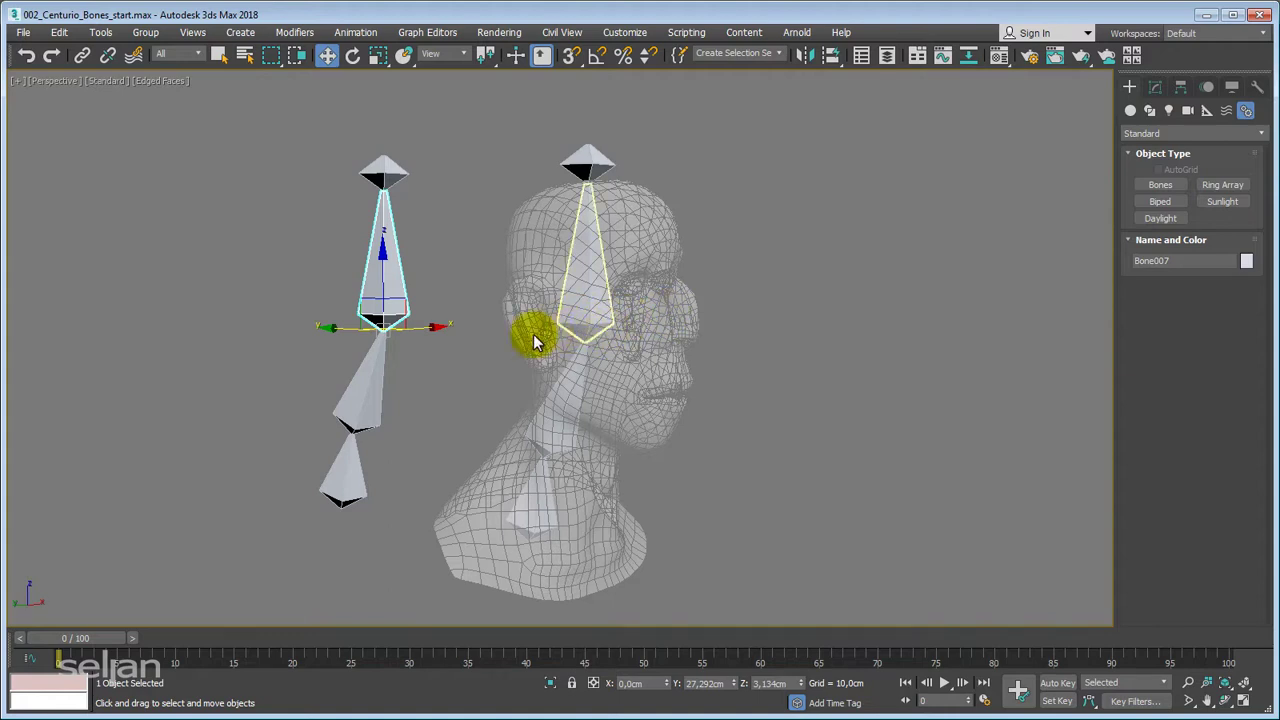
pyautogui.moveTo(653, 319); pyautogui.dragTo(629, 318, button='middle')
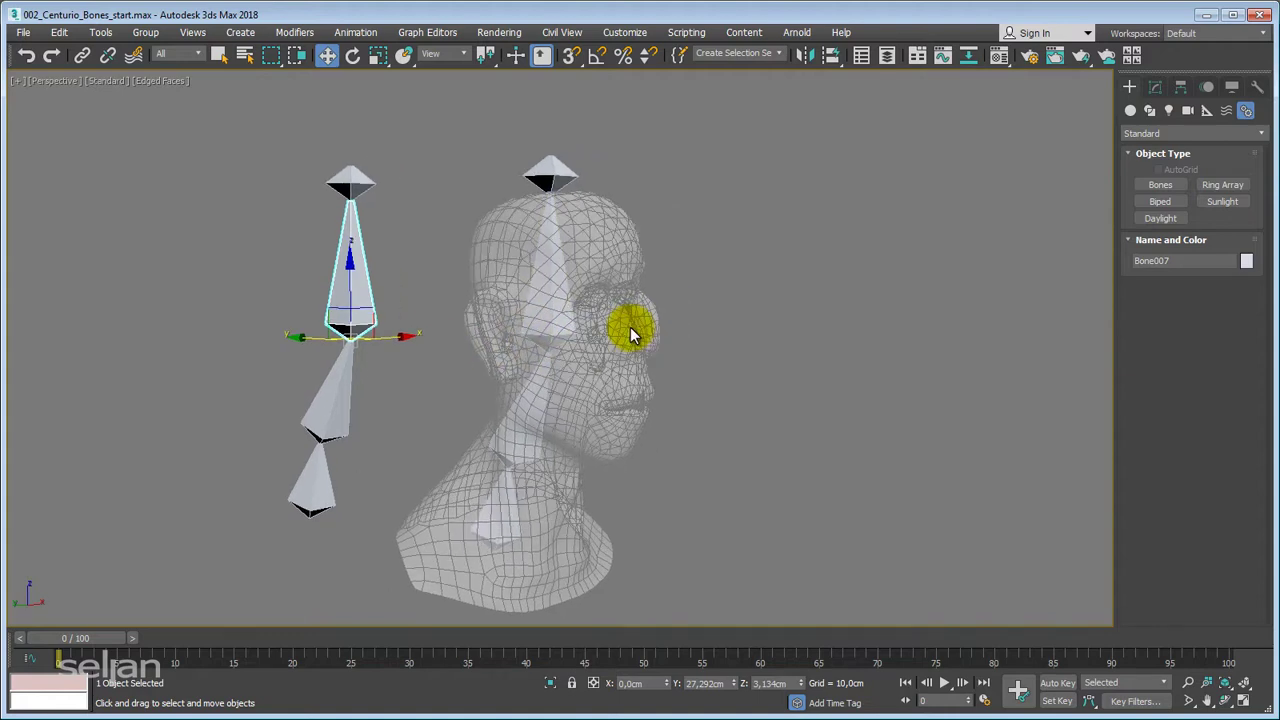
# Show the copied head bone's modifier parameters and return to the left view.
pyautogui.click(1155, 88)
pyautogui.moveTo(780, 378); pyautogui.dragTo(793, 363, button='middle')
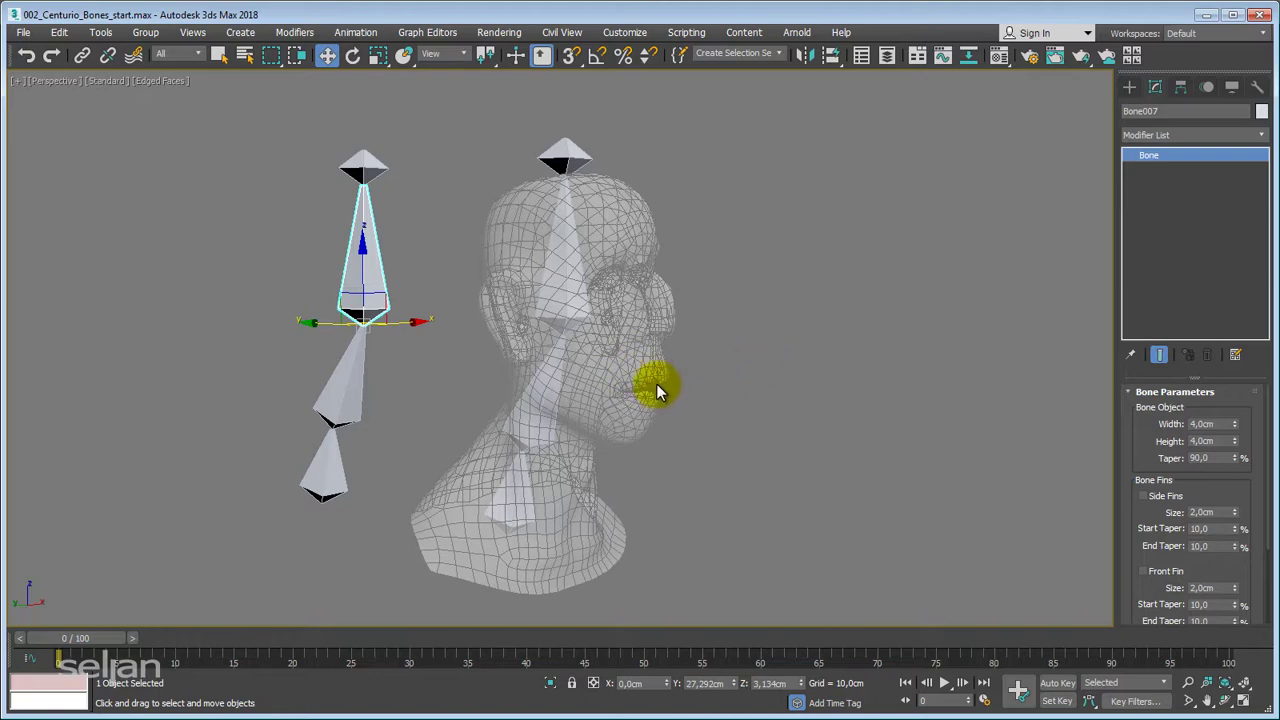
pyautogui.keyDown('alt'); pyautogui.moveTo(602, 463); pyautogui.dragTo(724, 412, button='middle'); pyautogui.keyUp('alt')
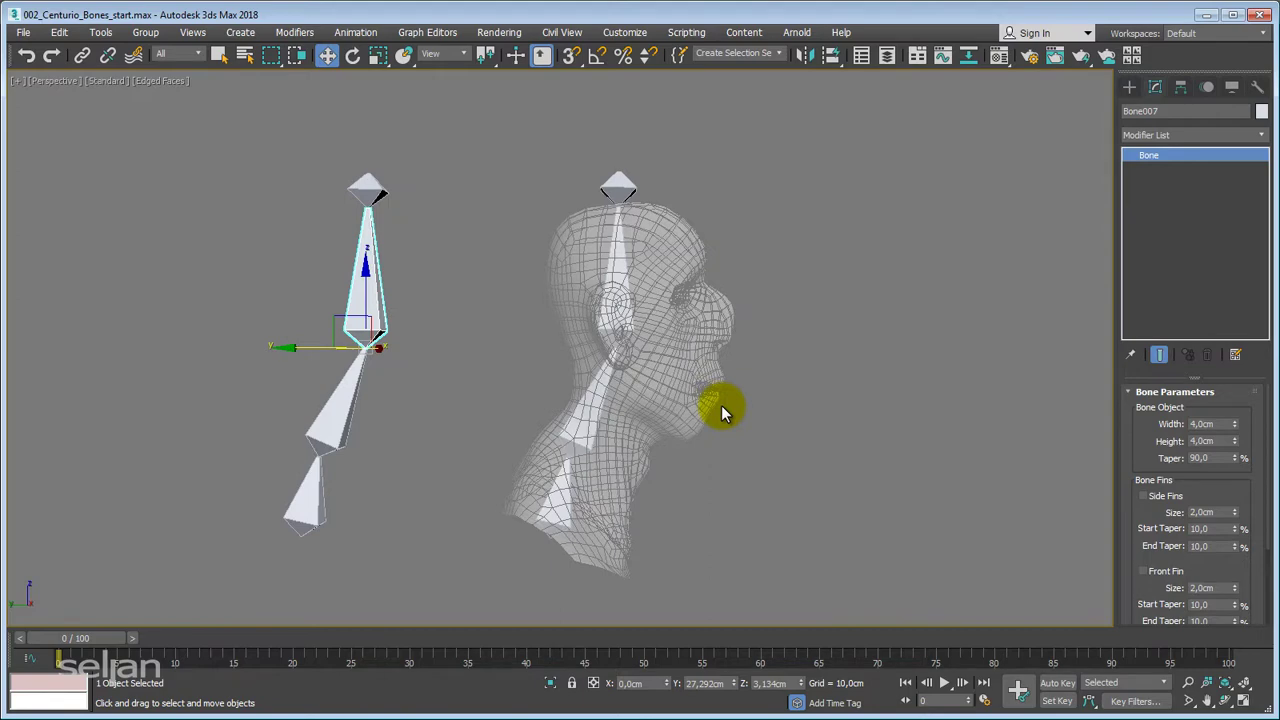
pyautogui.press('l')
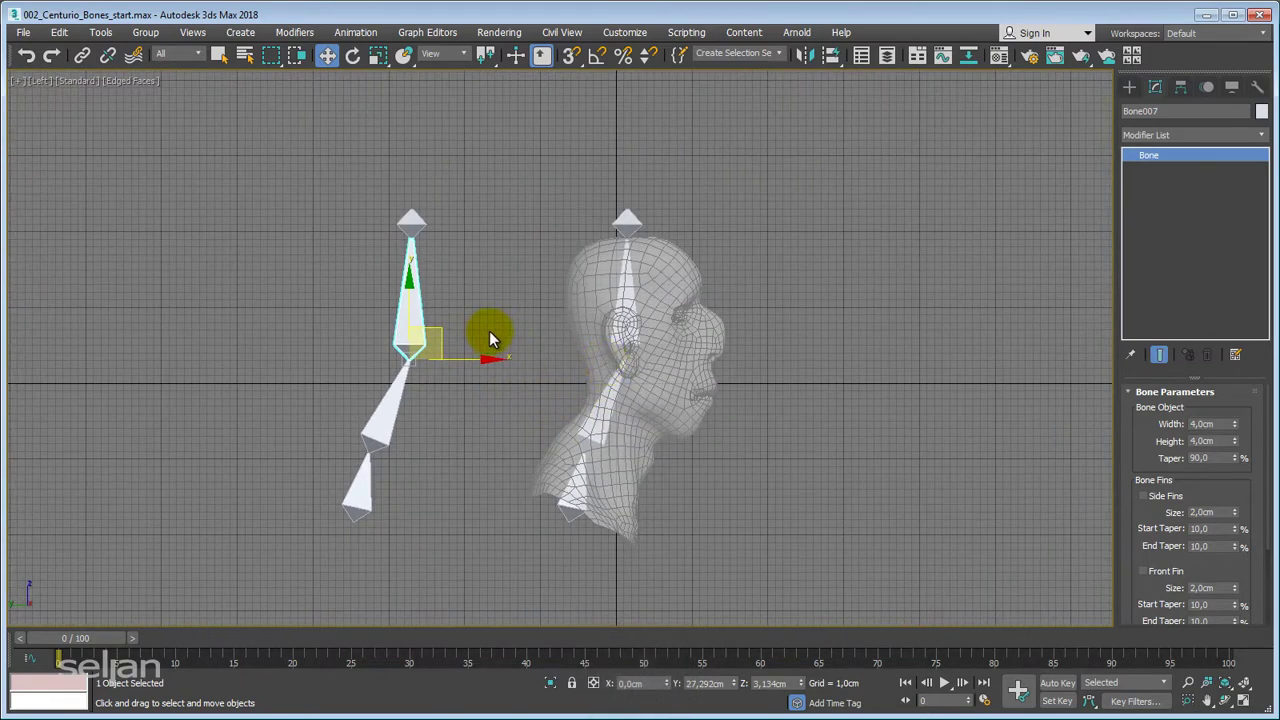
pyautogui.moveTo(490, 332); pyautogui.dragTo(520, 309, button='middle')
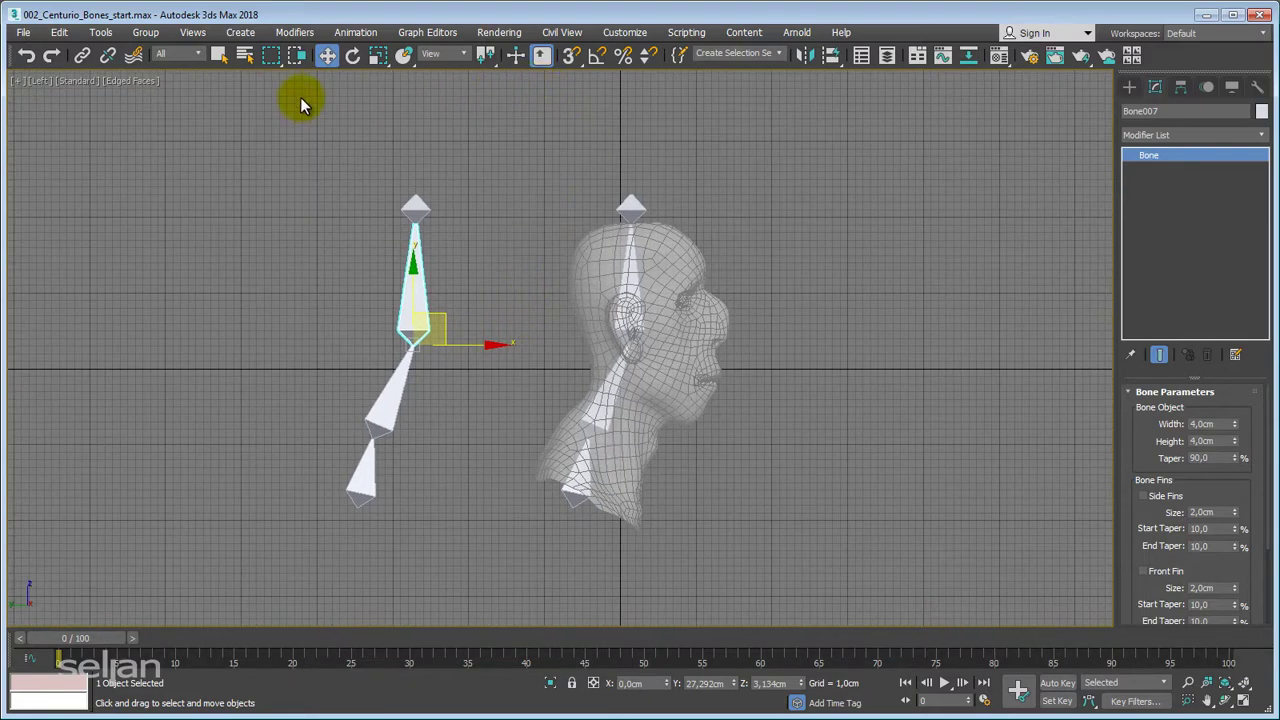
# Open Bone Tools and place its window beside the copied chain so both chains stay in view.
pyautogui.click(352, 33)
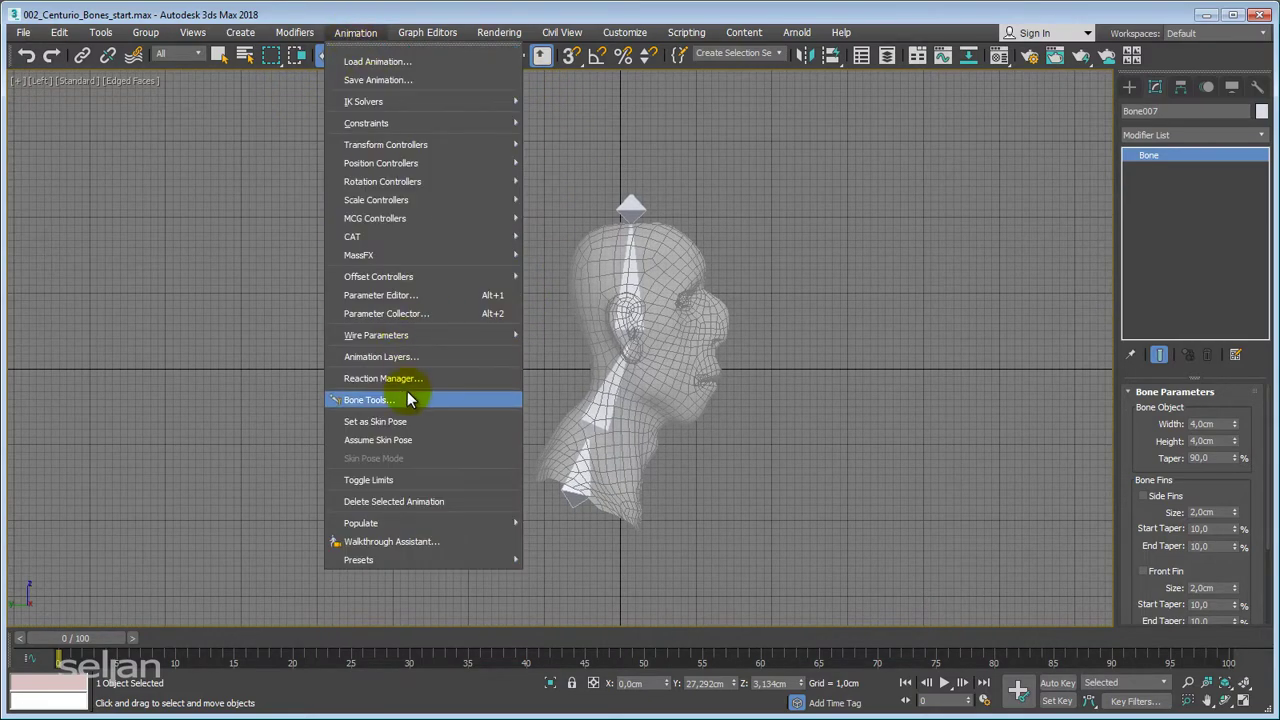
pyautogui.click(360, 400)
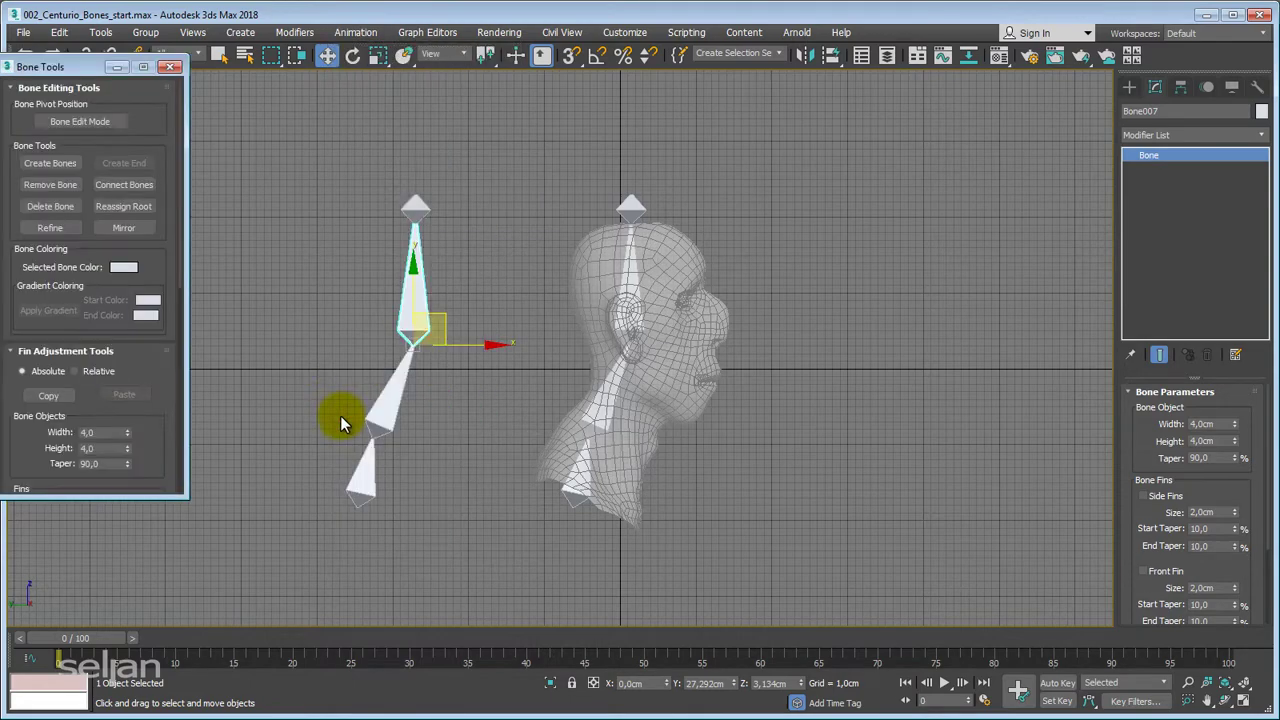
pyautogui.moveTo(78, 68); pyautogui.dragTo(200, 146)
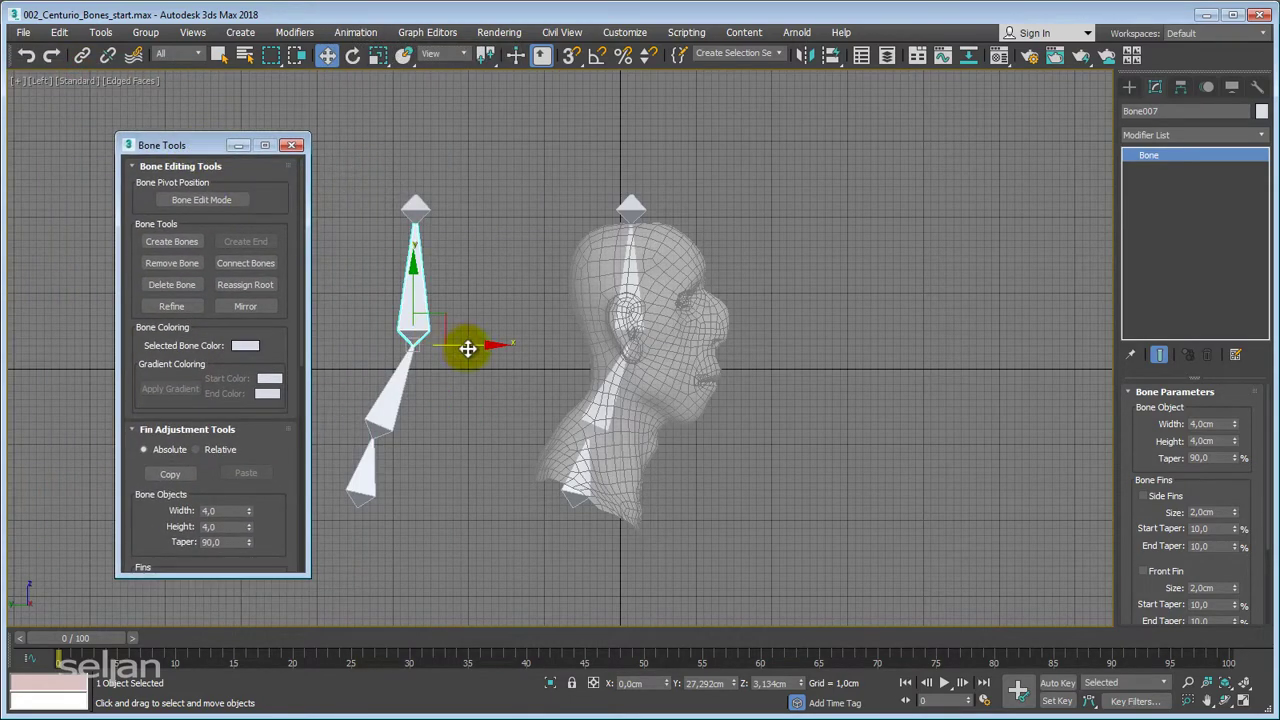
pyautogui.moveTo(480, 347); pyautogui.dragTo(605, 330, button='middle')
pyautogui.scroll(3, 666, 317)
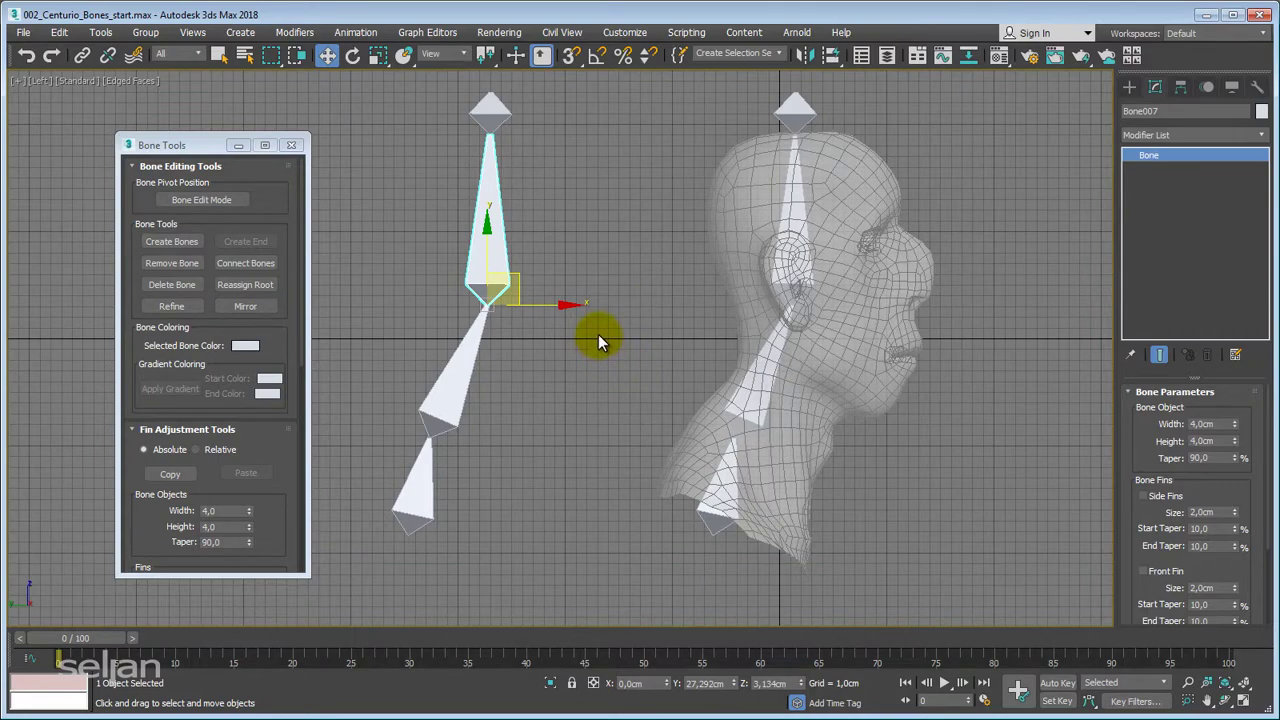
pyautogui.moveTo(598, 334); pyautogui.dragTo(598, 349, button='middle')
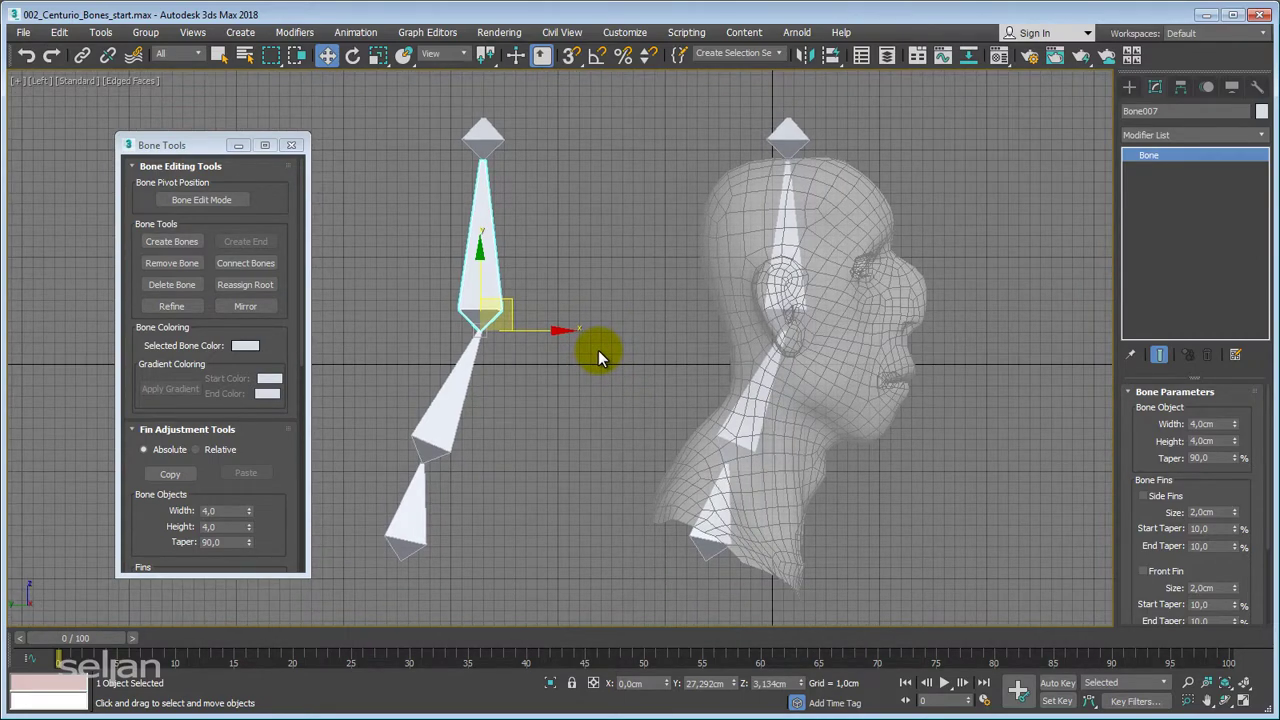
pyautogui.scroll(-4, 548, 353)
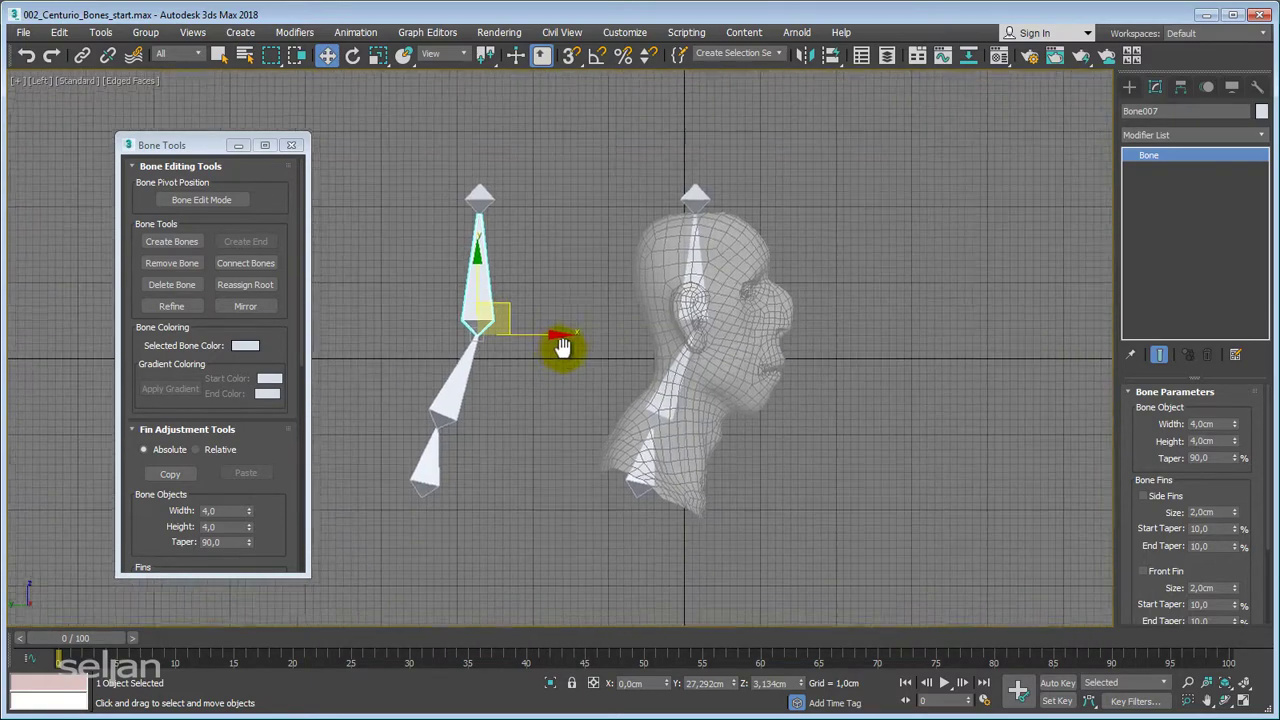
pyautogui.moveTo(168, 148); pyautogui.dragTo(160, 131)
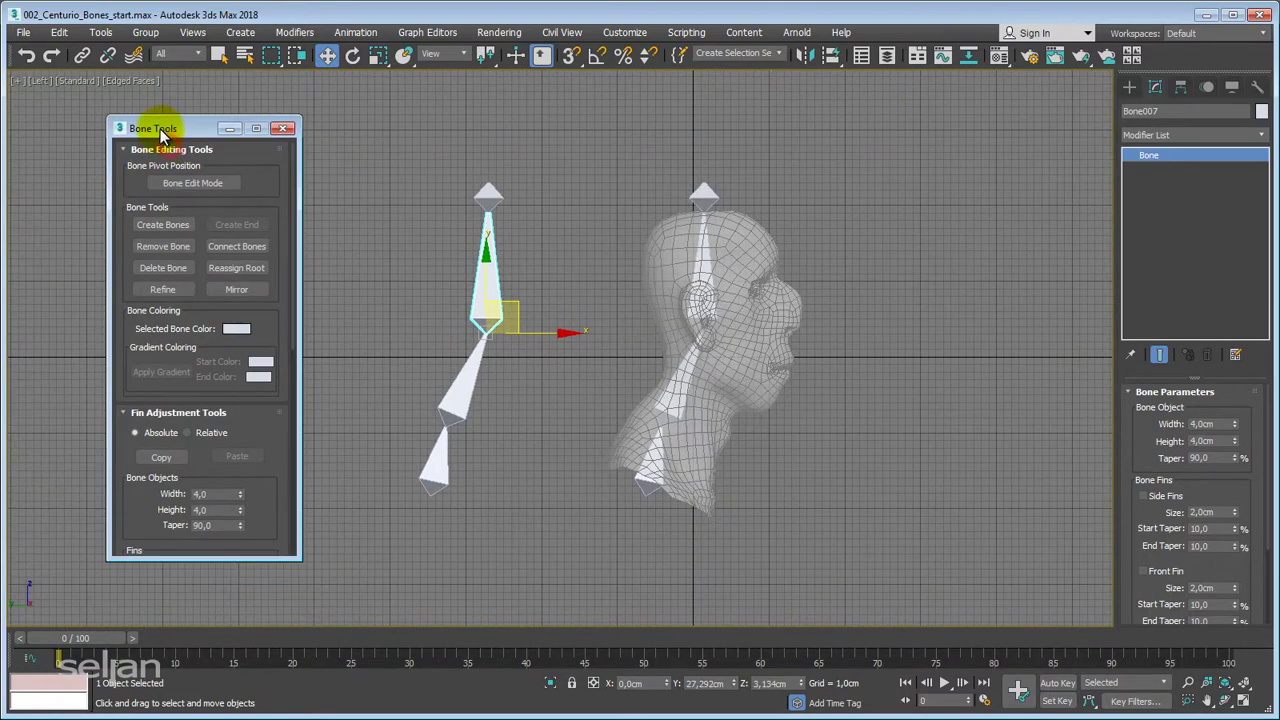
# Turn on Bone Edit Mode with the copied head bone selected and bring both chains closer in view.
pyautogui.click(175, 186)
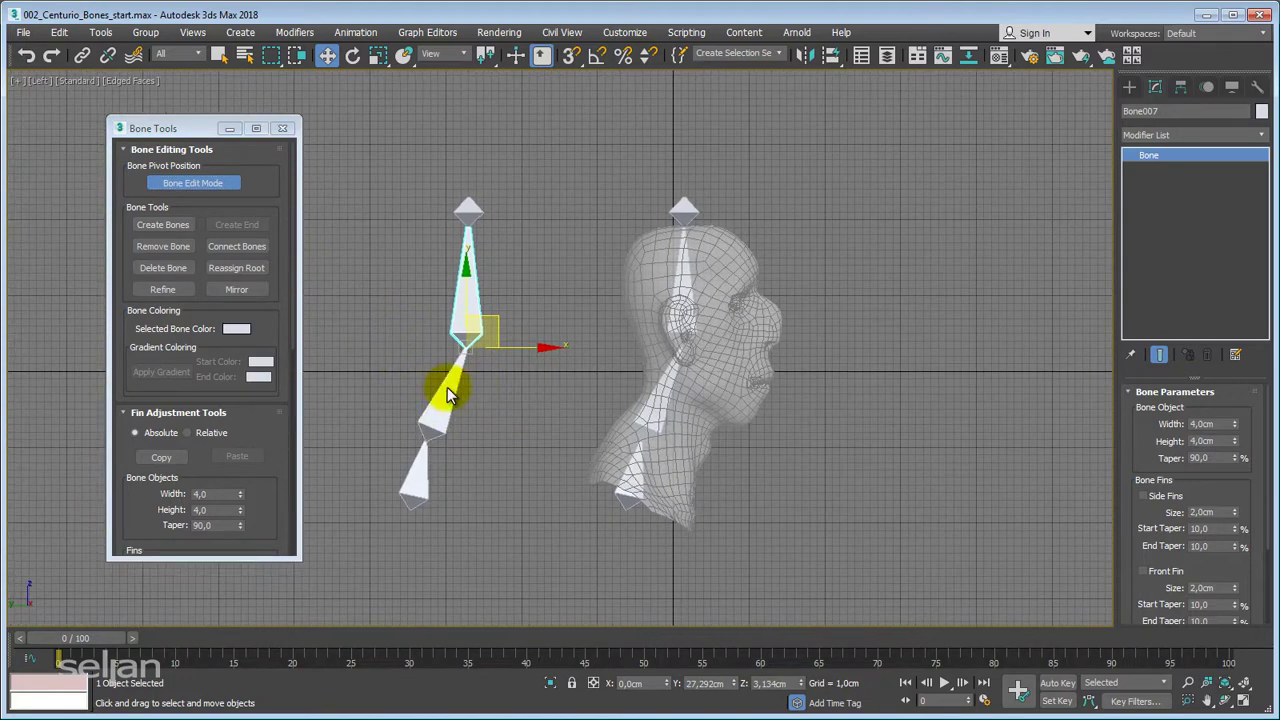
pyautogui.click(202, 186)
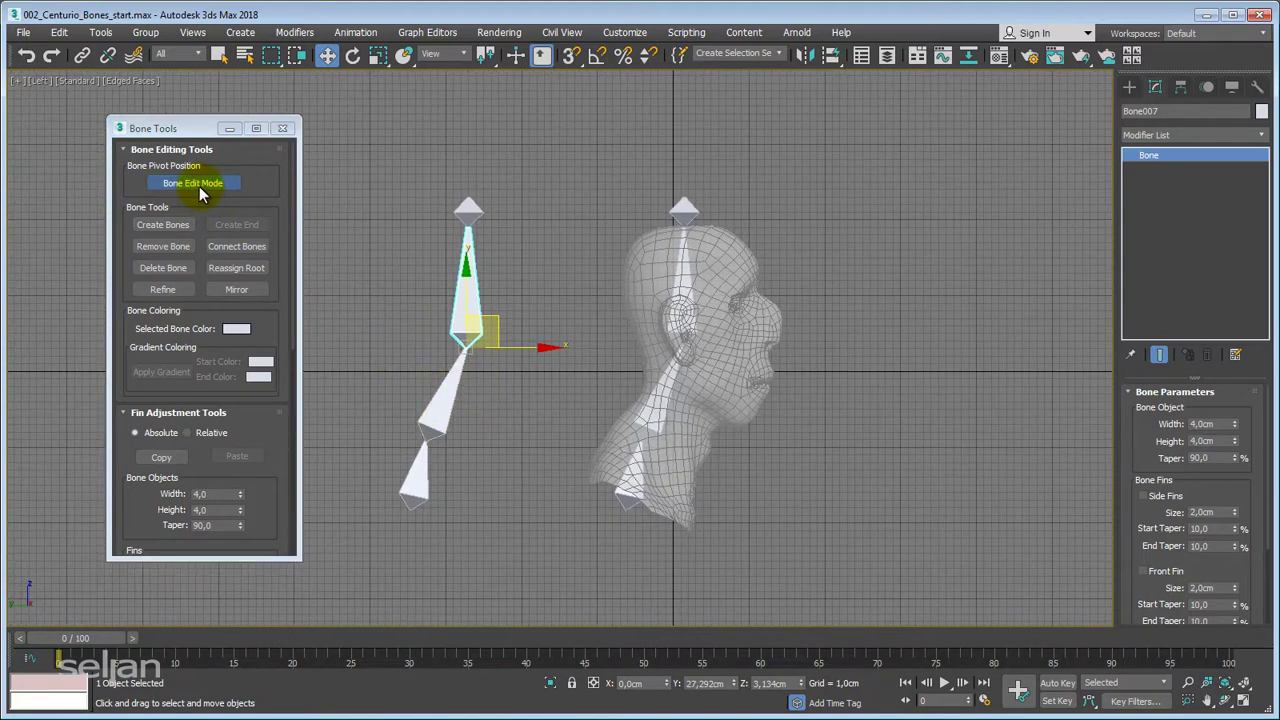
pyautogui.moveTo(480, 366); pyautogui.dragTo(439, 376, button='middle')
pyautogui.scroll(3, 520, 374)
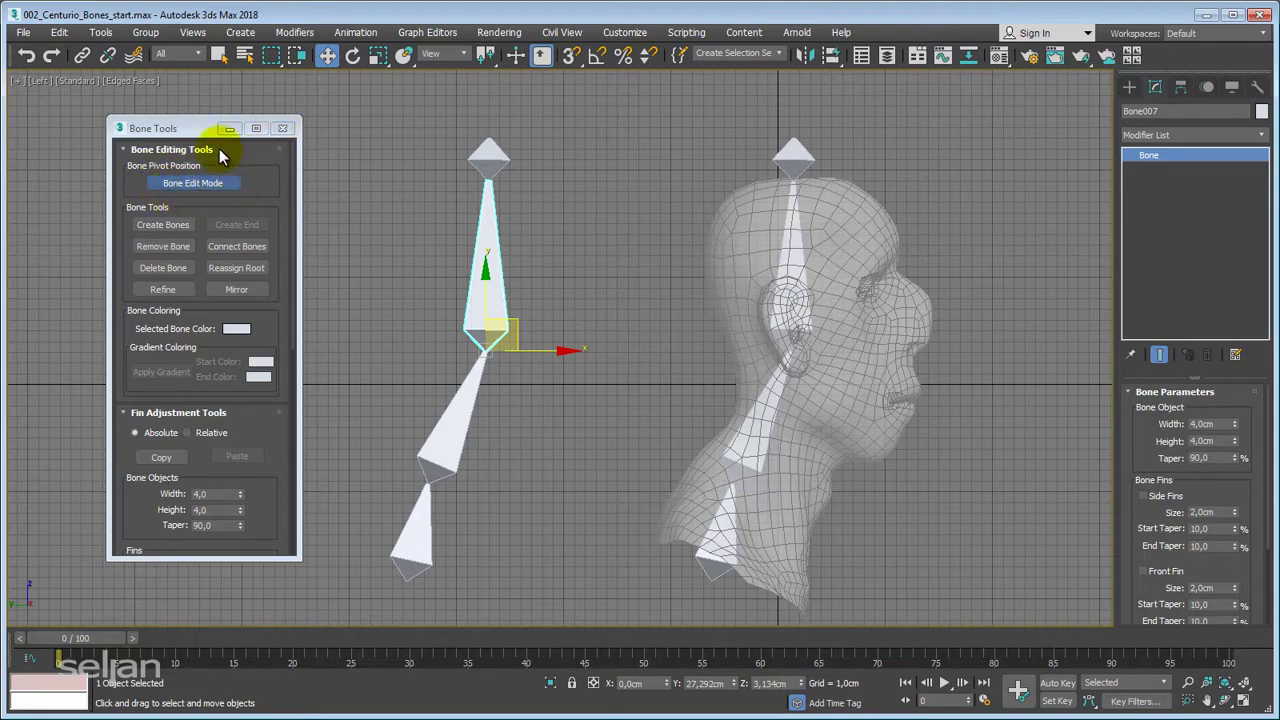
pyautogui.moveTo(188, 127); pyautogui.dragTo(183, 122)
pyautogui.moveTo(417, 263)
pyautogui.mouseDown(button='middle')
pyautogui.moveTo(424, 246)
pyautogui.moveTo(430, 280)
pyautogui.mouseUp(button='middle')
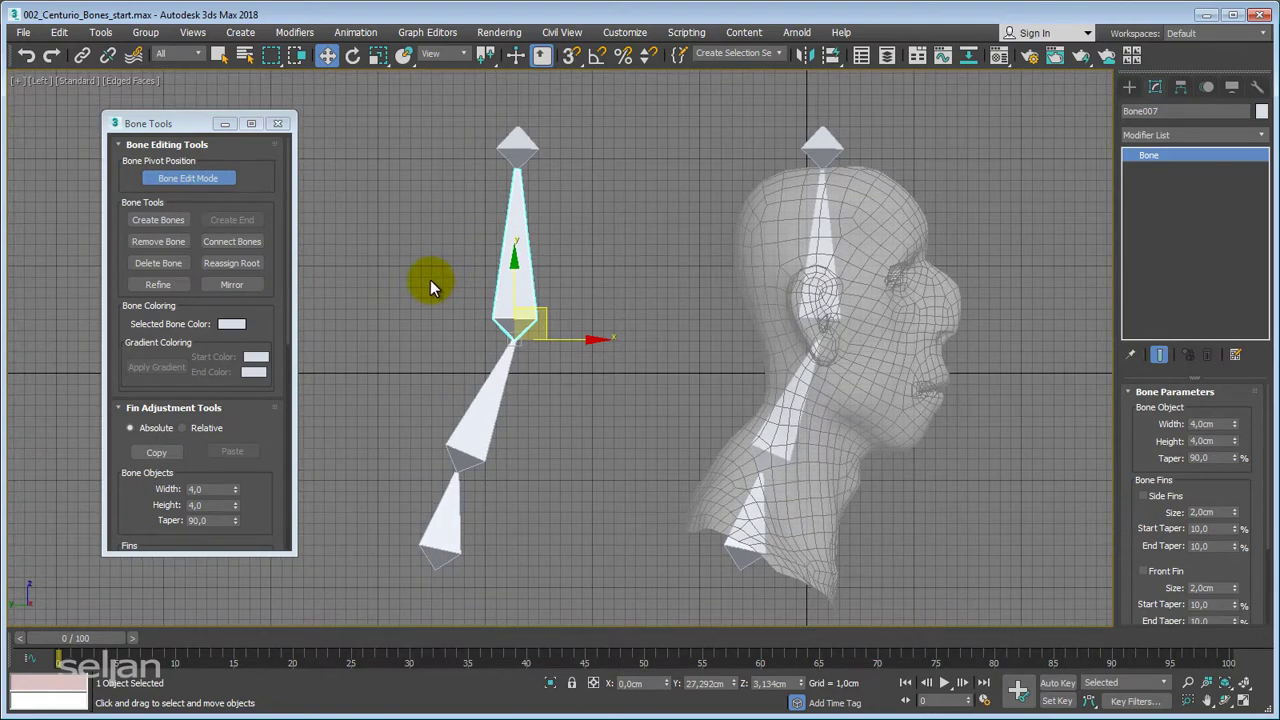
# Turn off Bone Edit Mode and move the copied head bone backward, away from the face.
pyautogui.click(196, 179)
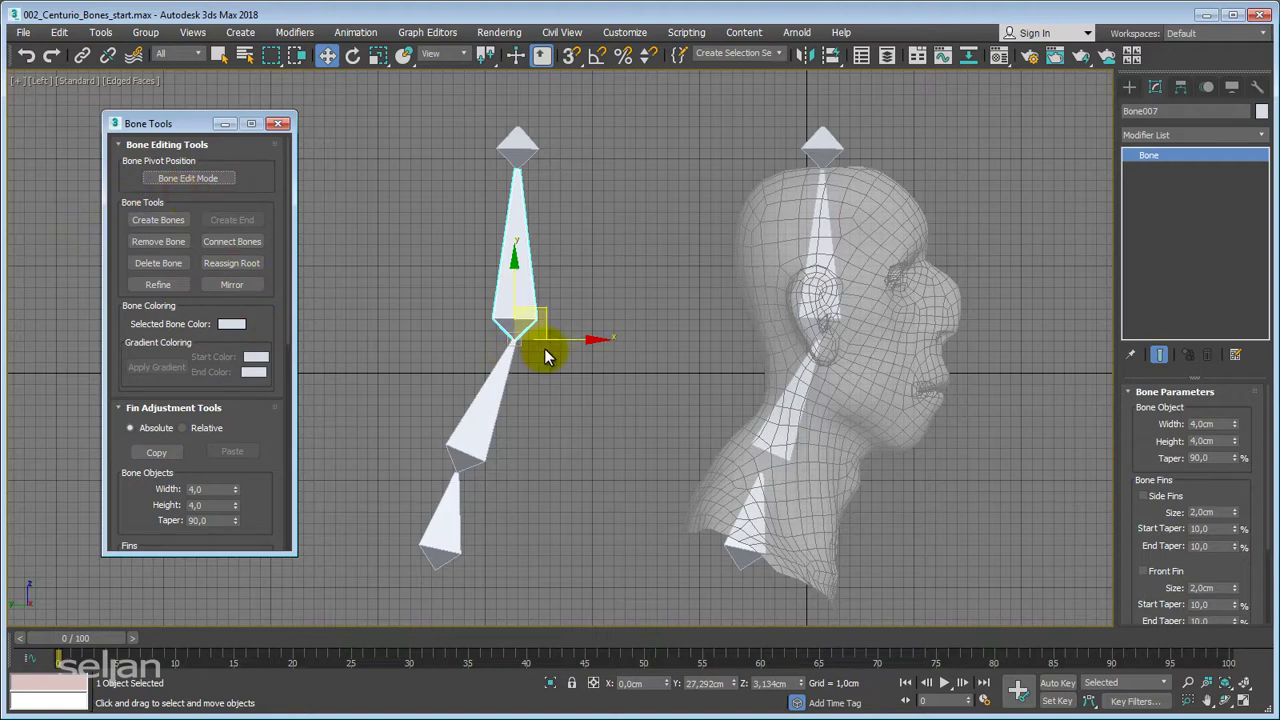
pyautogui.moveTo(570, 338)
pyautogui.mouseDown()
pyautogui.moveTo(549, 337)
pyautogui.moveTo(566, 338)
pyautogui.moveTo(557, 345)
pyautogui.mouseUp()
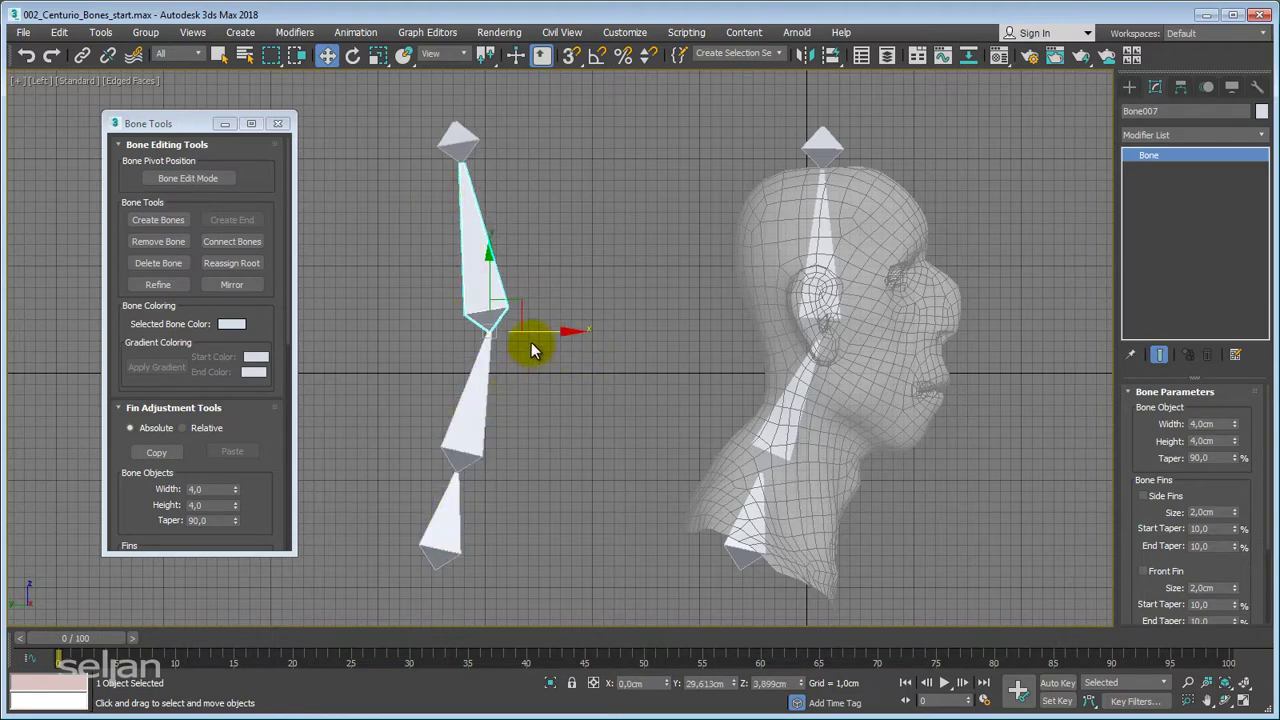
# Undo the copied head bone's last move and reposition the bone's base slightly in Bone Edit Mode.
pyautogui.hotkey('ctrl', 'z')
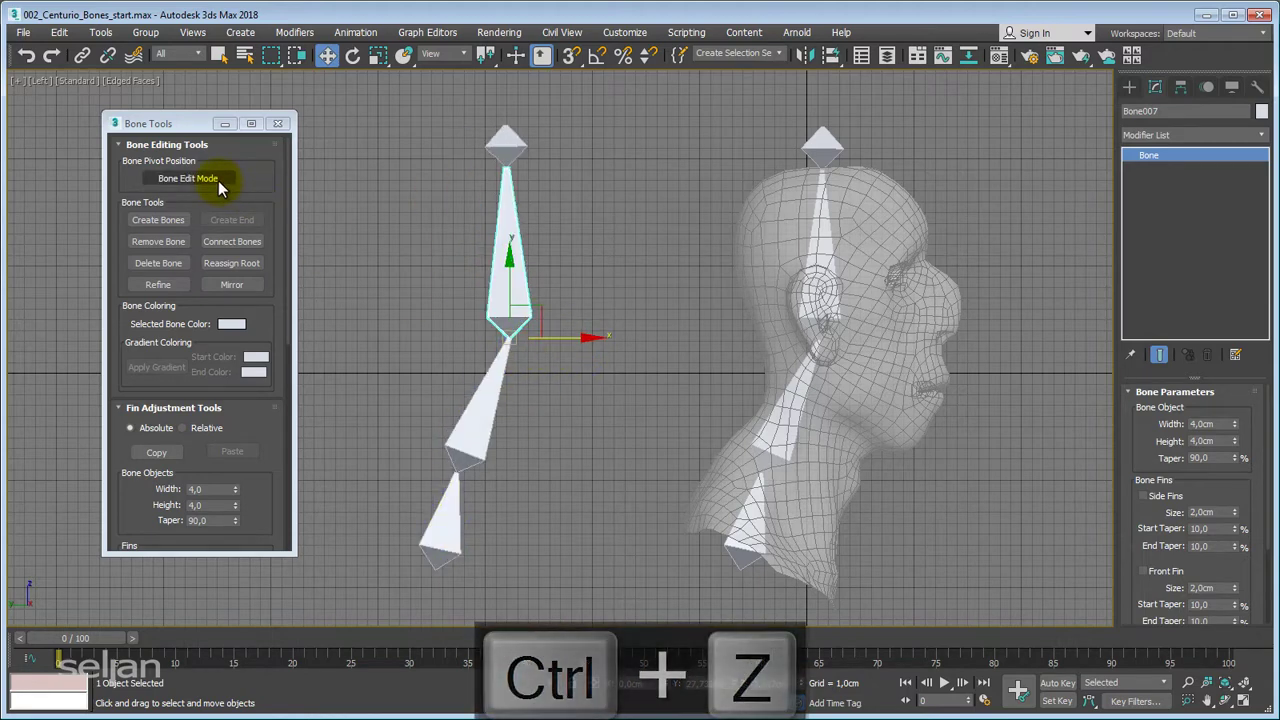
pyautogui.click(218, 182)
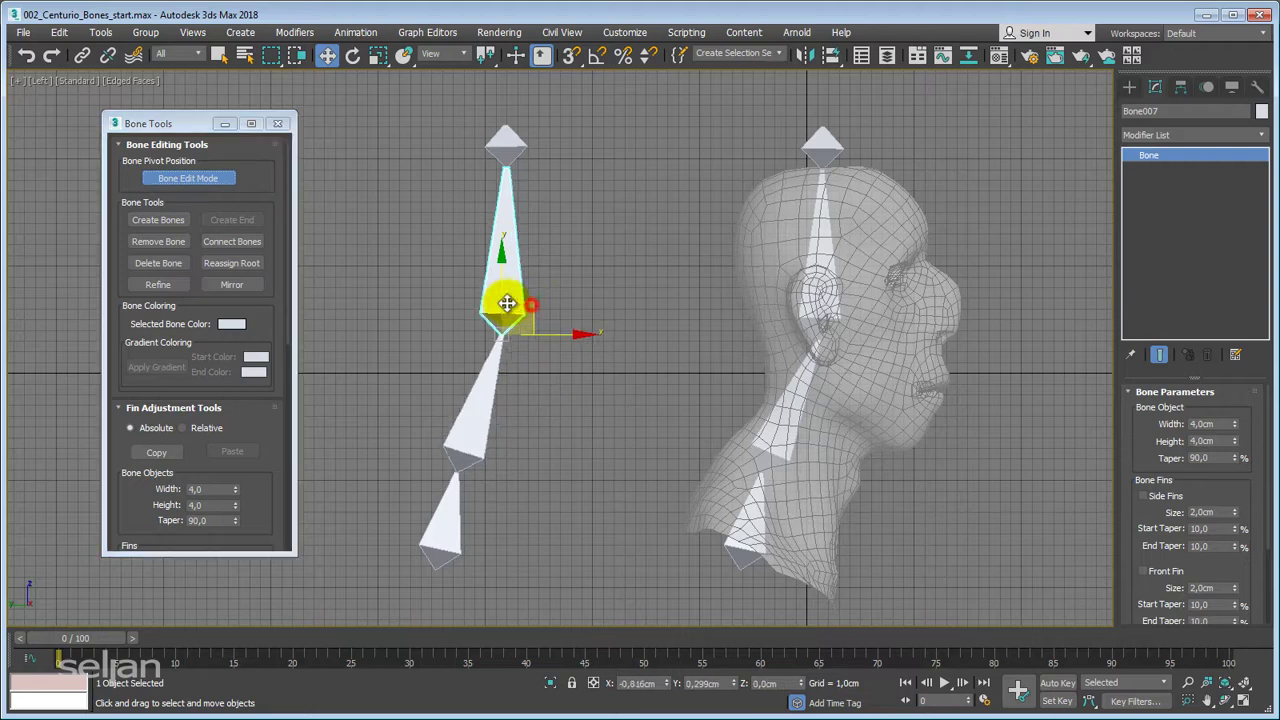
pyautogui.moveTo(509, 303)
pyautogui.mouseDown()
pyautogui.moveTo(536, 346)
pyautogui.moveTo(474, 294)
pyautogui.moveTo(531, 352)
pyautogui.moveTo(549, 315)
pyautogui.moveTo(506, 317)
pyautogui.moveTo(560, 300)
pyautogui.moveTo(532, 314)
pyautogui.mouseUp()
pyautogui.moveTo(571, 360); pyautogui.dragTo(519, 356, button='middle')
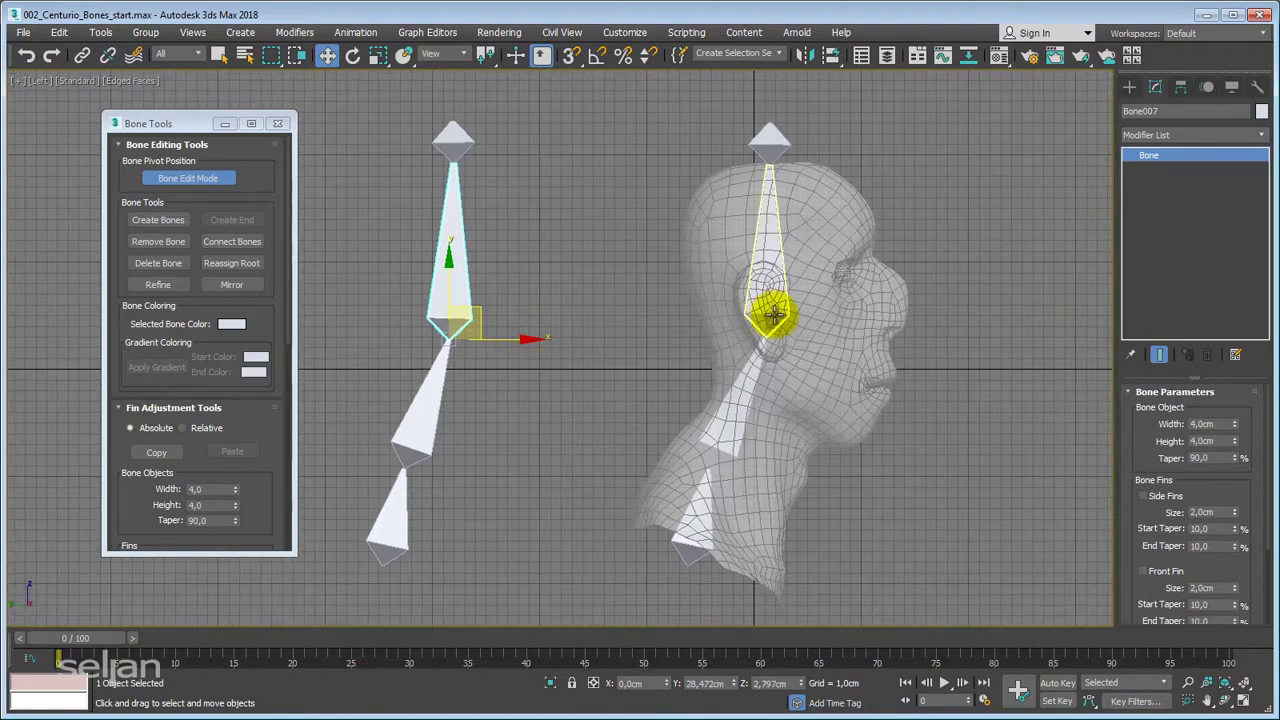
# Move the original head bone's base to about Y -1.07, Z 2.91 cm and the lowest bone's base to about Y 4.31, Z -19.98 cm.
pyautogui.click(774, 315)
pyautogui.moveTo(795, 311); pyautogui.dragTo(783, 316)
pyautogui.click(691, 506)
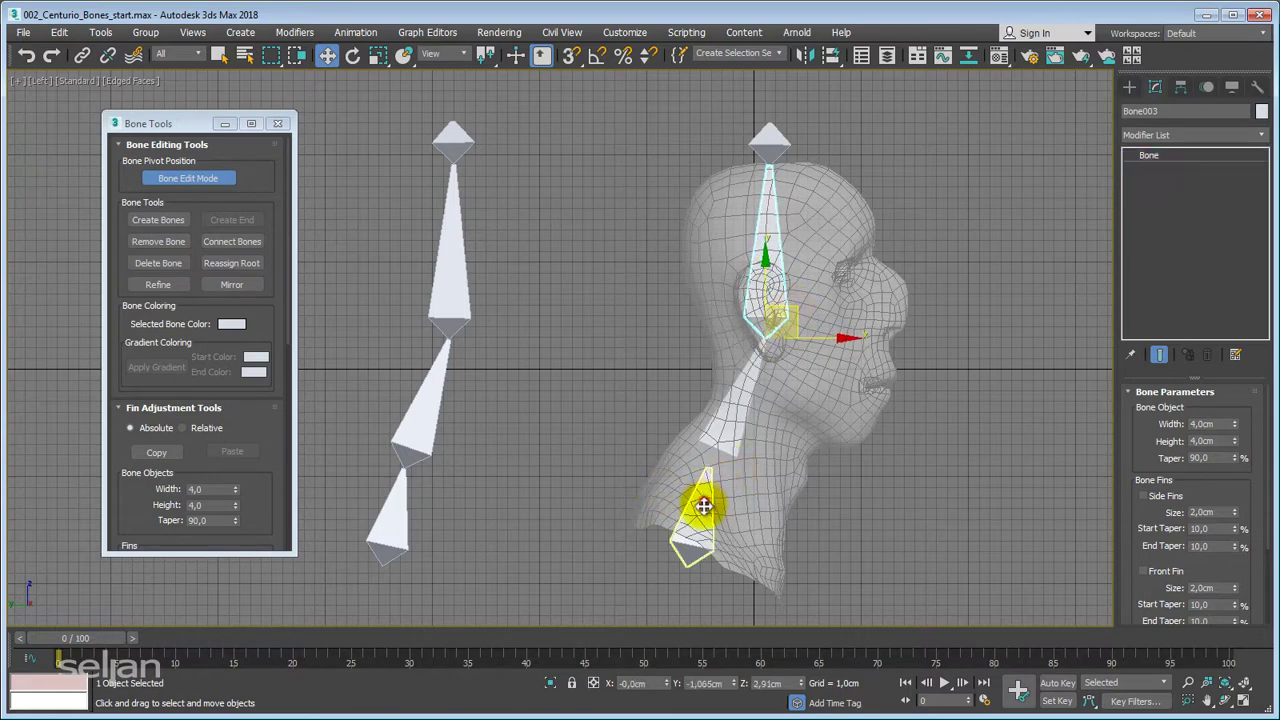
pyautogui.moveTo(691, 506); pyautogui.dragTo(733, 556)
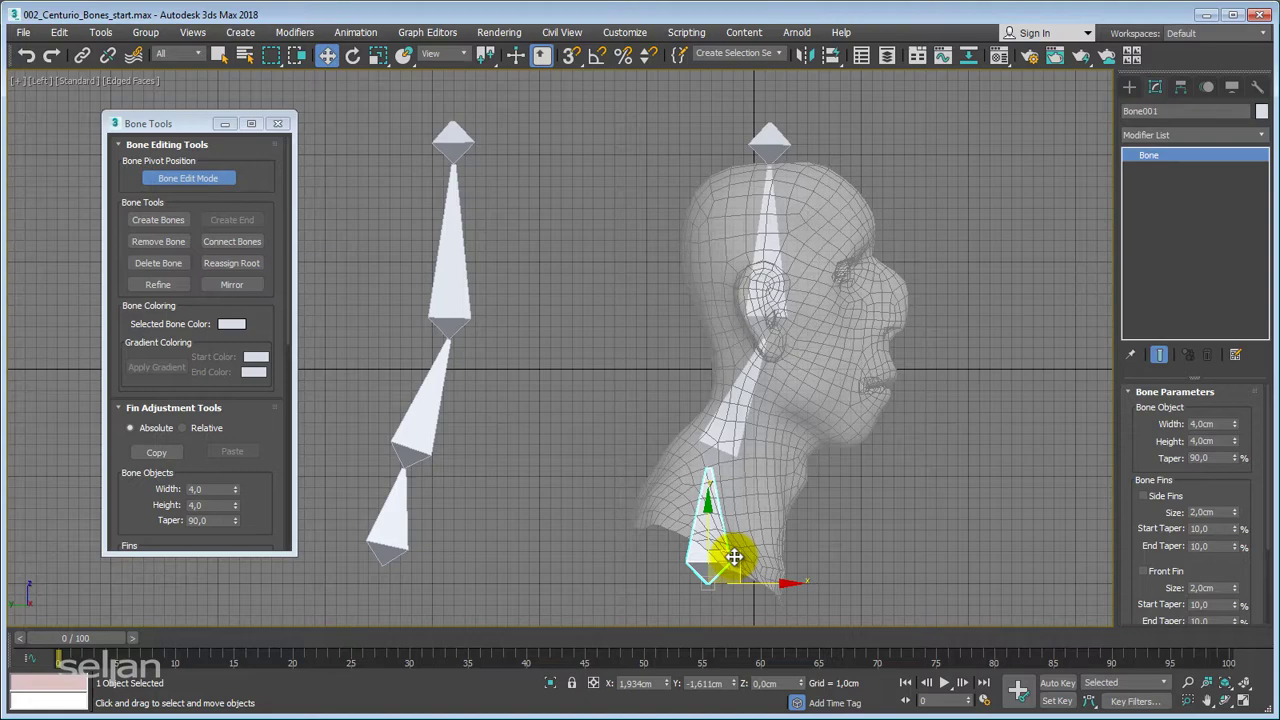
pyautogui.scroll(2, 726, 583)
pyautogui.moveTo(713, 546); pyautogui.dragTo(694, 506, button='middle')
pyautogui.moveTo(705, 395); pyautogui.dragTo(652, 470, button='middle')
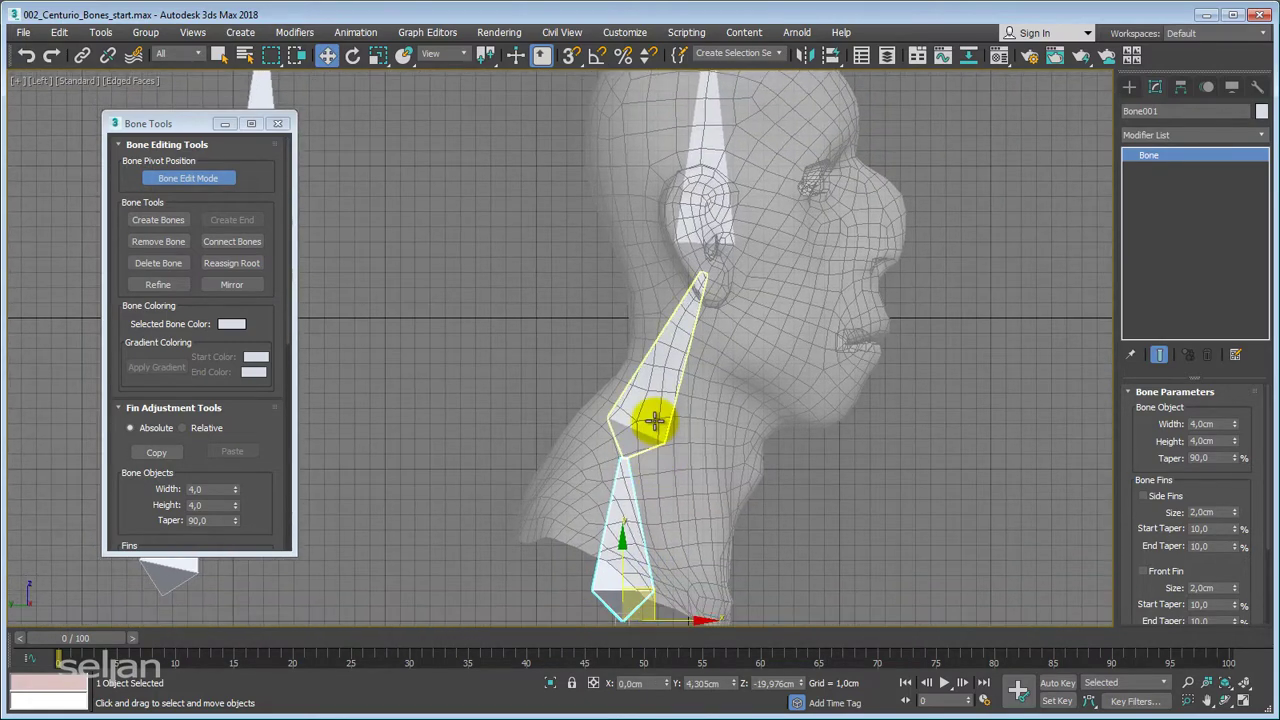
# Move the base of the middle bone inside the neck slightly forward, toward the face.
pyautogui.click(654, 422)
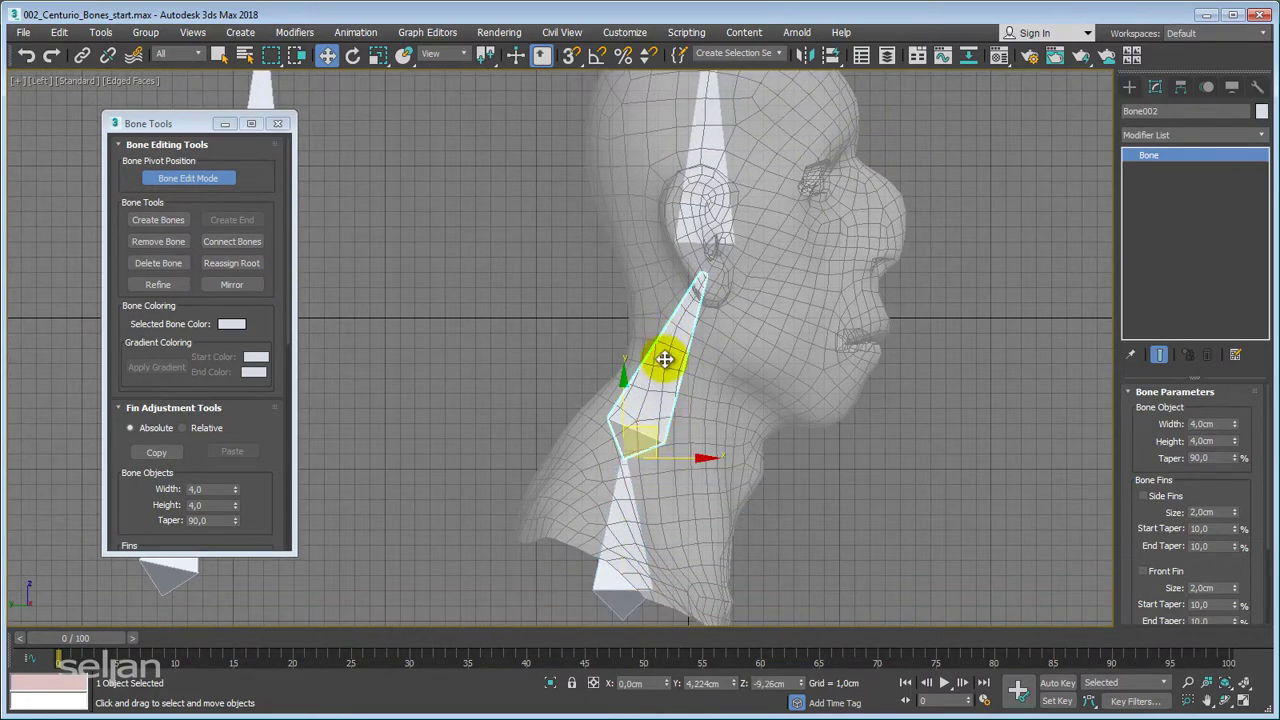
pyautogui.moveTo(713, 281); pyautogui.dragTo(692, 329, button='middle')
pyautogui.click(693, 262)
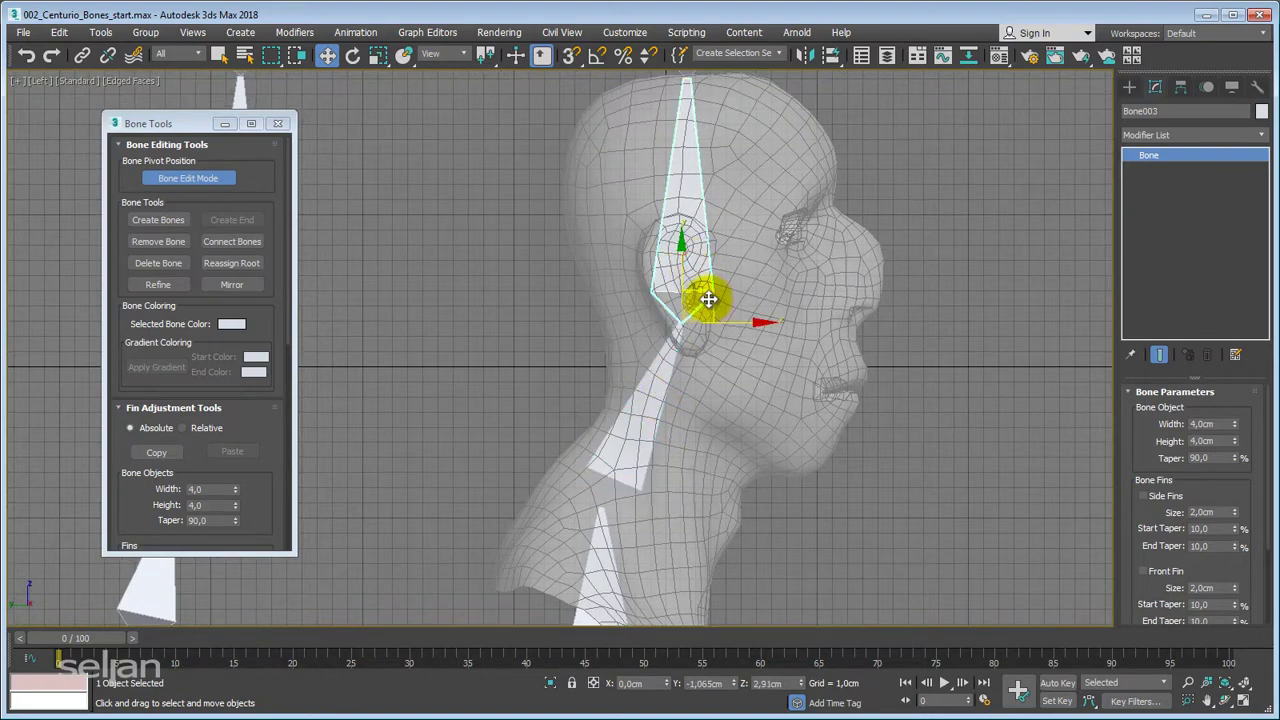
pyautogui.click(627, 490)
pyautogui.moveTo(627, 490); pyautogui.dragTo(614, 386, button='middle')
pyautogui.moveTo(620, 381); pyautogui.dragTo(651, 391)
# Shift the base of the lowest neck bone forward to about Y 2.83 cm, keeping its height.
pyautogui.click(569, 537)
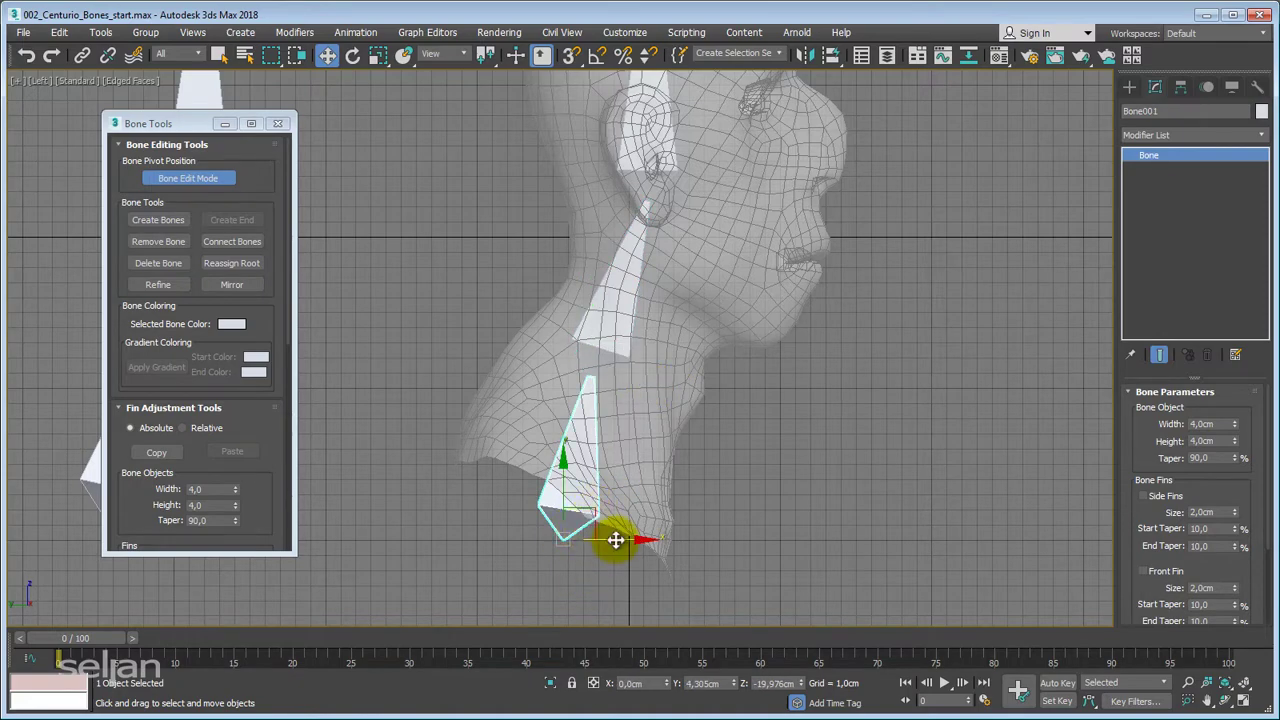
pyautogui.moveTo(611, 540); pyautogui.dragTo(637, 539)
pyautogui.scroll(-2, 628, 530)
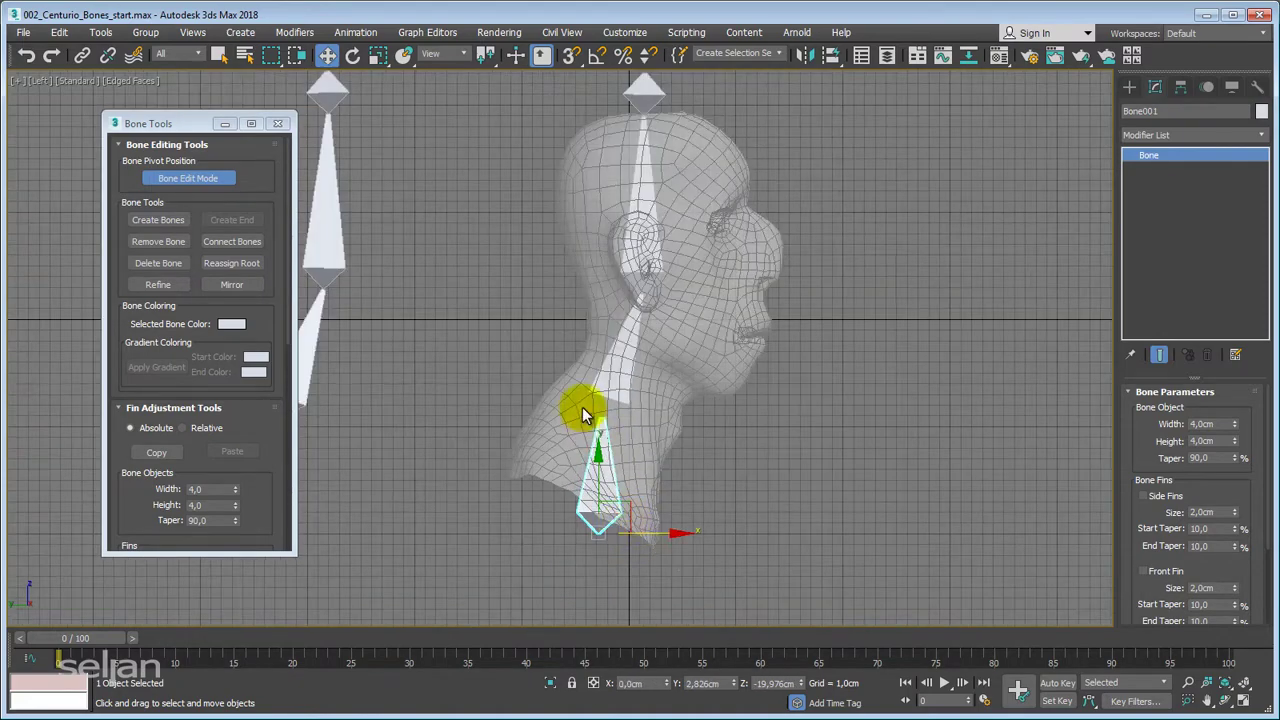
pyautogui.moveTo(583, 407); pyautogui.dragTo(562, 461, button='middle')
pyautogui.moveTo(526, 408); pyautogui.dragTo(713, 362, button='middle')
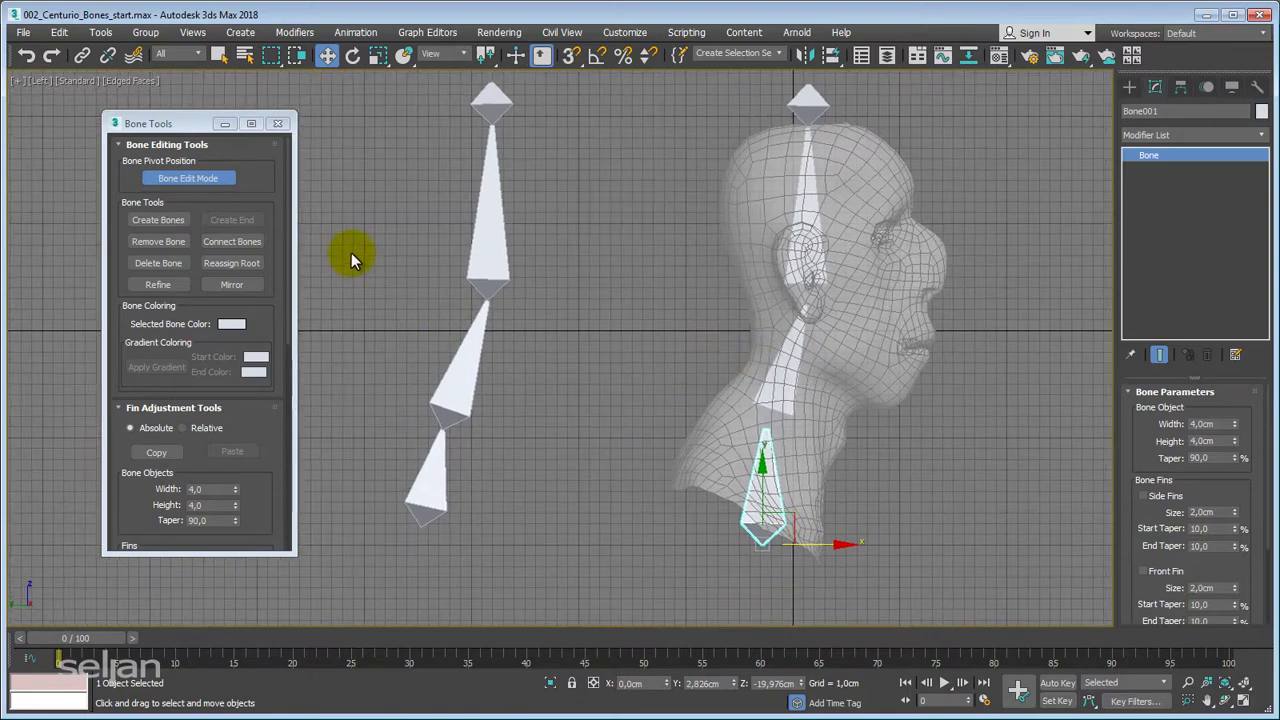
# Delete the small end bone at the top of the copied chain.
pyautogui.click(183, 180)
pyautogui.moveTo(664, 288); pyautogui.dragTo(673, 334, button='middle')
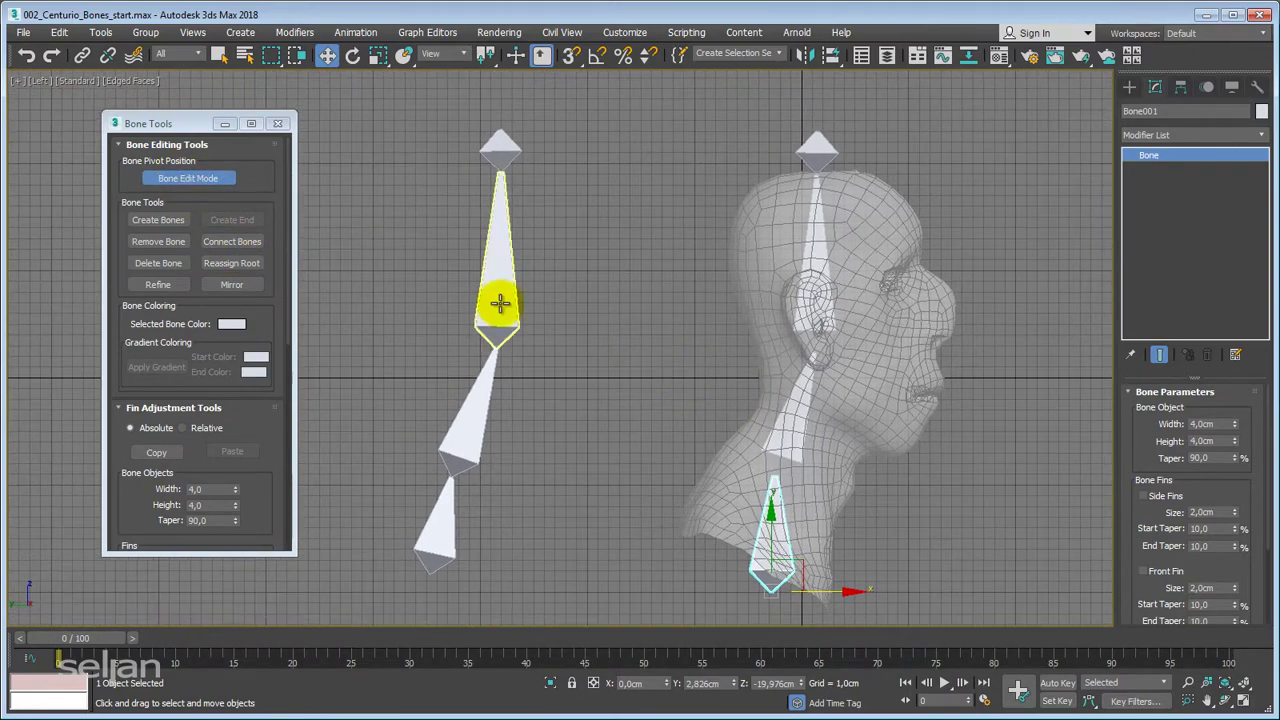
pyautogui.moveTo(569, 346); pyautogui.dragTo(592, 409, button='middle')
pyautogui.click(522, 214)
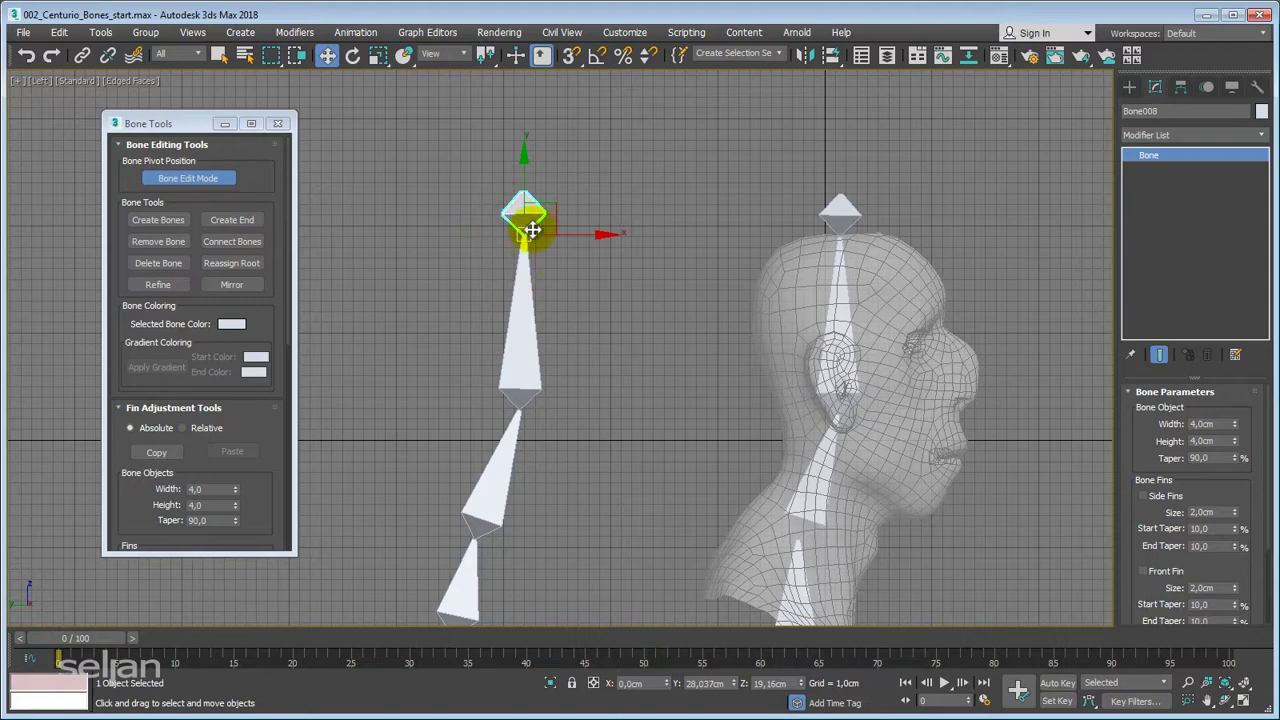
pyautogui.moveTo(582, 362); pyautogui.dragTo(578, 407, button='middle')
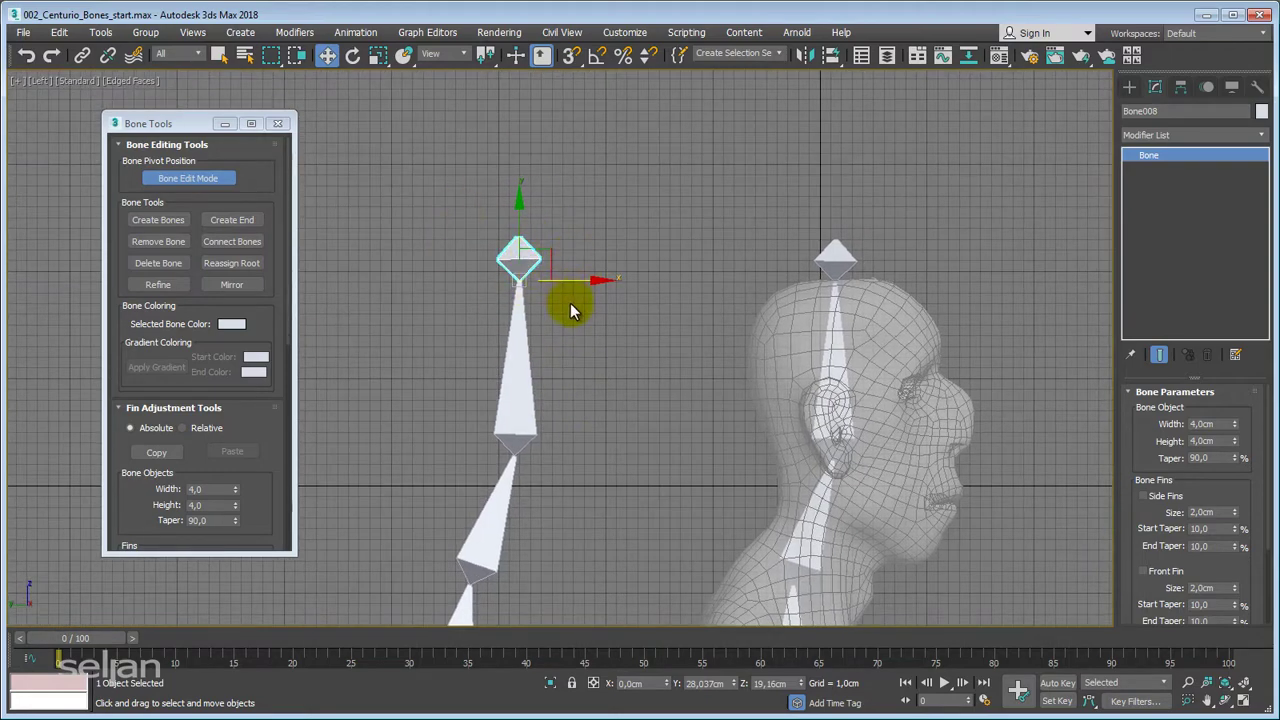
pyautogui.moveTo(570, 311); pyautogui.dragTo(546, 237, button='middle')
pyautogui.scroll(2, 546, 237)
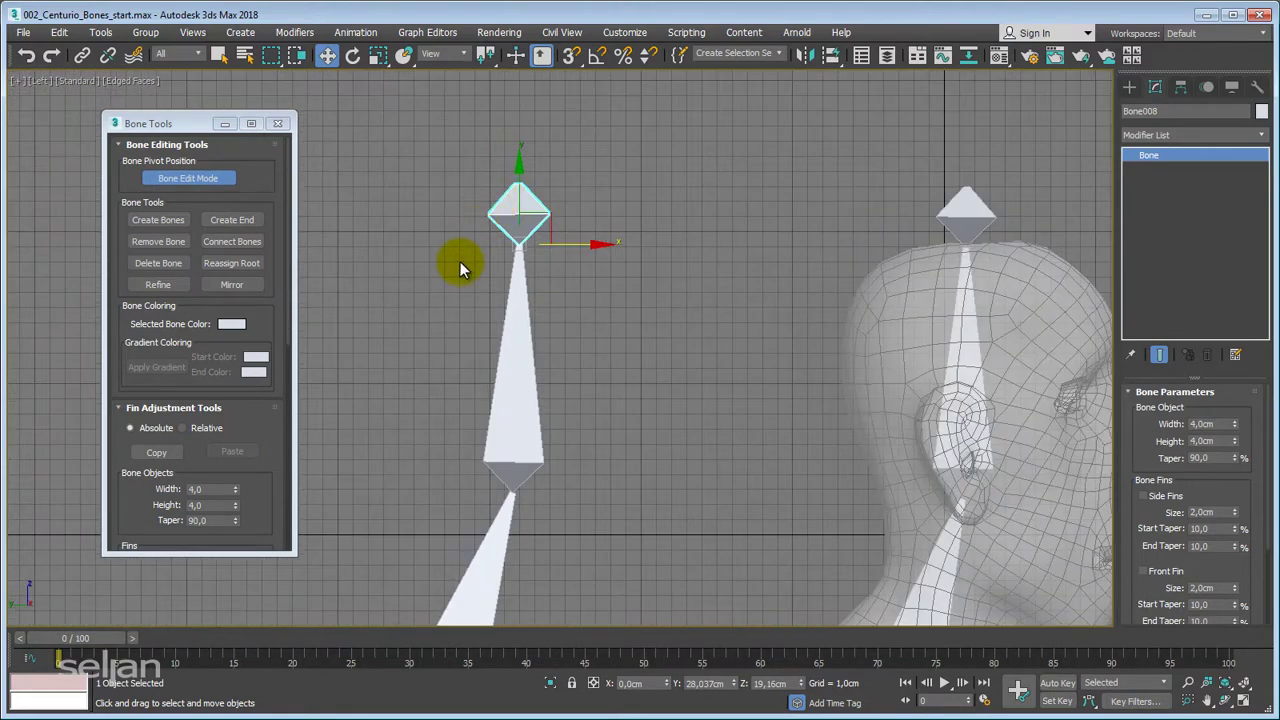
pyautogui.press('Delete')
# Create a new end bone at the tip of the copied head bone and clear the selection.
pyautogui.click(514, 379)
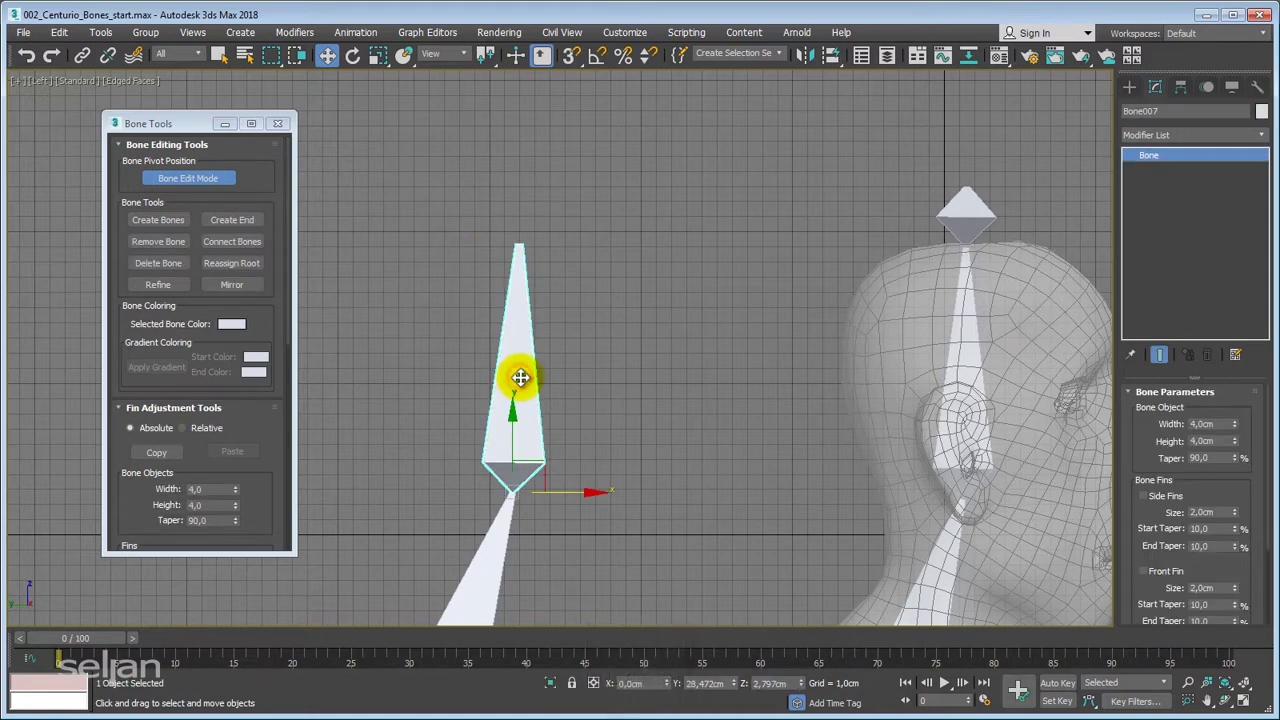
pyautogui.click(229, 220)
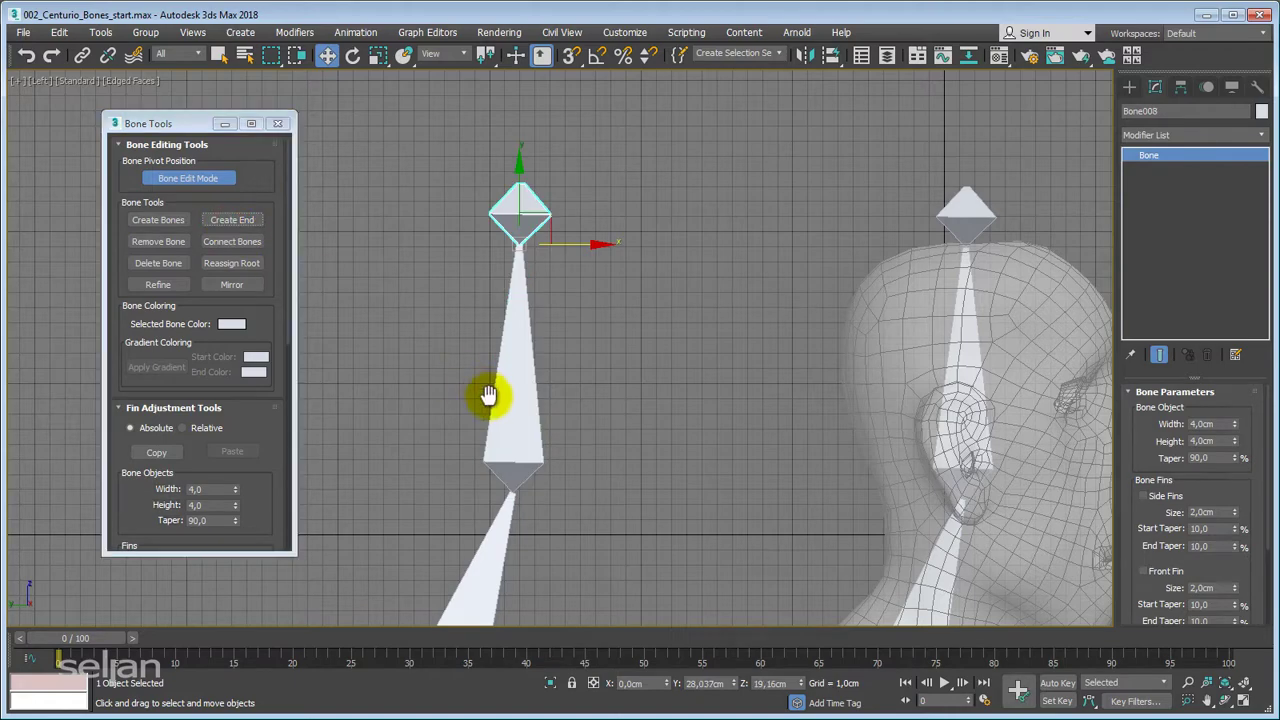
pyautogui.moveTo(486, 400); pyautogui.dragTo(488, 435, button='middle')
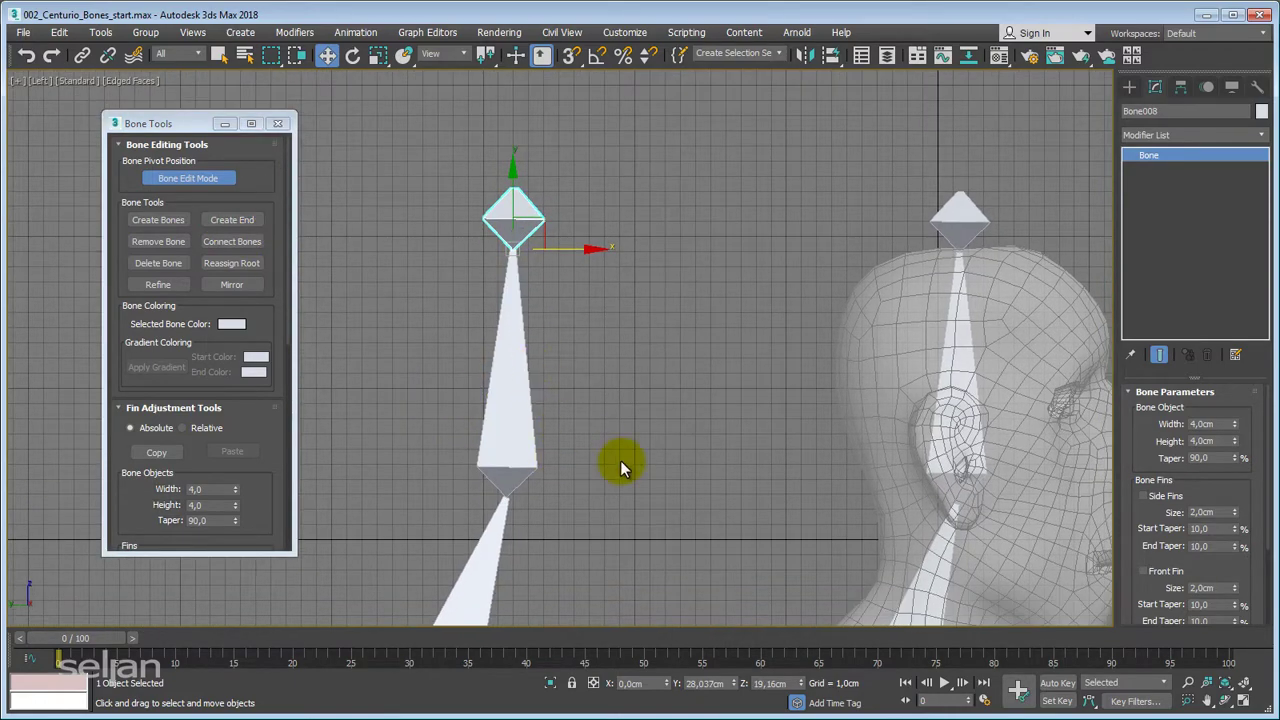
pyautogui.moveTo(614, 463); pyautogui.dragTo(571, 360, button='middle')
pyautogui.click(626, 345)
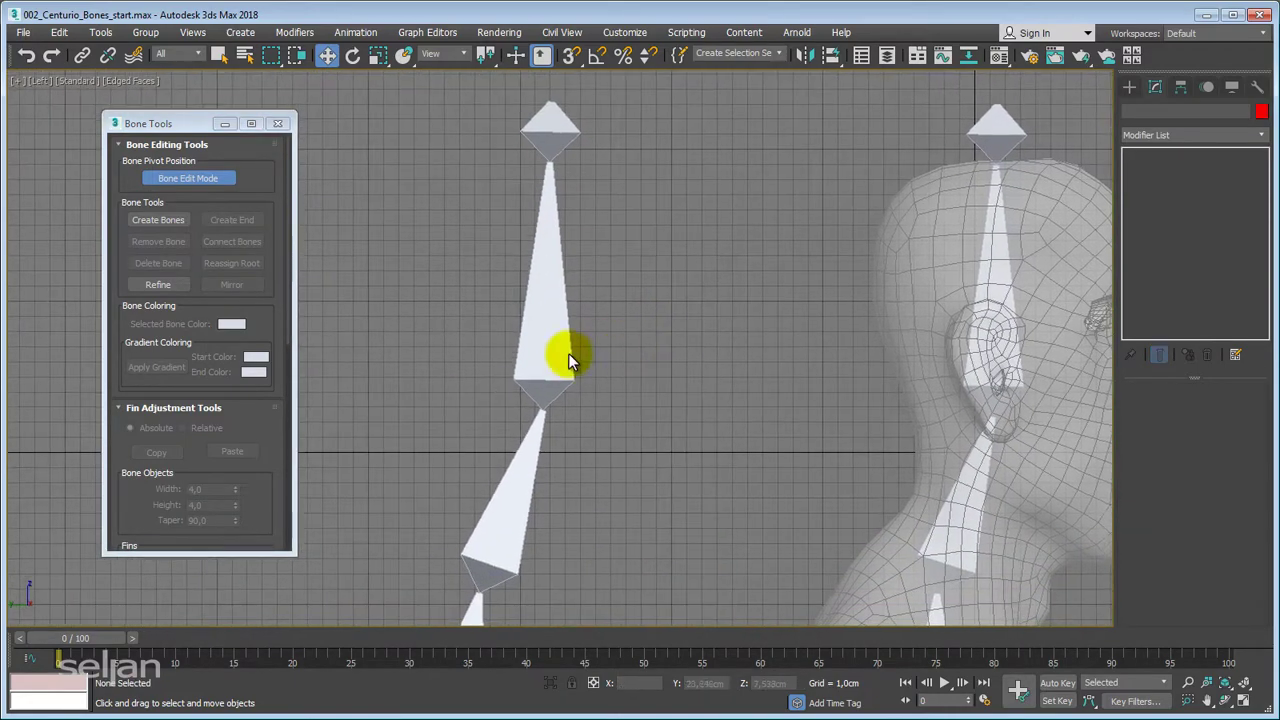
# Try removing the copied chain's middle bone with the Delete Bone tool, and undo the deletion.
pyautogui.click(506, 511)
pyautogui.moveTo(586, 527); pyautogui.dragTo(495, 462, button='middle')
pyautogui.scroll(-2, 603, 398)
pyautogui.click(160, 263)
pyautogui.scroll(5, 497, 456)
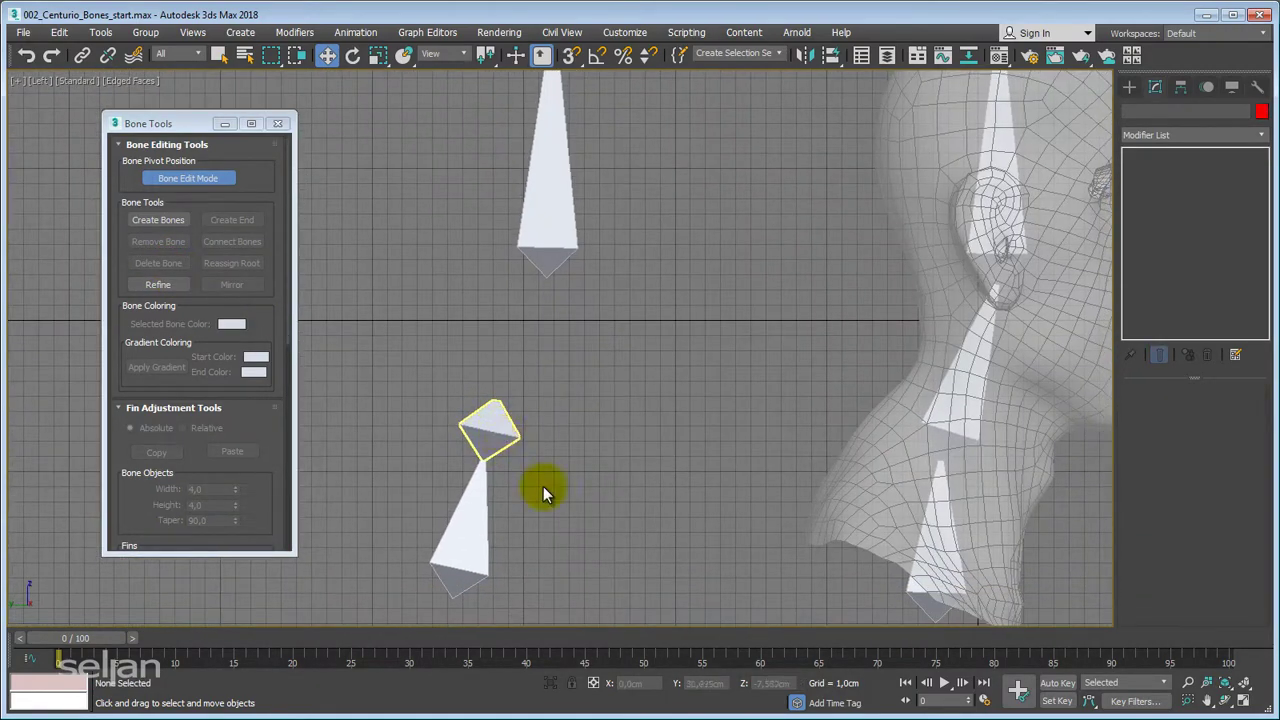
pyautogui.scroll(-5, 543, 491)
pyautogui.click(484, 535)
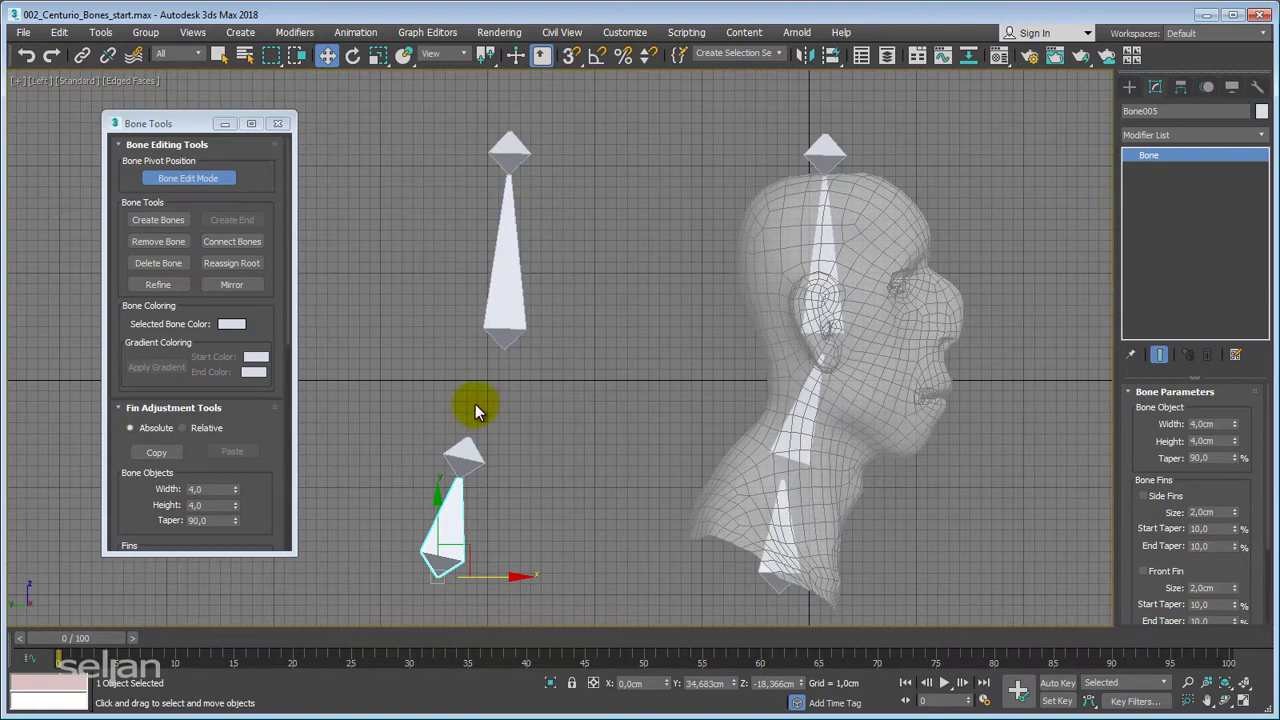
pyautogui.moveTo(455, 391); pyautogui.dragTo(421, 382, button='middle')
pyautogui.hotkey('ctrl', 'z')
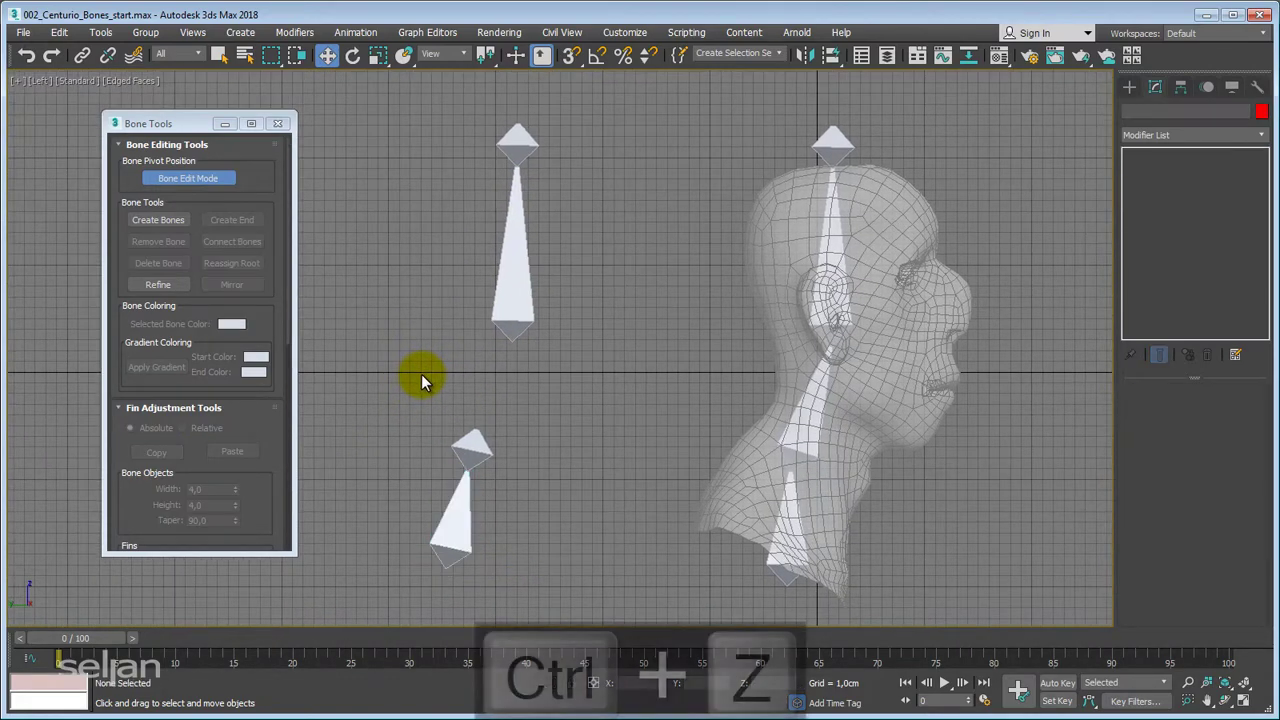
pyautogui.hotkey('ctrl', 'z')
# Turn off Bone Edit Mode and delete the copied chain's middle bone as an ordinary object.
pyautogui.click(205, 178)
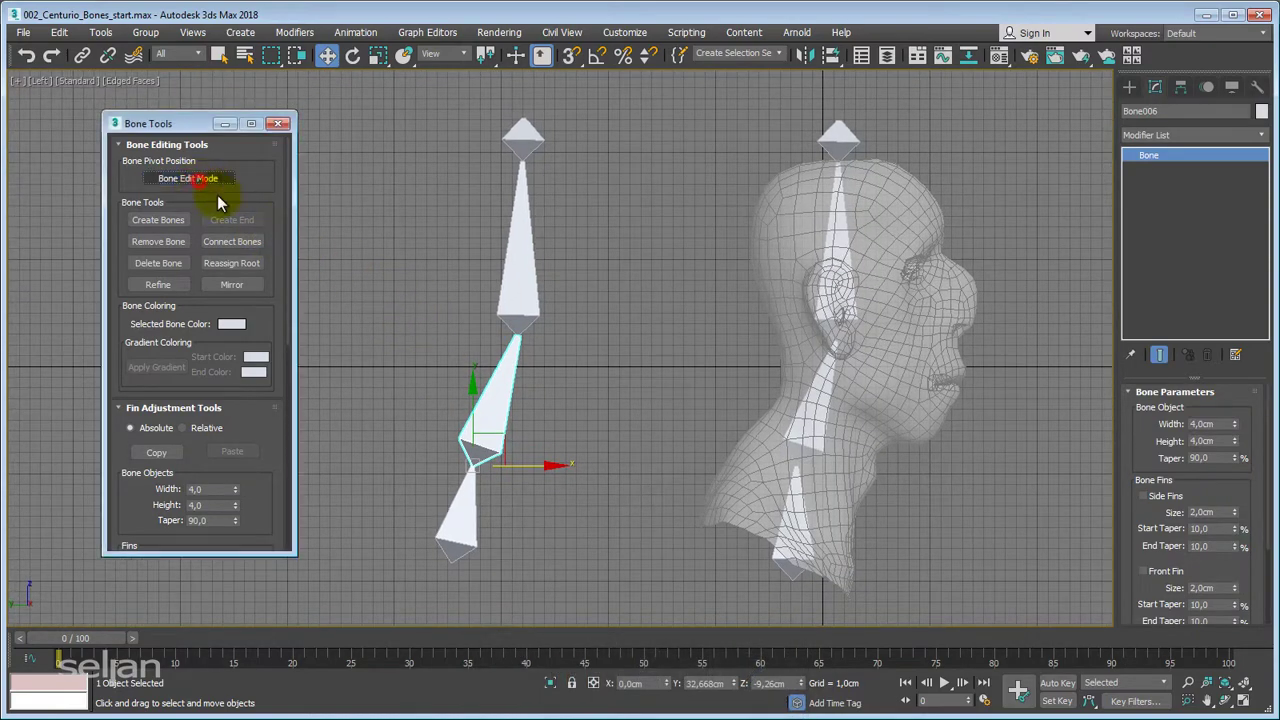
pyautogui.click(383, 281)
pyautogui.click(500, 392)
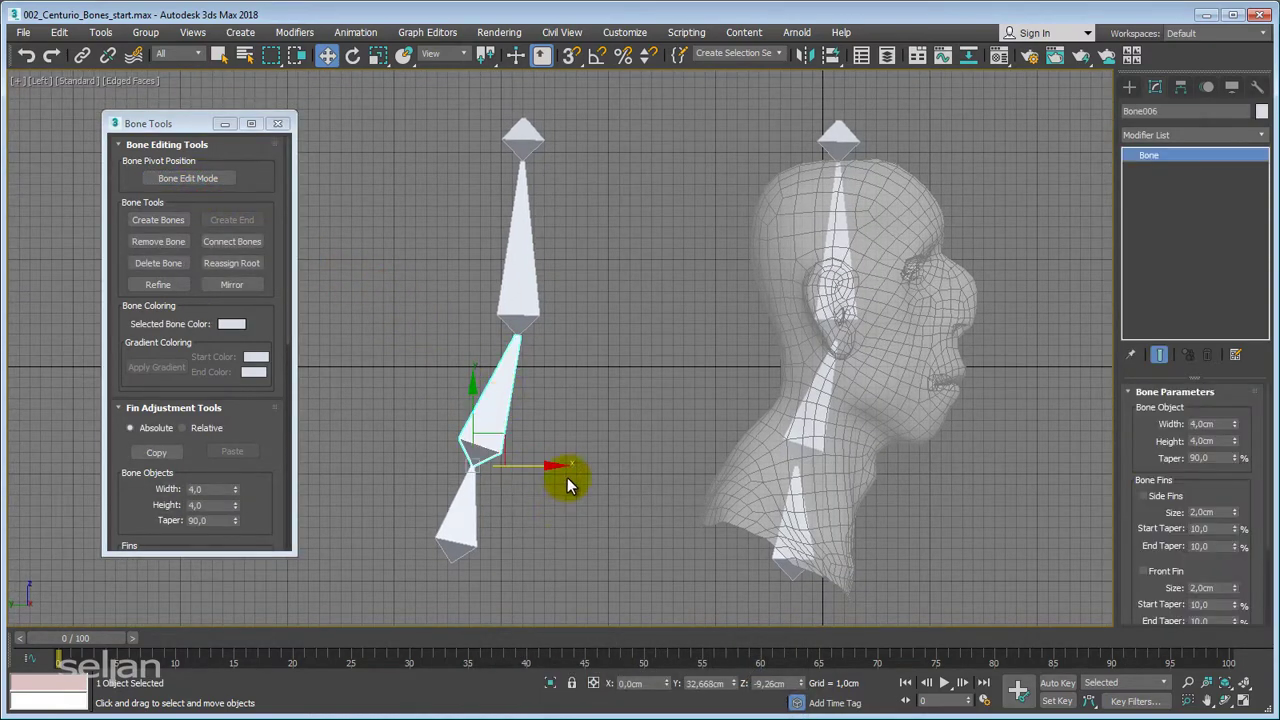
pyautogui.press('Delete')
pyautogui.scroll(4, 560, 476)
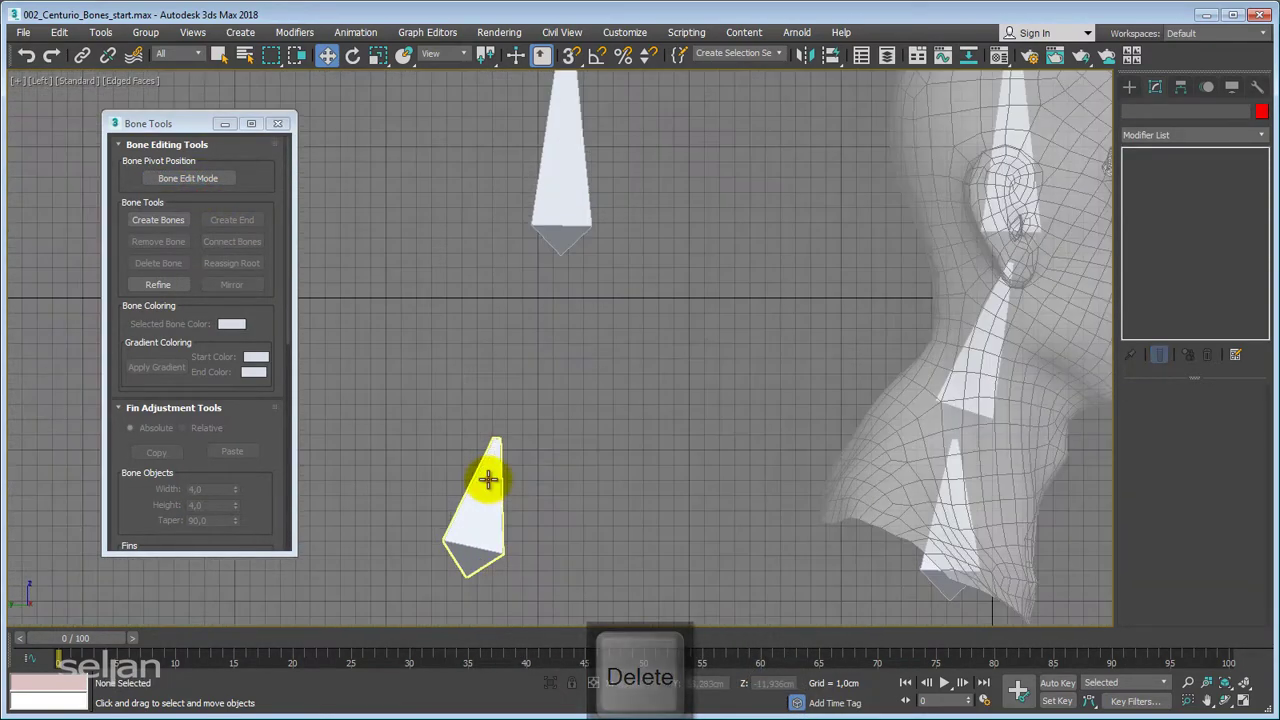
# Bridge the gap in the copied chain with Connect Bones, from the lowest bone to the head bone, with Bone Edit Mode on.
pyautogui.click(487, 479)
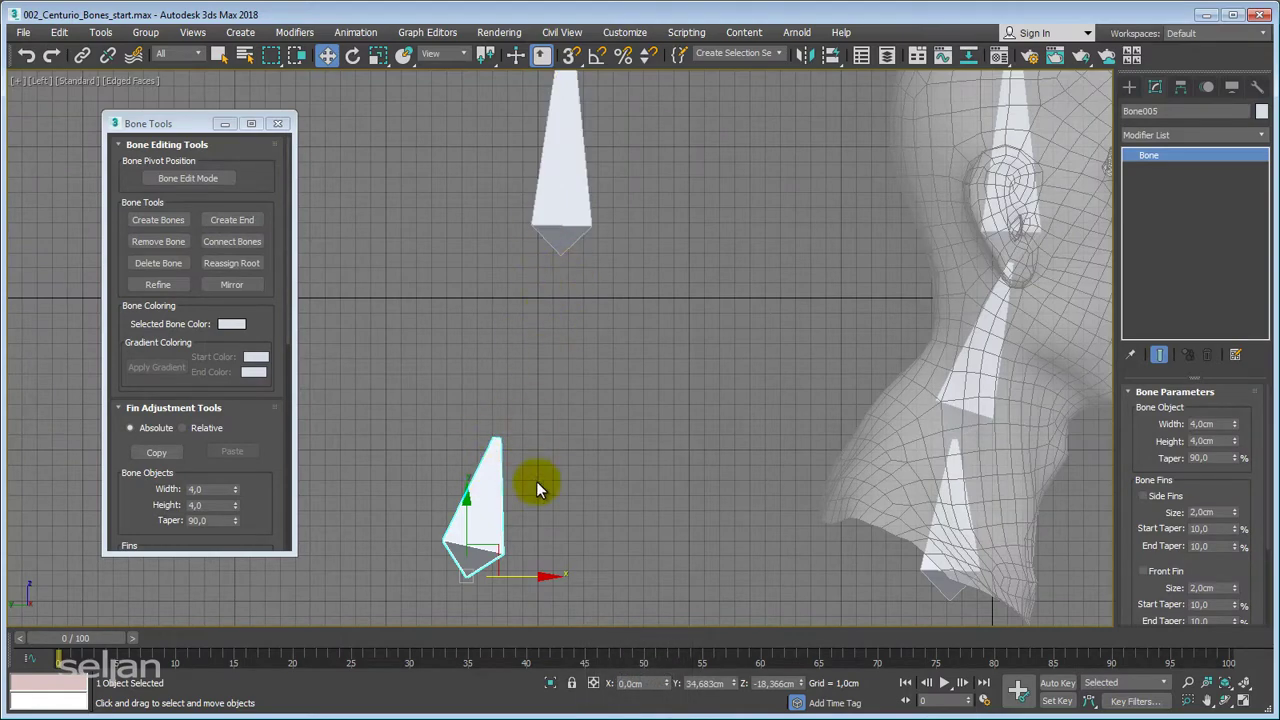
pyautogui.moveTo(556, 487); pyautogui.dragTo(509, 476, button='middle')
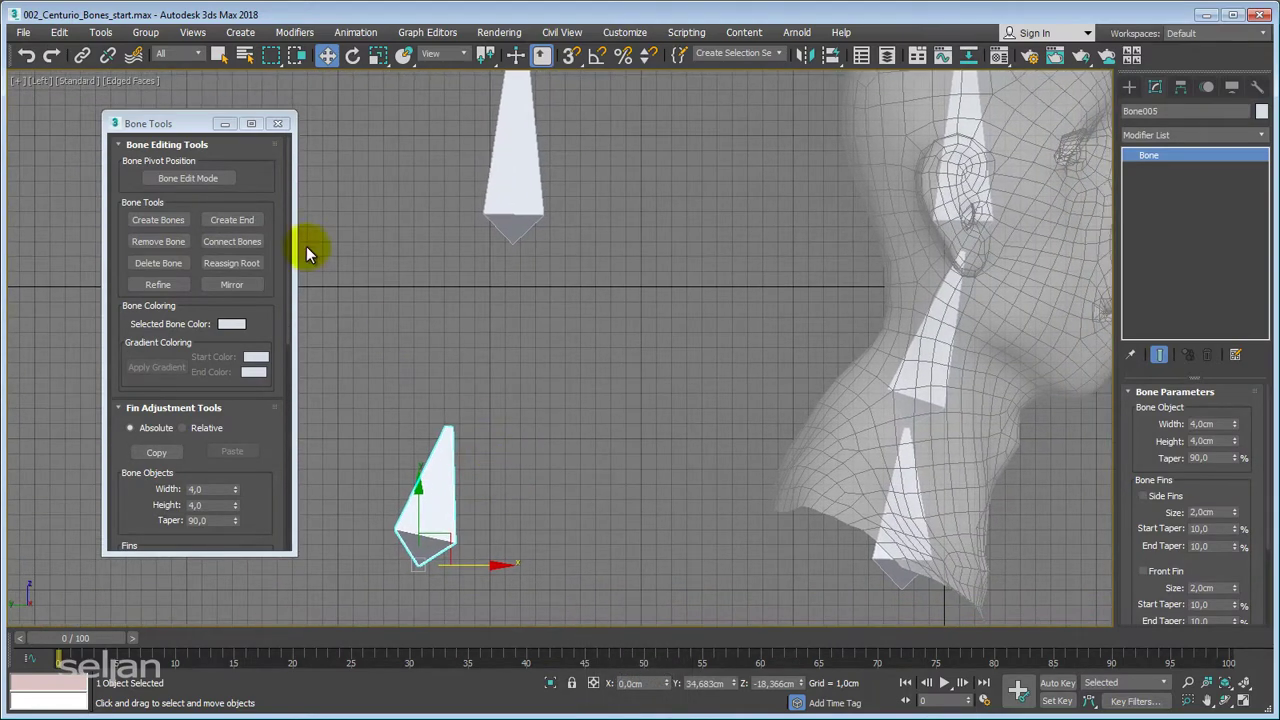
pyautogui.click(191, 179)
pyautogui.moveTo(437, 309); pyautogui.dragTo(430, 333, button='middle')
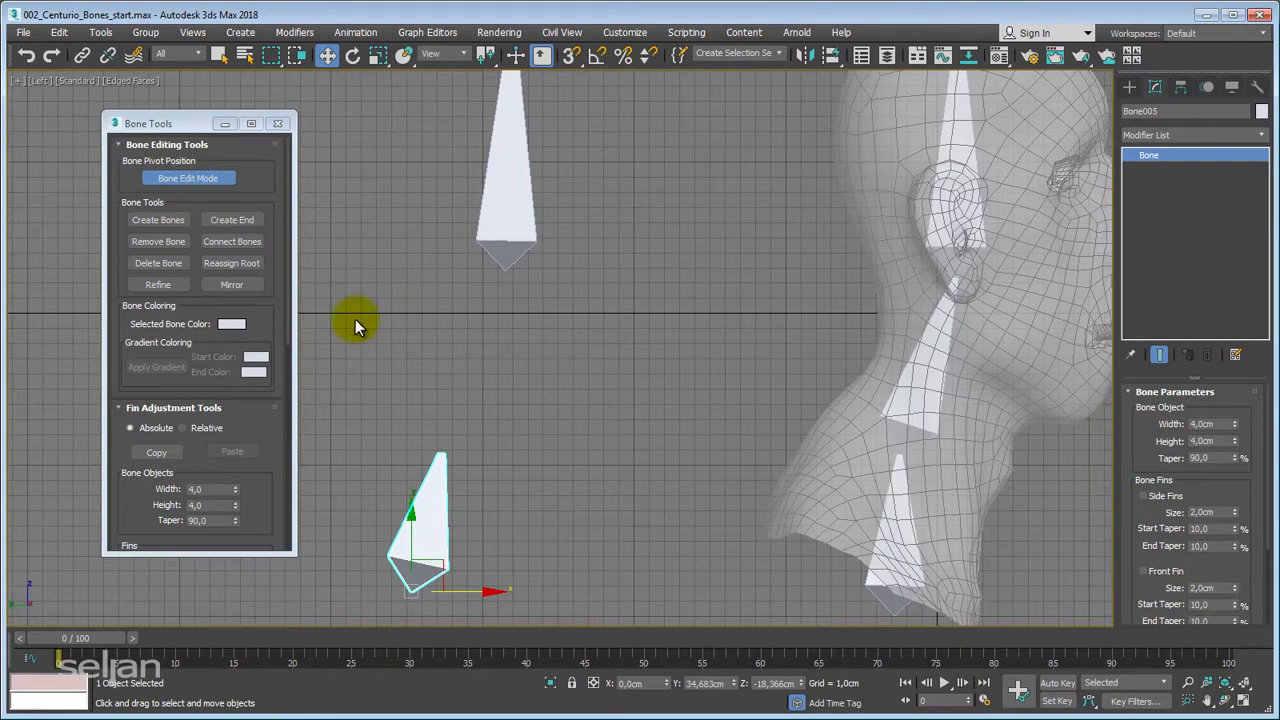
pyautogui.click(248, 246)
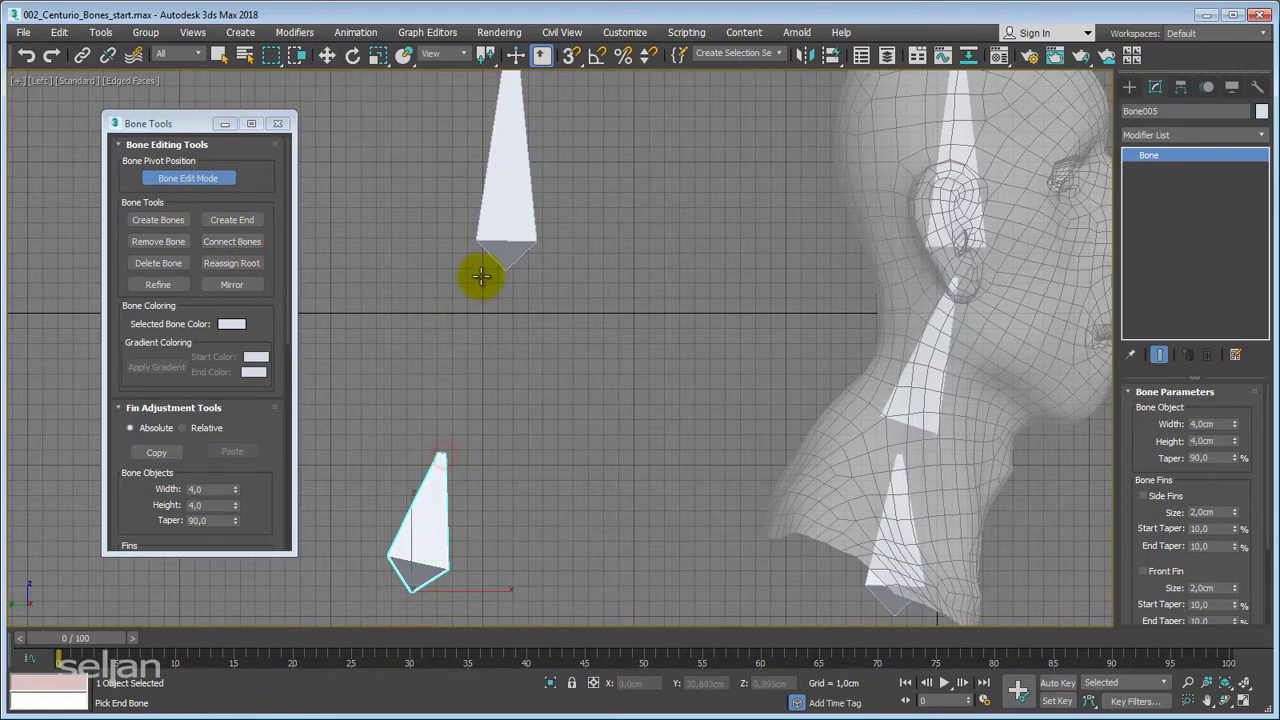
pyautogui.click(497, 243)
pyautogui.moveTo(520, 380); pyautogui.dragTo(517, 451, button='middle')
pyautogui.scroll(-3, 517, 451)
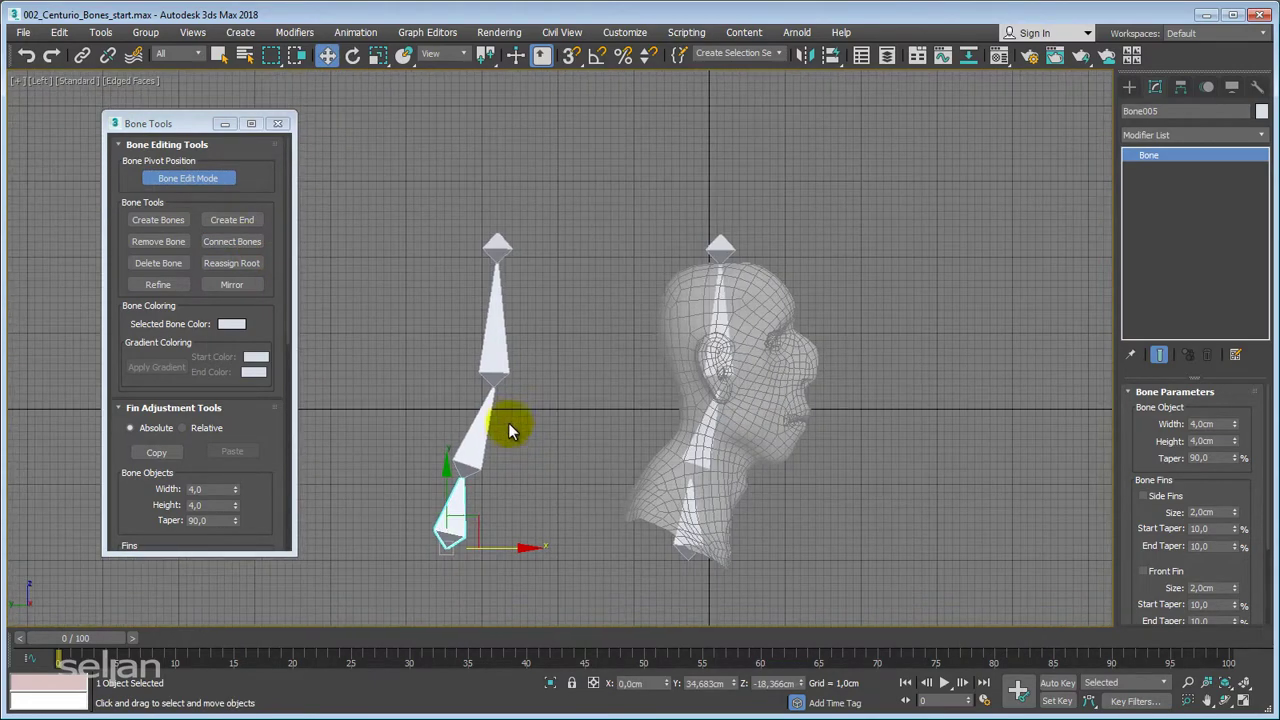
pyautogui.rightClick(490, 390)
pyautogui.scroll(2, 445, 390)
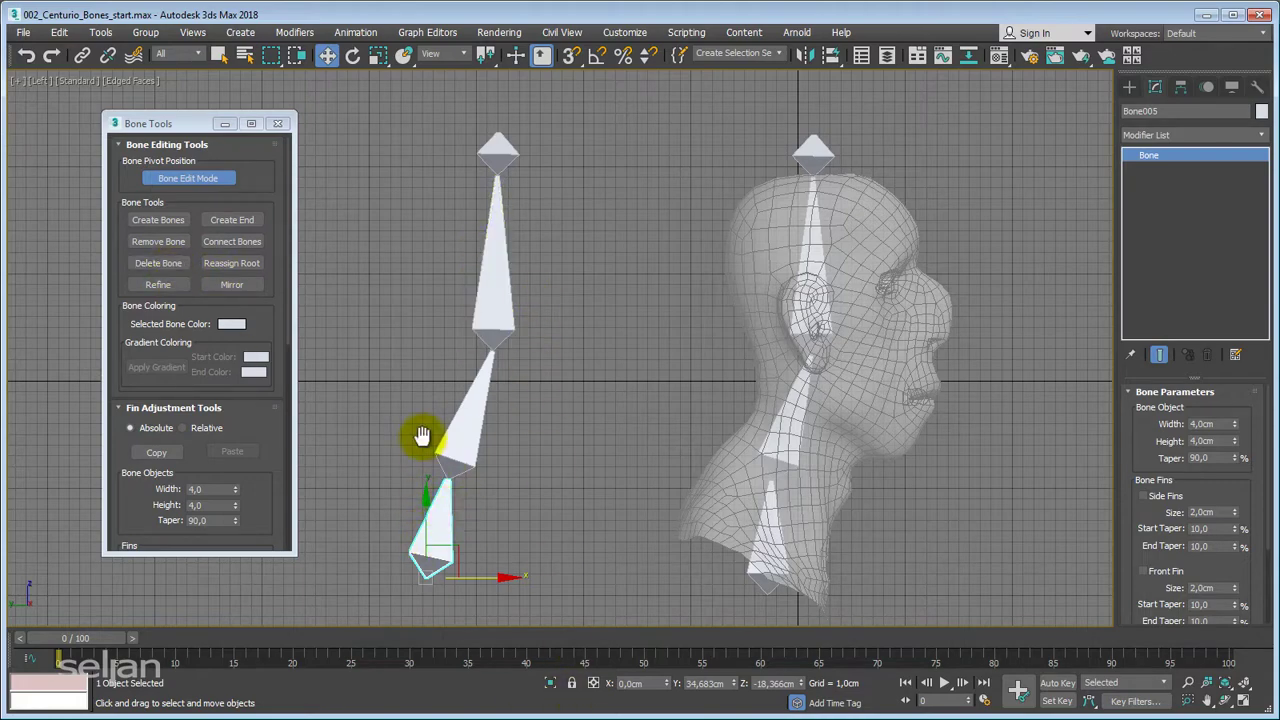
pyautogui.moveTo(423, 437); pyautogui.dragTo(414, 418, button='middle')
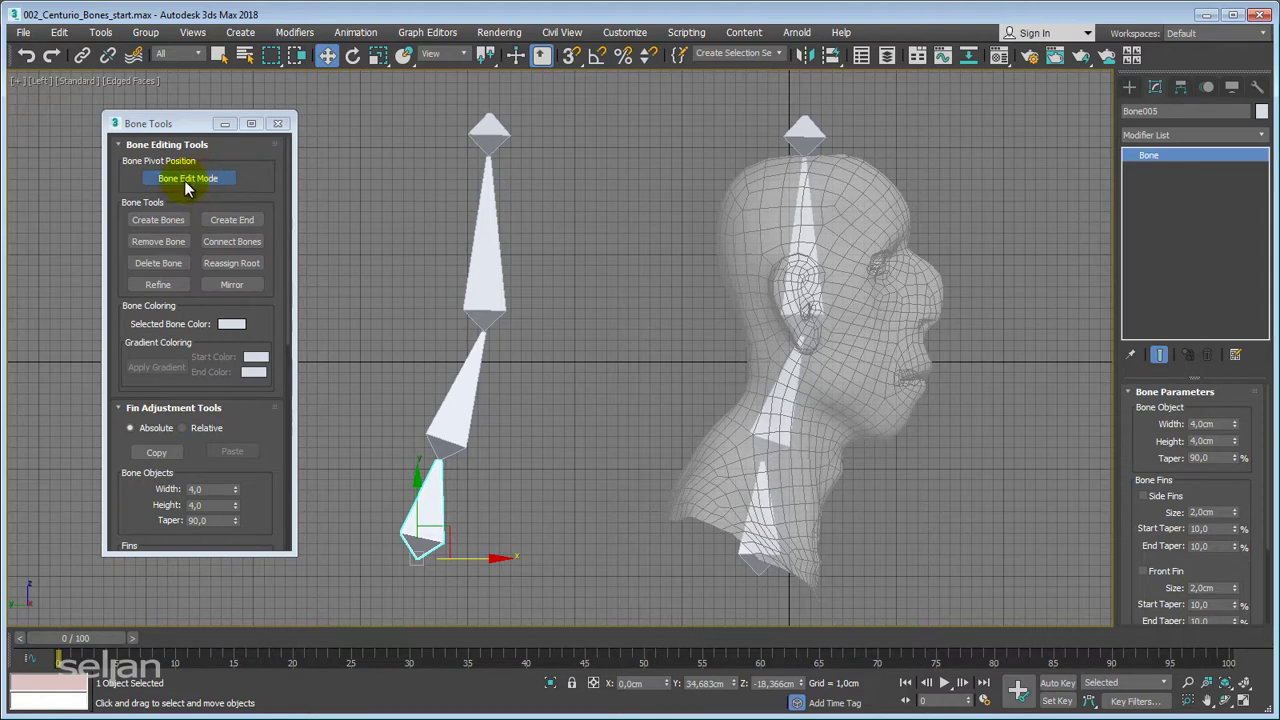
# Move the new connecting bone's base in Bone Edit Mode, and undo the move.
pyautogui.click(457, 400)
pyautogui.moveTo(474, 431); pyautogui.dragTo(507, 445)
pyautogui.hotkey('ctrl', 'z')
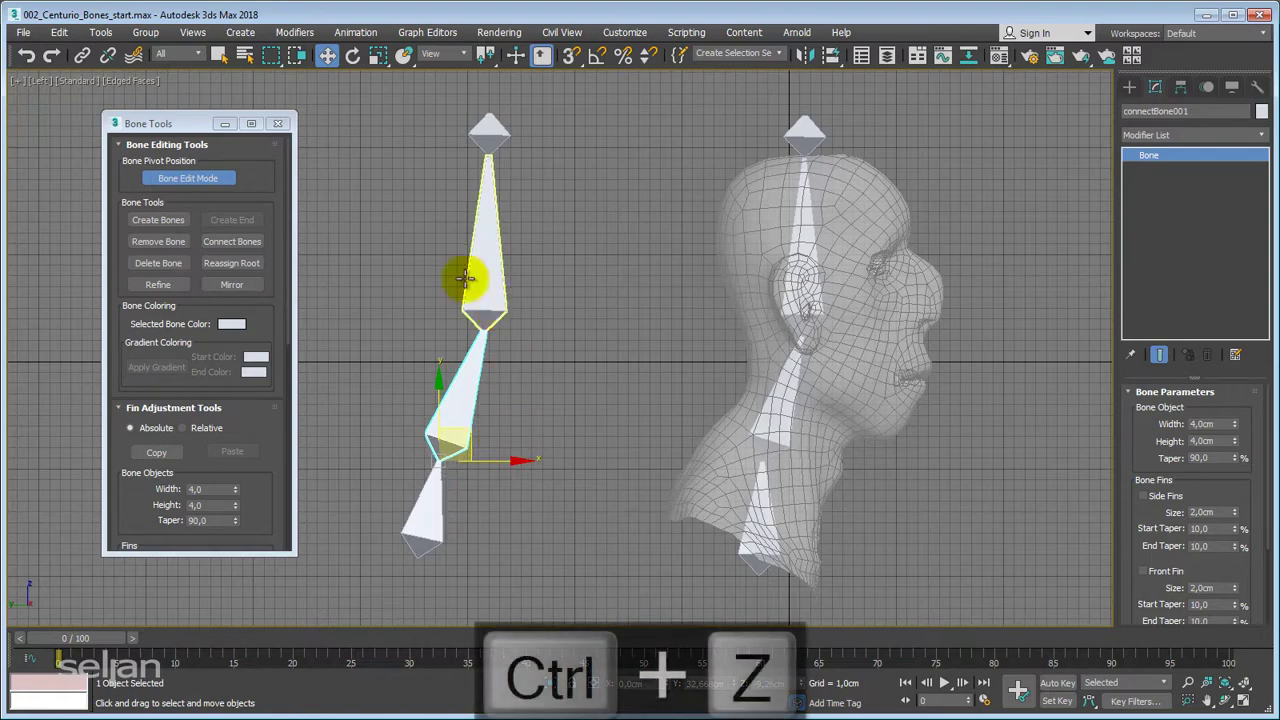
# Turn off Bone Edit Mode, try moving the copied head bone, and undo that move.
pyautogui.click(215, 177)
pyautogui.click(481, 261)
pyautogui.moveTo(534, 337)
pyautogui.mouseDown()
pyautogui.moveTo(503, 334)
pyautogui.moveTo(526, 340)
pyautogui.mouseUp()
pyautogui.hotkey('ctrl', 'z')
pyautogui.hotkey('ctrl', 'z')
pyautogui.hotkey('ctrl', 'z')
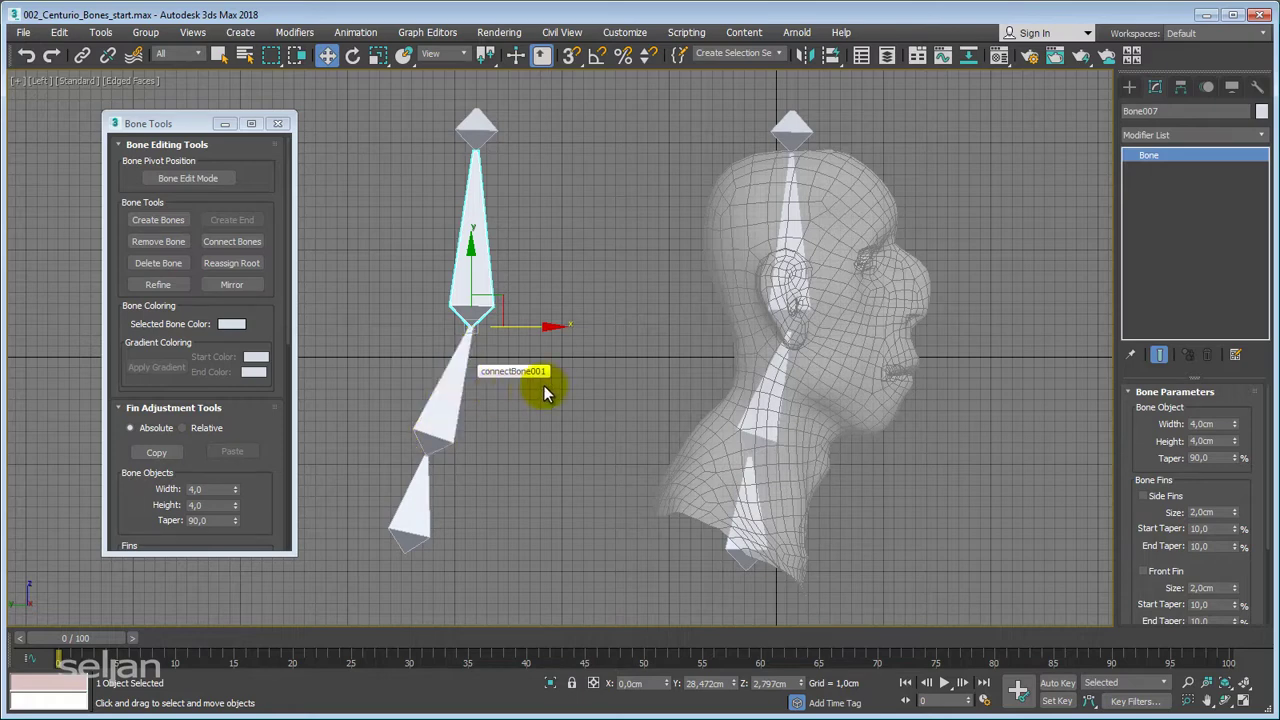
pyautogui.moveTo(550, 380); pyautogui.dragTo(559, 364, button='middle')
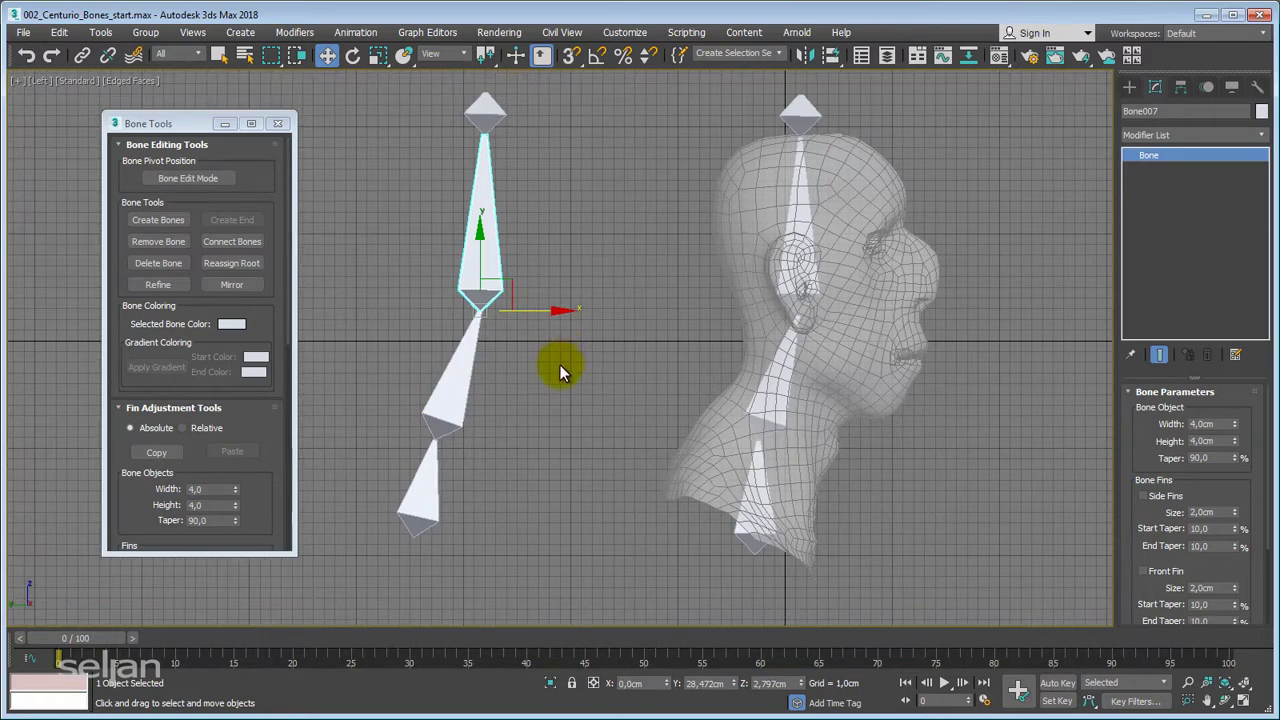
# Split the copied chain's connecting bone near its middle with Refine.
pyautogui.click(157, 286)
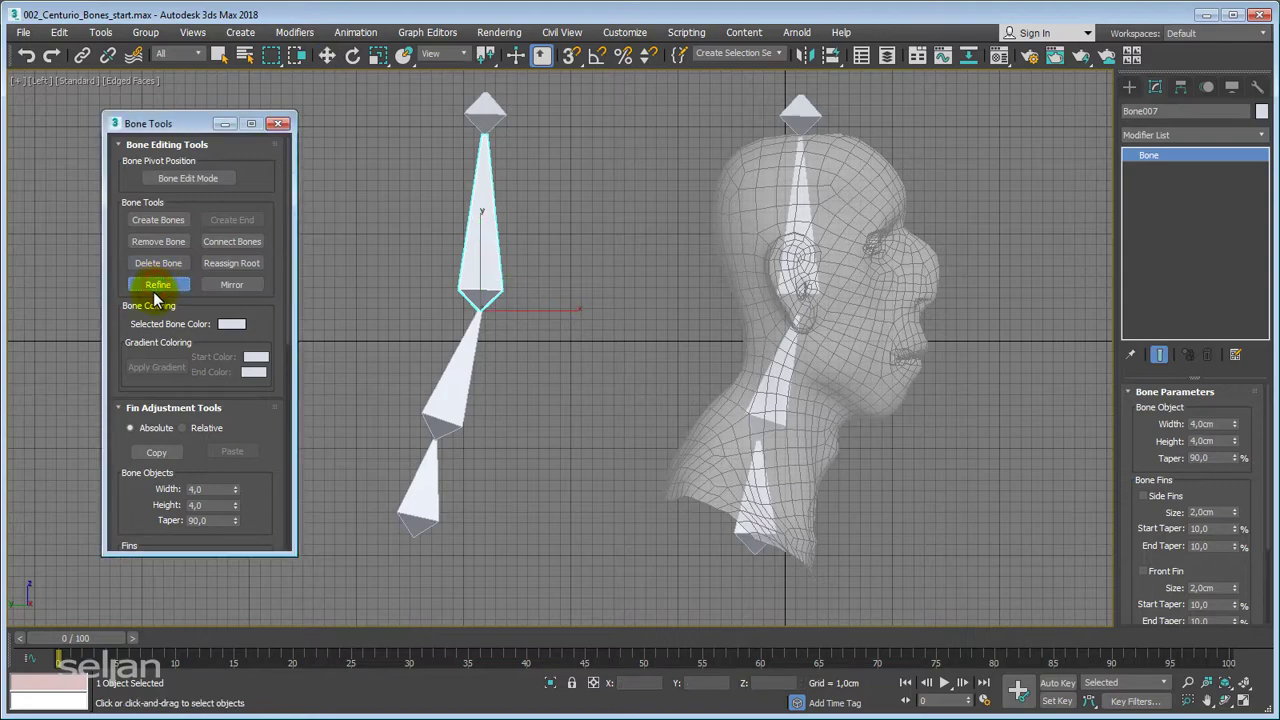
pyautogui.moveTo(508, 399); pyautogui.dragTo(518, 365, button='middle')
pyautogui.scroll(4, 518, 365)
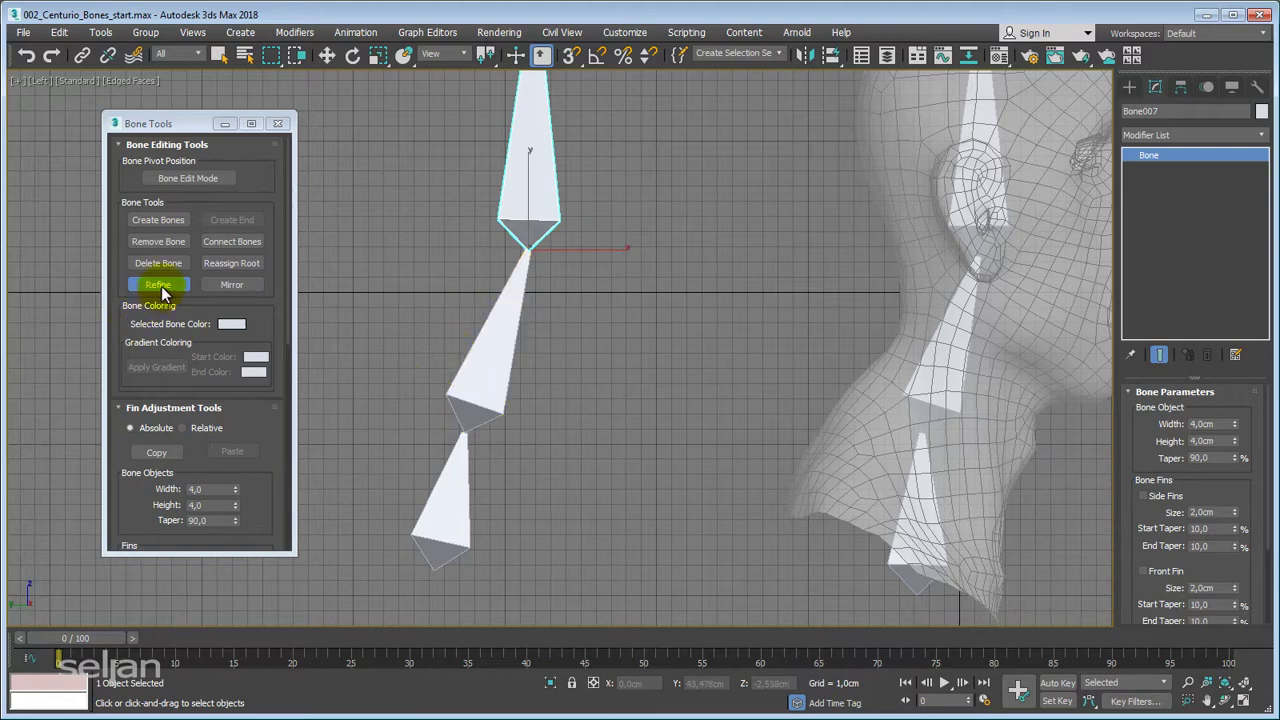
pyautogui.click(500, 342)
pyautogui.scroll(-5, 523, 385)
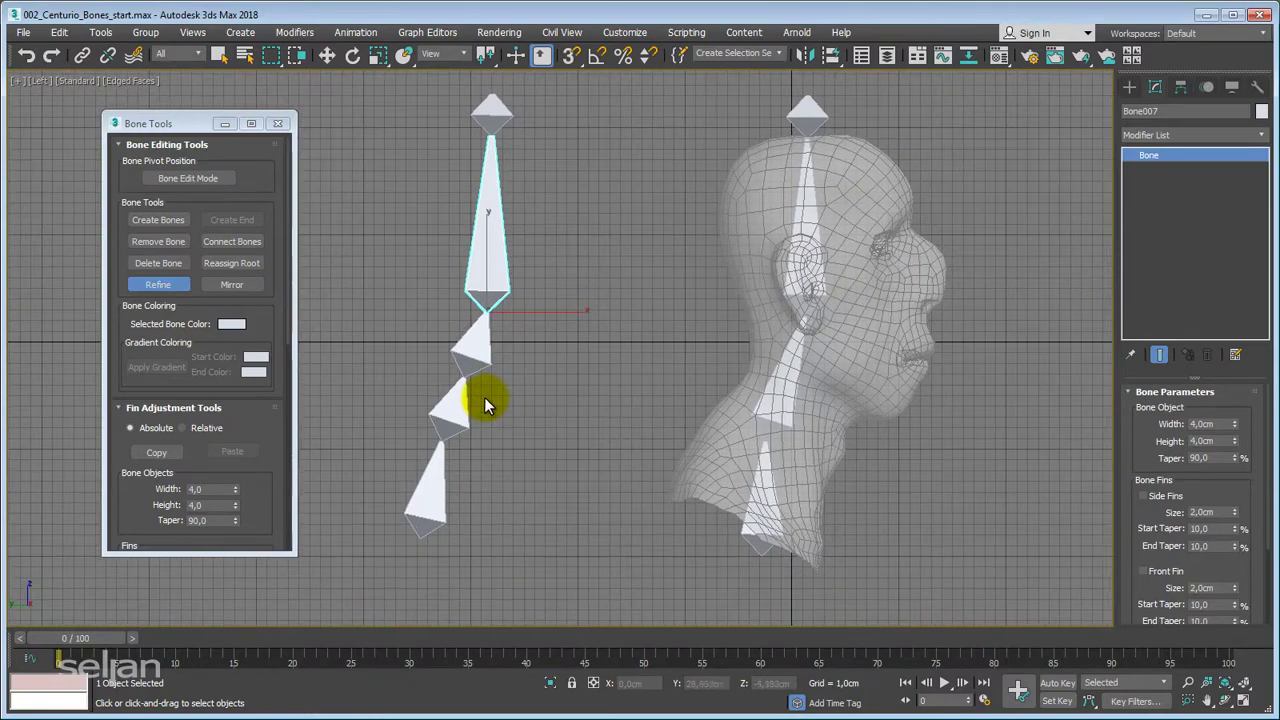
# Refine the lower half of the split bone once more, undo that second split, and turn Refine off.
pyautogui.moveTo(493, 405); pyautogui.dragTo(521, 357, button='middle')
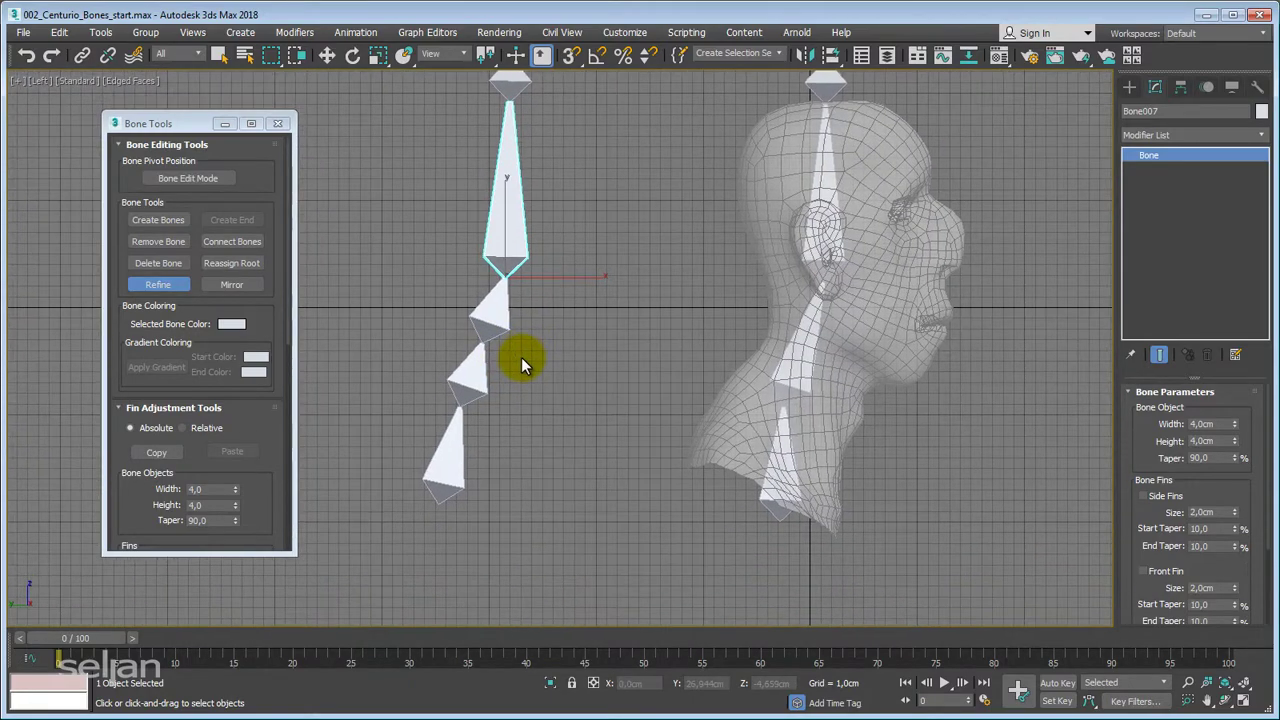
pyautogui.click(466, 373)
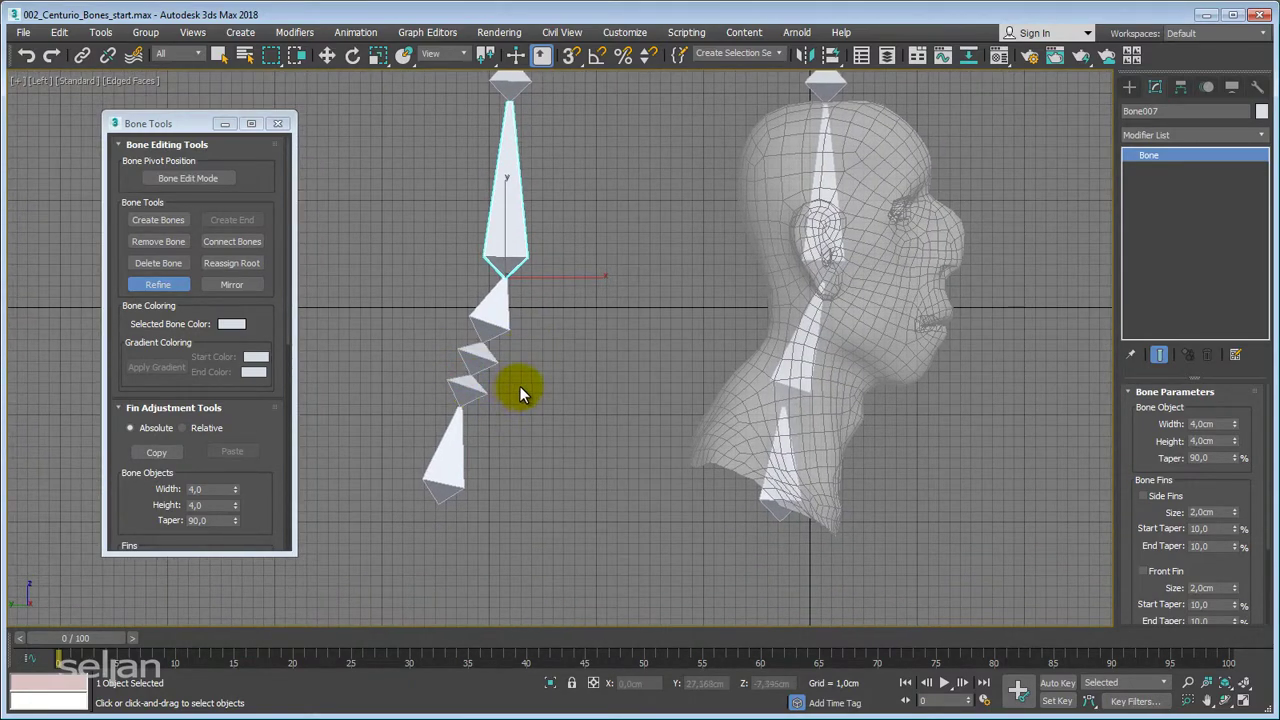
pyautogui.hotkey('ctrl', 'z')
pyautogui.moveTo(520, 386); pyautogui.dragTo(467, 405, button='middle')
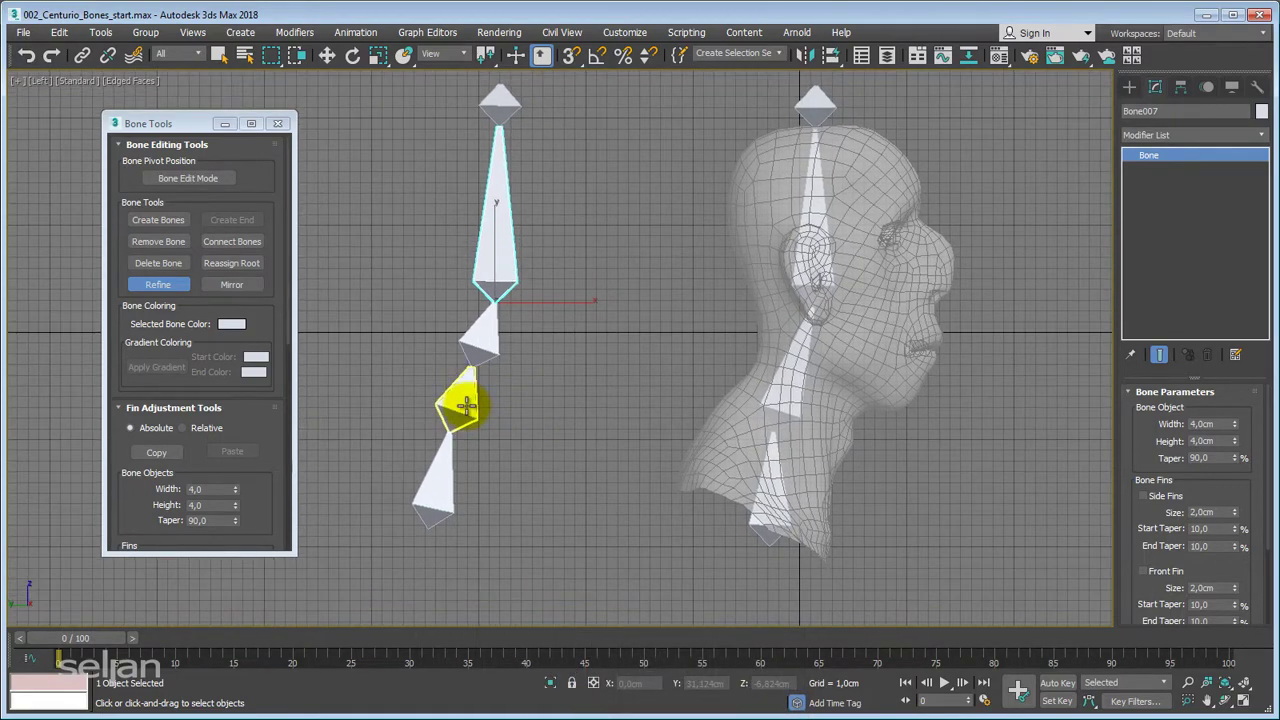
pyautogui.moveTo(384, 366); pyautogui.dragTo(400, 402, button='middle')
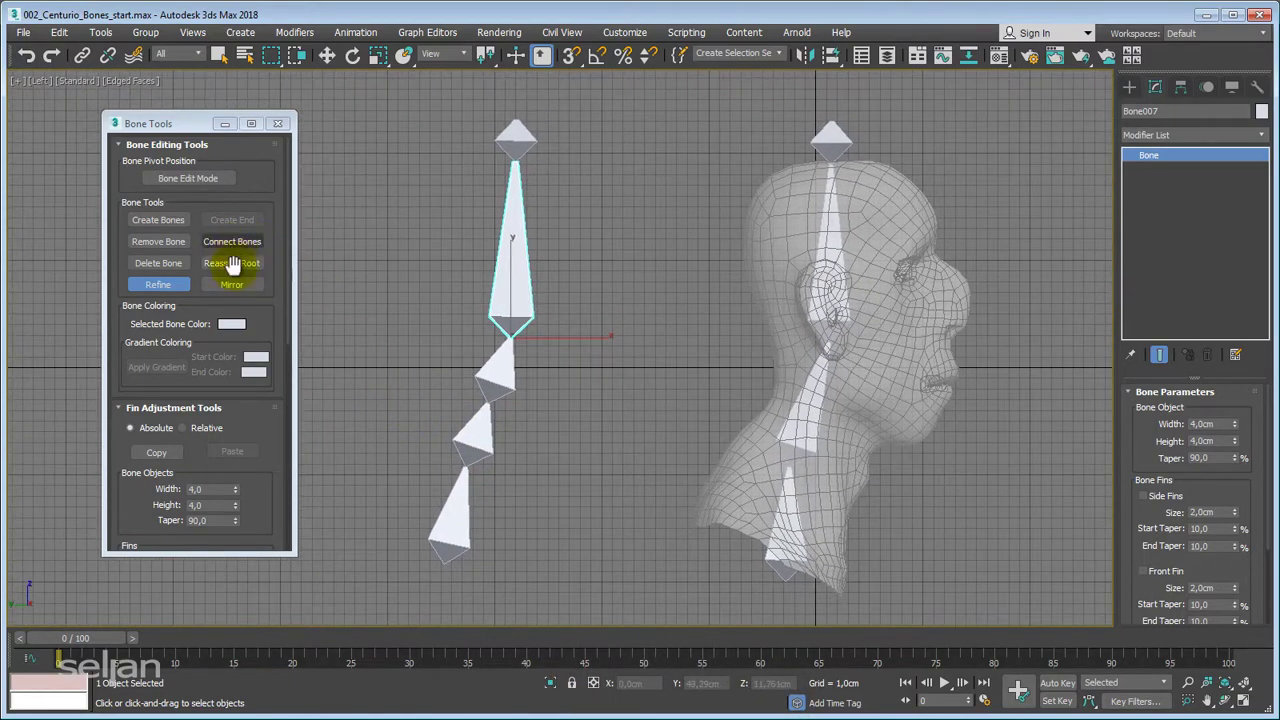
pyautogui.moveTo(414, 322); pyautogui.dragTo(420, 353, button='middle')
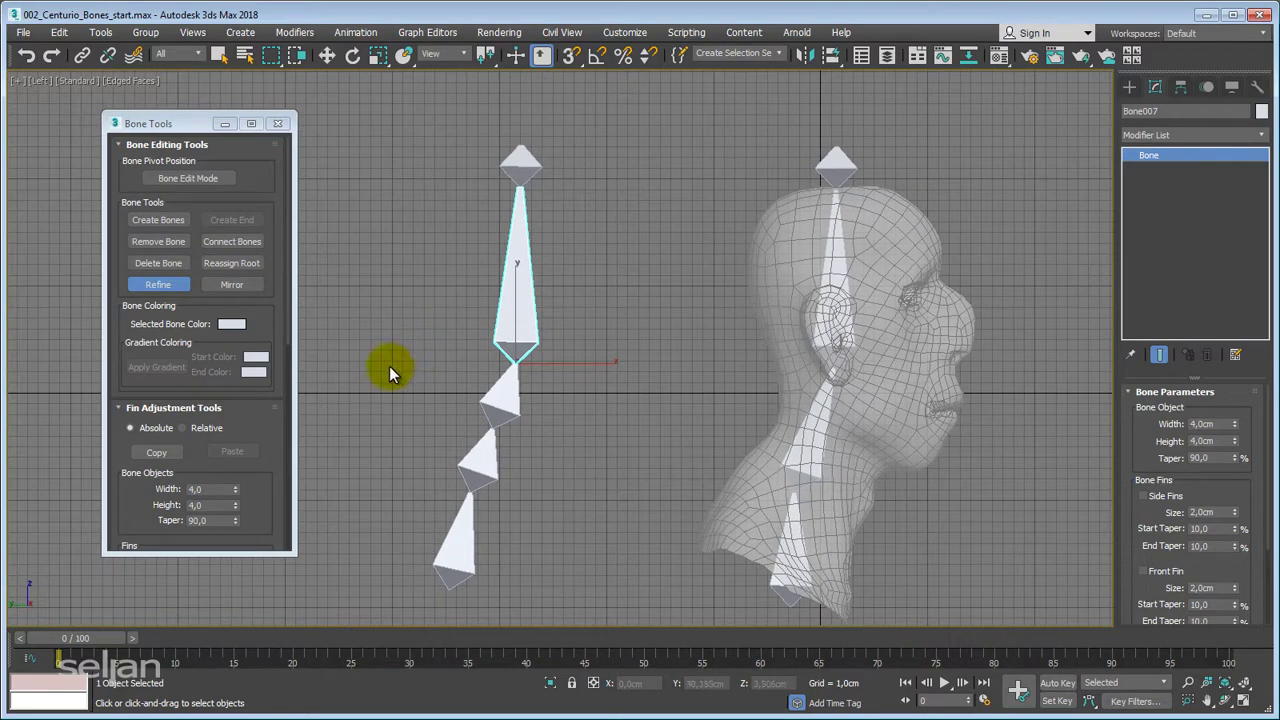
pyautogui.click(166, 284)
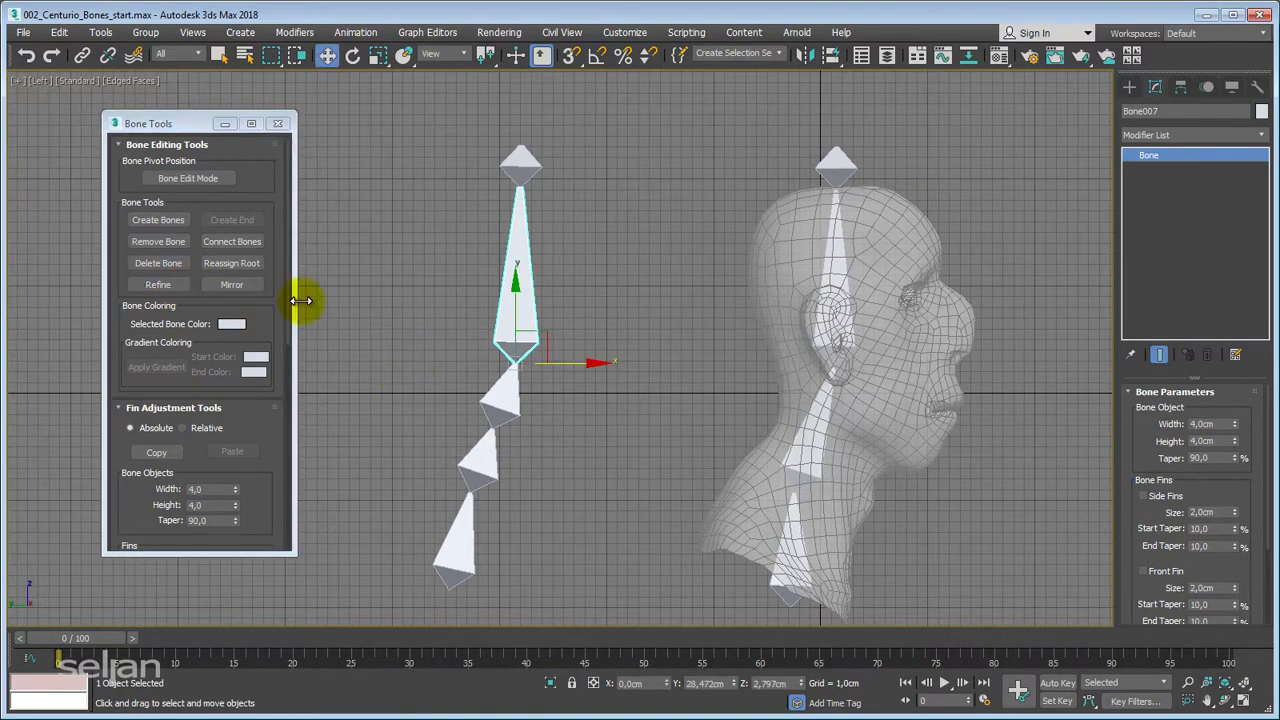
# Mirror the whole copied bone chain across the Y axis with an offset of 13 cm, flipping bone axis Y.
pyautogui.moveTo(410, 319); pyautogui.dragTo(400, 320, button='middle')
pyautogui.click(409, 320)
pyautogui.moveTo(449, 360); pyautogui.dragTo(655, 349, button='middle')
pyautogui.moveTo(784, 545); pyautogui.dragTo(765, 543)
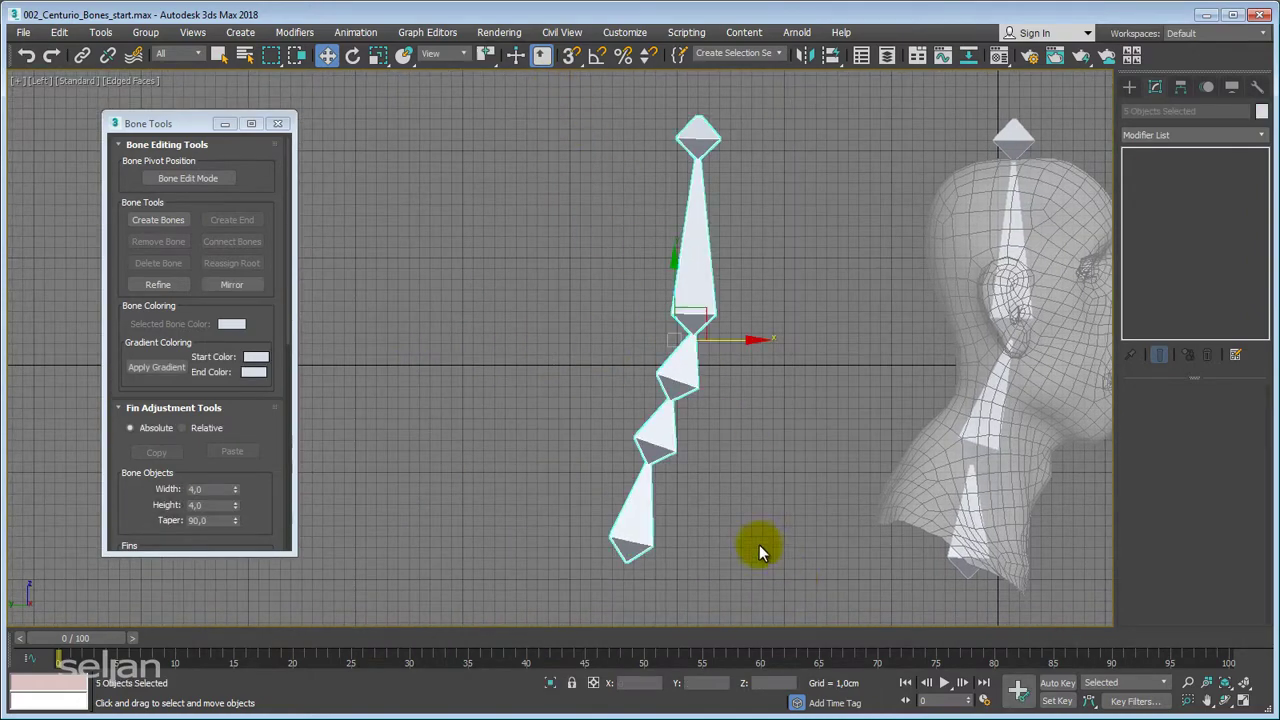
pyautogui.scroll(-3, 768, 453)
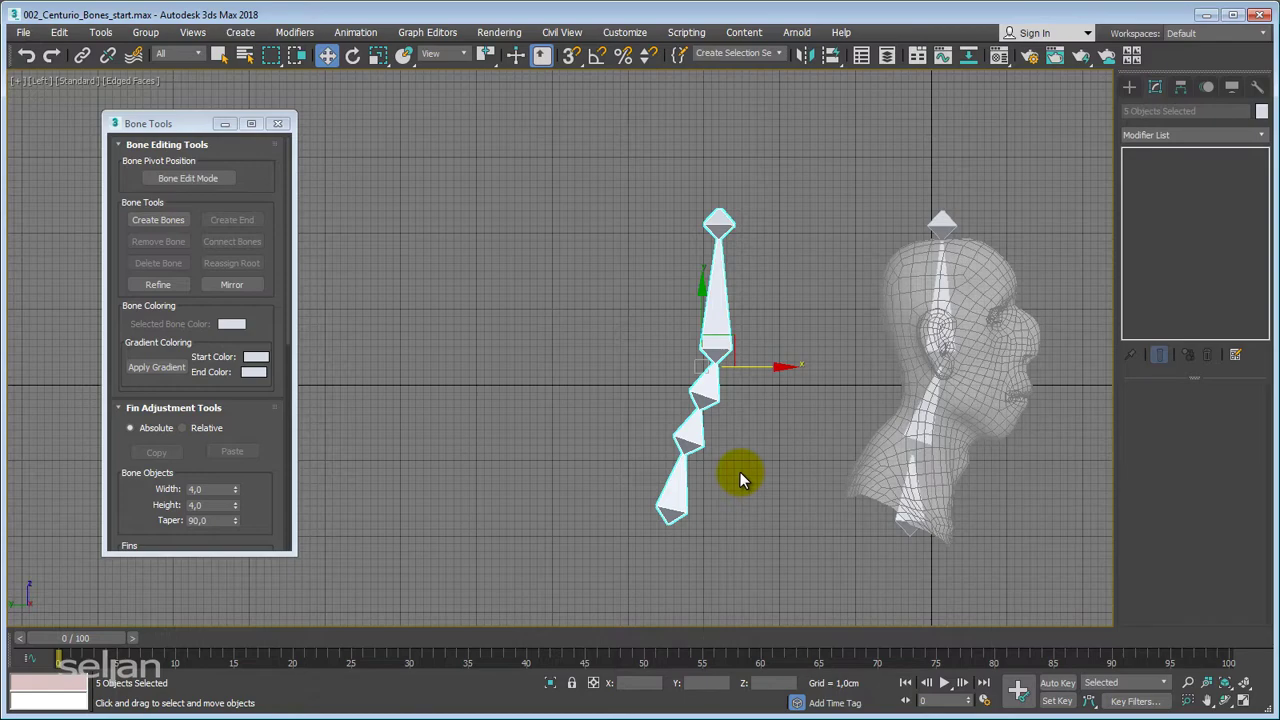
pyautogui.moveTo(726, 443); pyautogui.dragTo(663, 451, button='middle')
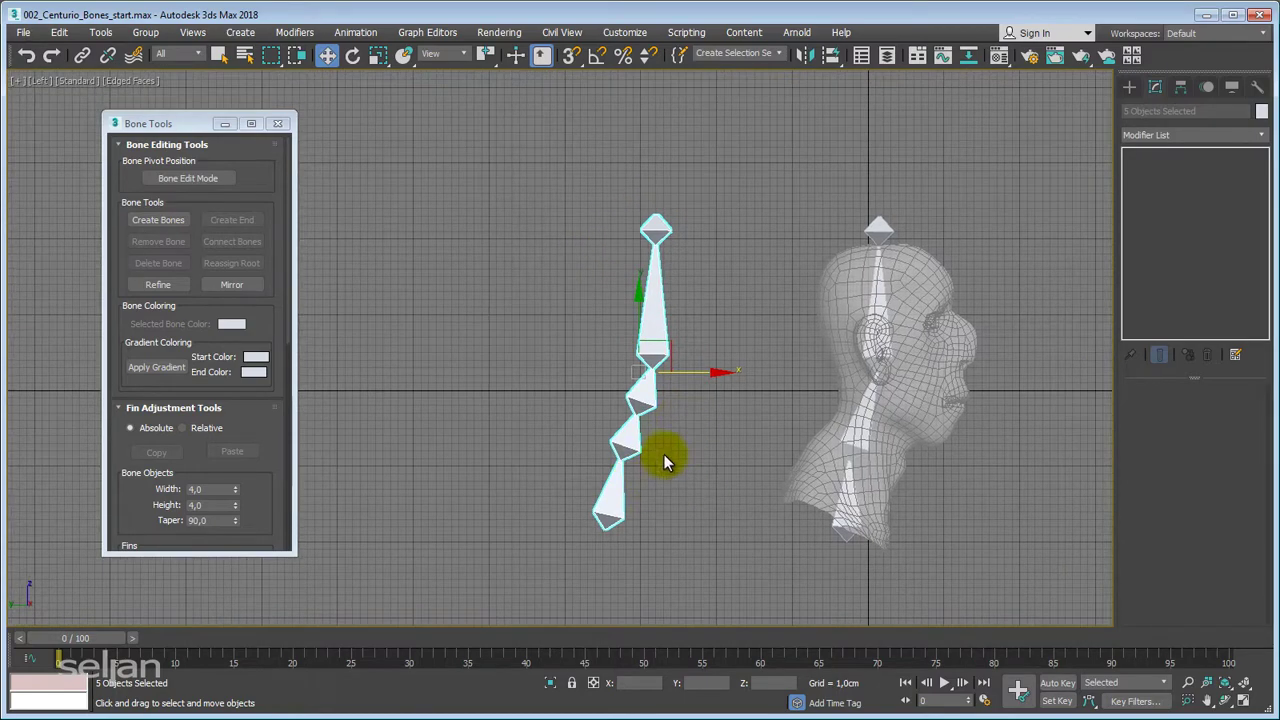
pyautogui.moveTo(583, 394); pyautogui.dragTo(546, 373, button='middle')
pyautogui.click(236, 284)
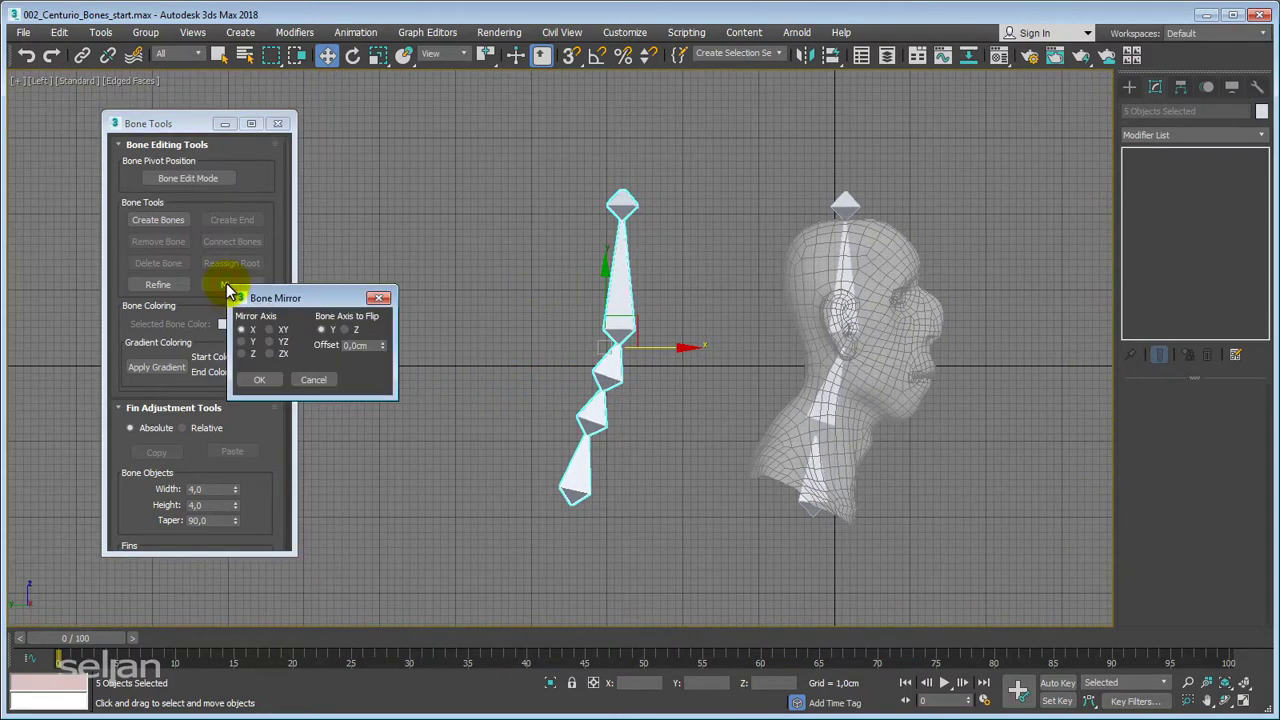
pyautogui.moveTo(309, 306); pyautogui.dragTo(815, 248)
pyautogui.click(425, 322)
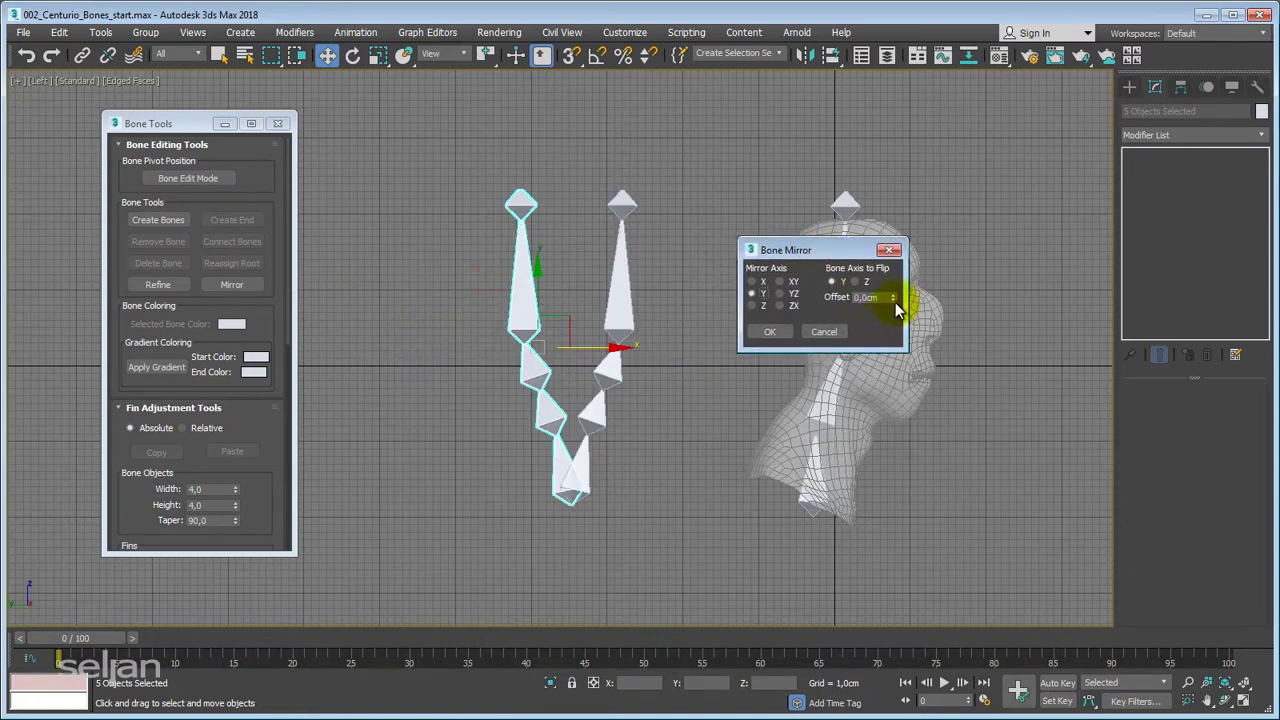
pyautogui.moveTo(894, 296)
pyautogui.mouseDown()
pyautogui.moveTo(866, 29)
pyautogui.moveTo(887, 290)
pyautogui.moveTo(888, 272)
pyautogui.mouseUp()
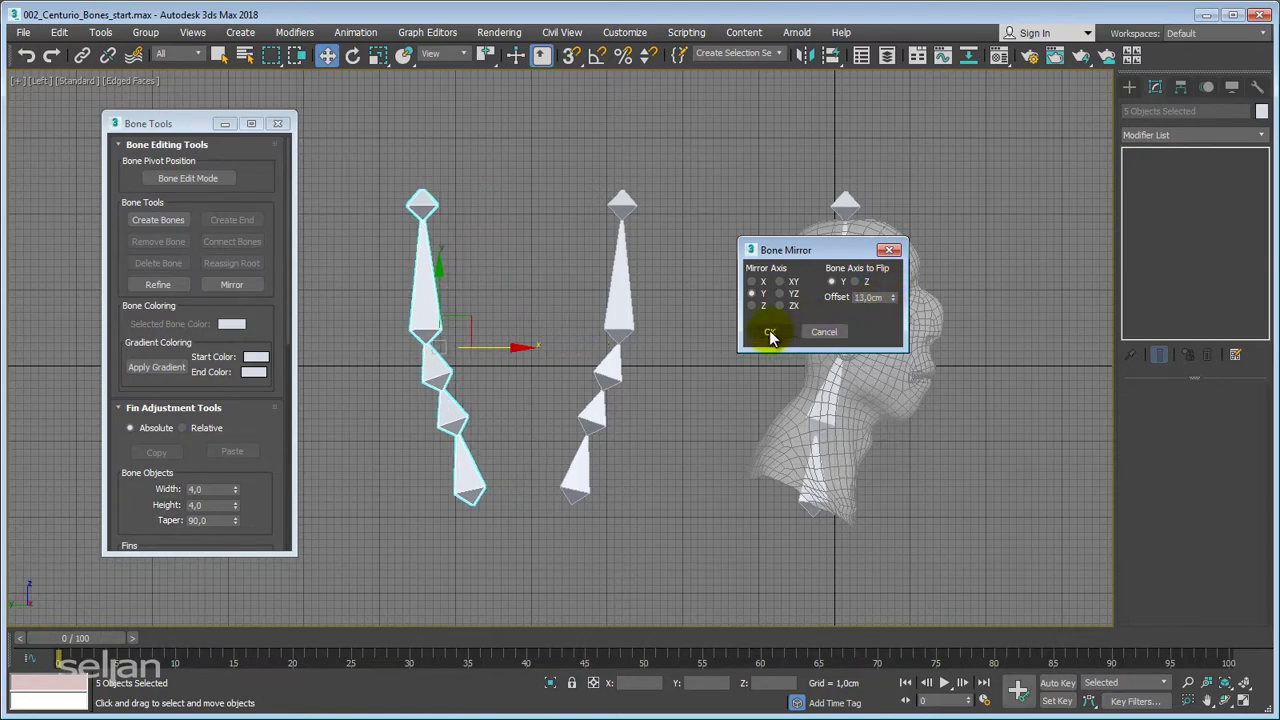
pyautogui.click(770, 331)
pyautogui.click(712, 349)
# Delete all bones of the mirrored chain, keeping the copied chain it was made from.
pyautogui.scroll(3, 720, 355)
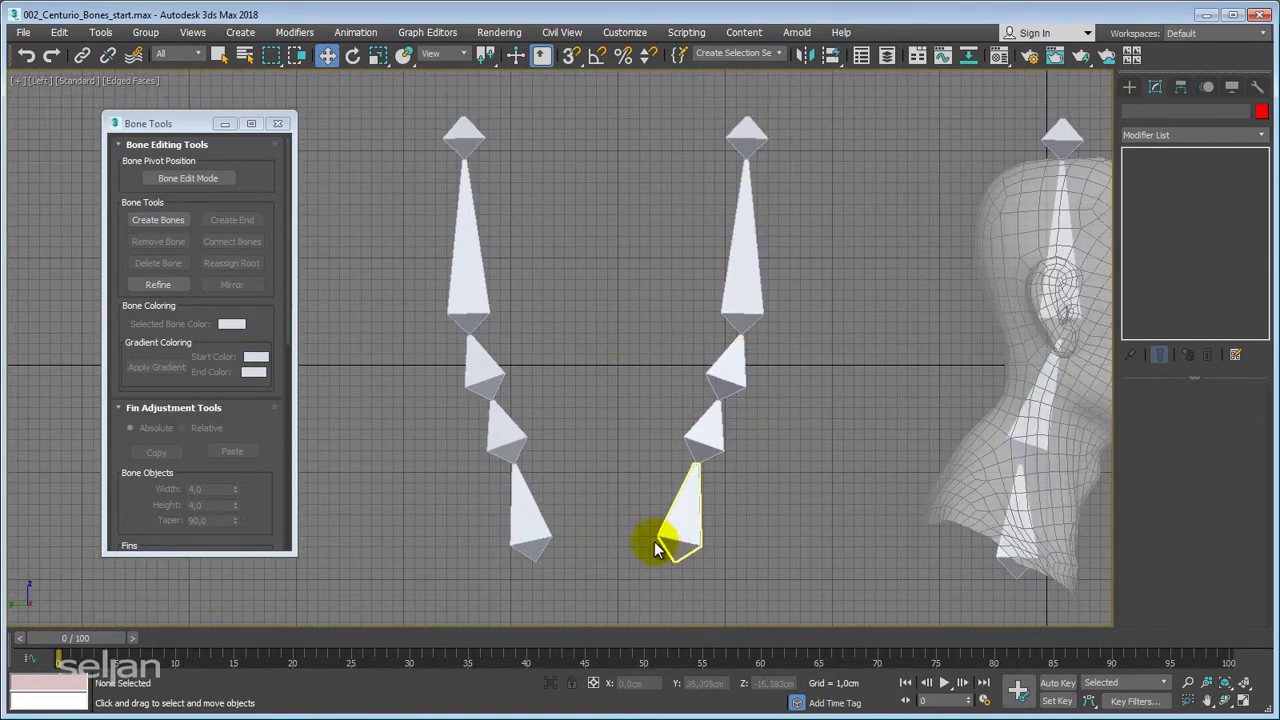
pyautogui.moveTo(594, 332); pyautogui.dragTo(611, 268, button='middle')
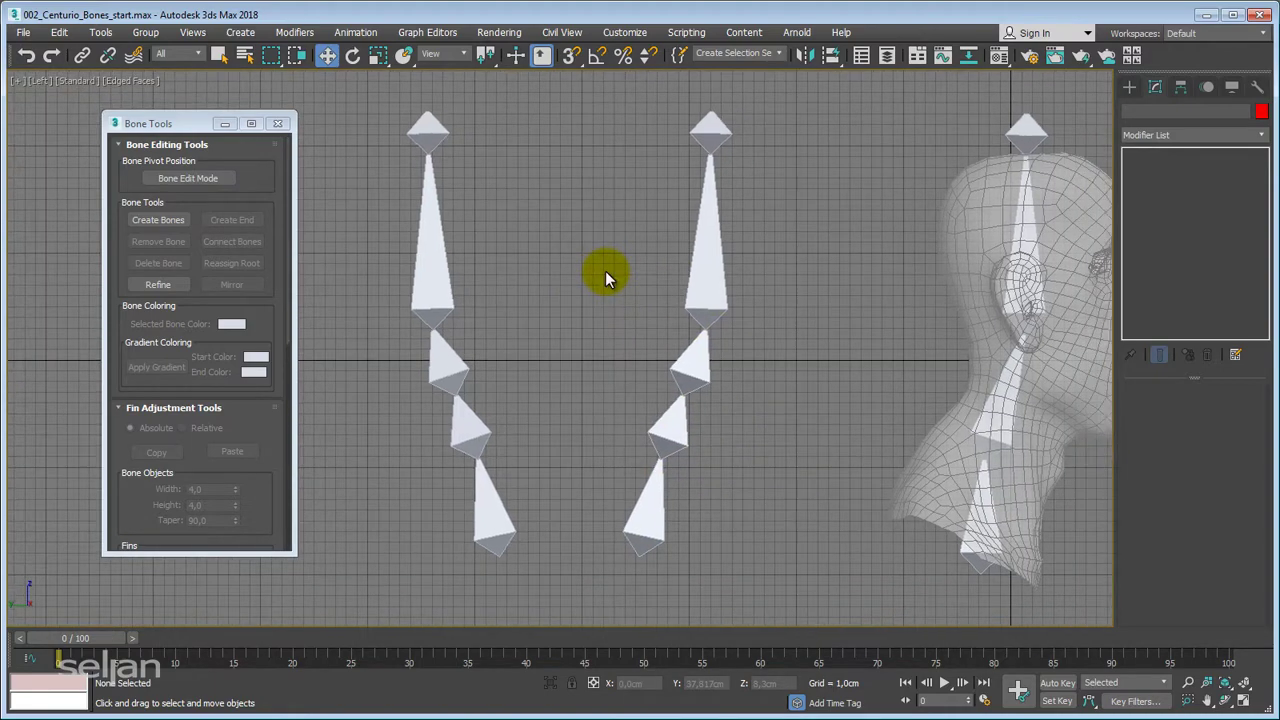
pyautogui.scroll(-2, 611, 268)
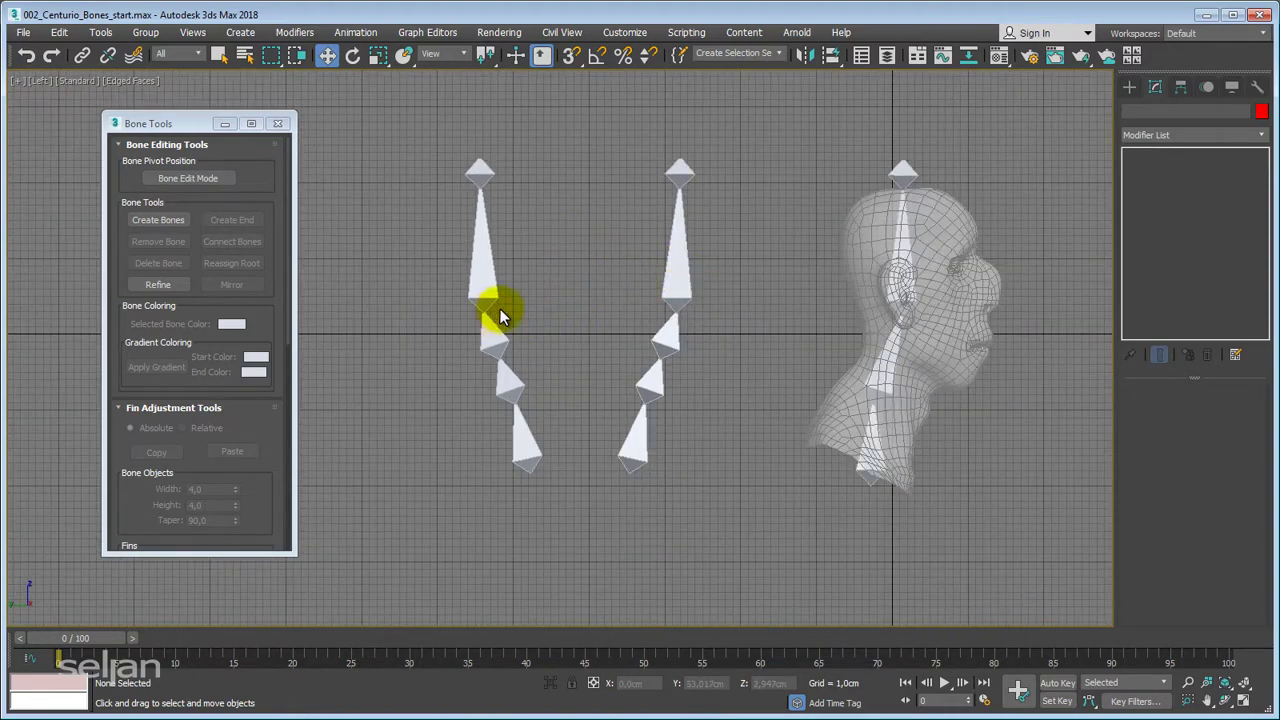
pyautogui.moveTo(660, 330); pyautogui.dragTo(614, 357, button='middle')
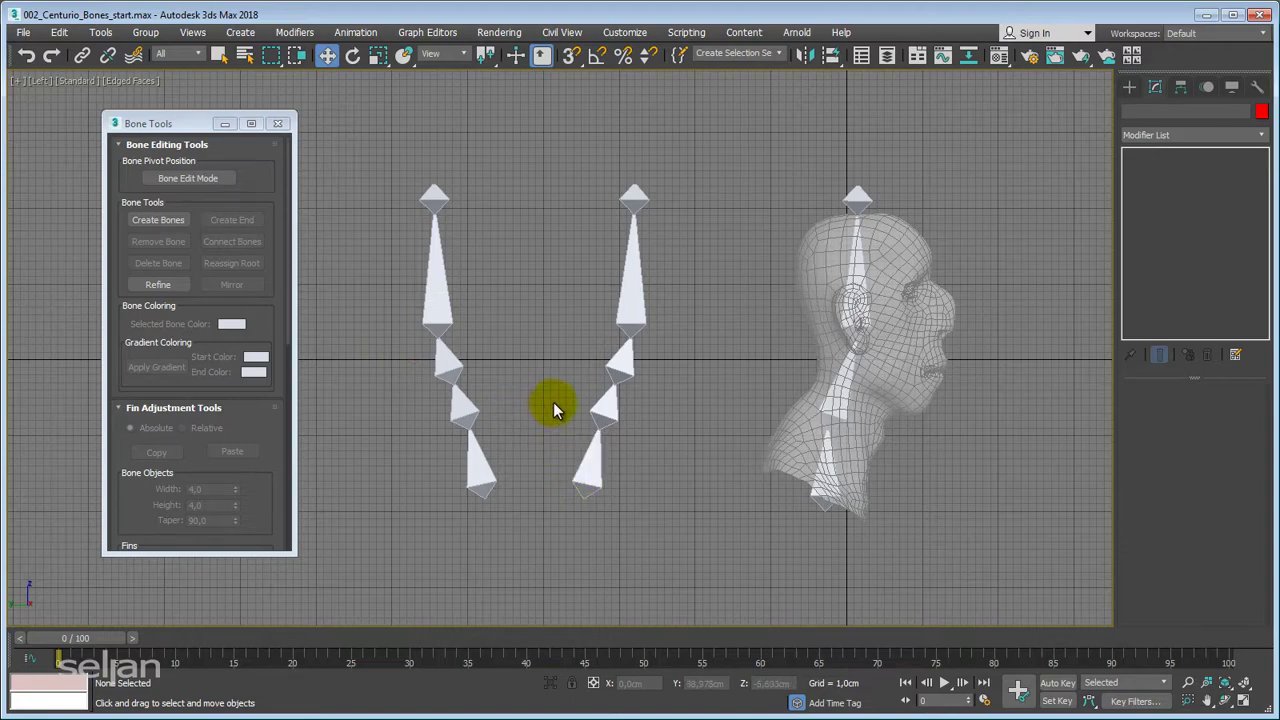
pyautogui.moveTo(554, 404)
pyautogui.mouseDown(button='middle')
pyautogui.moveTo(537, 432)
pyautogui.moveTo(541, 404)
pyautogui.mouseUp(button='middle')
pyautogui.scroll(2, 548, 404)
pyautogui.scroll(-2, 540, 403)
pyautogui.moveTo(380, 170); pyautogui.dragTo(545, 536)
pyautogui.press('Delete')
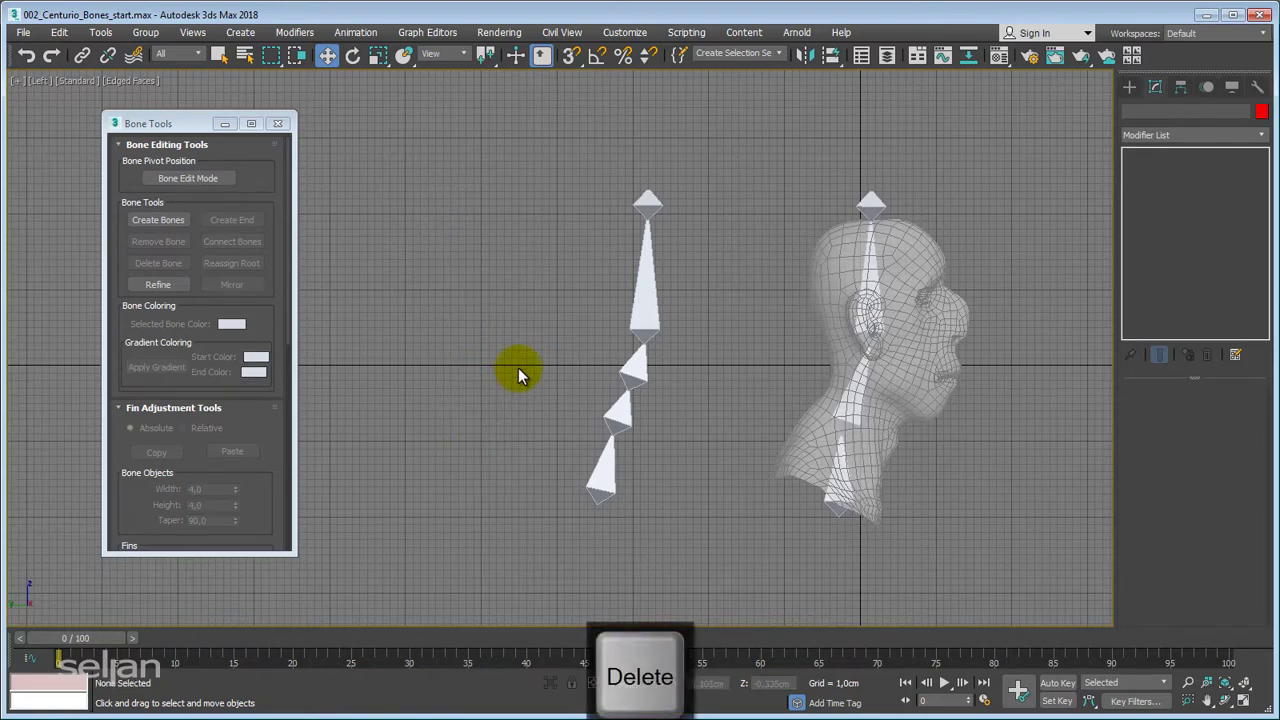
# Delete the entire copied bone chain beside the head, including its end bone.
pyautogui.click(636, 319)
pyautogui.moveTo(514, 327); pyautogui.dragTo(401, 331, button='middle')
pyautogui.scroll(3, 423, 317)
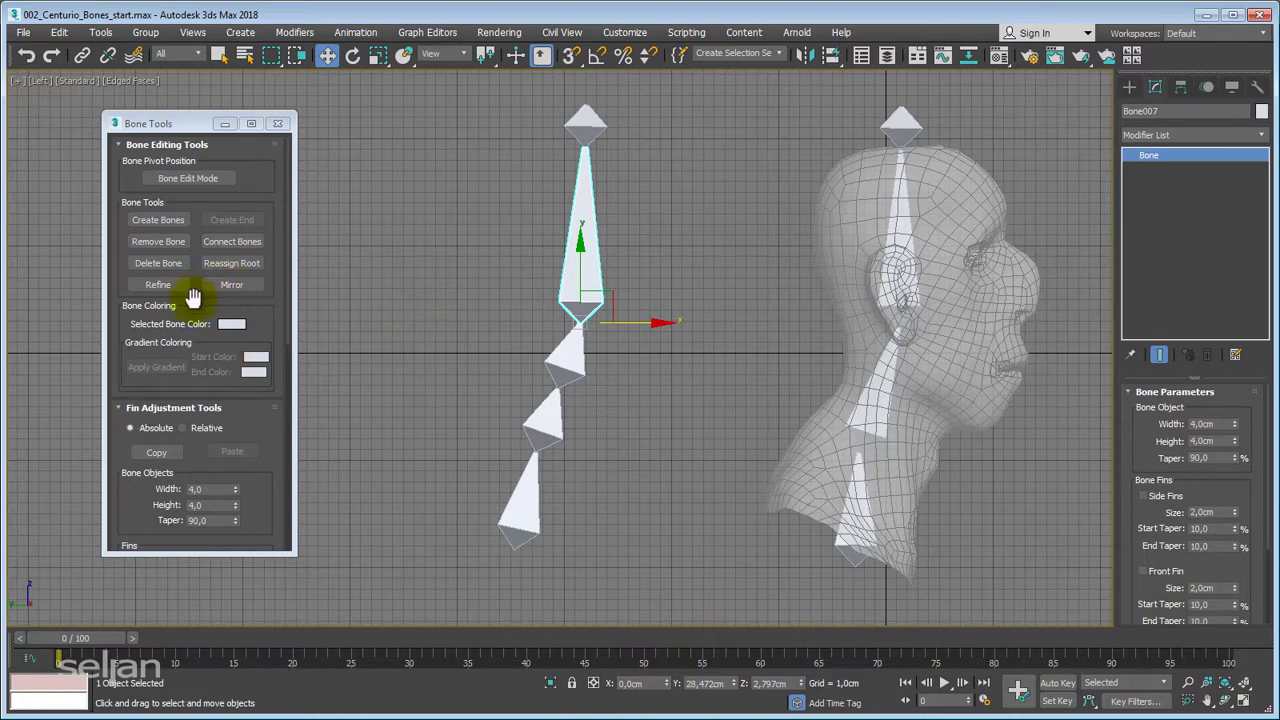
pyautogui.moveTo(486, 348); pyautogui.dragTo(470, 320, button='middle')
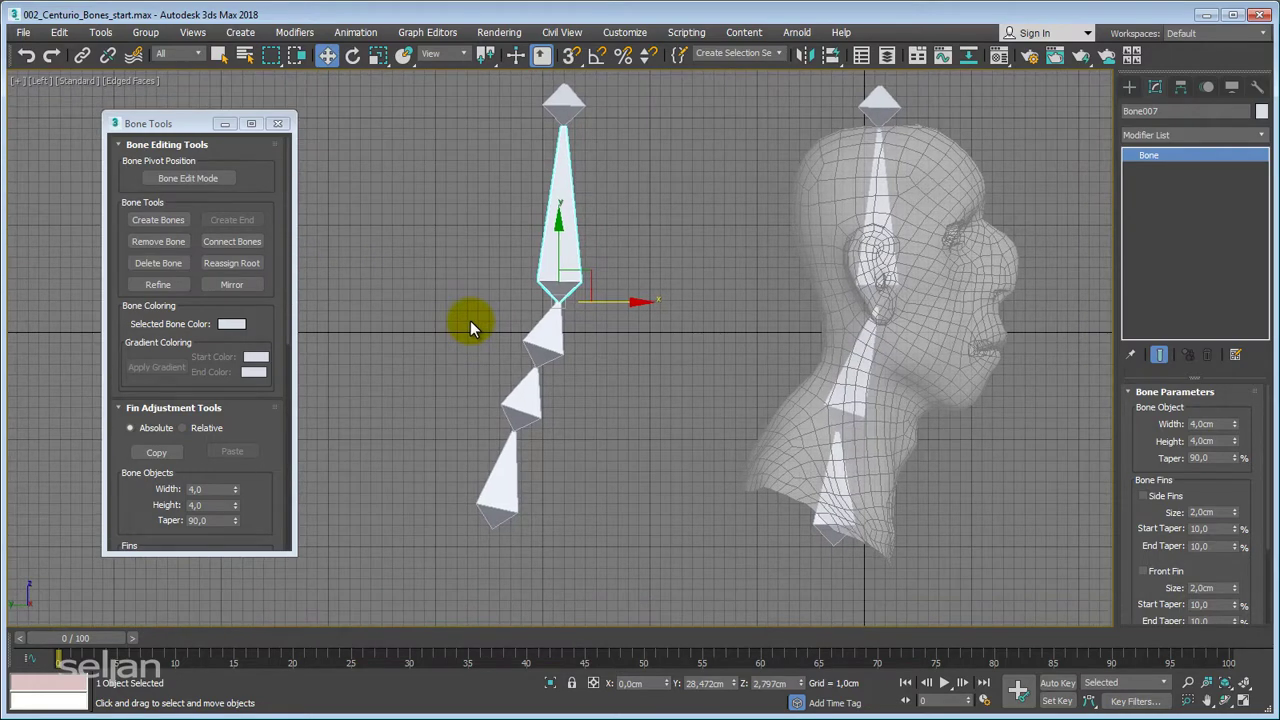
pyautogui.scroll(-2, 470, 320)
pyautogui.moveTo(605, 308); pyautogui.dragTo(457, 313, button='middle')
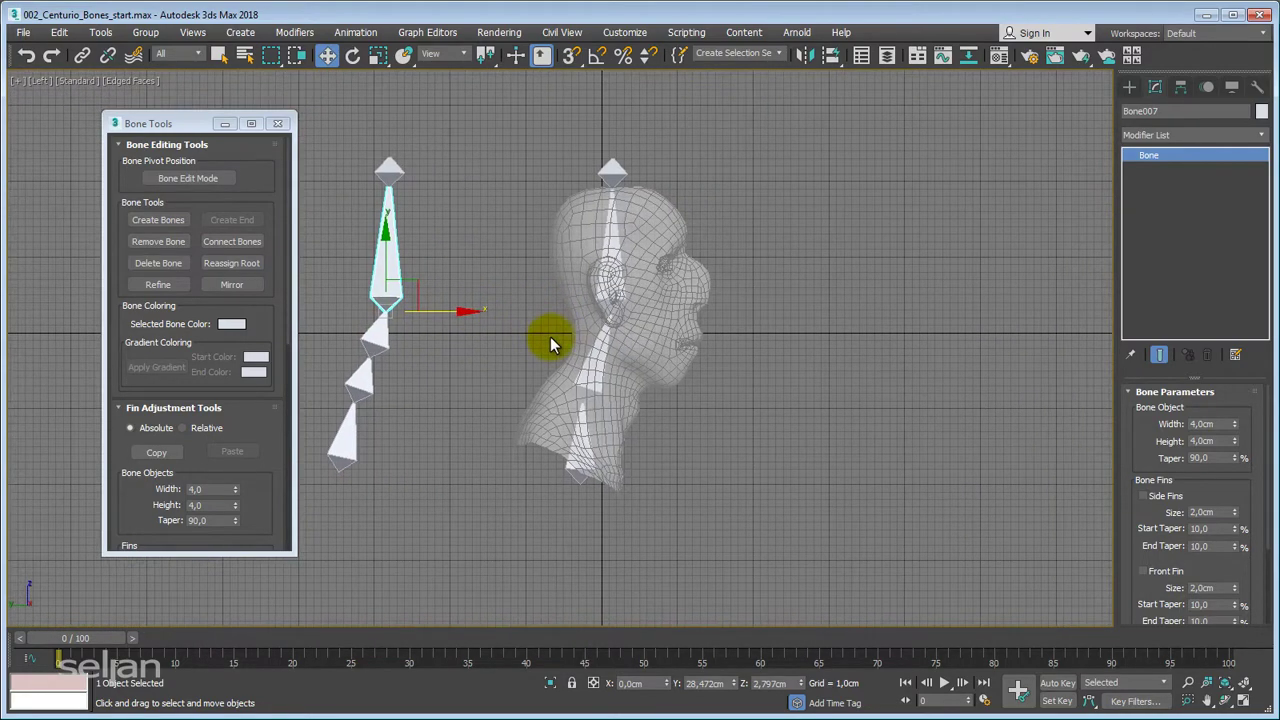
pyautogui.moveTo(550, 336); pyautogui.dragTo(735, 311, button='middle')
pyautogui.moveTo(557, 337); pyautogui.dragTo(527, 359, button='middle')
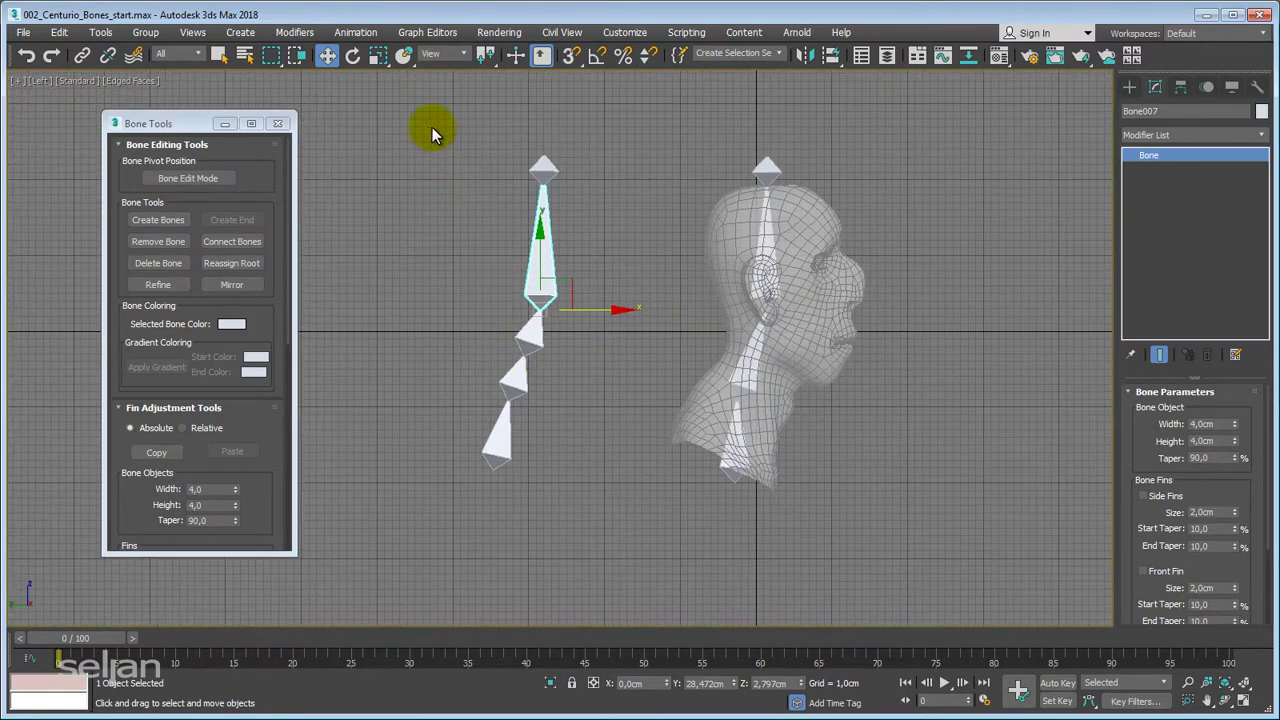
pyautogui.moveTo(429, 129); pyautogui.dragTo(595, 497)
pyautogui.press('Delete')
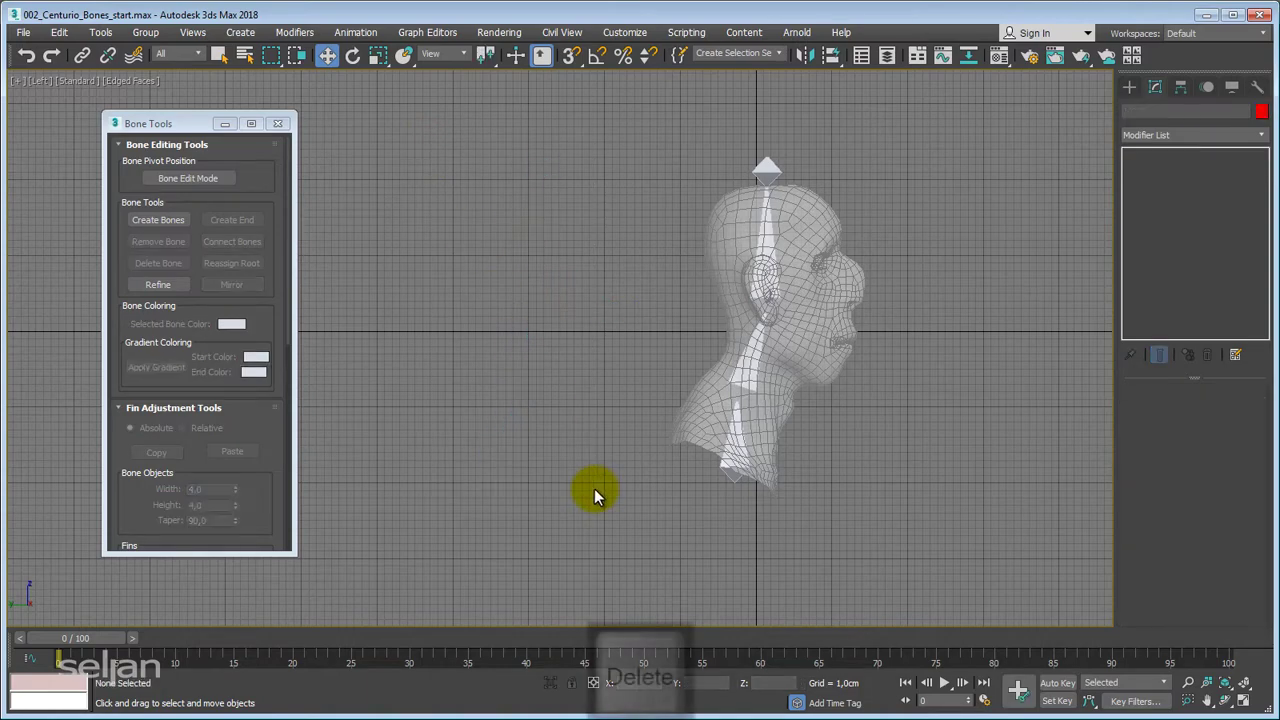
# Create a separate jaw bone in the side view from just in front of the earlobe to the chin, finishing with an end bone.
pyautogui.scroll(5, 688, 342)
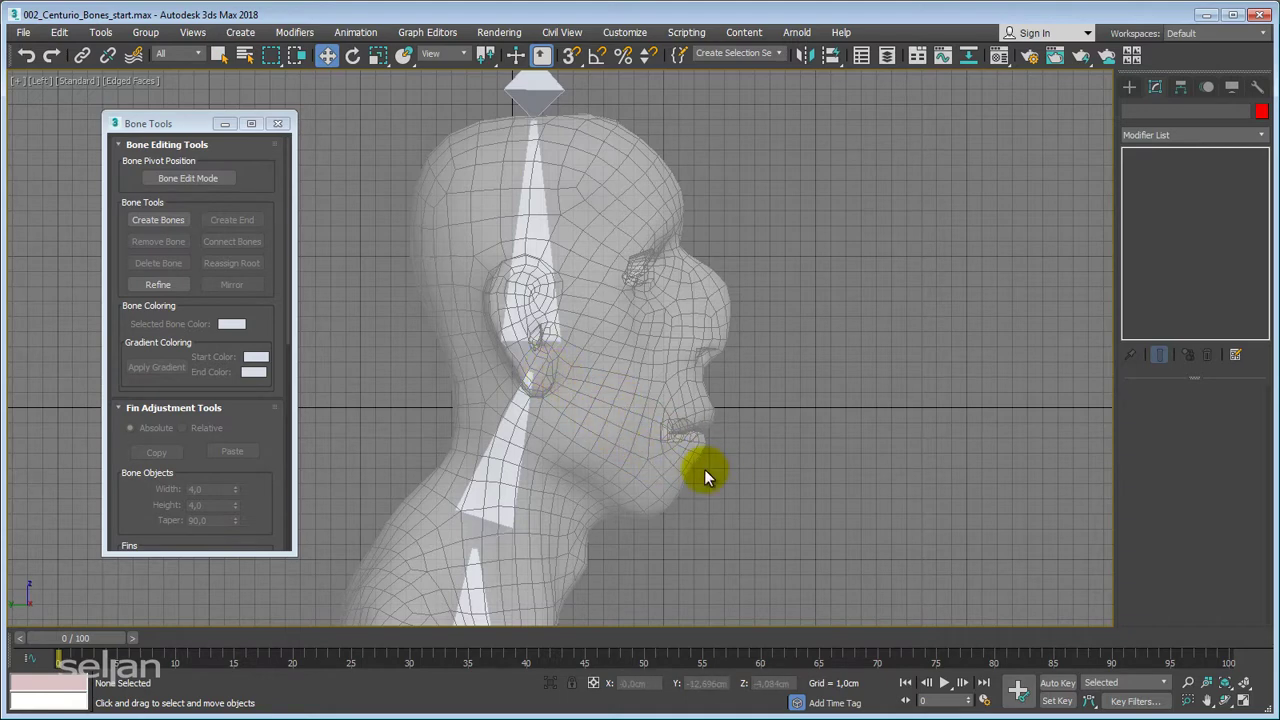
pyautogui.moveTo(750, 458); pyautogui.dragTo(797, 424, button='middle')
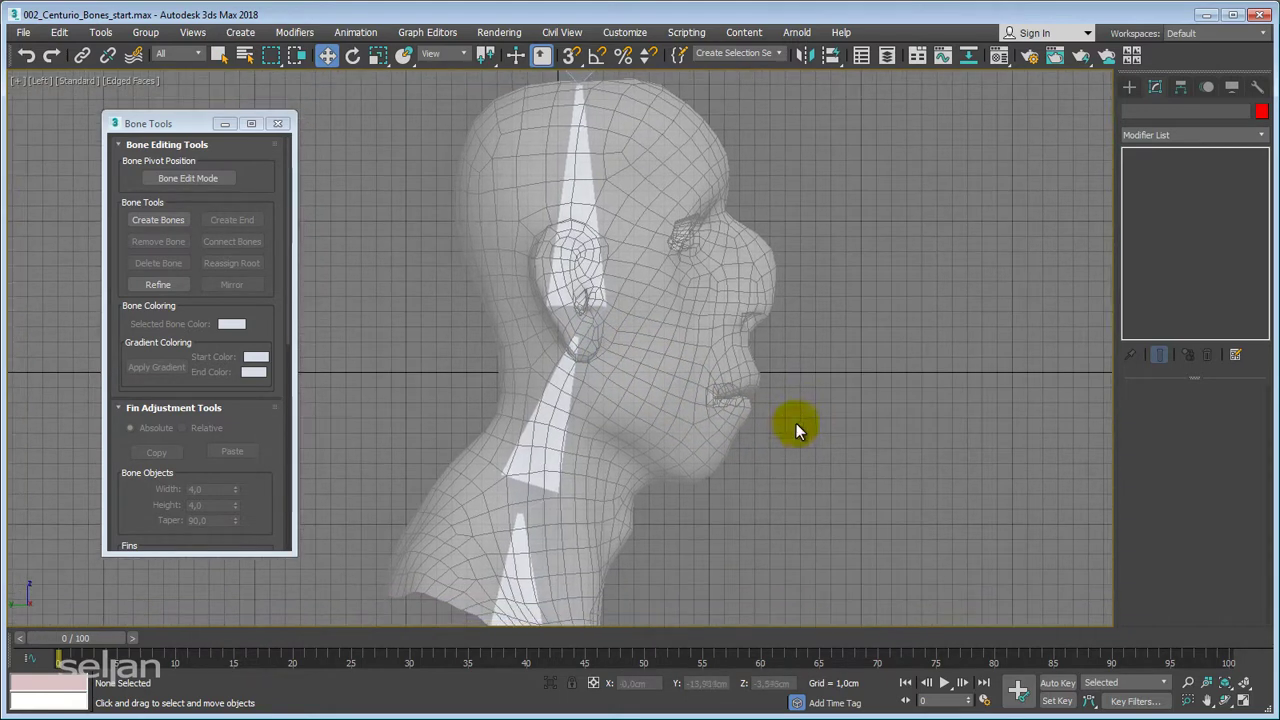
pyautogui.click(164, 220)
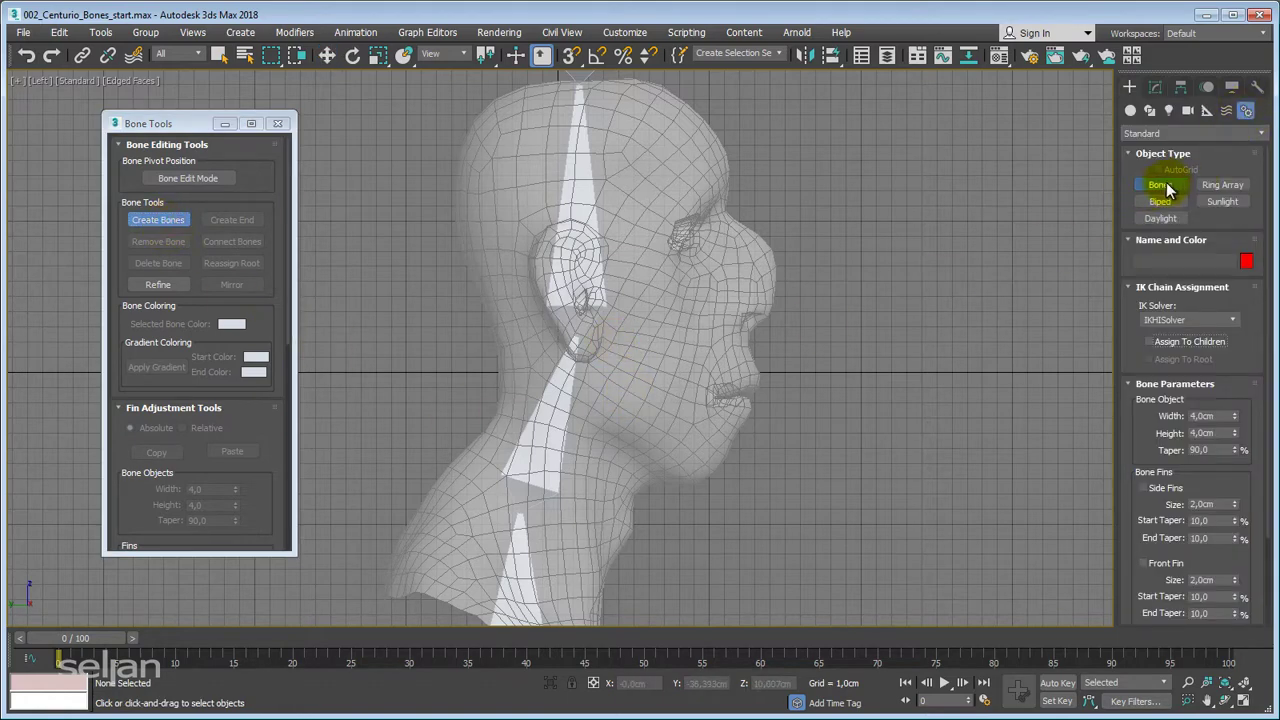
pyautogui.moveTo(751, 356); pyautogui.dragTo(710, 384, button='middle')
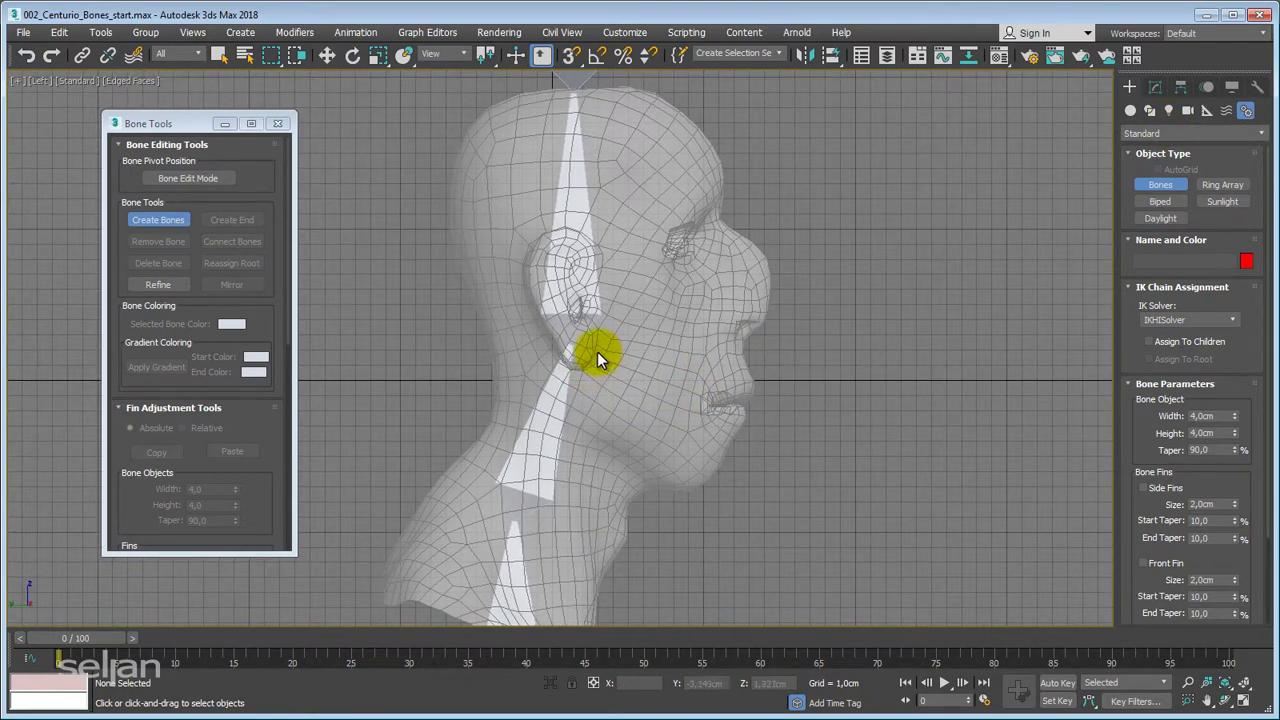
pyautogui.click(596, 345)
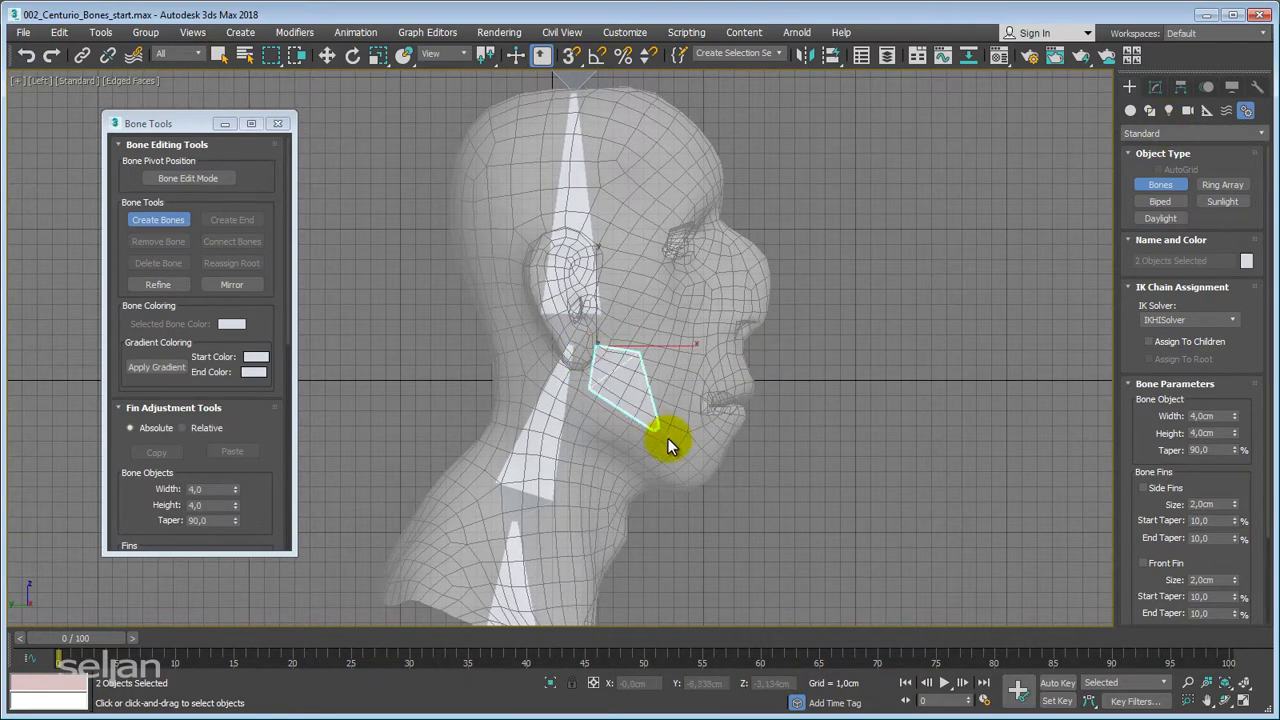
pyautogui.click(716, 466)
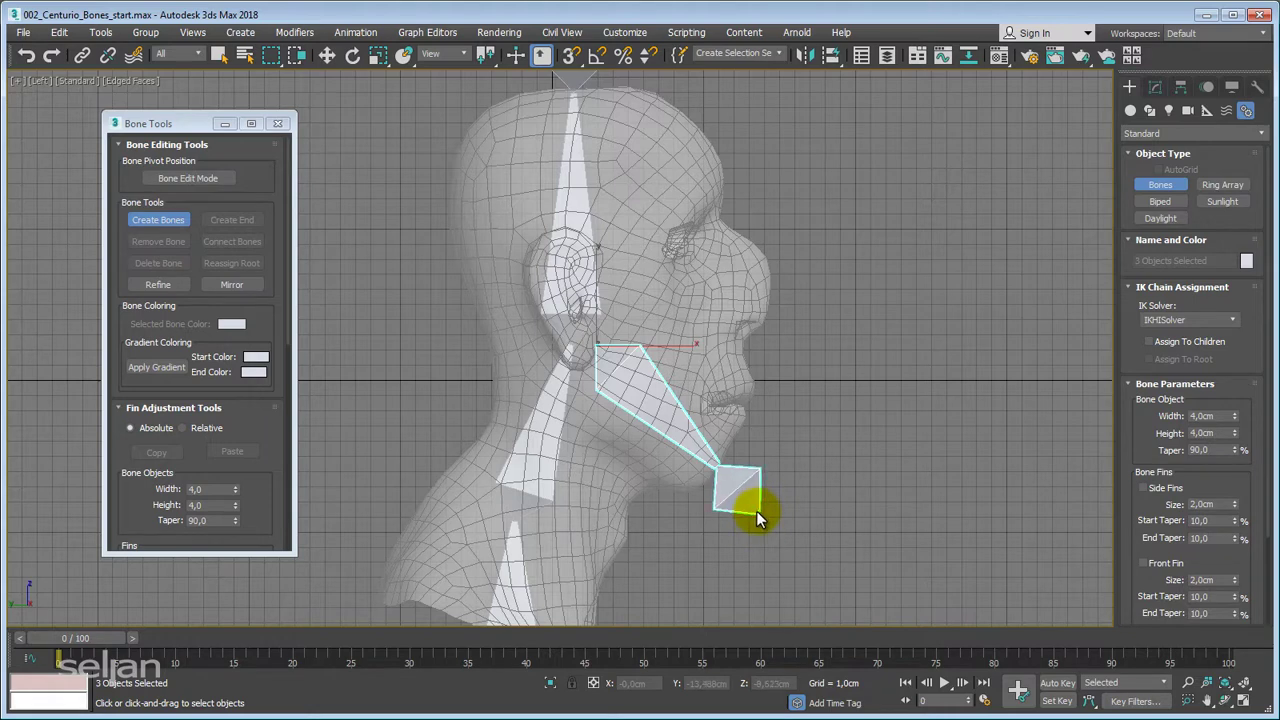
pyautogui.rightClick(771, 510)
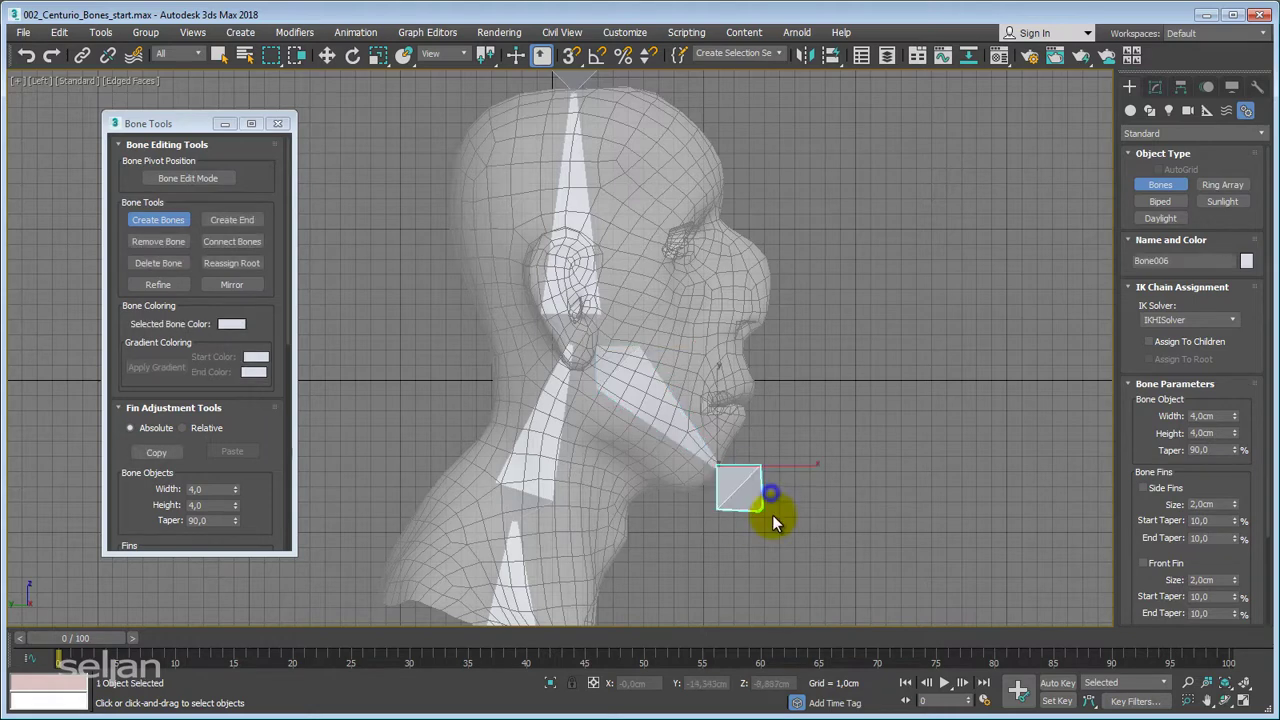
pyautogui.scroll(-3, 790, 482)
pyautogui.moveTo(809, 422); pyautogui.dragTo(747, 420, button='middle')
pyautogui.press('w')
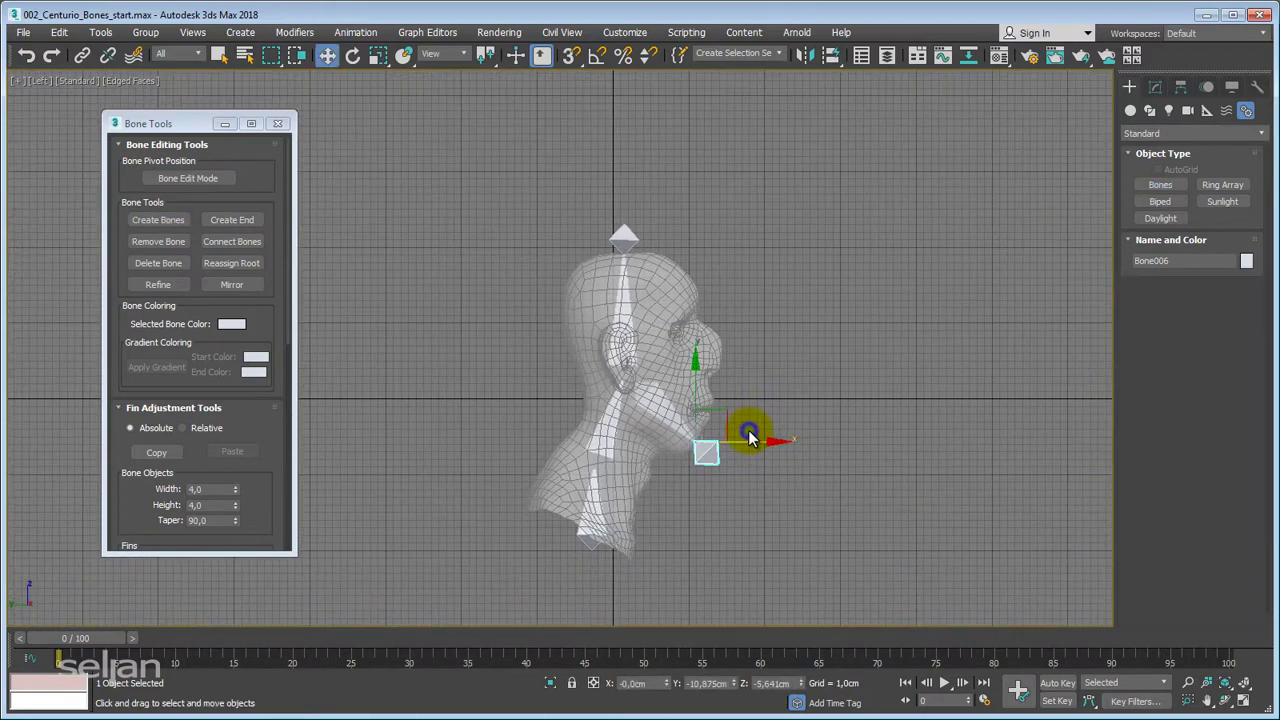
# Switch to the perspective view and inspect the new jaw bone from the front of the head.
pyautogui.moveTo(648, 494); pyautogui.dragTo(588, 402, button='middle')
pyautogui.scroll(3, 583, 405)
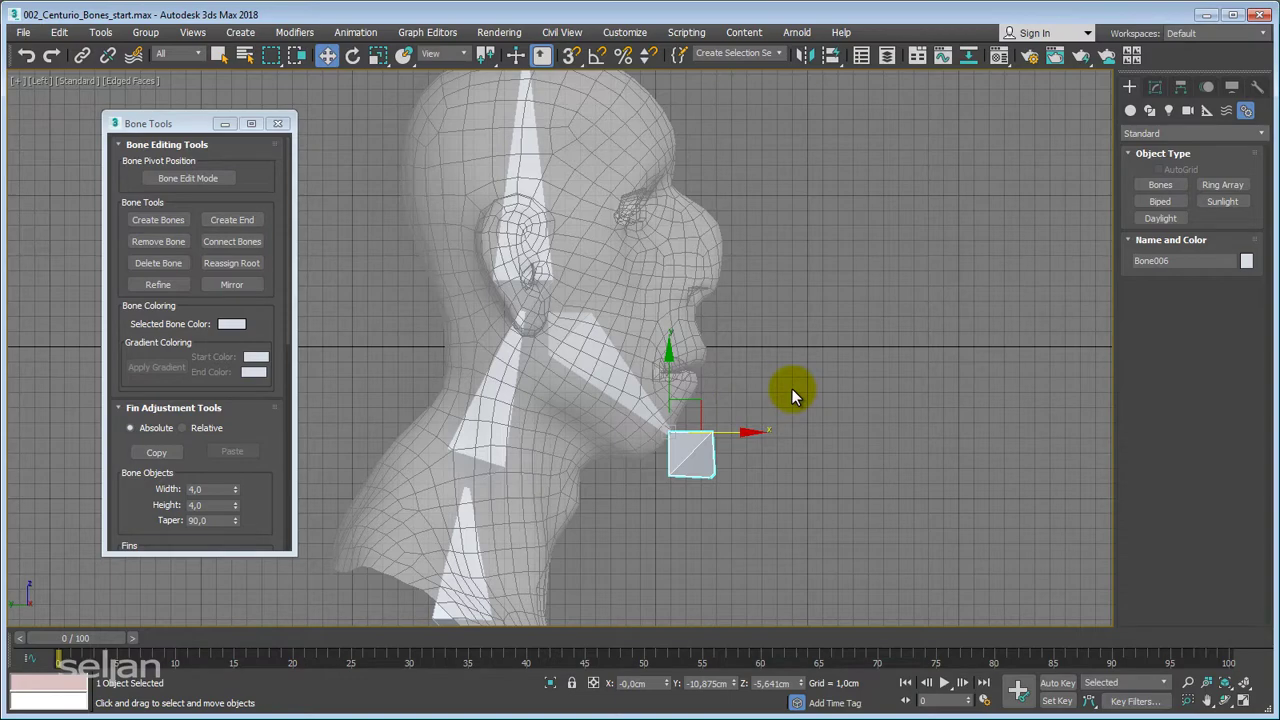
pyautogui.press('p')
pyautogui.keyDown('alt'); pyautogui.moveTo(791, 388); pyautogui.dragTo(504, 480, button='middle'); pyautogui.keyUp('alt')
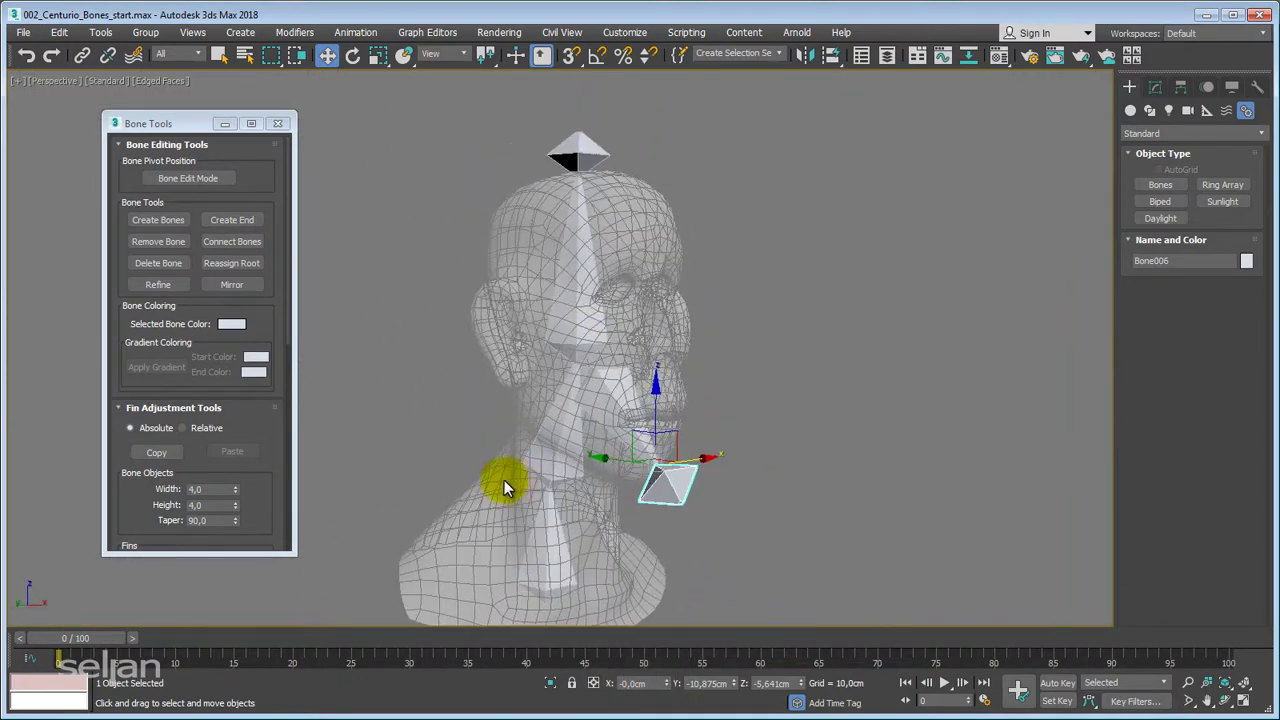
# Rename the root bone at the base of the neck as CHead_Bn_001_Shoulder.
pyautogui.click(533, 563)
pyautogui.keyDown('alt'); pyautogui.moveTo(830, 425); pyautogui.dragTo(834, 420, button='middle'); pyautogui.keyUp('alt')
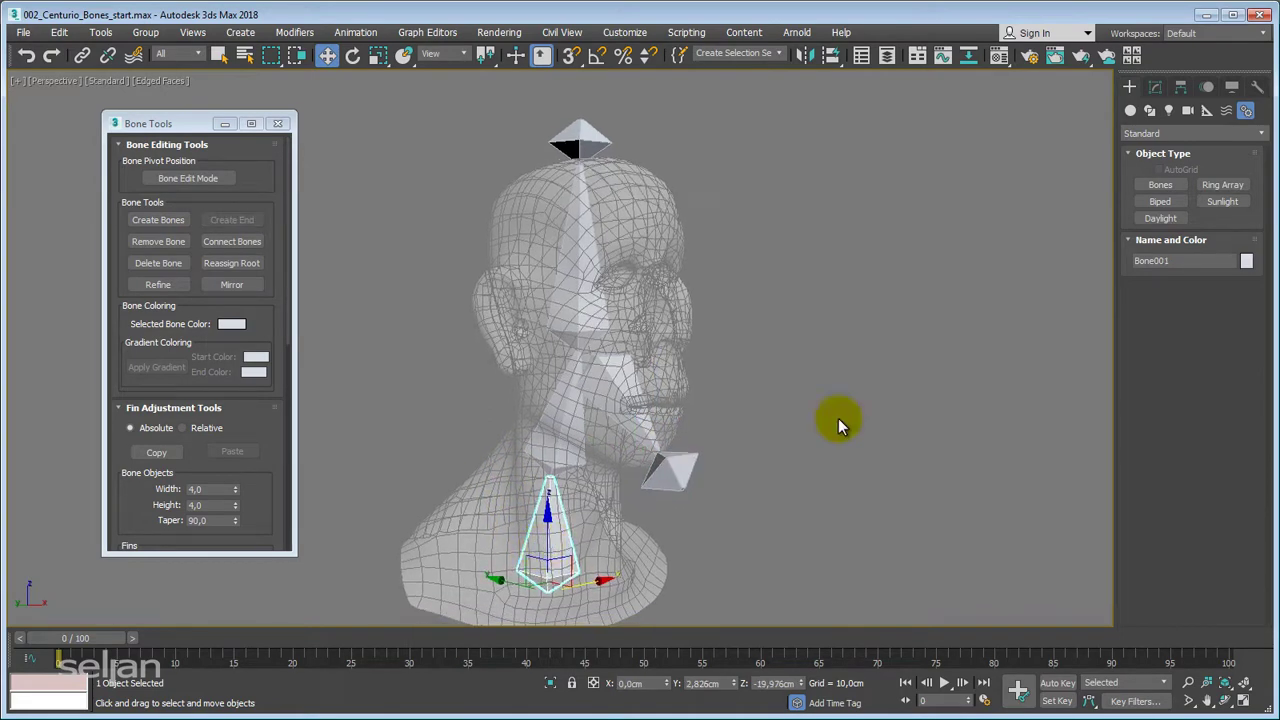
pyautogui.click(1153, 88)
pyautogui.keyDown('alt'); pyautogui.moveTo(1030, 240); pyautogui.dragTo(754, 390, button='middle'); pyautogui.keyUp('alt')
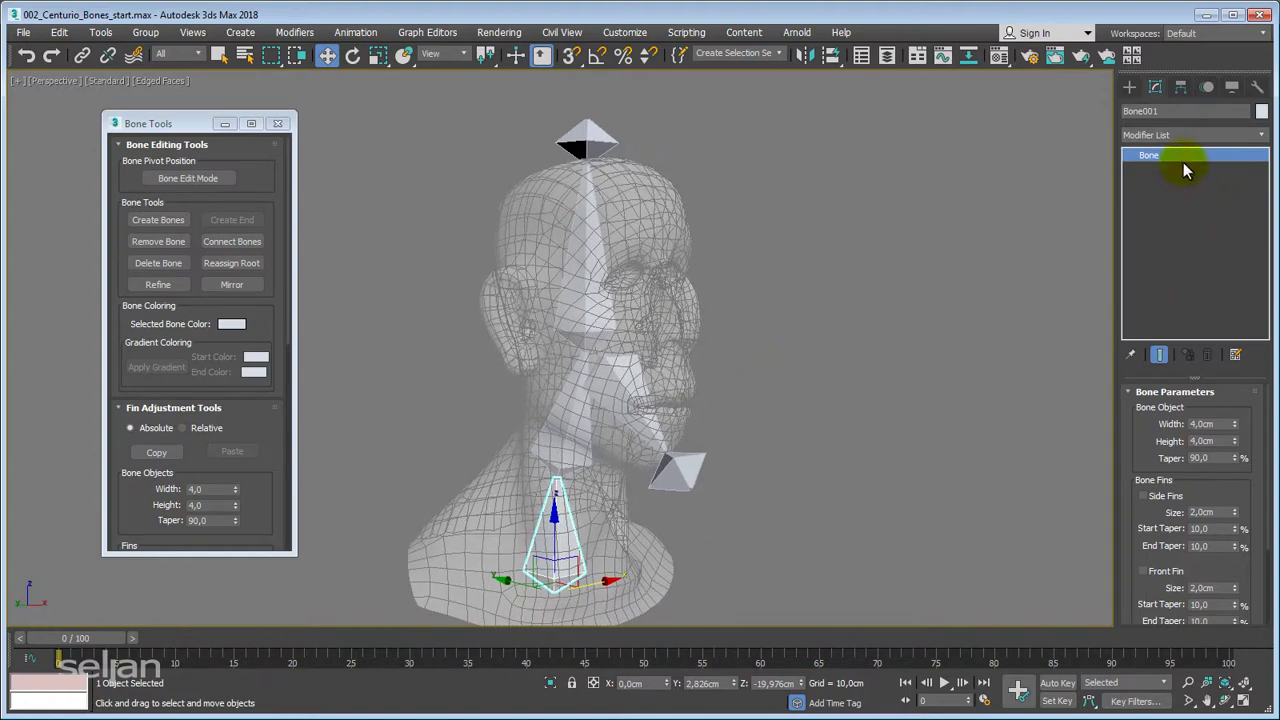
pyautogui.doubleClick(1169, 113)
pyautogui.keyDown('alt'); pyautogui.moveTo(878, 250); pyautogui.dragTo(1090, 147, button='middle'); pyautogui.keyUp('alt')
pyautogui.doubleClick(1160, 113)
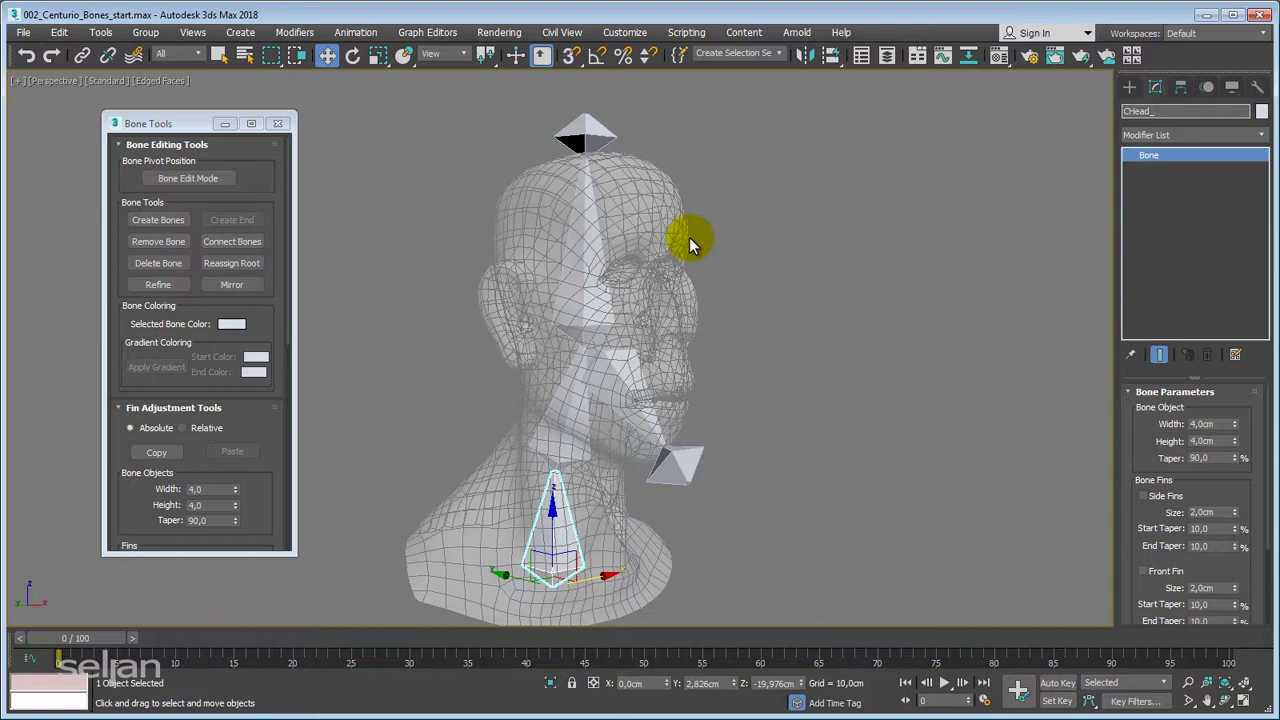
pyautogui.write('B')
pyautogui.write('n_001_Shoulder')
pyautogui.press('Return')
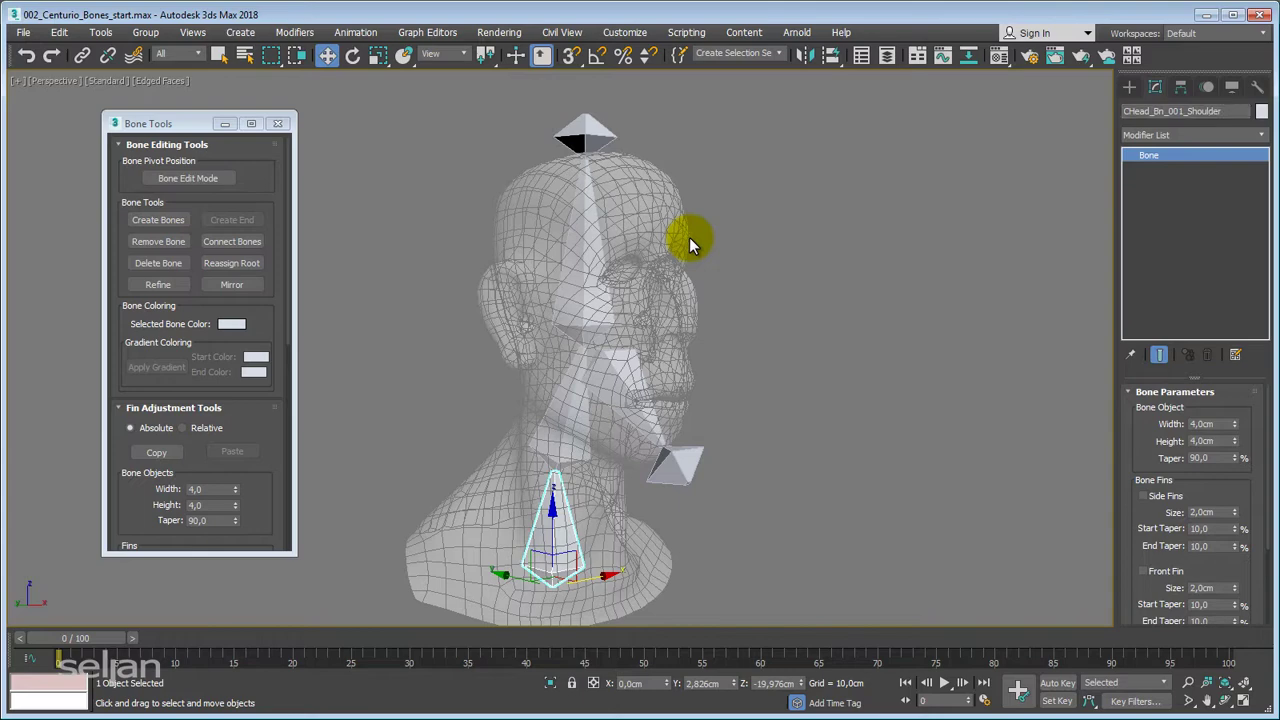
# Step through the hierarchy to the child bone and back, and copy the shoulder bone's name.
pyautogui.press('pagedown')
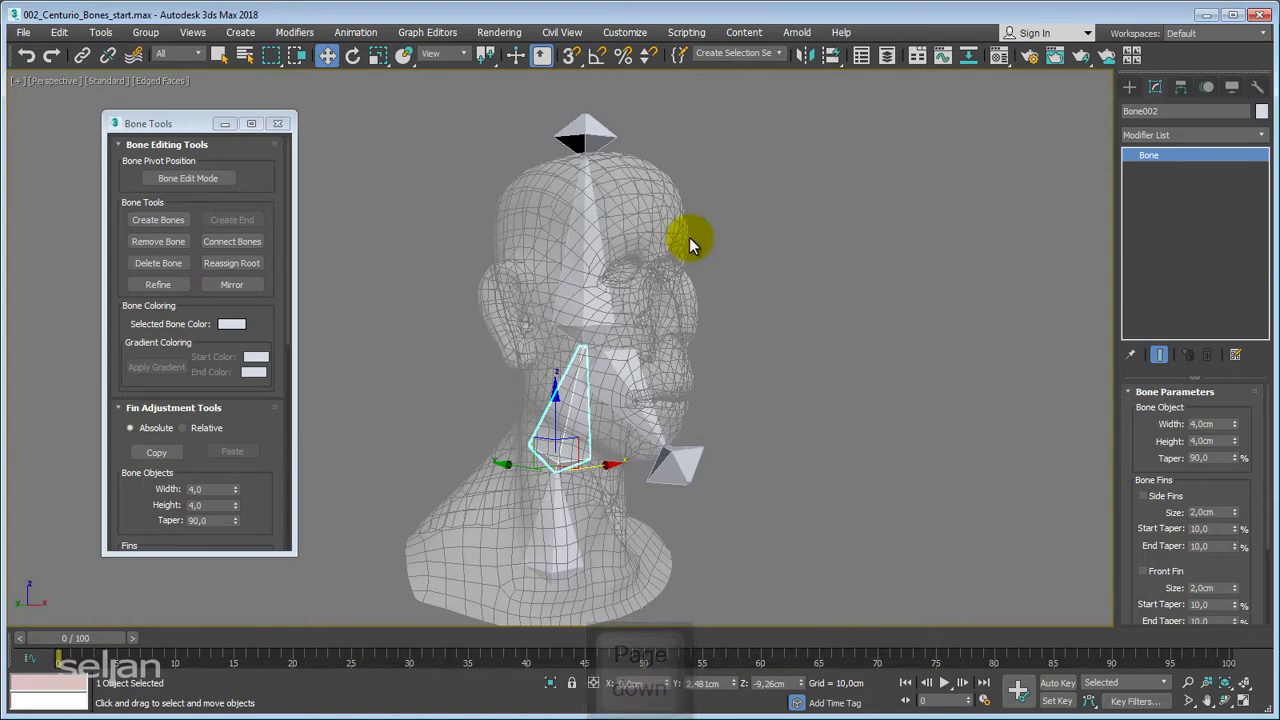
pyautogui.press('pageup')
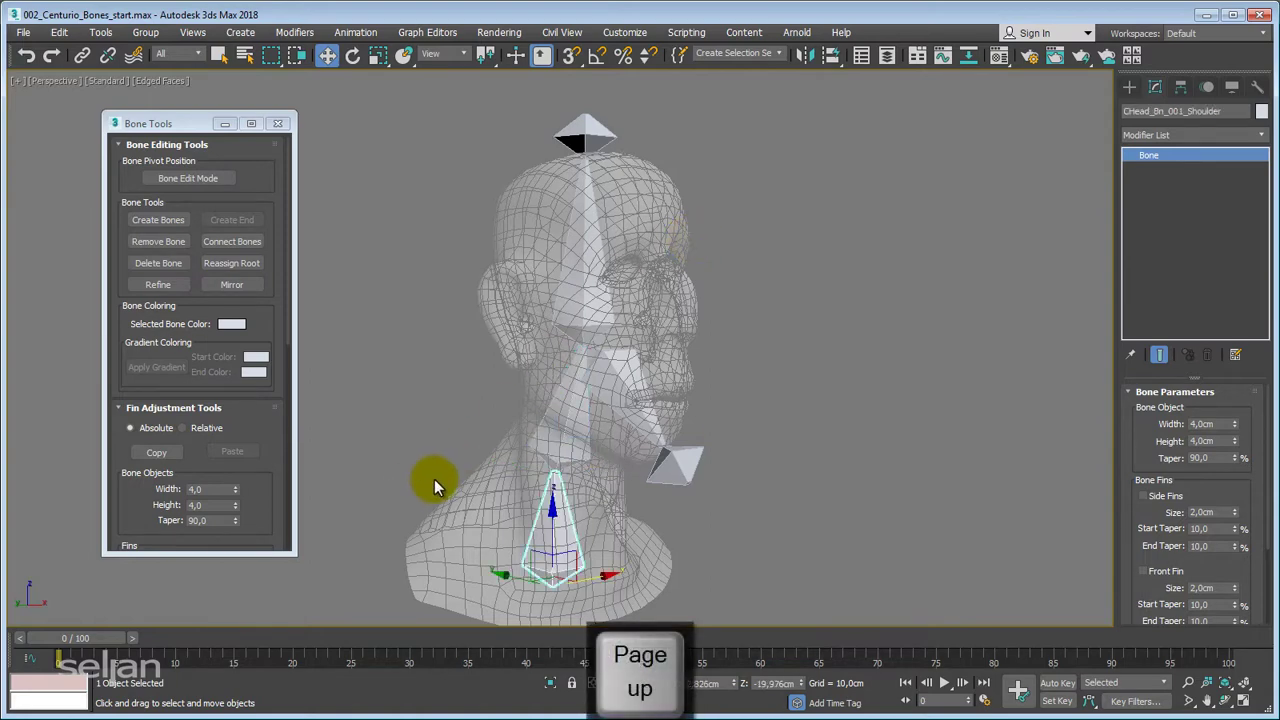
pyautogui.click(1212, 110)
pyautogui.hotkey('ctrl', 'c')
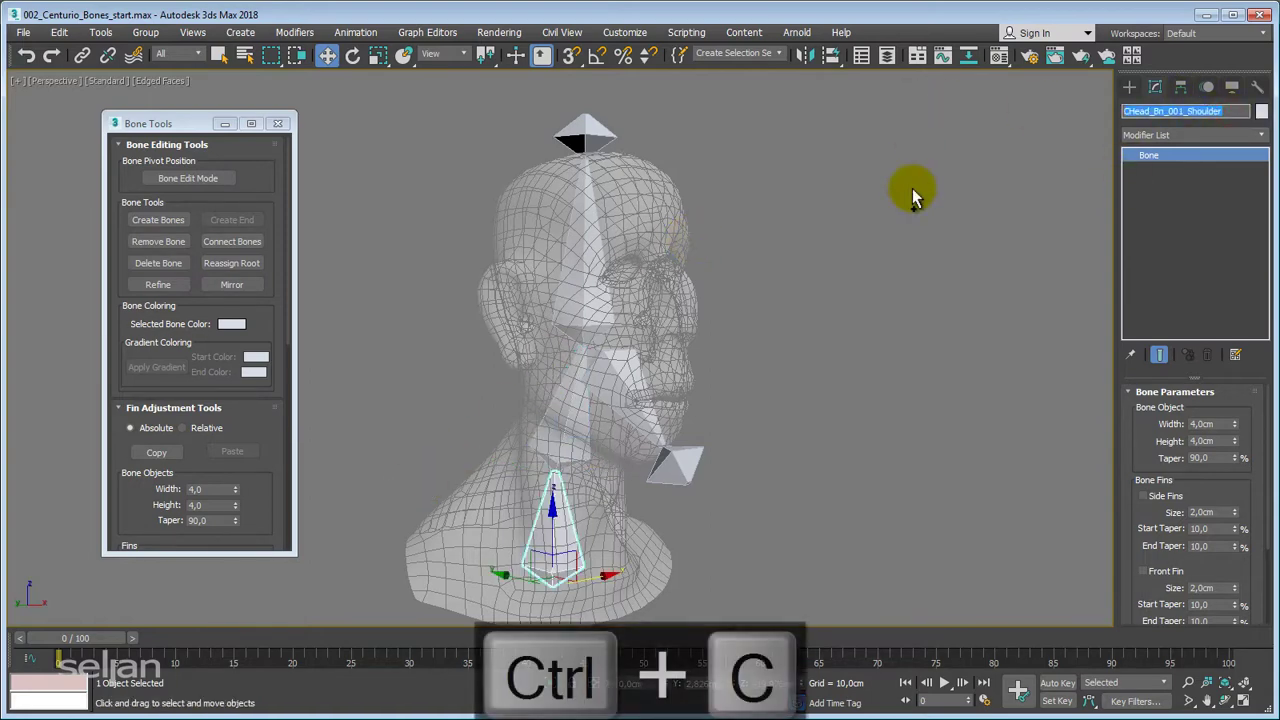
# Rename the shoulder bone's child as CHead_Bn_002_Neck, reusing the copied name as the base.
pyautogui.press('pagedown')
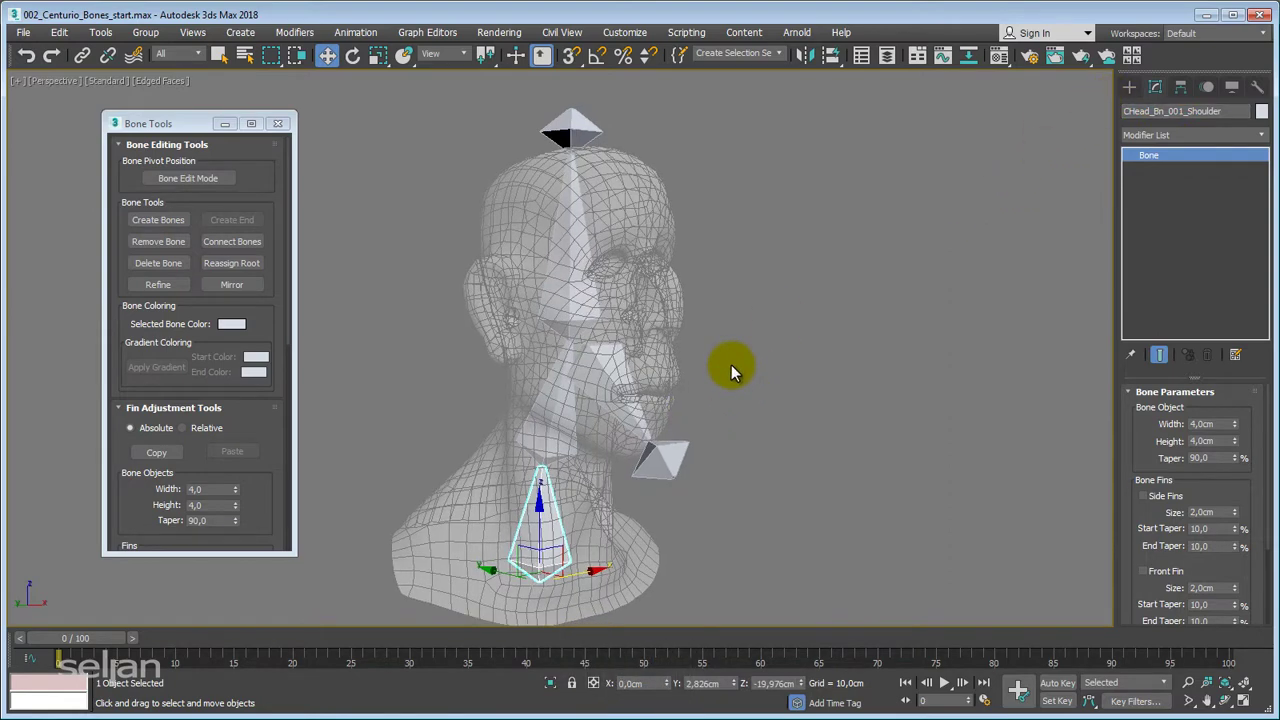
pyautogui.press('pagedown')
pyautogui.click(1150, 111)
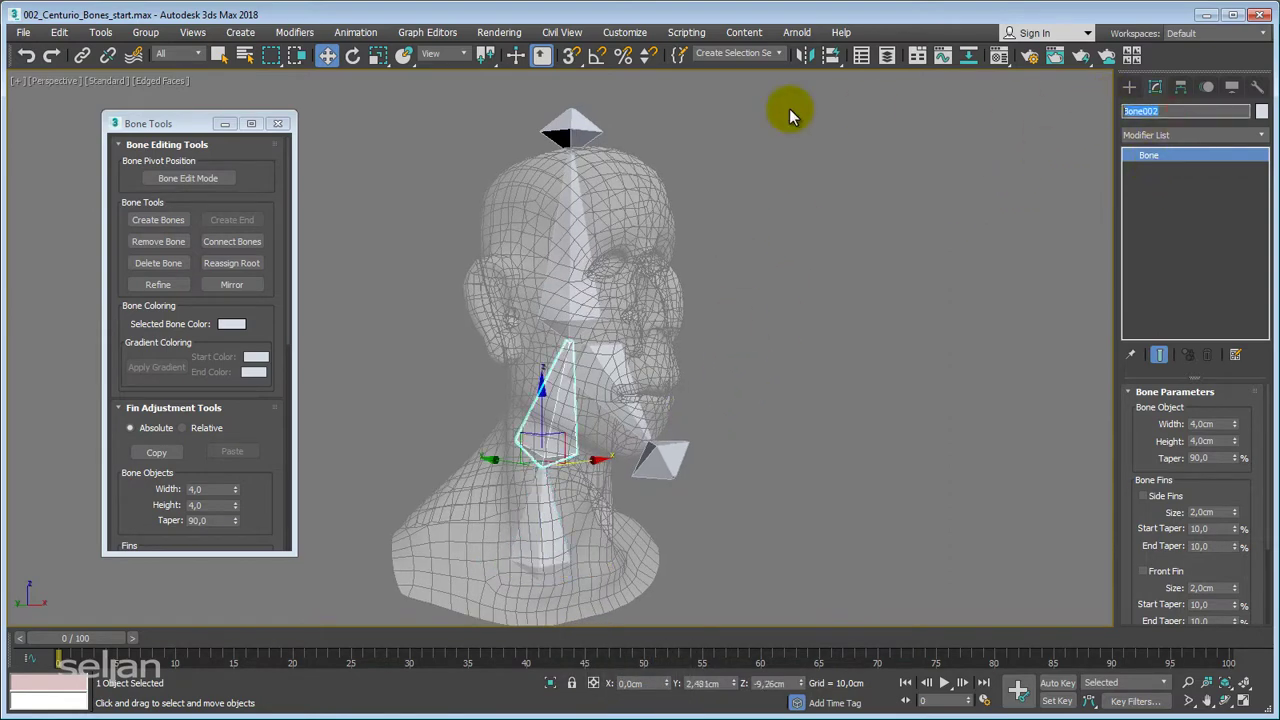
pyautogui.hotkey('ctrl', 'v')
pyautogui.press('BackSpace')
pyautogui.press('BackSpace')
pyautogui.press('BackSpace')
pyautogui.press('BackSpace')
pyautogui.press('BackSpace')
pyautogui.press('BackSpace')
pyautogui.press('BackSpace')
pyautogui.press('BackSpace')
pyautogui.press('BackSpace')
pyautogui.press('BackSpace')
pyautogui.write('2_Neck')
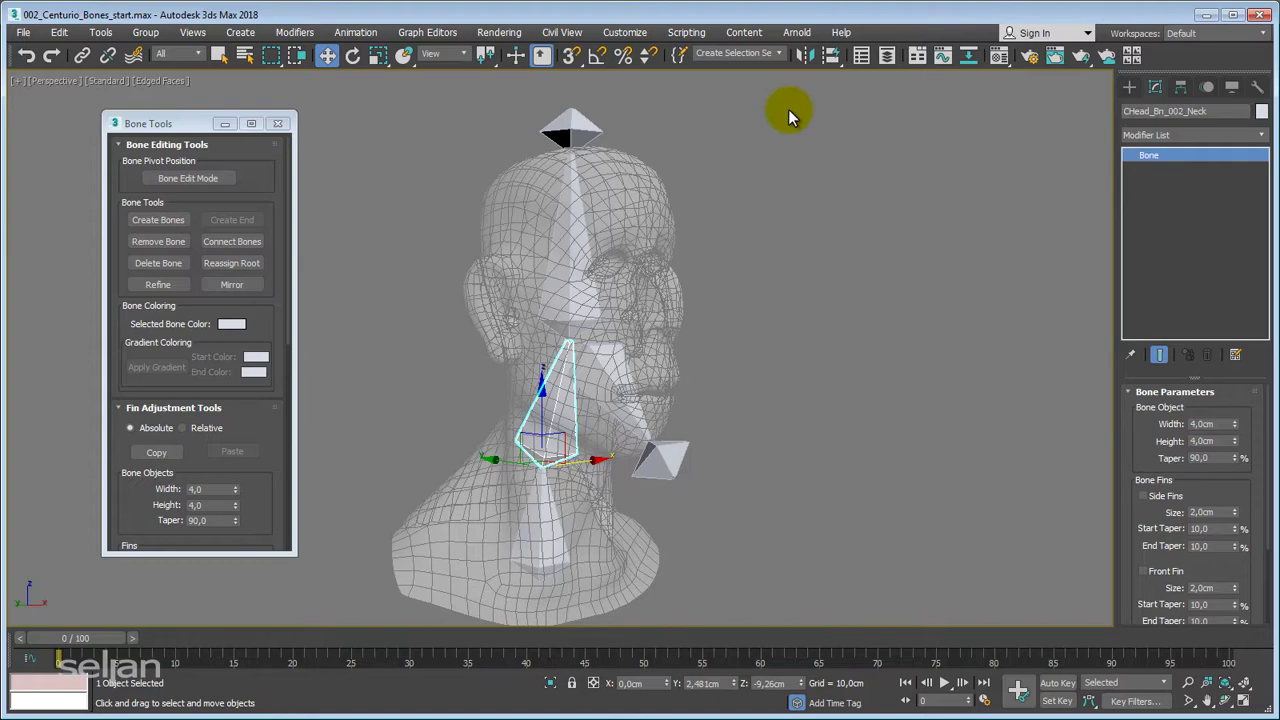
# Rename the neck bone's child, inside the skull, as CHead_Bn_003_Head, reusing the copied name.
pyautogui.moveTo(583, 277); pyautogui.dragTo(585, 311, button='middle')
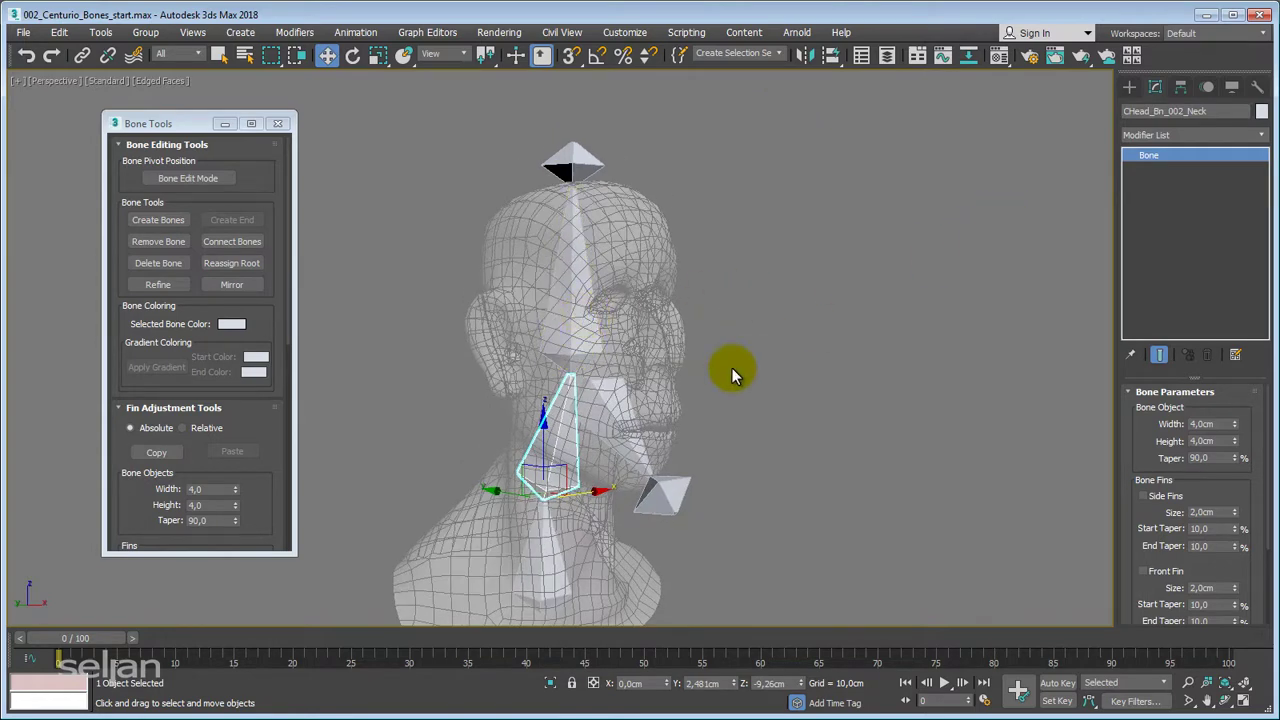
pyautogui.press('pagedown')
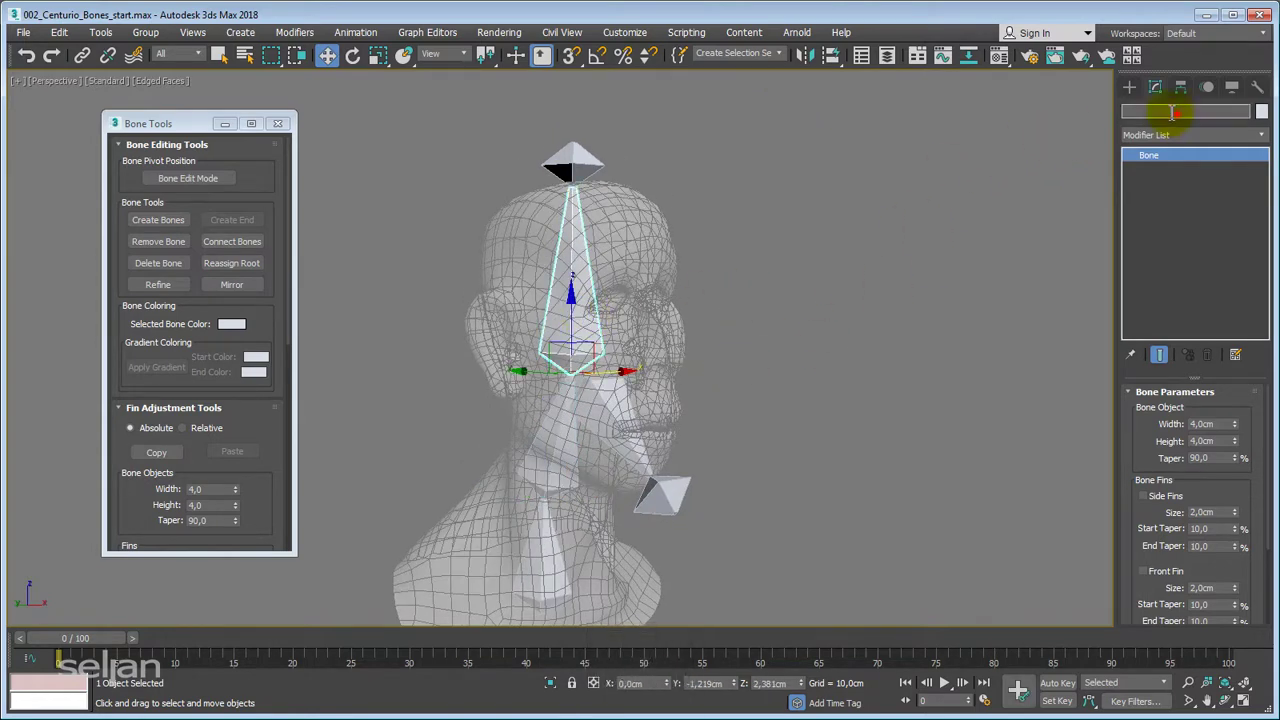
pyautogui.hotkey('ctrl', 'v')
pyautogui.press('BackSpace')
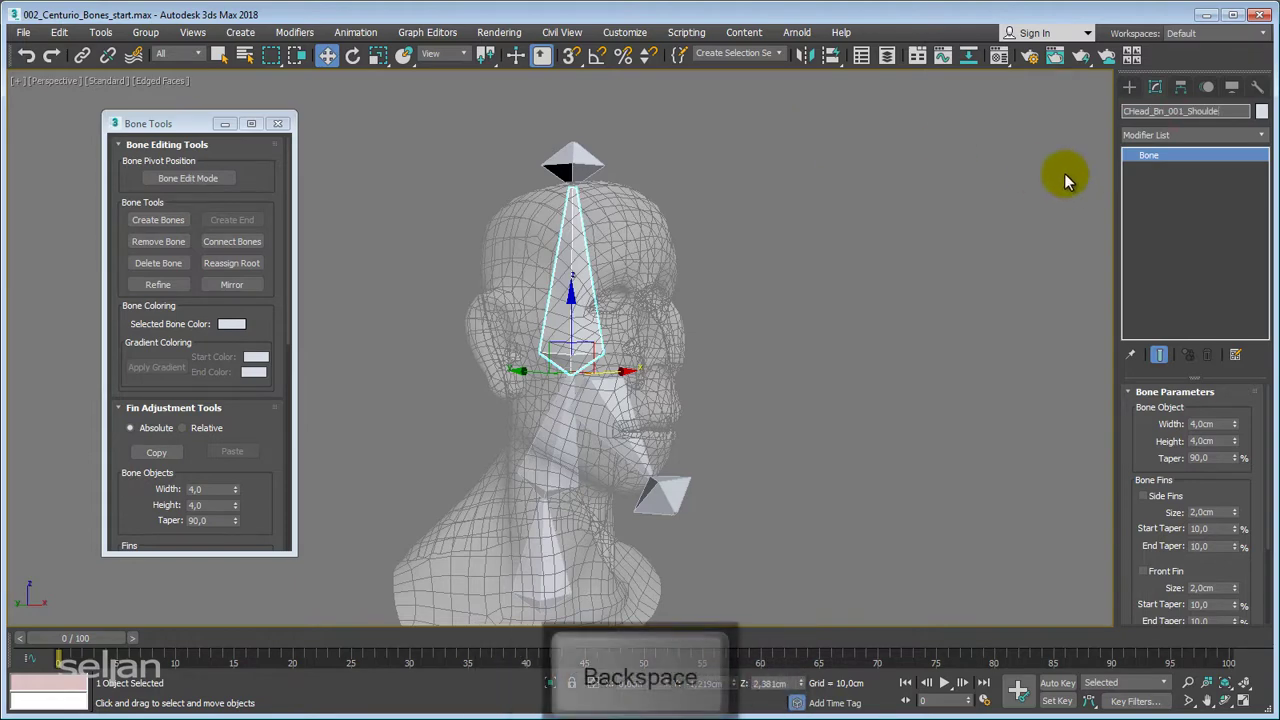
pyautogui.press('BackSpace')
pyautogui.press('BackSpace')
pyautogui.press('BackSpace')
pyautogui.press('BackSpace')
pyautogui.press('BackSpace')
pyautogui.press('BackSpace')
pyautogui.press('BackSpace')
pyautogui.press('BackSpace')
pyautogui.press('BackSpace')
pyautogui.press('BackSpace')
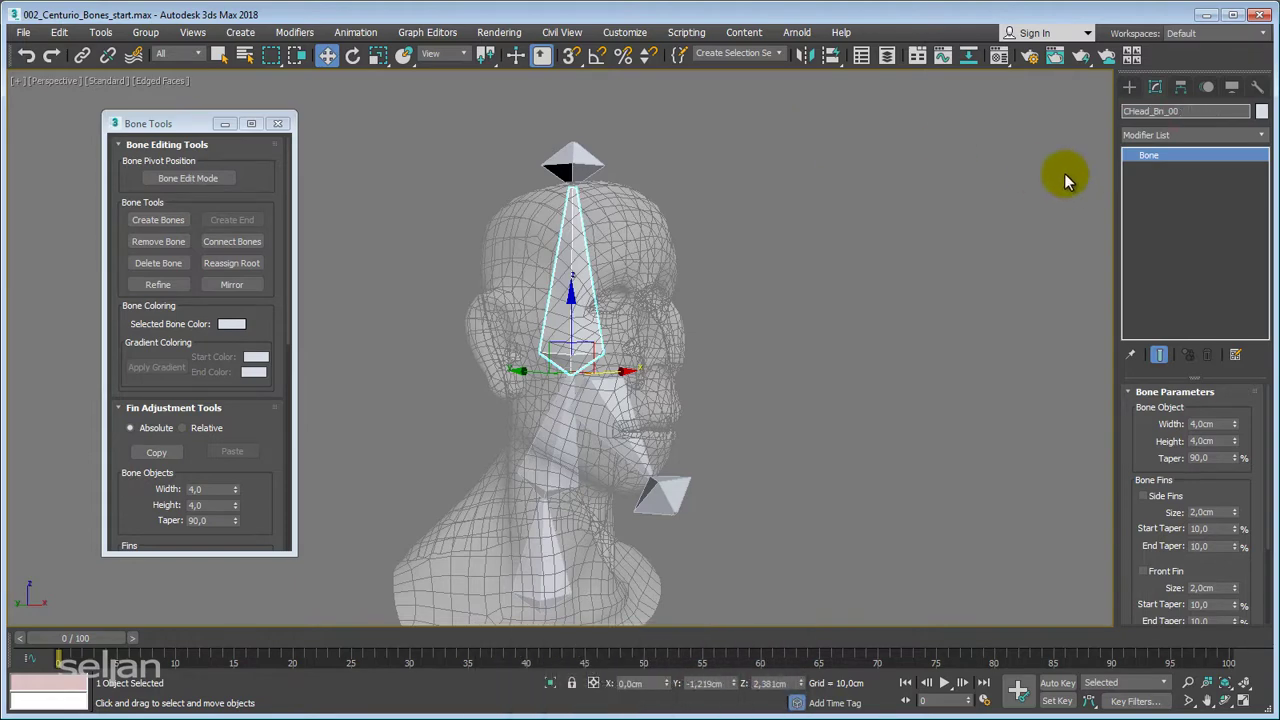
pyautogui.write('3_Head')
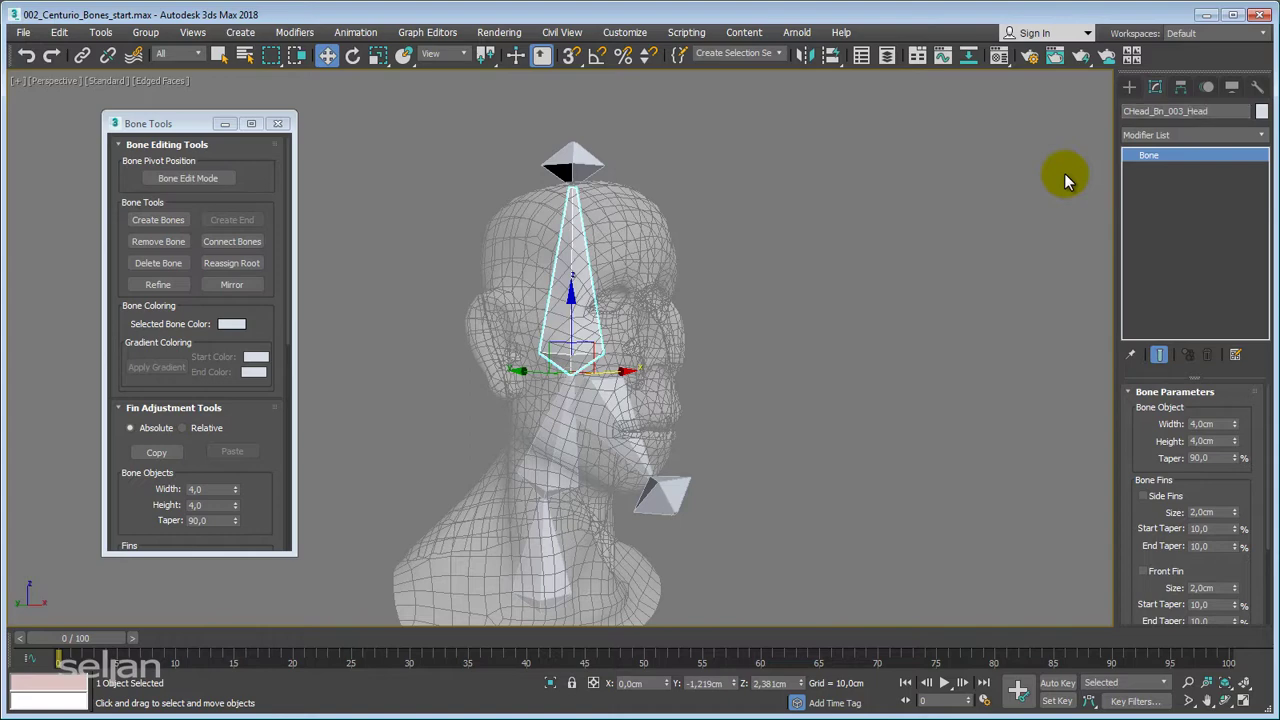
# Rename the end bone on top of the skull as CHead_Bn_004_Tip, reusing the copied name.
pyautogui.click(577, 164)
pyautogui.doubleClick(1172, 112)
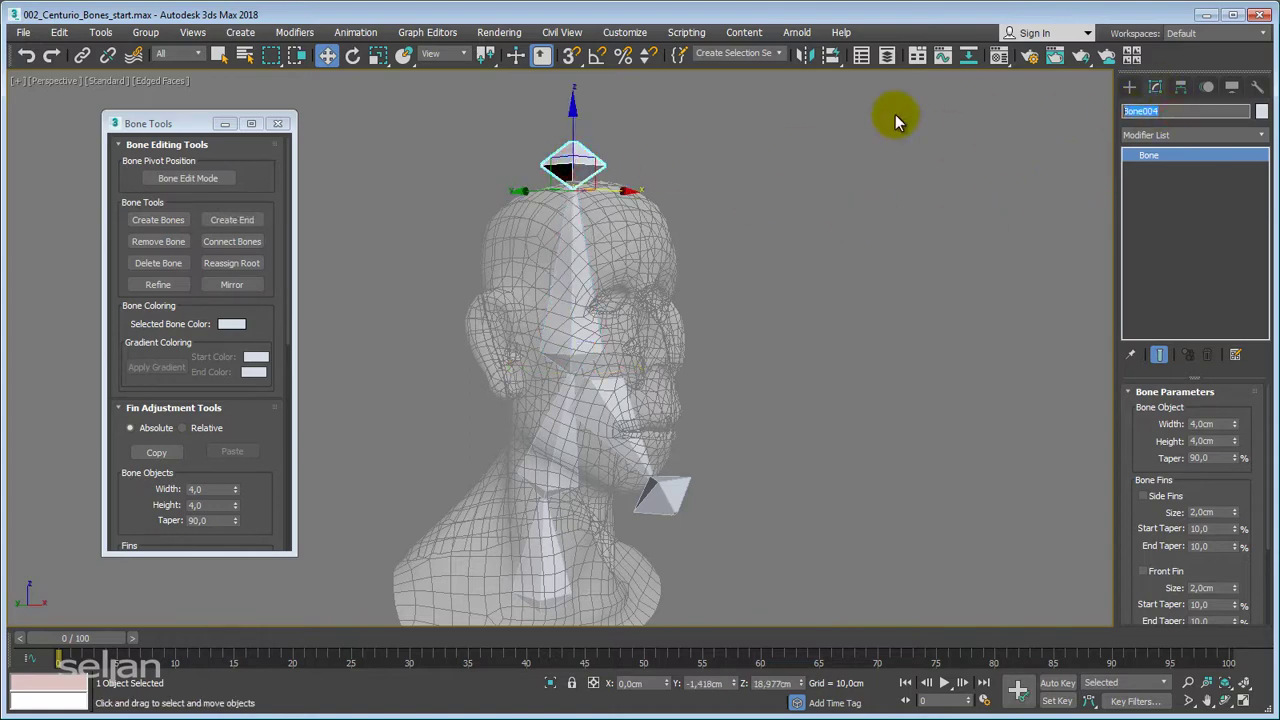
pyautogui.hotkey('ctrl', 'v')
pyautogui.press('BackSpace')
pyautogui.press('BackSpace')
pyautogui.press('BackSpace')
pyautogui.press('BackSpace')
pyautogui.press('BackSpace')
pyautogui.press('BackSpace')
pyautogui.press('BackSpace')
pyautogui.press('BackSpace')
pyautogui.press('BackSpace')
pyautogui.press('BackSpace')
pyautogui.write('4_Tip')
pyautogui.press('Return')
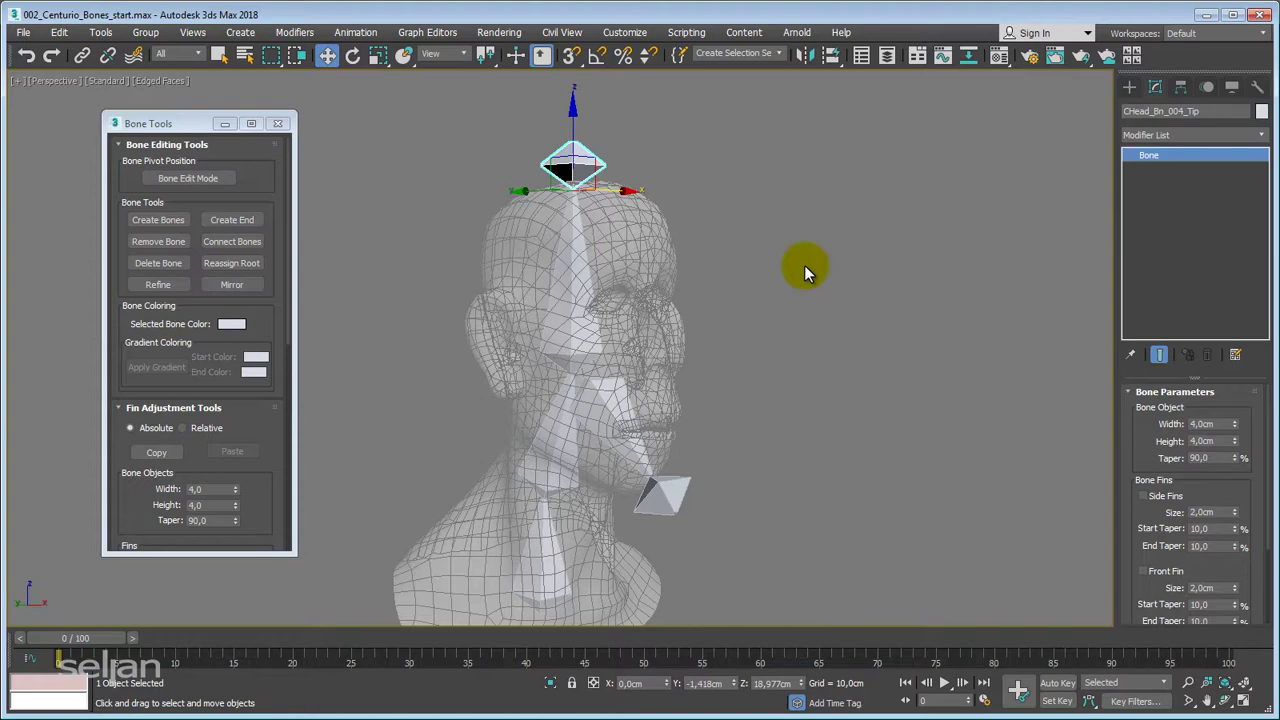
# Rename the separate jaw bone as CHead_Bn_005_Jaw, reusing the copied name.
pyautogui.moveTo(806, 271)
pyautogui.keyDown('alt'); pyautogui.mouseDown(button='middle')
pyautogui.moveTo(771, 266)
pyautogui.moveTo(801, 268)
pyautogui.mouseUp(button='middle'); pyautogui.keyUp('alt')
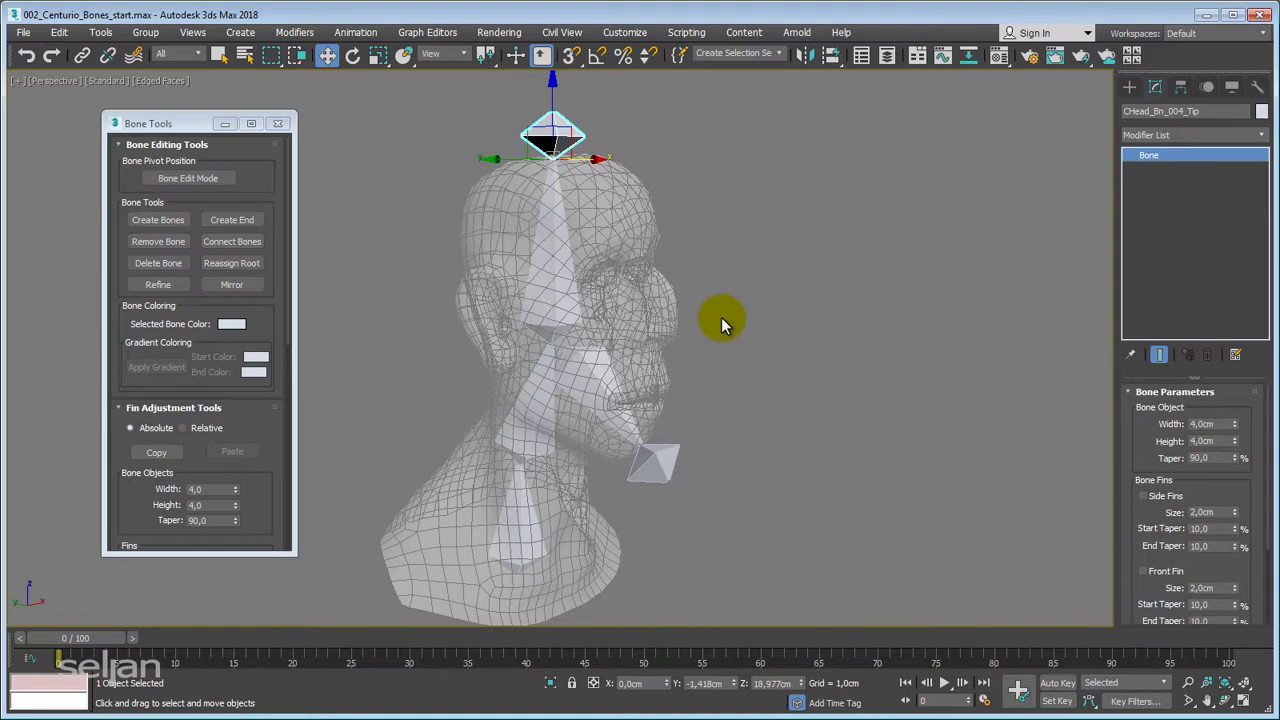
pyautogui.keyDown('alt'); pyautogui.moveTo(721, 317); pyautogui.dragTo(685, 367, button='middle'); pyautogui.keyUp('alt')
pyautogui.click(598, 378)
pyautogui.click(1194, 113)
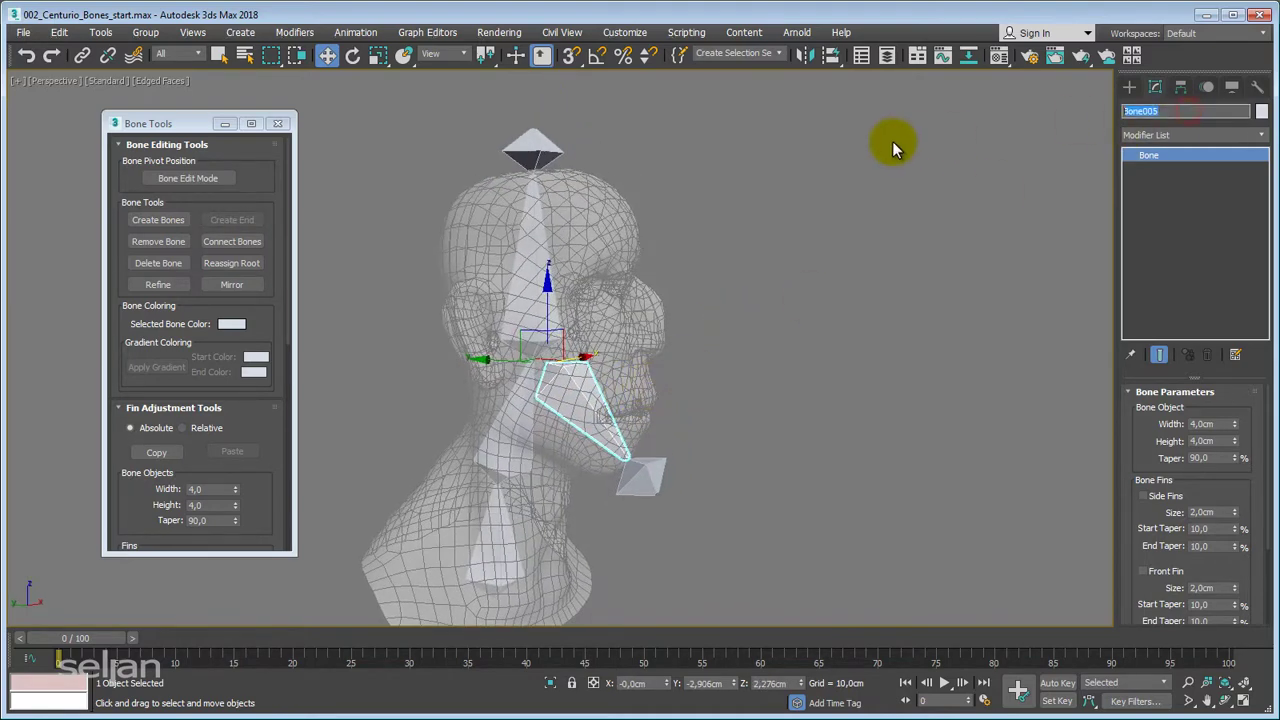
pyautogui.hotkey('ctrl', 'v')
pyautogui.press('BackSpace')
pyautogui.press('BackSpace')
pyautogui.press('BackSpace')
pyautogui.press('BackSpace')
pyautogui.press('BackSpace')
pyautogui.press('BackSpace')
pyautogui.press('BackSpace')
pyautogui.press('BackSpace')
pyautogui.write('5_Jaw')
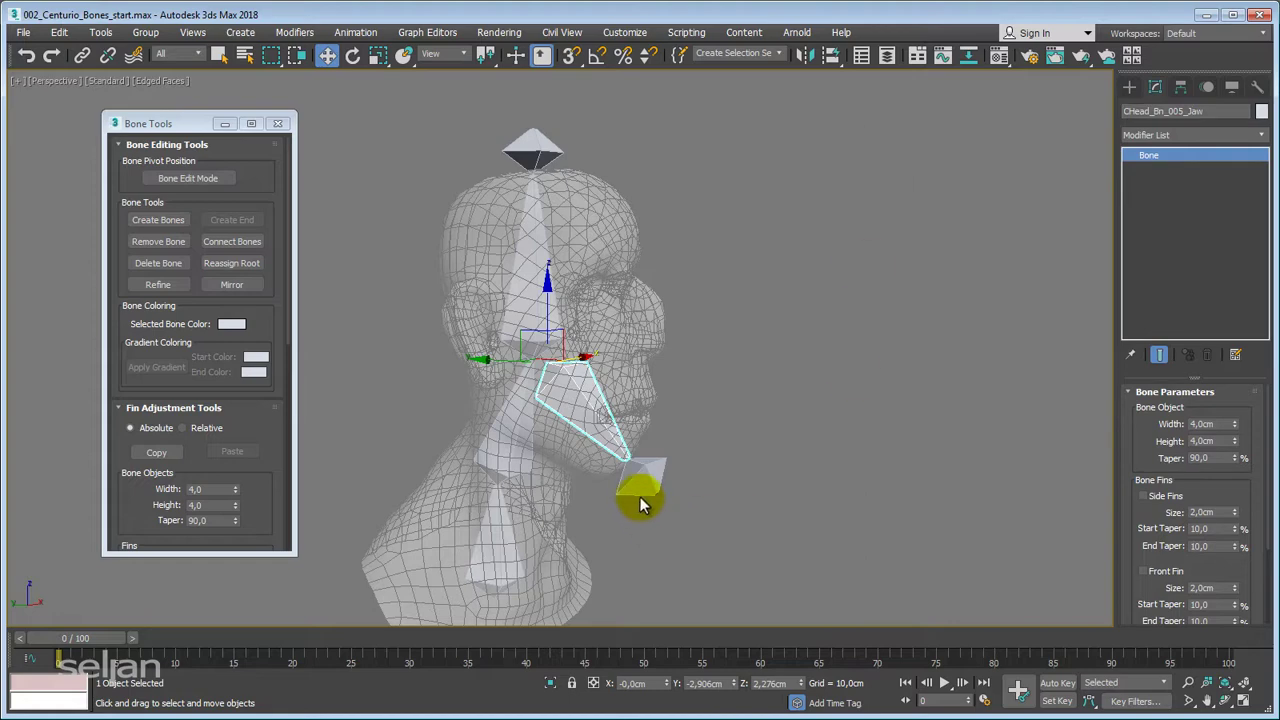
# Rename the end bone at the chin as CHead_Bn_006_Tip, reusing the copied name.
pyautogui.click(639, 496)
pyautogui.click(1185, 112)
pyautogui.hotkey('ctrl', 'v')
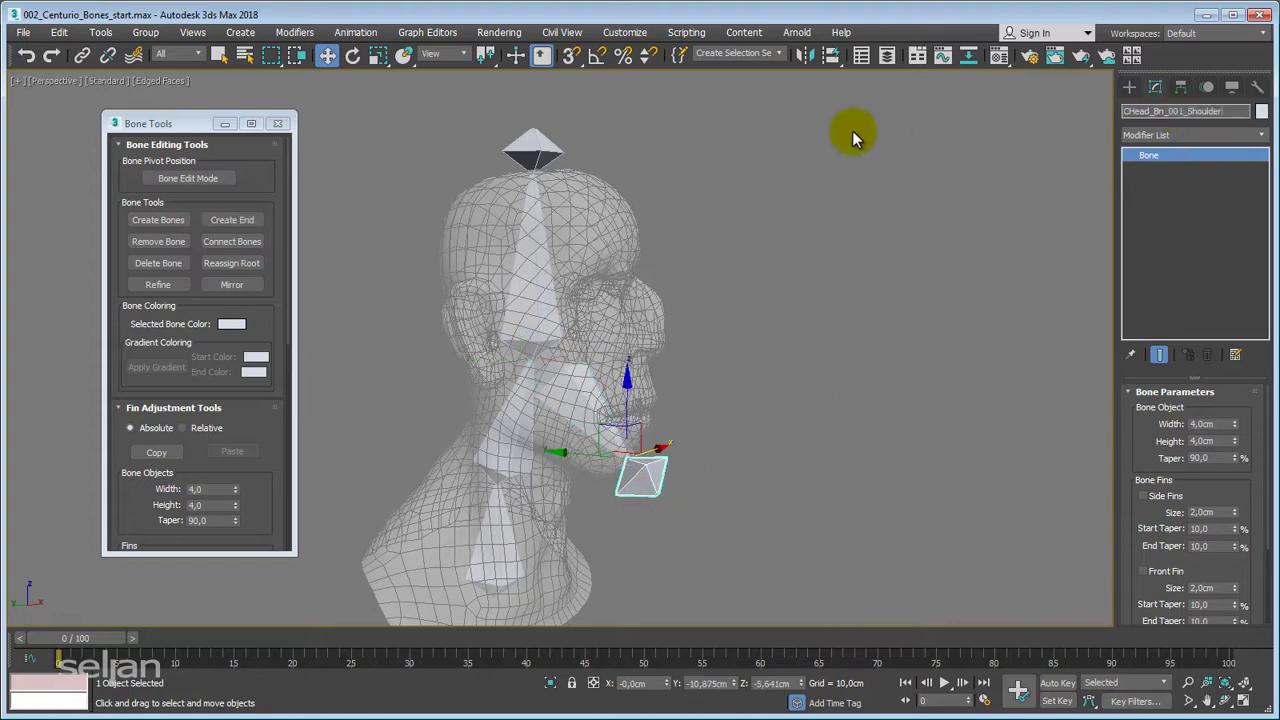
pyautogui.press('BackSpace')
pyautogui.press('BackSpace')
pyautogui.press('BackSpace')
pyautogui.press('BackSpace')
pyautogui.press('BackSpace')
pyautogui.press('BackSpace')
pyautogui.press('BackSpace')
pyautogui.press('BackSpace')
pyautogui.press('BackSpace')
pyautogui.press('BackSpace')
pyautogui.write('6_Tip')
pyautogui.press('Return')
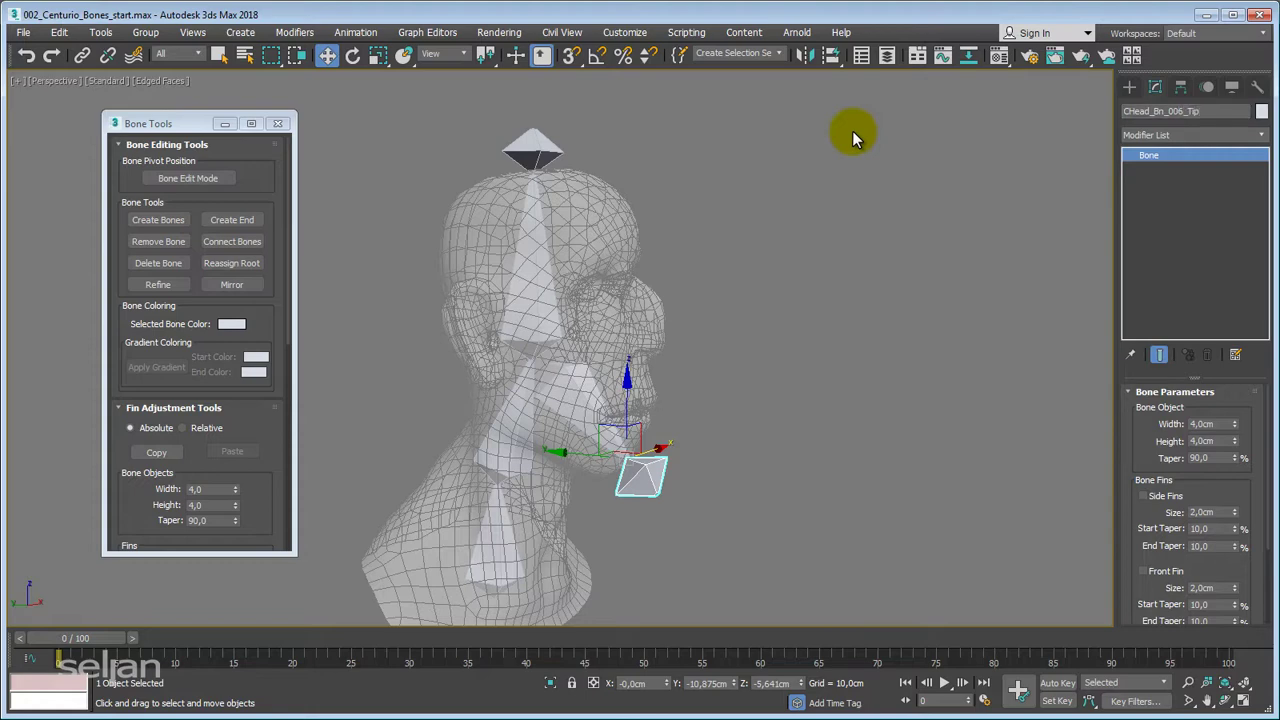
# Test the chain by moving the shoulder bone sideways out of the head to about X -16 cm, and undo the move.
pyautogui.keyDown('alt'); pyautogui.moveTo(716, 386); pyautogui.dragTo(745, 340, button='middle'); pyautogui.keyUp('alt')
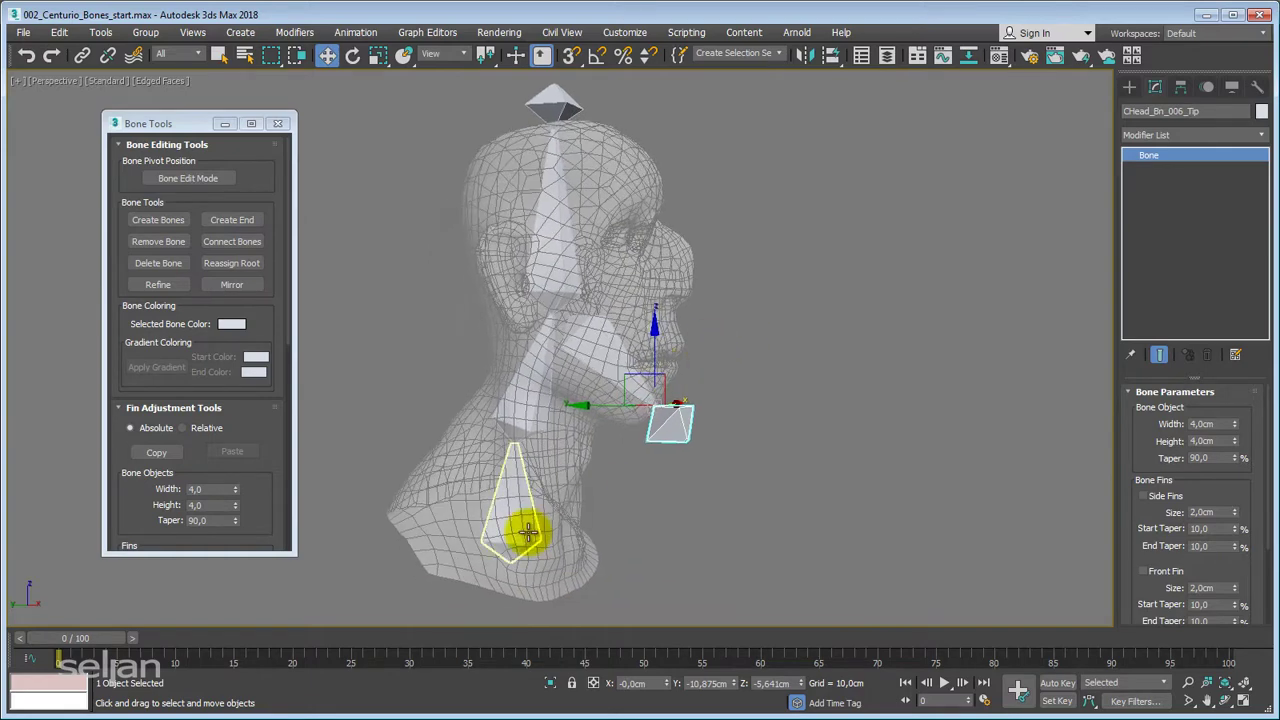
pyautogui.click(523, 529)
pyautogui.moveTo(523, 569); pyautogui.dragTo(638, 516)
pyautogui.keyDown('alt'); pyautogui.moveTo(638, 516); pyautogui.dragTo(470, 435, button='middle'); pyautogui.keyUp('alt')
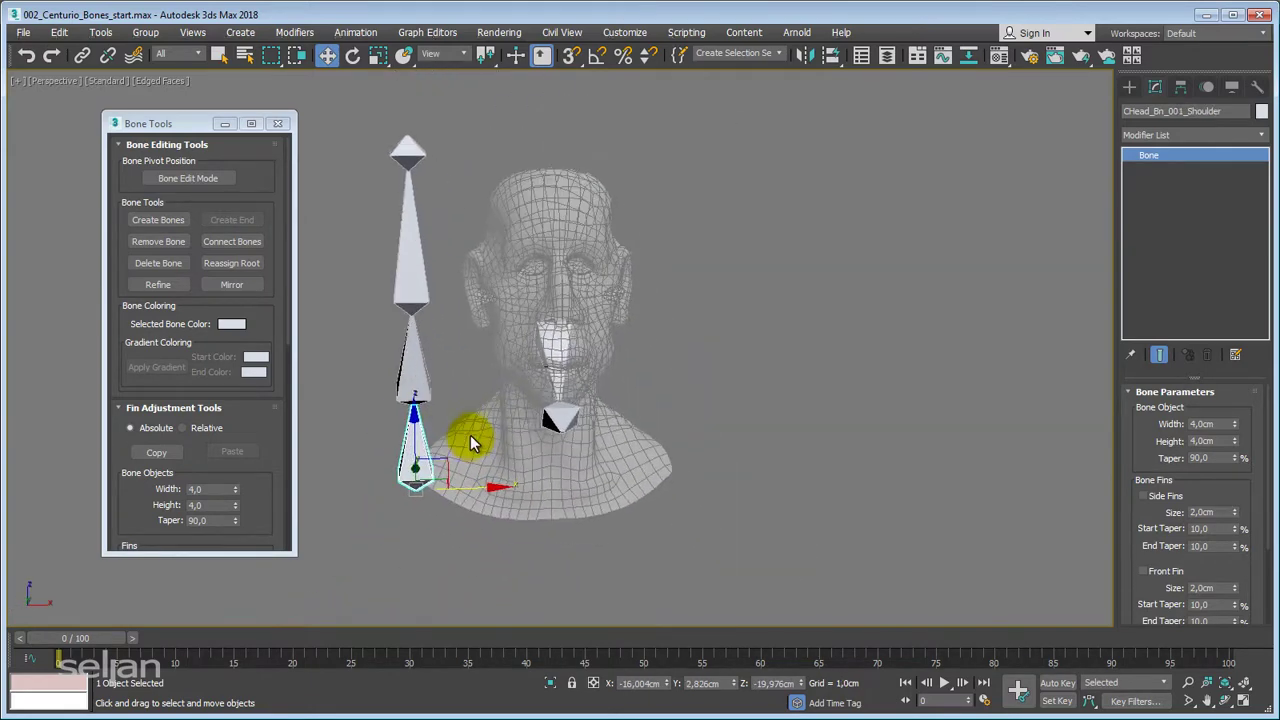
pyautogui.moveTo(613, 451)
pyautogui.keyDown('alt'); pyautogui.mouseDown(button='middle')
pyautogui.moveTo(706, 431)
pyautogui.moveTo(623, 509)
pyautogui.moveTo(635, 449)
pyautogui.mouseUp(button='middle'); pyautogui.keyUp('alt')
pyautogui.hotkey('ctrl', 'z')
pyautogui.keyDown('alt'); pyautogui.moveTo(700, 414); pyautogui.dragTo(735, 428, button='middle'); pyautogui.keyUp('alt')
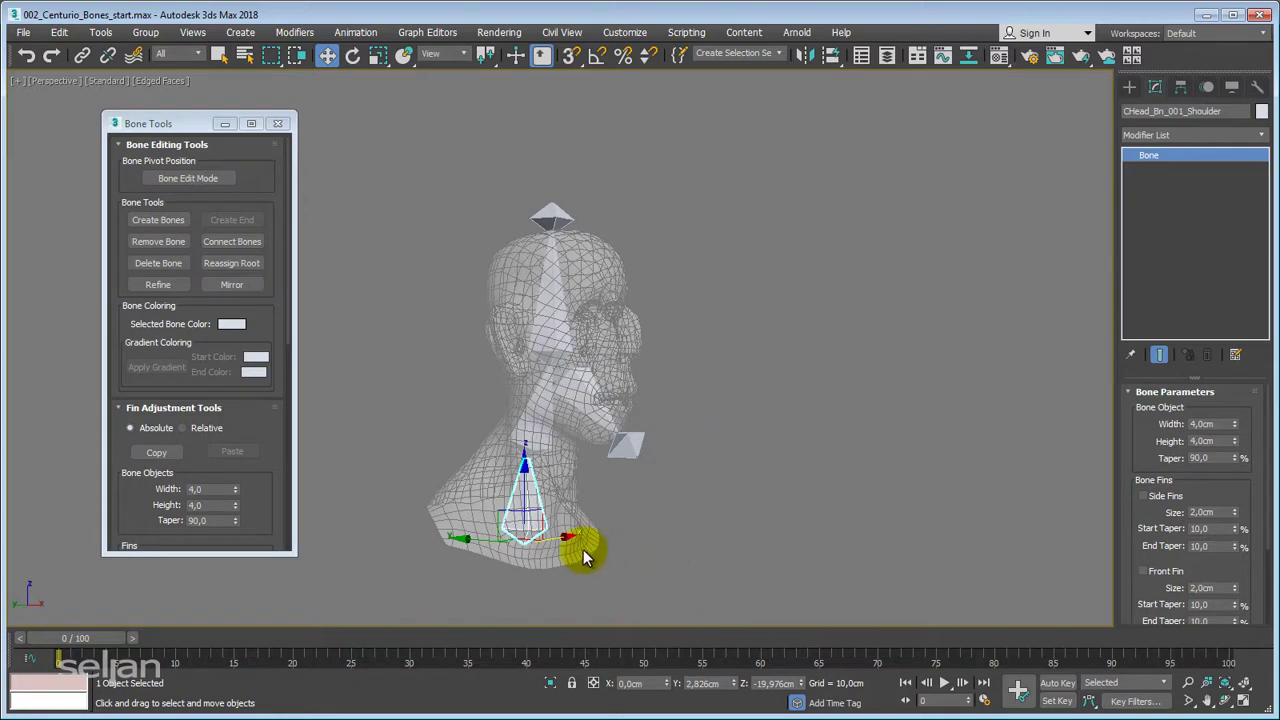
# Move the shoulder bone to about X -21.6 cm to check whether the jaw bone follows, and undo the move.
pyautogui.moveTo(583, 549); pyautogui.dragTo(472, 559)
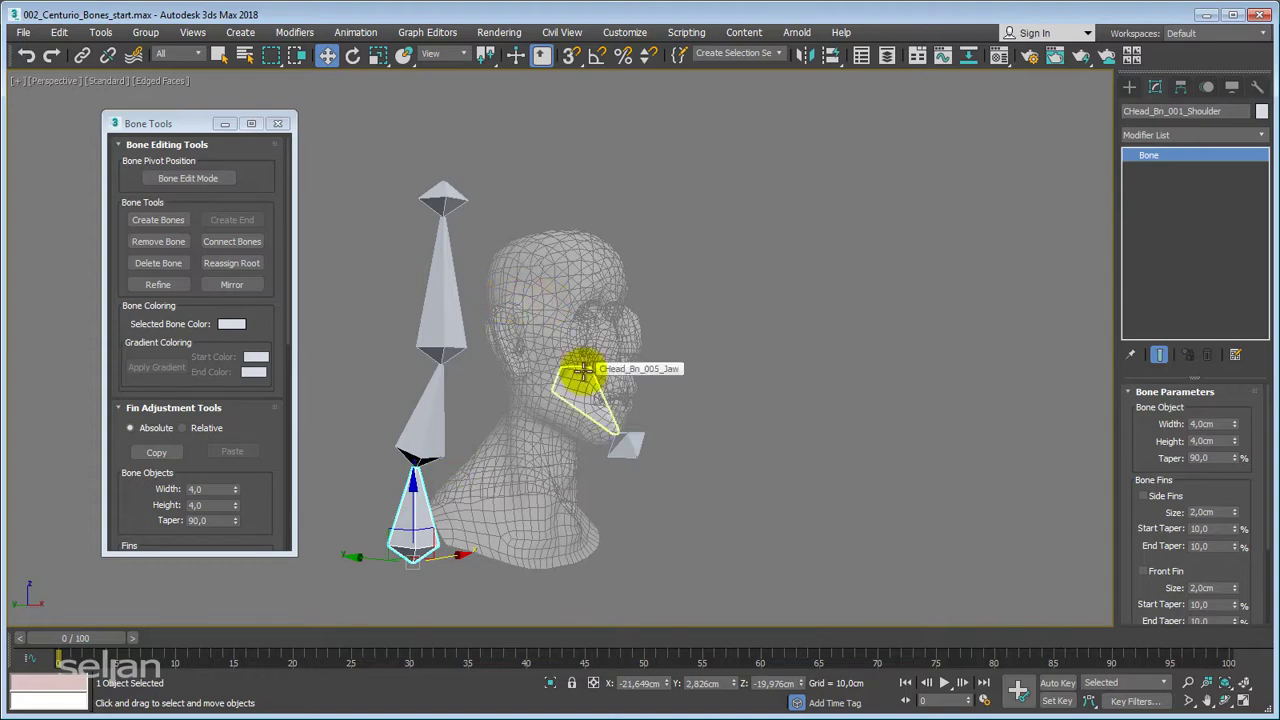
pyautogui.keyDown('alt'); pyautogui.moveTo(732, 325); pyautogui.dragTo(705, 333, button='middle'); pyautogui.keyUp('alt')
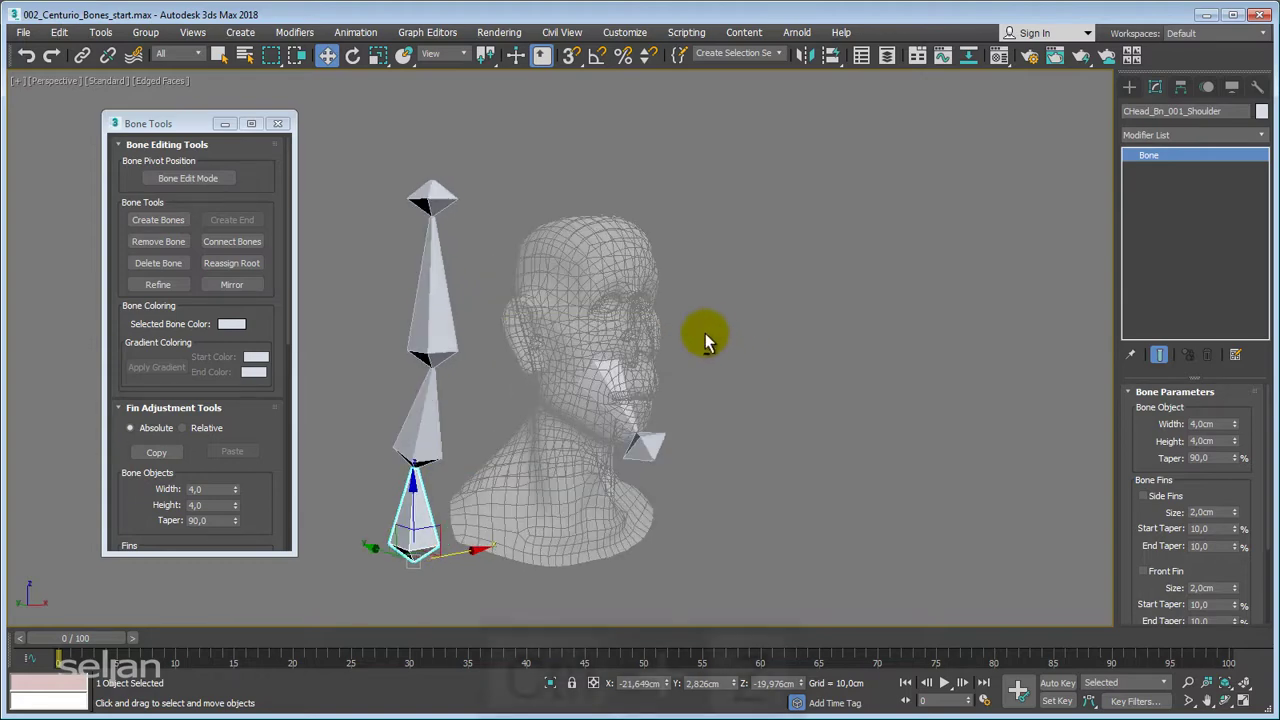
pyautogui.hotkey('ctrl', 'z')
pyautogui.keyDown('alt'); pyautogui.moveTo(720, 391); pyautogui.dragTo(723, 393, button='middle'); pyautogui.keyUp('alt')
pyautogui.scroll(3, 722, 393)
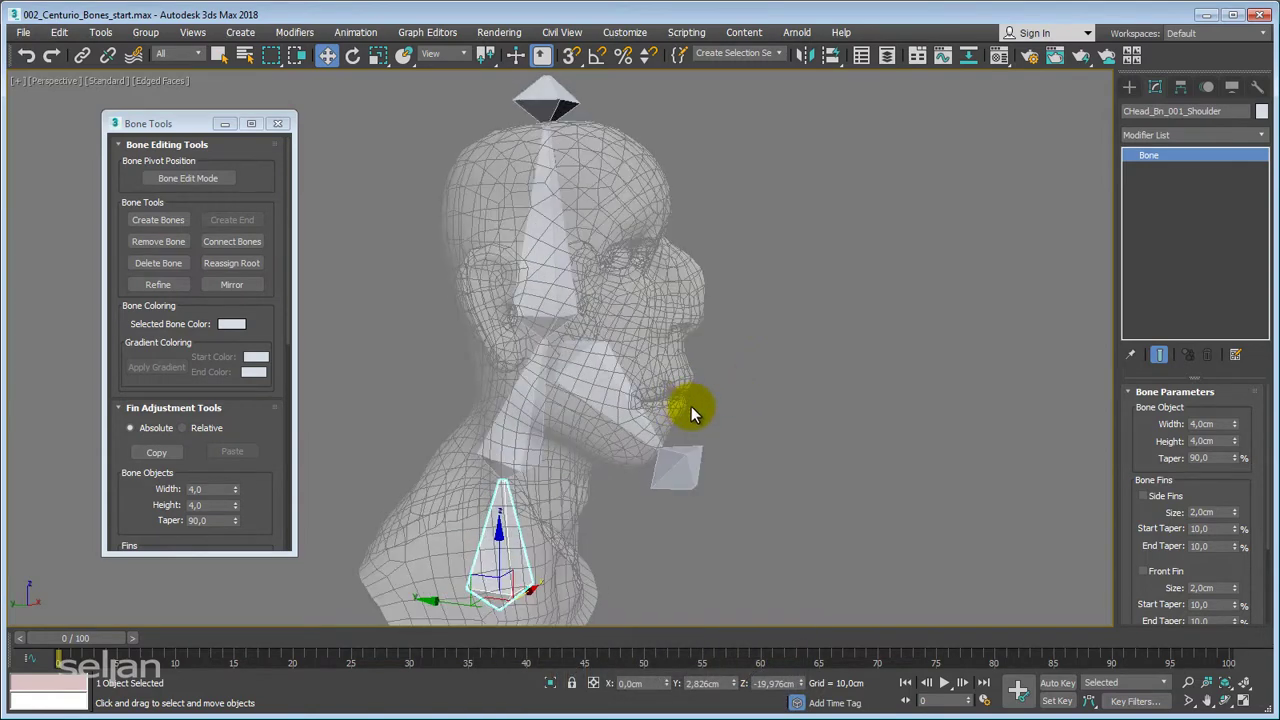
# Examine how the separate jaw bone sits relative to the shoulder, neck and head bones from several angles.
pyautogui.click(611, 389)
pyautogui.keyDown('alt'); pyautogui.moveTo(611, 389); pyautogui.dragTo(608, 363, button='middle'); pyautogui.keyUp('alt')
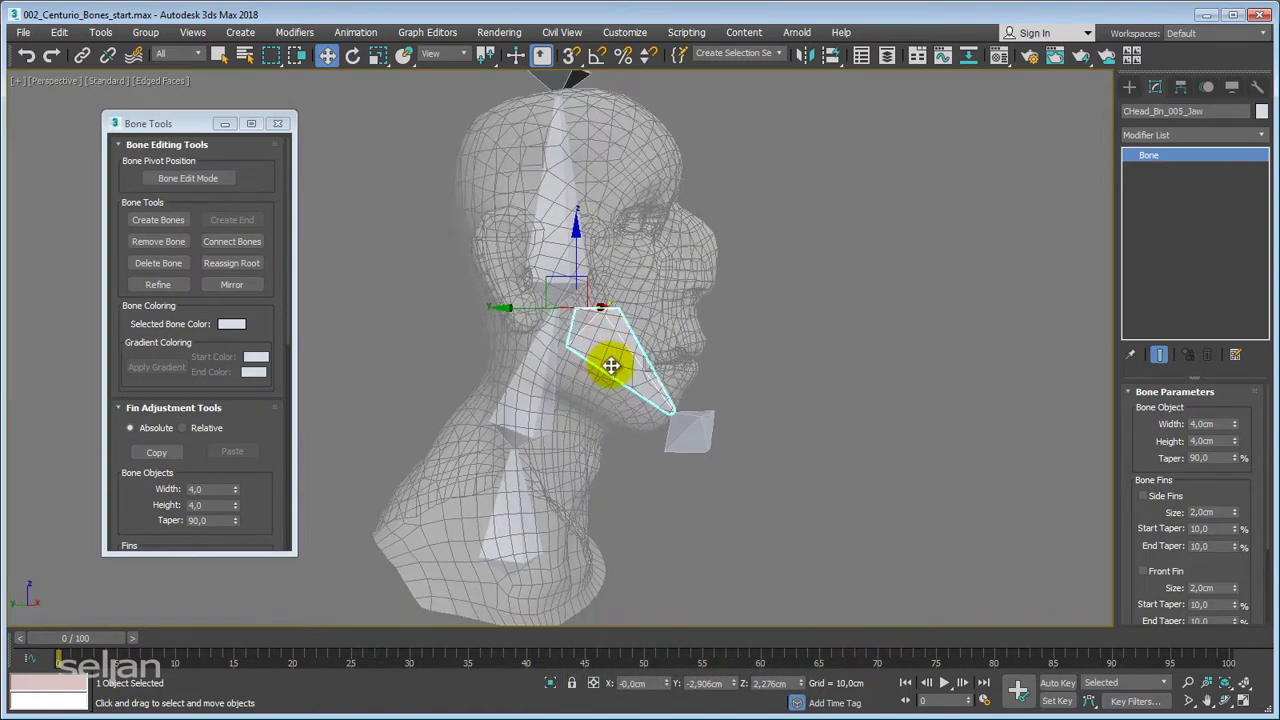
pyautogui.click(496, 545)
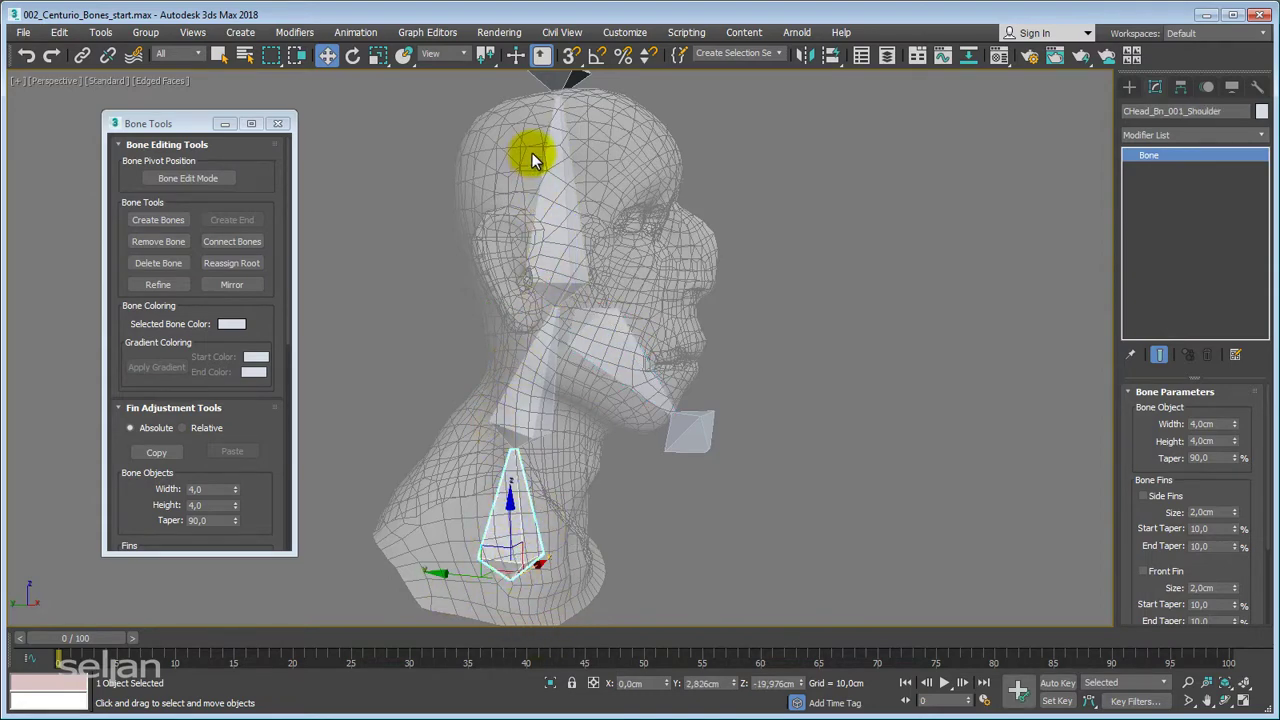
pyautogui.click(625, 362)
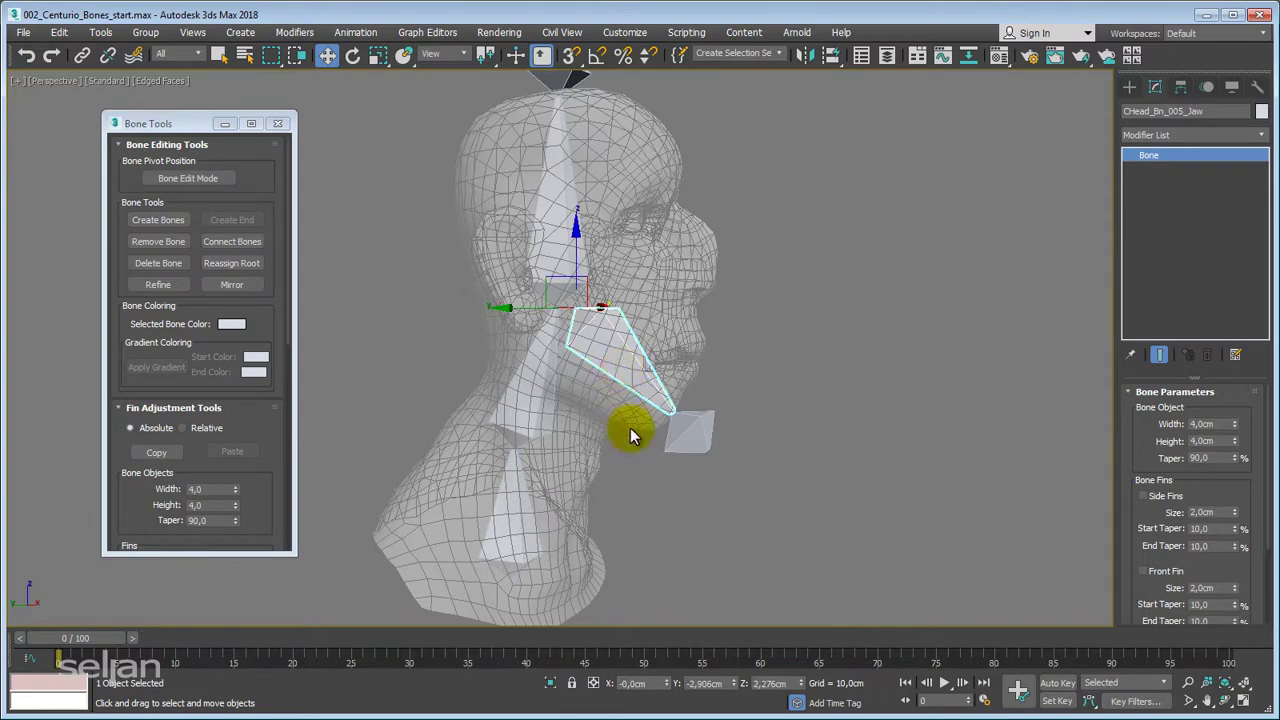
pyautogui.moveTo(630, 435); pyautogui.dragTo(565, 480, button='middle')
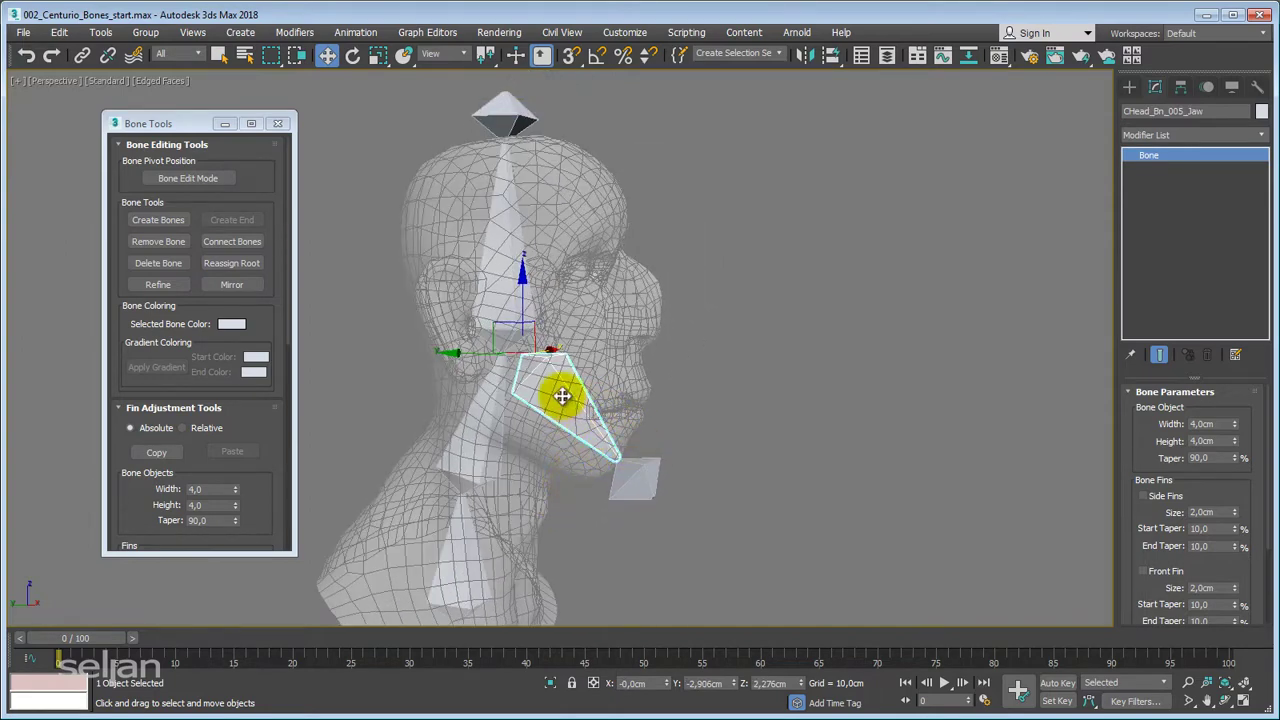
pyautogui.scroll(-4, 557, 371)
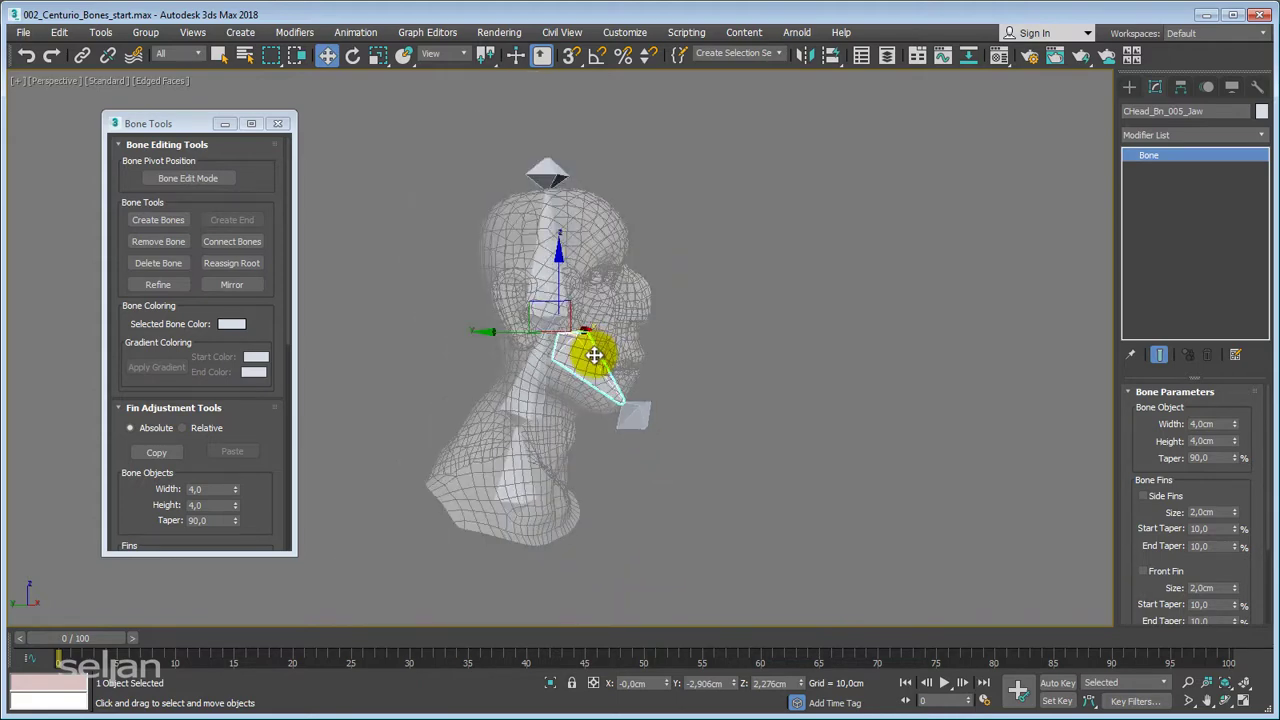
pyautogui.keyDown('alt'); pyautogui.moveTo(595, 356); pyautogui.dragTo(608, 420, button='middle'); pyautogui.keyUp('alt')
pyautogui.scroll(4, 572, 360)
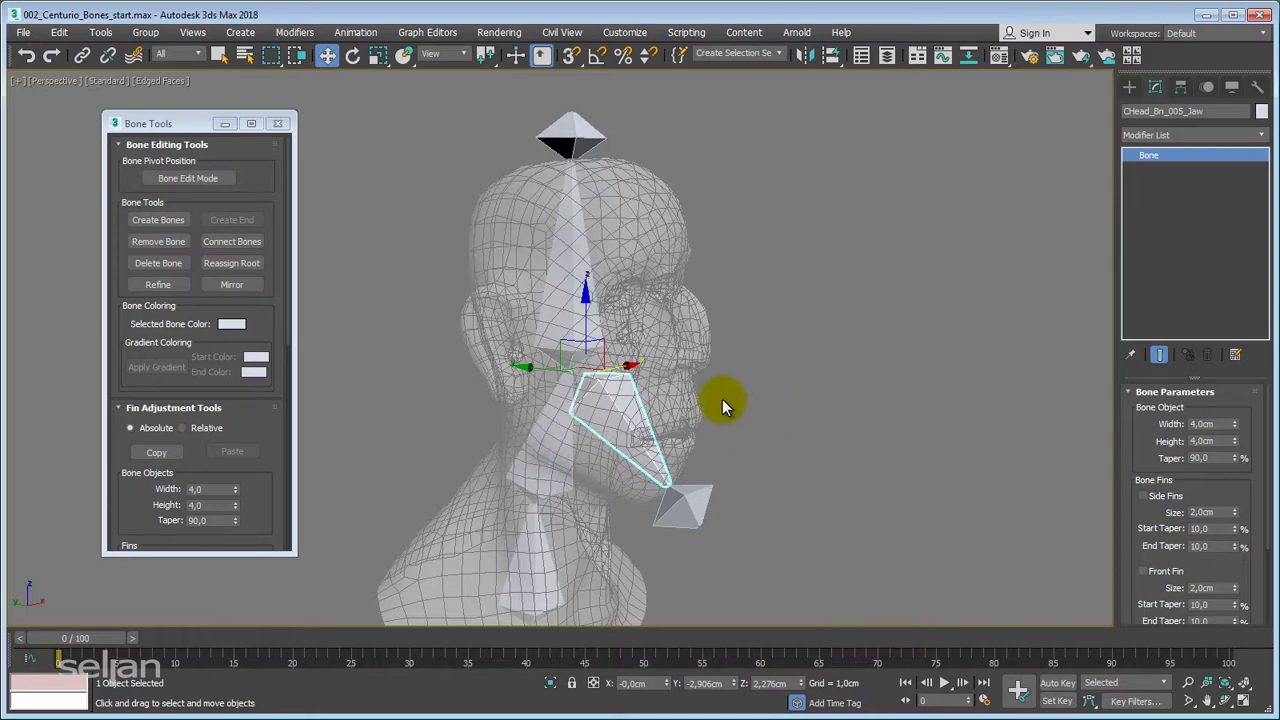
pyautogui.moveTo(704, 366)
pyautogui.mouseDown(button='middle')
pyautogui.moveTo(723, 366)
pyautogui.moveTo(717, 376)
pyautogui.mouseUp(button='middle')
pyautogui.scroll(-4, 710, 358)
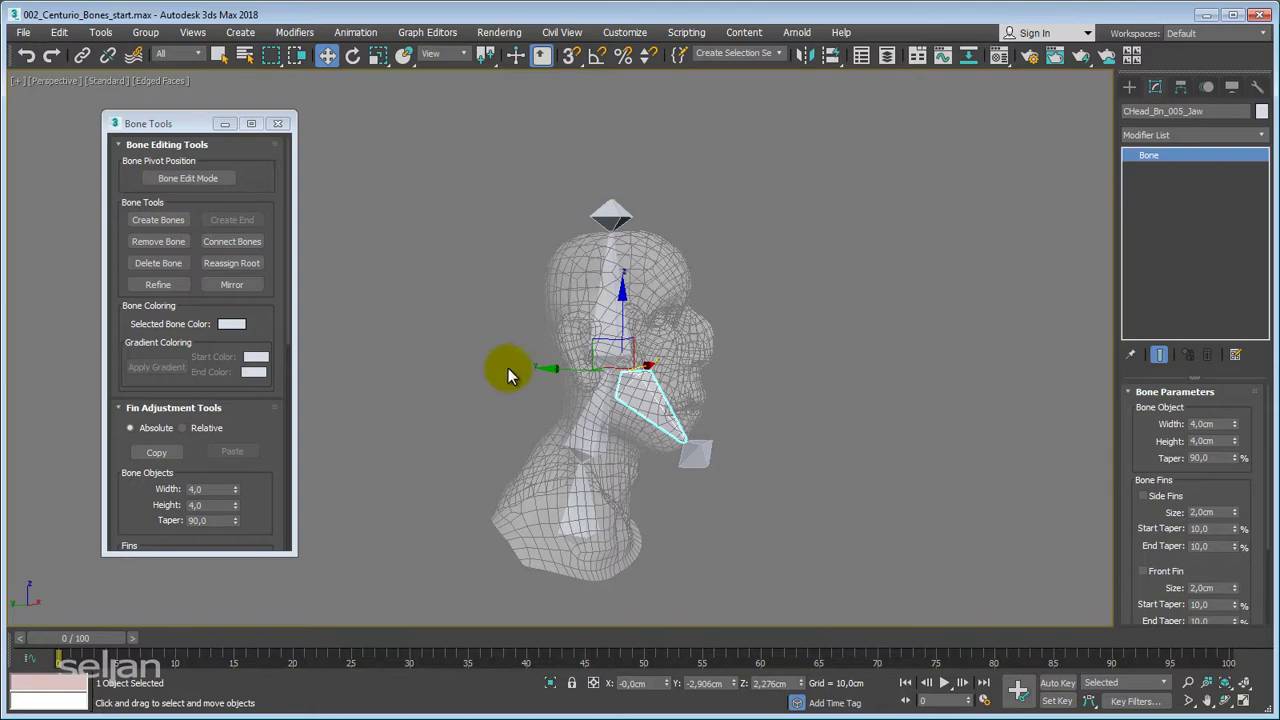
# Link the jaw bone CHead_Bn_005_Jaw to the head bone CHead_Bn_003_Head as its parent.
pyautogui.keyDown('alt'); pyautogui.moveTo(508, 368); pyautogui.dragTo(450, 388, button='middle'); pyautogui.keyUp('alt')
pyautogui.scroll(5, 394, 391)
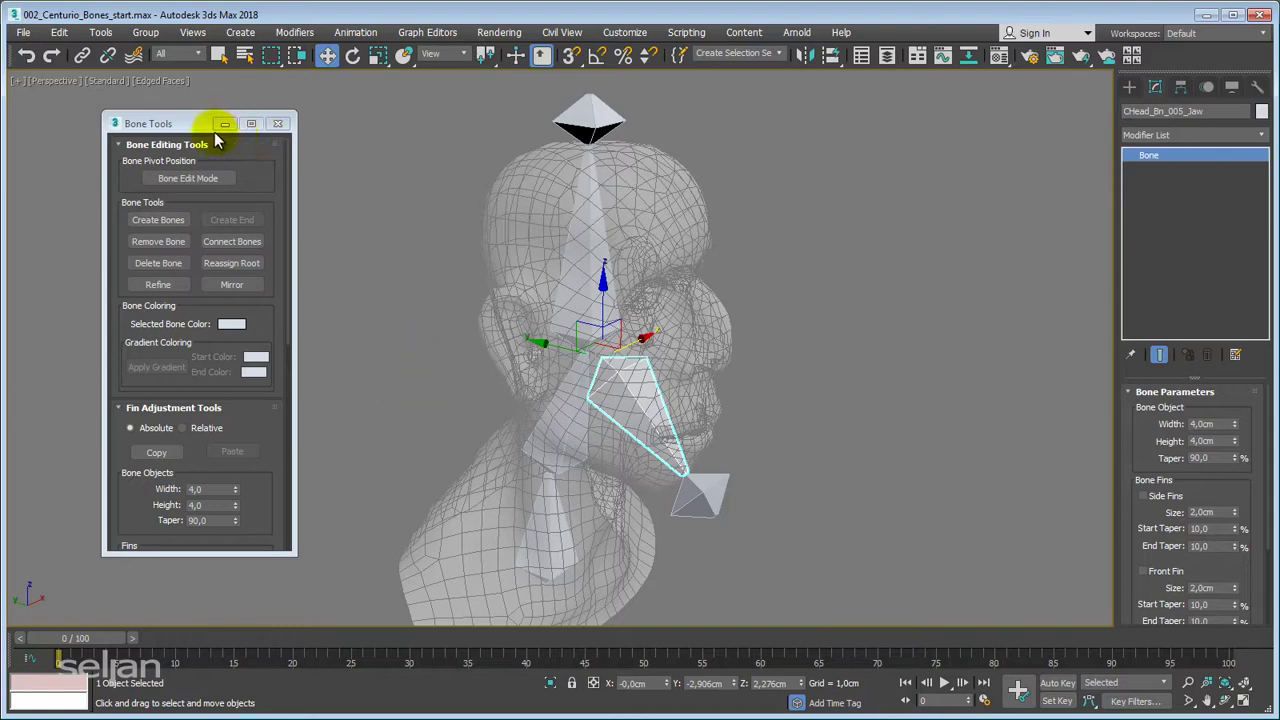
pyautogui.click(78, 58)
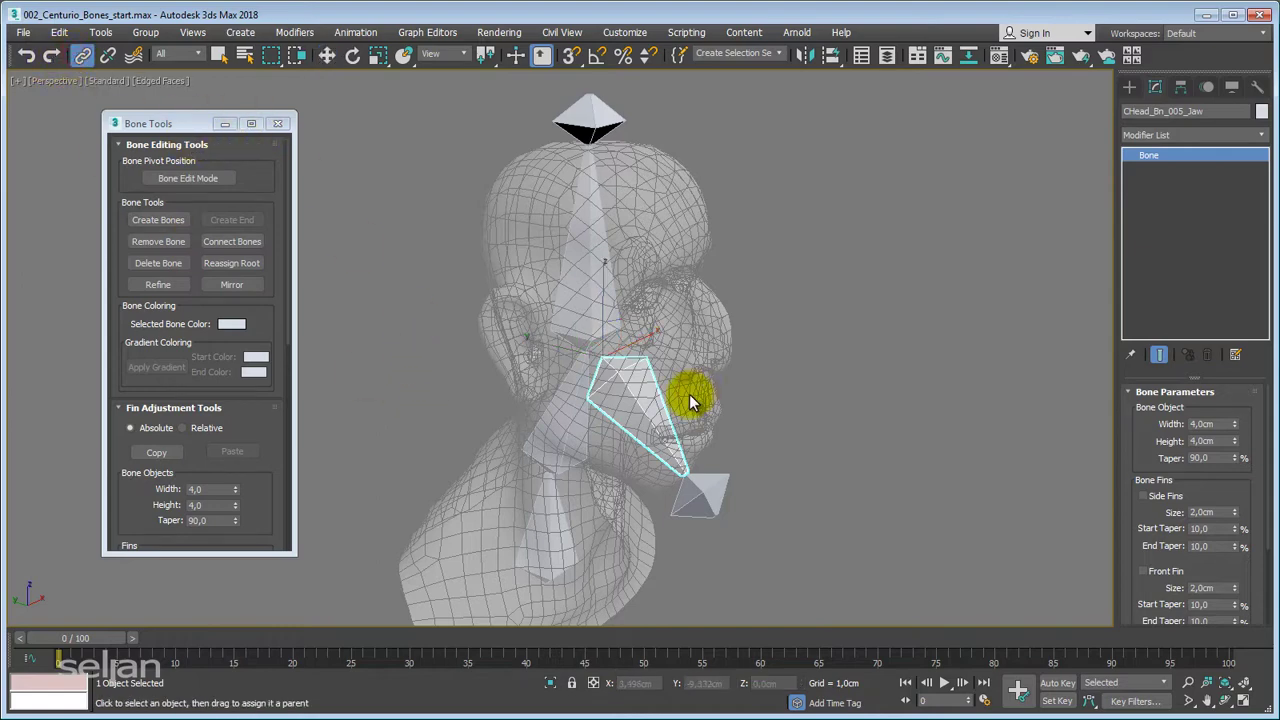
pyautogui.keyDown('alt'); pyautogui.moveTo(657, 428); pyautogui.dragTo(716, 390, button='middle'); pyautogui.keyUp('alt')
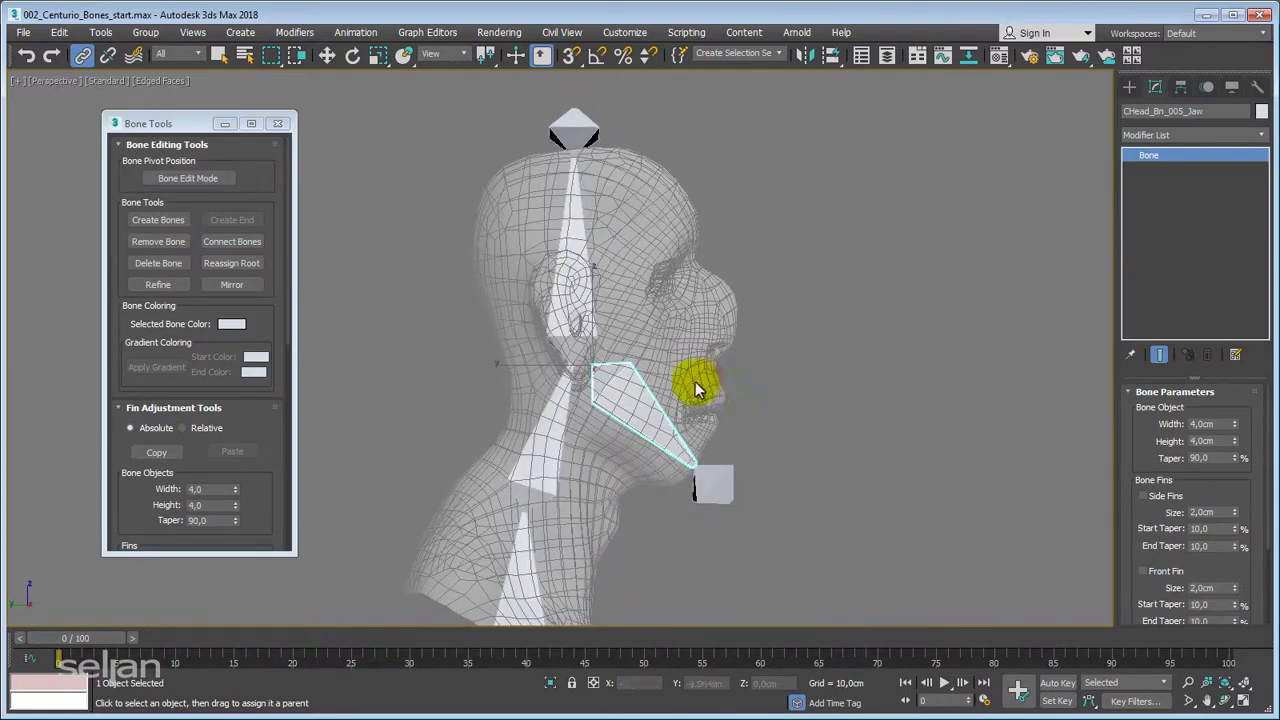
pyautogui.click(656, 408)
pyautogui.moveTo(780, 407); pyautogui.dragTo(575, 233)
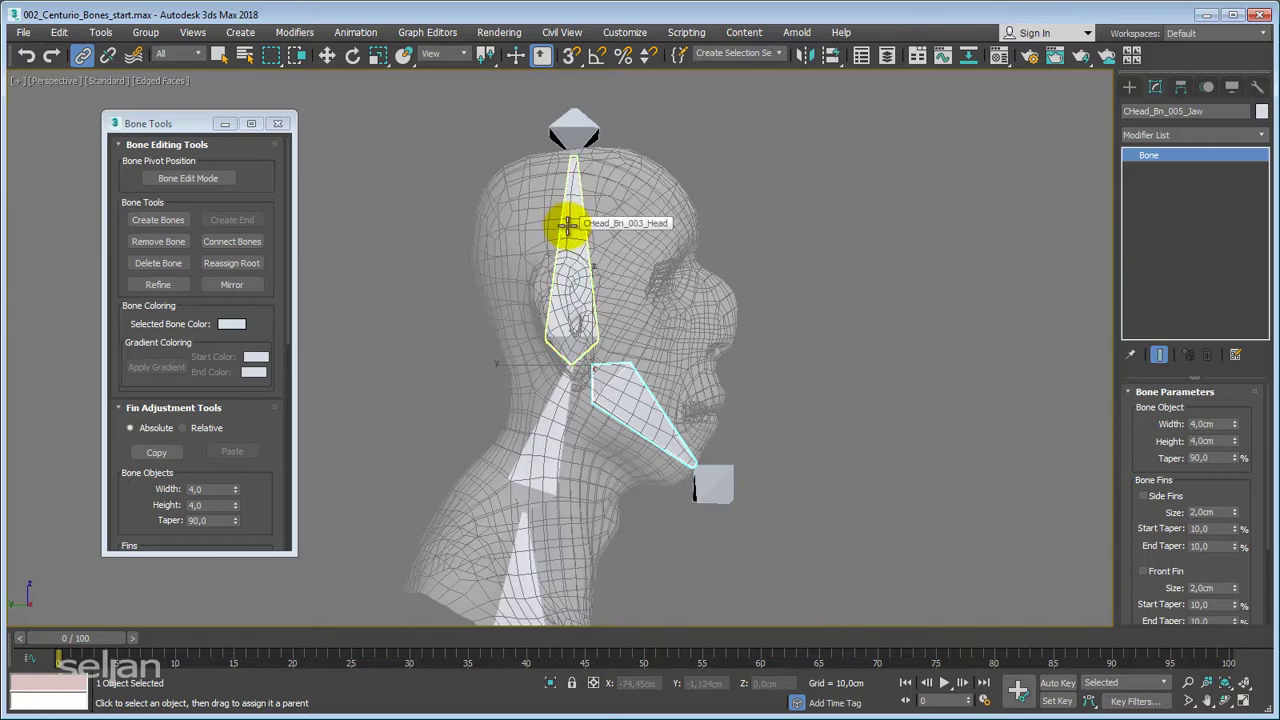
pyautogui.moveTo(645, 340)
pyautogui.keyDown('alt'); pyautogui.mouseDown(button='middle')
pyautogui.moveTo(634, 354)
pyautogui.moveTo(545, 355)
pyautogui.moveTo(603, 354)
pyautogui.moveTo(549, 366)
pyautogui.moveTo(634, 329)
pyautogui.mouseUp(button='middle'); pyautogui.keyUp('alt')
pyautogui.scroll(-3, 634, 329)
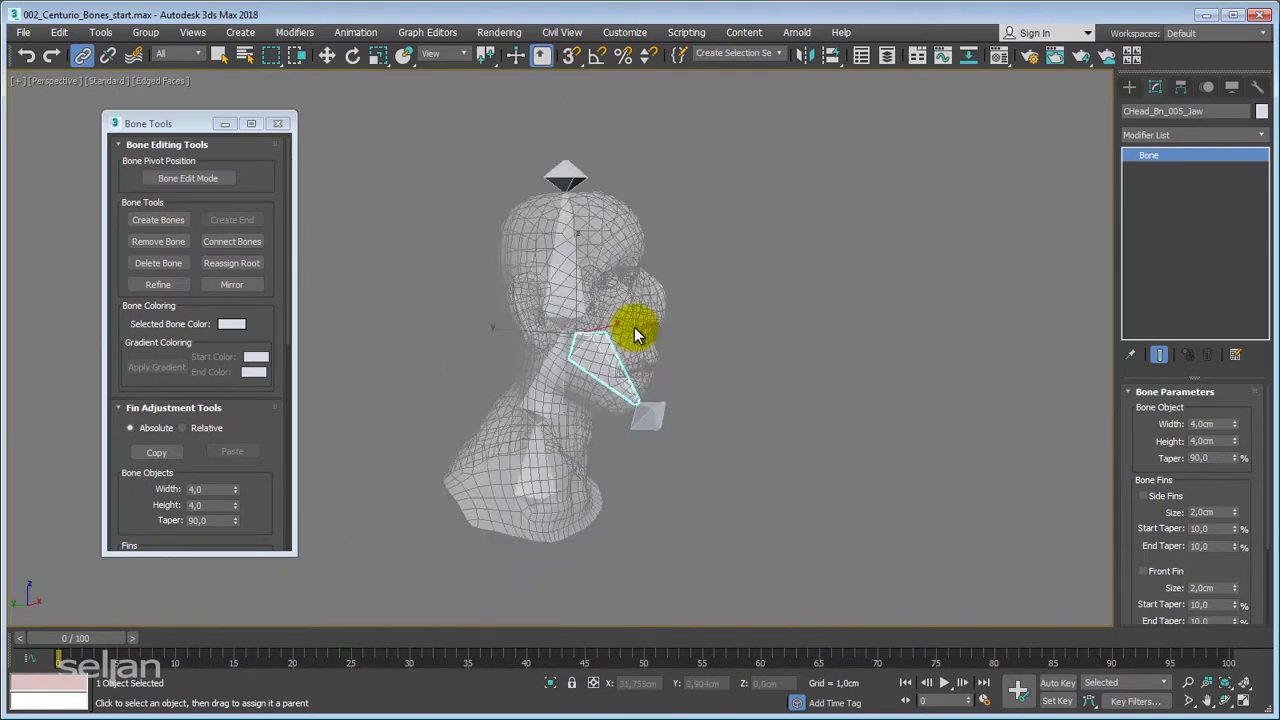
# Leave linking, select the shoulder bone for moving, and hold the current scene state.
pyautogui.rightClick(634, 327)
pyautogui.click(556, 479)
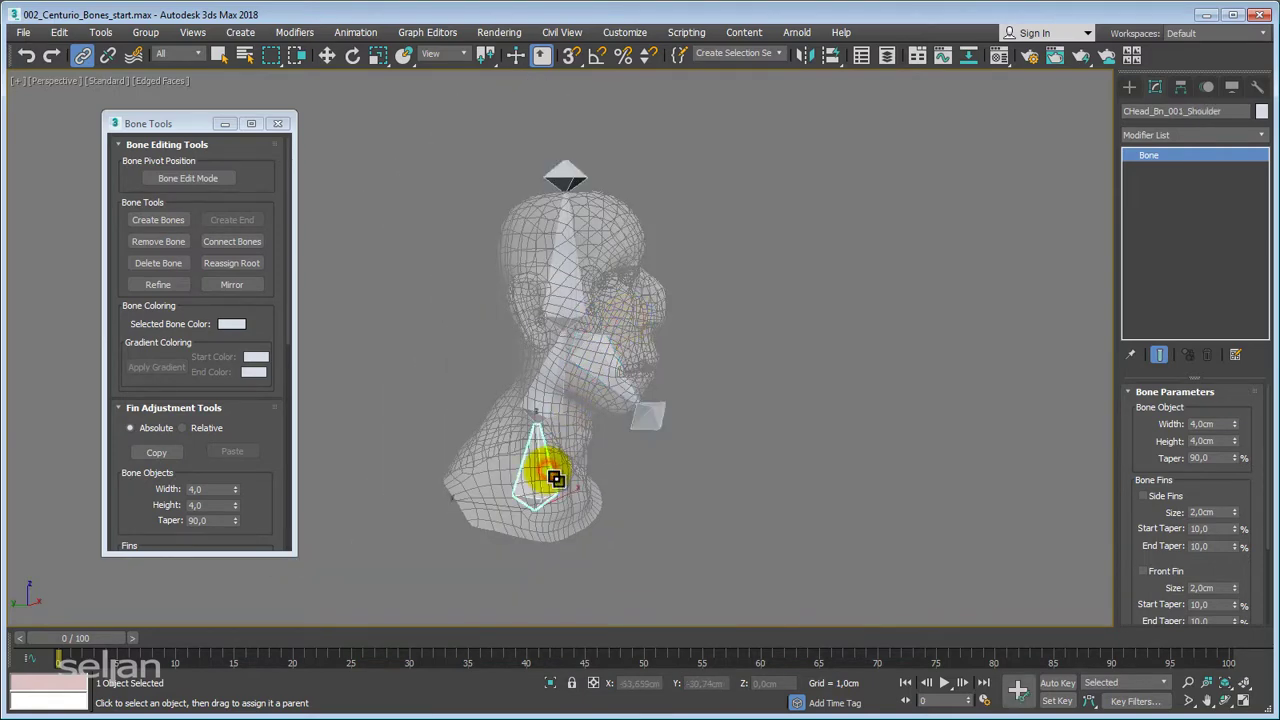
pyautogui.press('w')
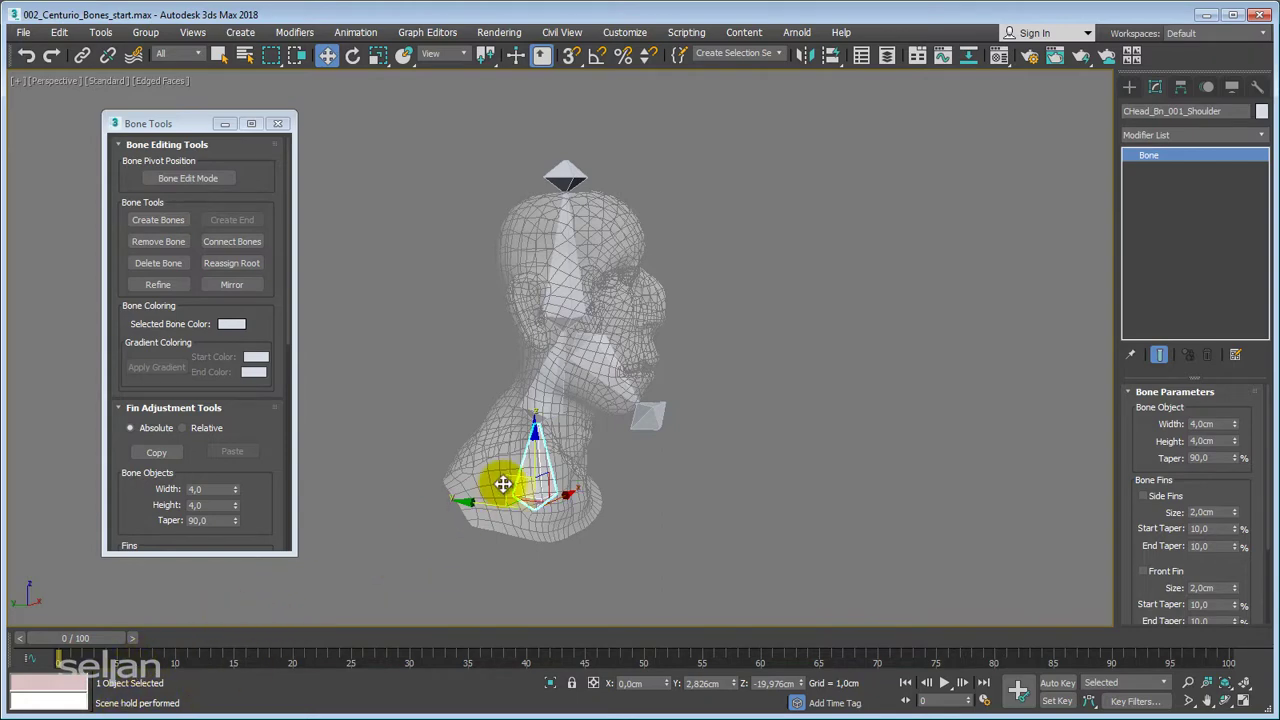
pyautogui.moveTo(464, 406); pyautogui.dragTo(423, 449, button='middle')
pyautogui.scroll(3, 457, 389)
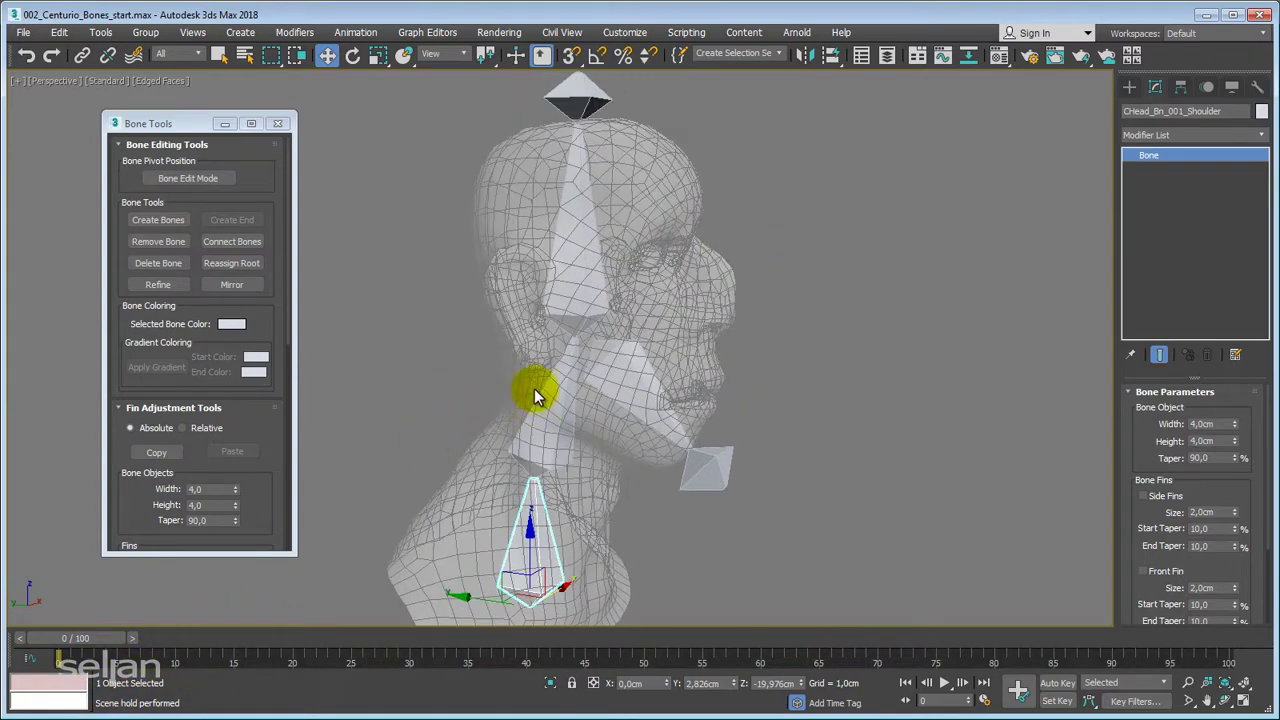
# Rotate the head bone to test whether the jaw bone follows, and fetch the held scene to restore the pose.
pyautogui.click(545, 280)
pyautogui.moveTo(551, 280); pyautogui.dragTo(535, 292, button='middle')
pyautogui.press('e')
pyautogui.moveTo(526, 347); pyautogui.dragTo(700, 374)
pyautogui.moveTo(692, 394); pyautogui.dragTo(735, 347, button='middle')
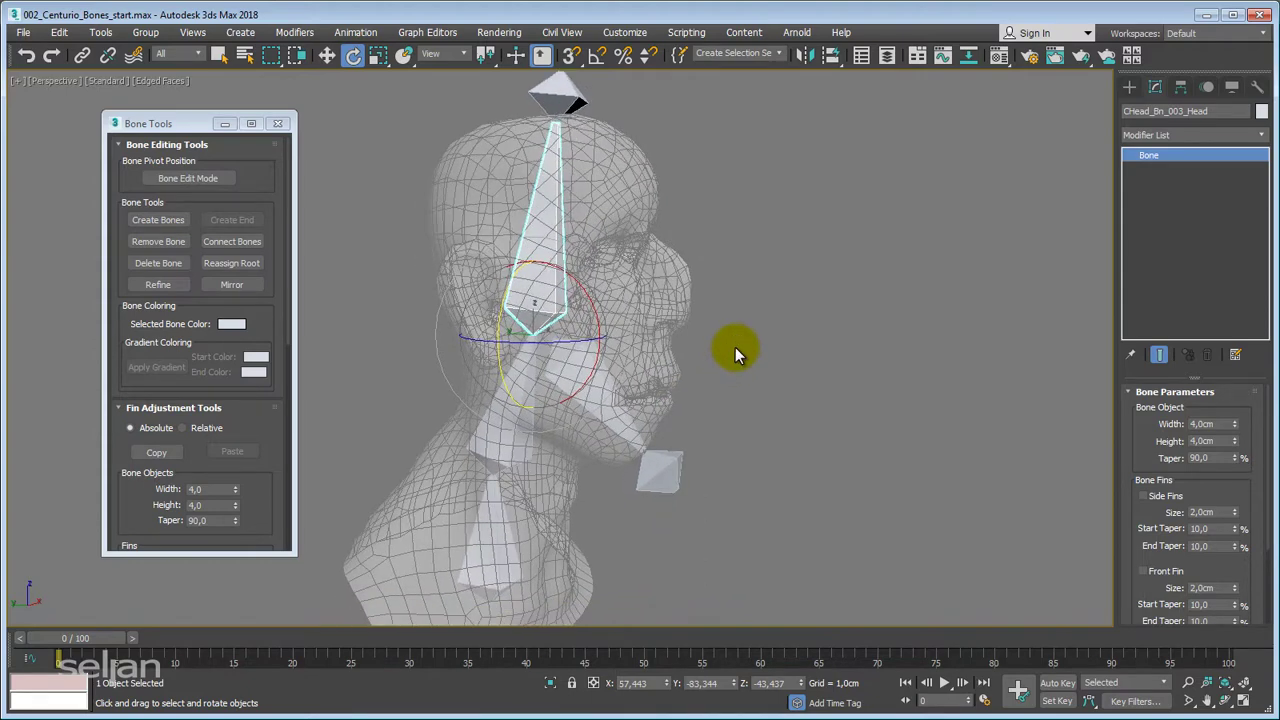
pyautogui.hotkey('ctrl', 'alt', 'f')
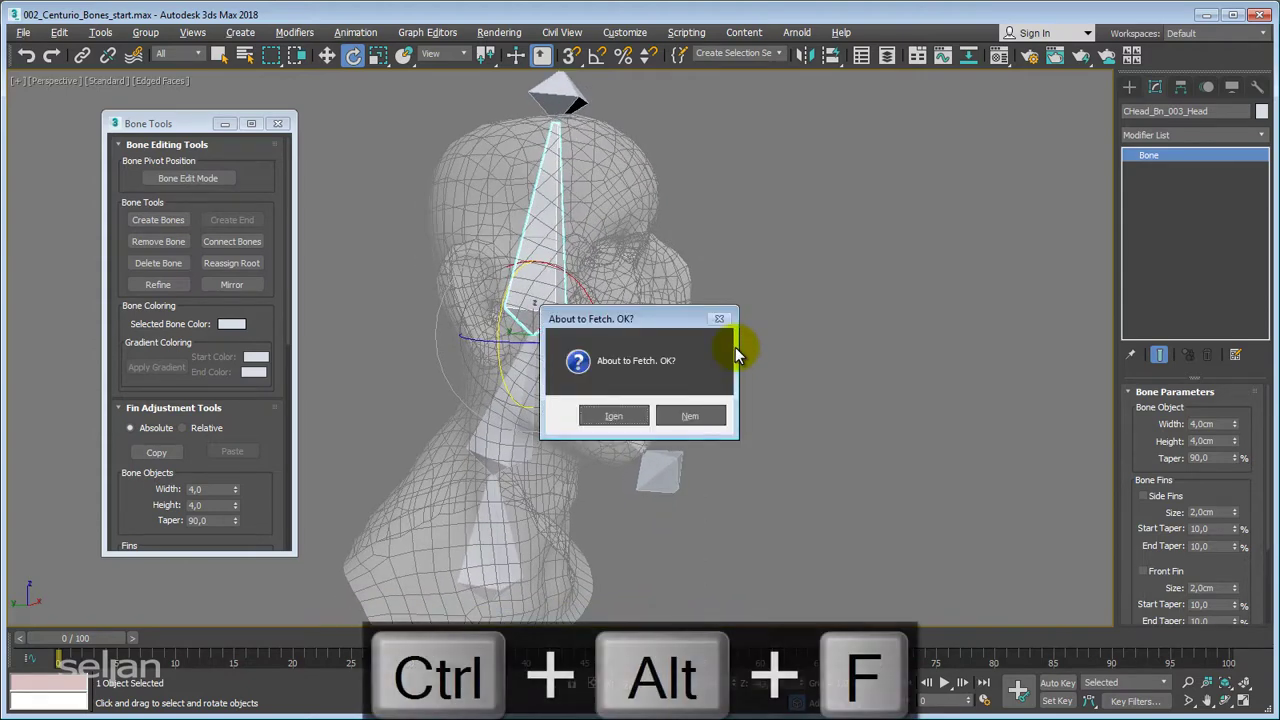
pyautogui.moveTo(636, 321); pyautogui.dragTo(682, 309)
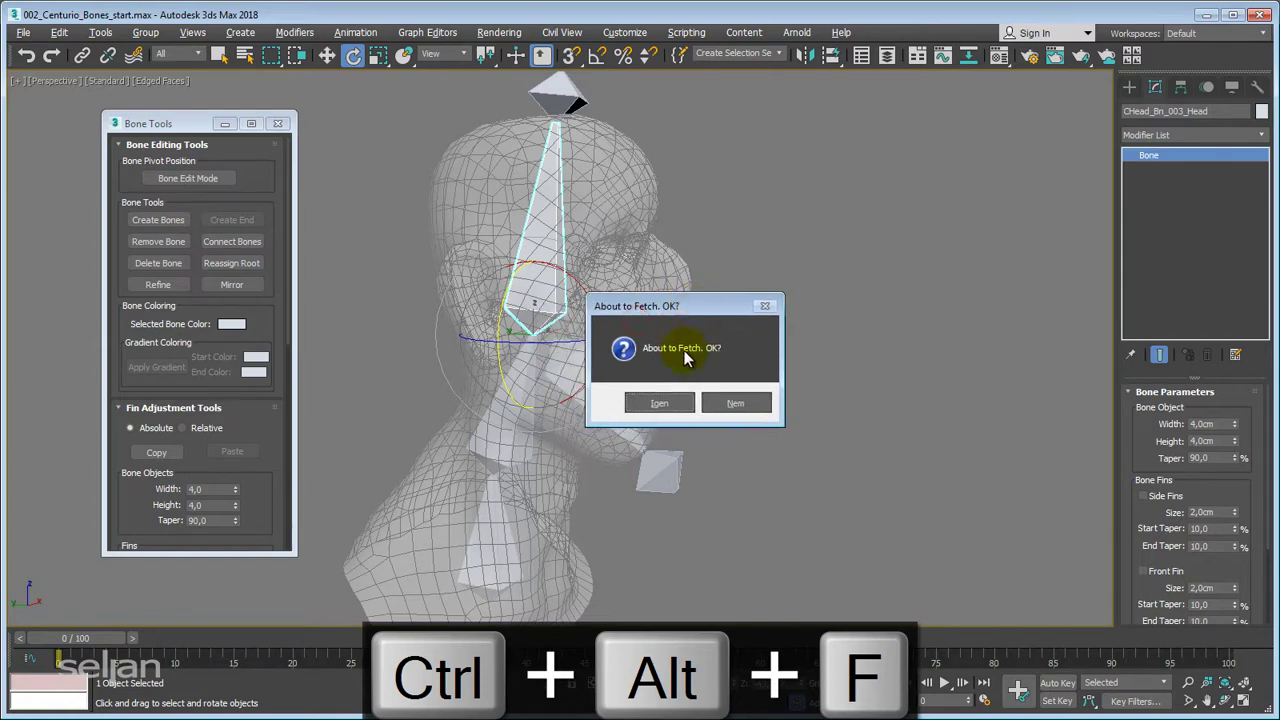
pyautogui.click(657, 404)
# Select the jaw bone and examine its position relative to the head and neck bones.
pyautogui.click(606, 372)
pyautogui.keyDown('alt'); pyautogui.moveTo(606, 372); pyautogui.dragTo(576, 283, button='middle'); pyautogui.keyUp('alt')
pyautogui.scroll(2, 561, 370)
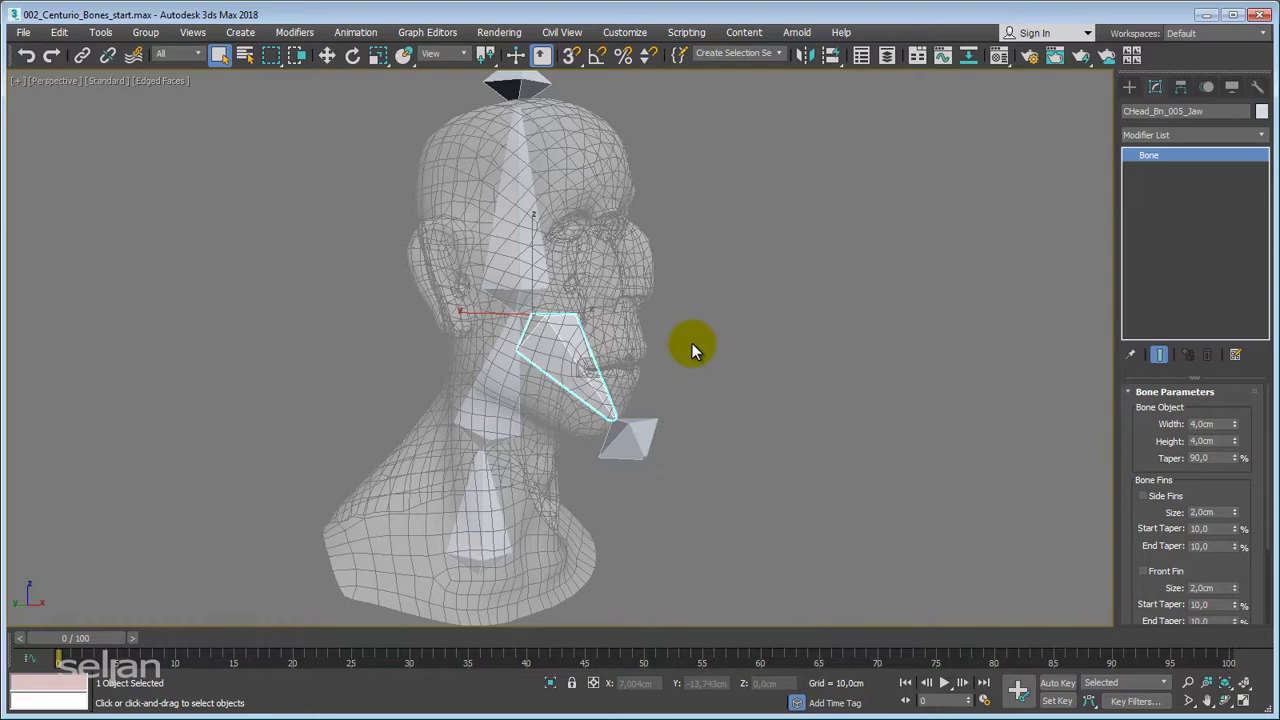
pyautogui.scroll(-5, 690, 378)
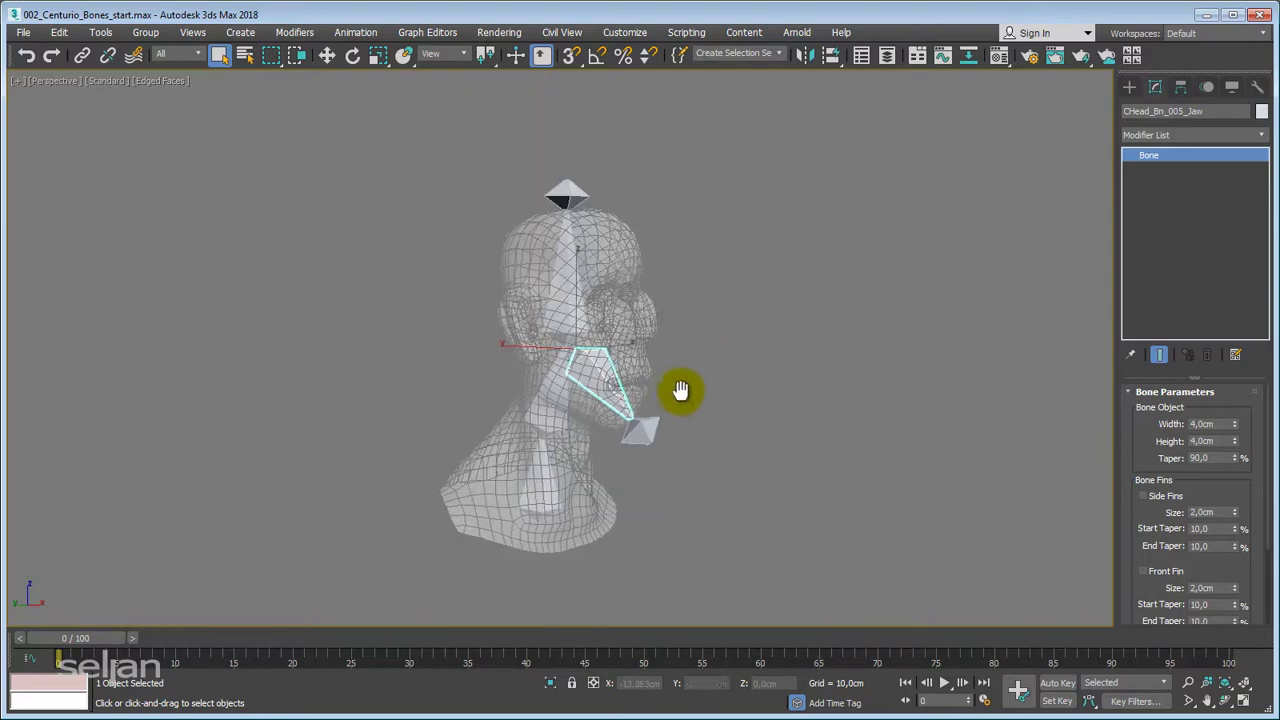
pyautogui.scroll(3, 675, 392)
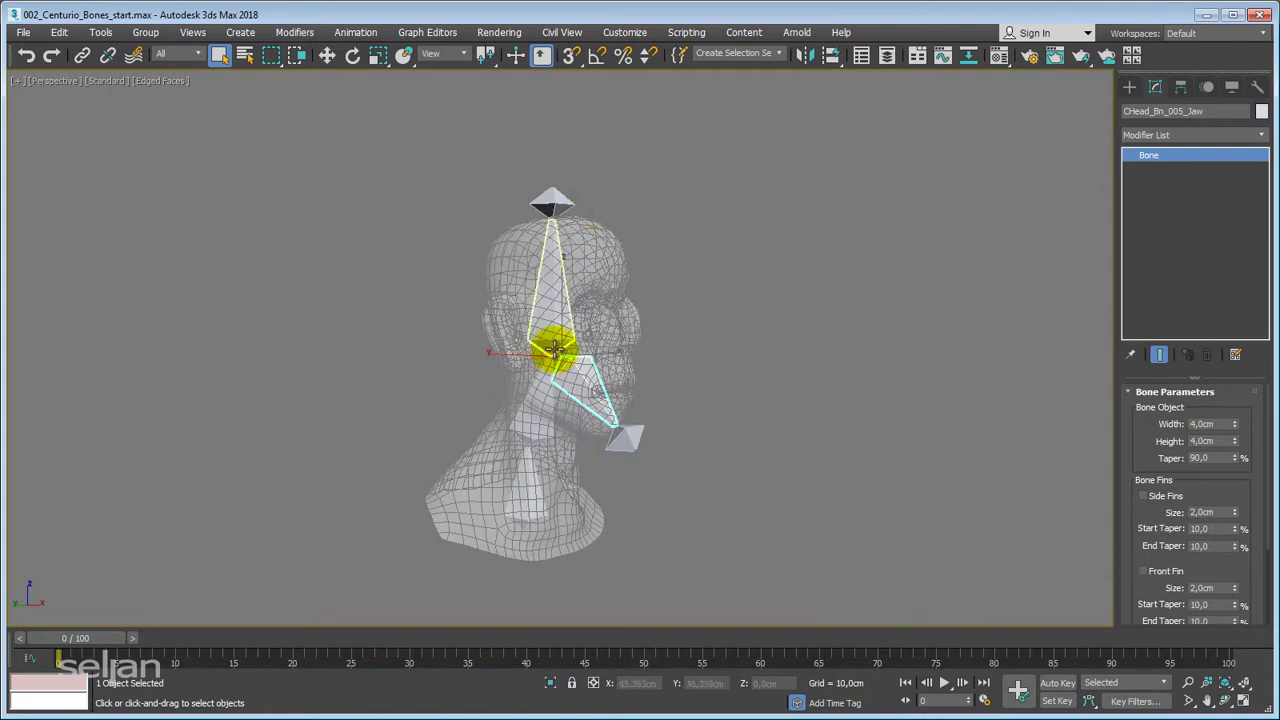
pyautogui.scroll(3, 490, 340)
pyautogui.moveTo(490, 335); pyautogui.dragTo(396, 317, button='middle')
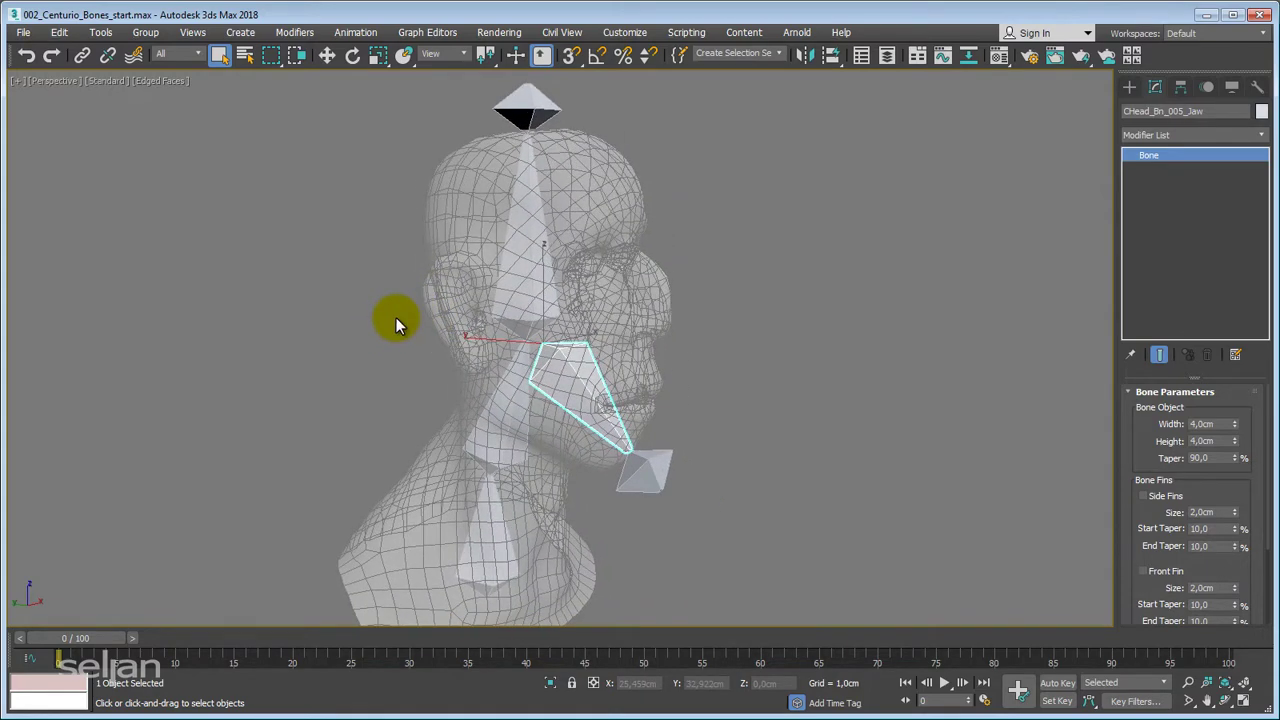
# Open a new Schematic View, close its Display floater, and enlarge the window to show the whole bone hierarchy.
pyautogui.click(430, 33)
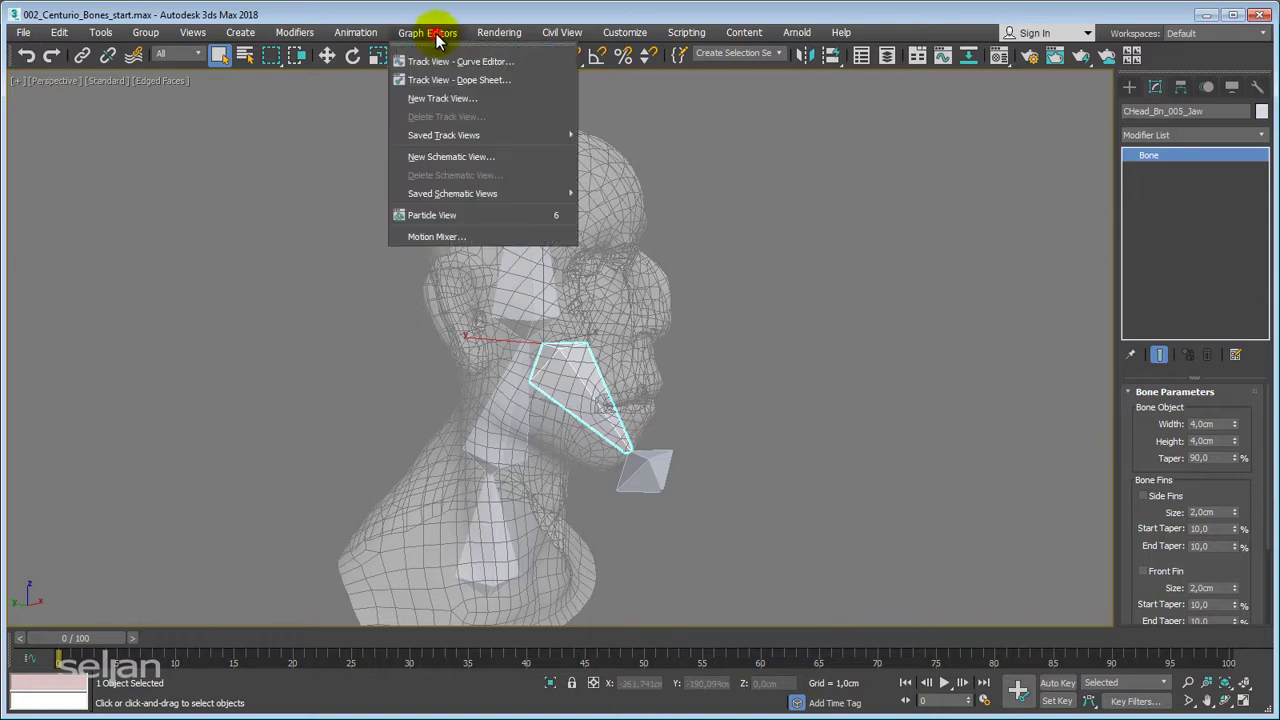
pyautogui.click(447, 158)
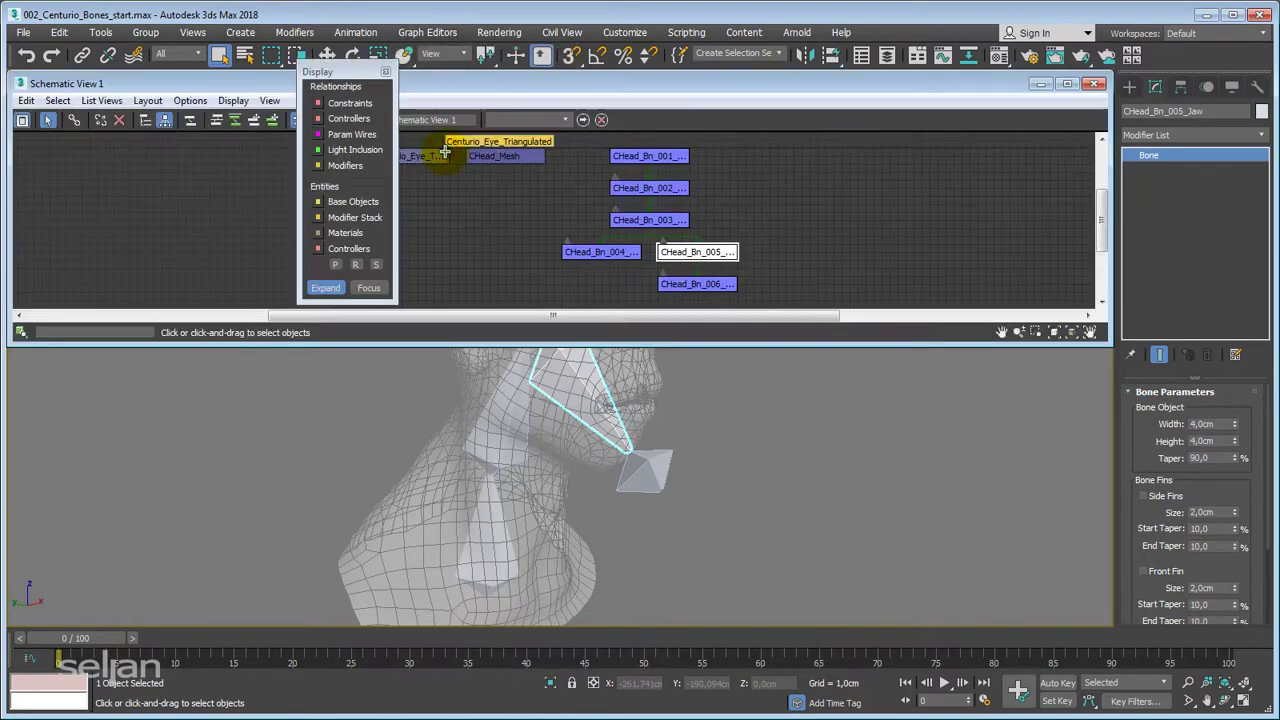
pyautogui.click(363, 103)
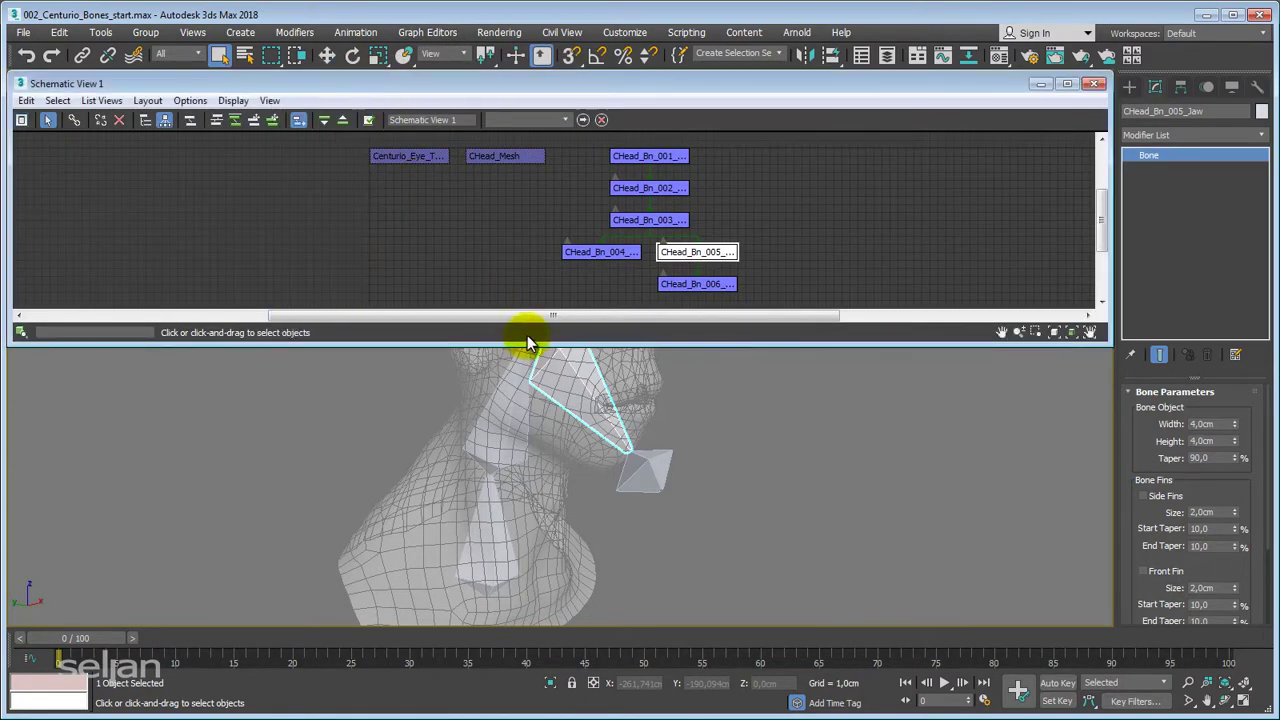
pyautogui.moveTo(526, 343); pyautogui.dragTo(527, 478)
pyautogui.moveTo(594, 348); pyautogui.dragTo(547, 366, button='middle')
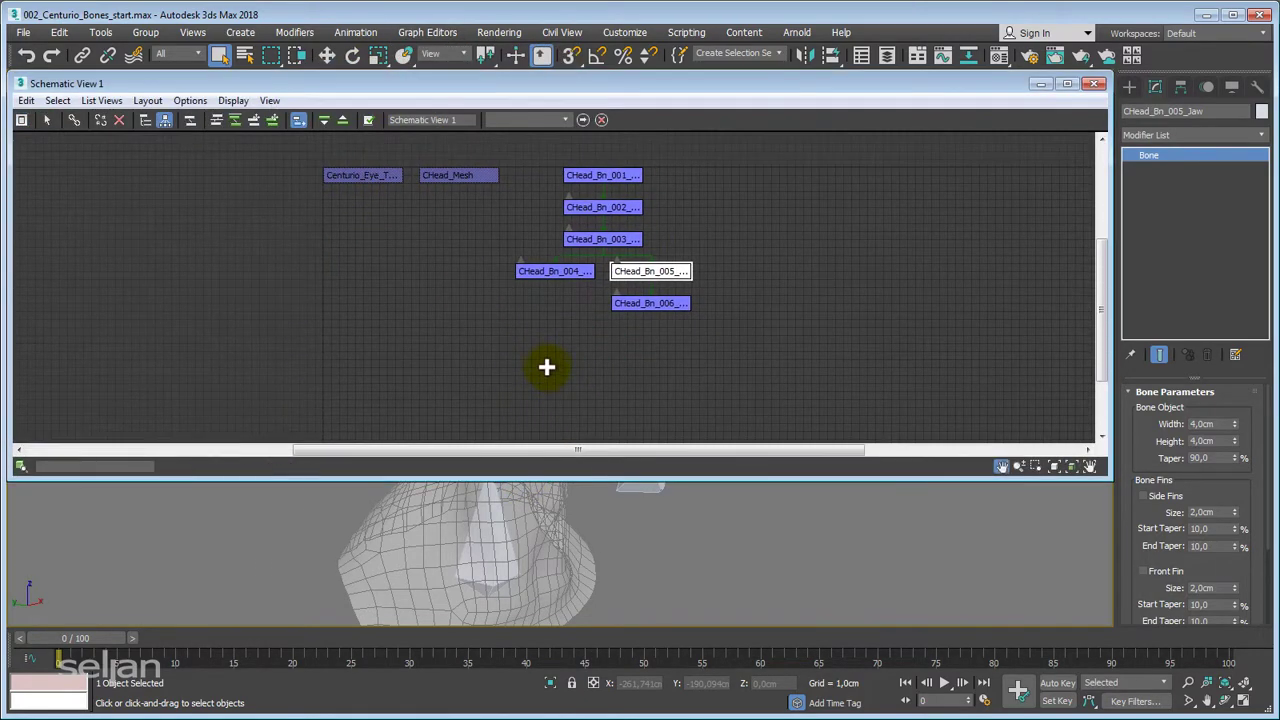
pyautogui.scroll(1, 549, 326)
pyautogui.moveTo(453, 226); pyautogui.dragTo(376, 284, button='middle')
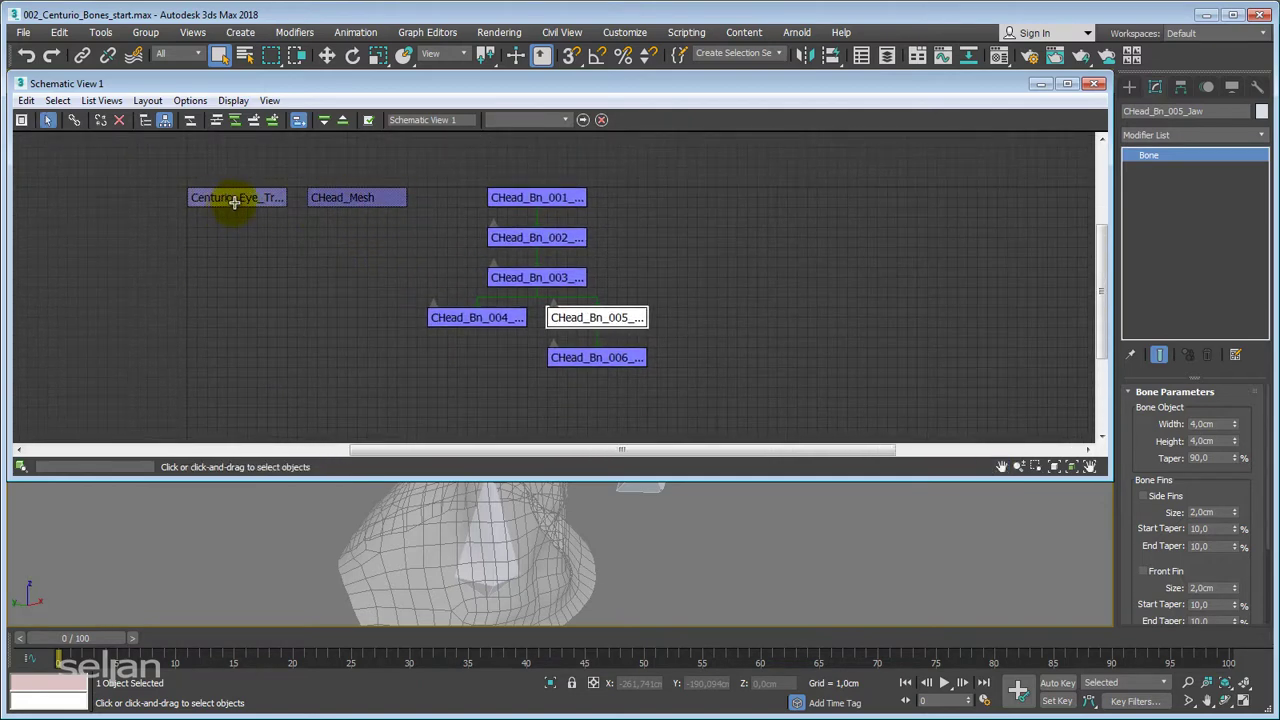
pyautogui.moveTo(316, 271); pyautogui.dragTo(240, 247, button='middle')
pyautogui.moveTo(268, 188); pyautogui.dragTo(250, 213, button='middle')
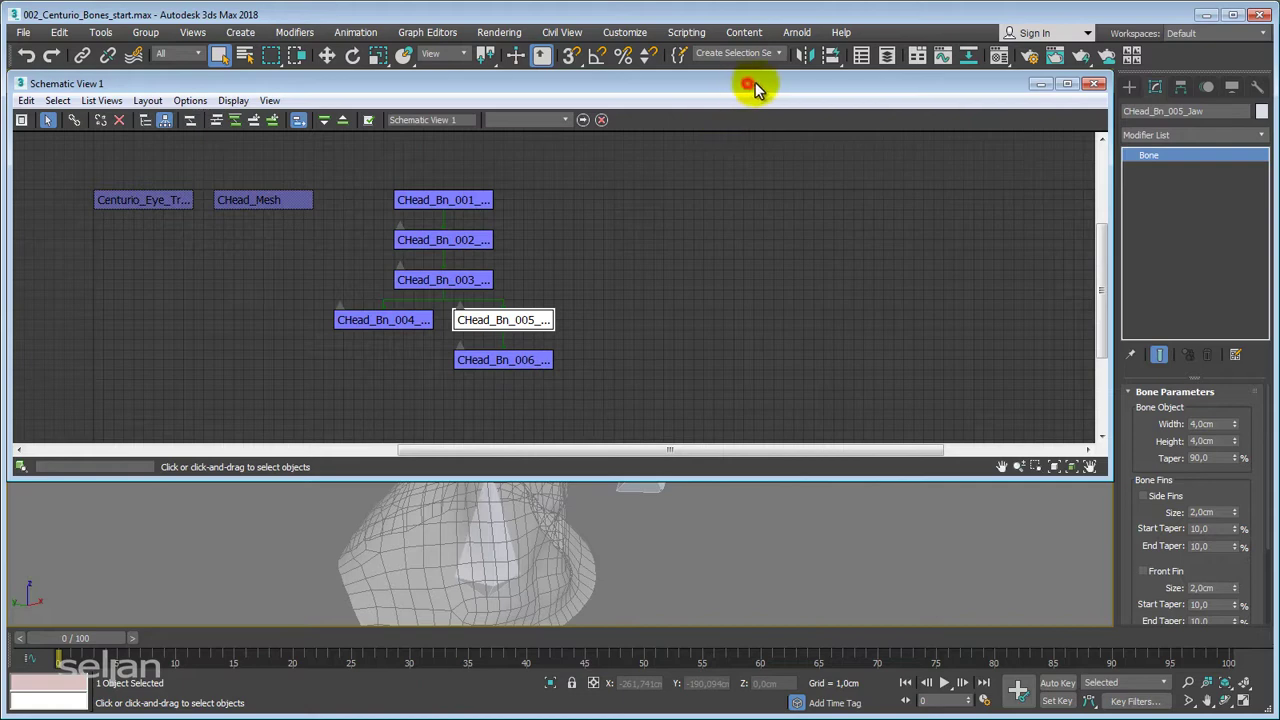
pyautogui.moveTo(755, 82); pyautogui.dragTo(769, 82)
pyautogui.moveTo(681, 289); pyautogui.dragTo(694, 278, button='middle')
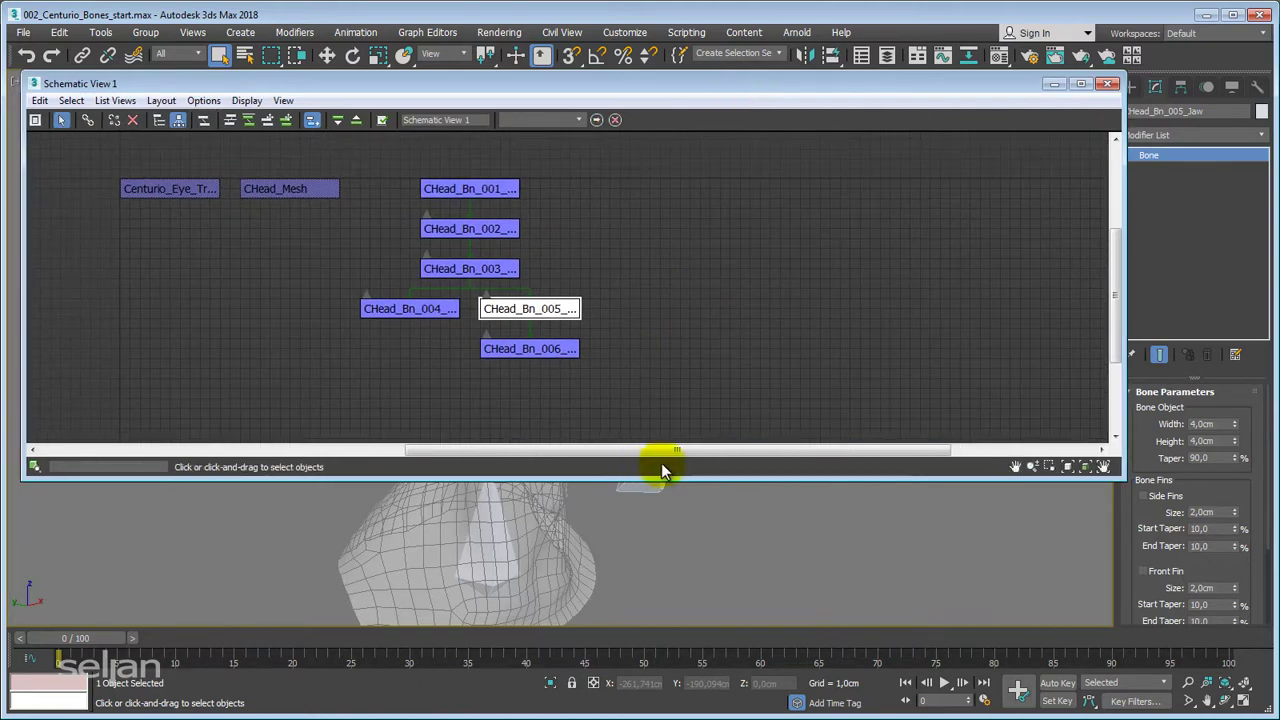
# Select the shoulder bone's node in the schematic and narrow the window so the head and bones show beside it.
pyautogui.click(462, 191)
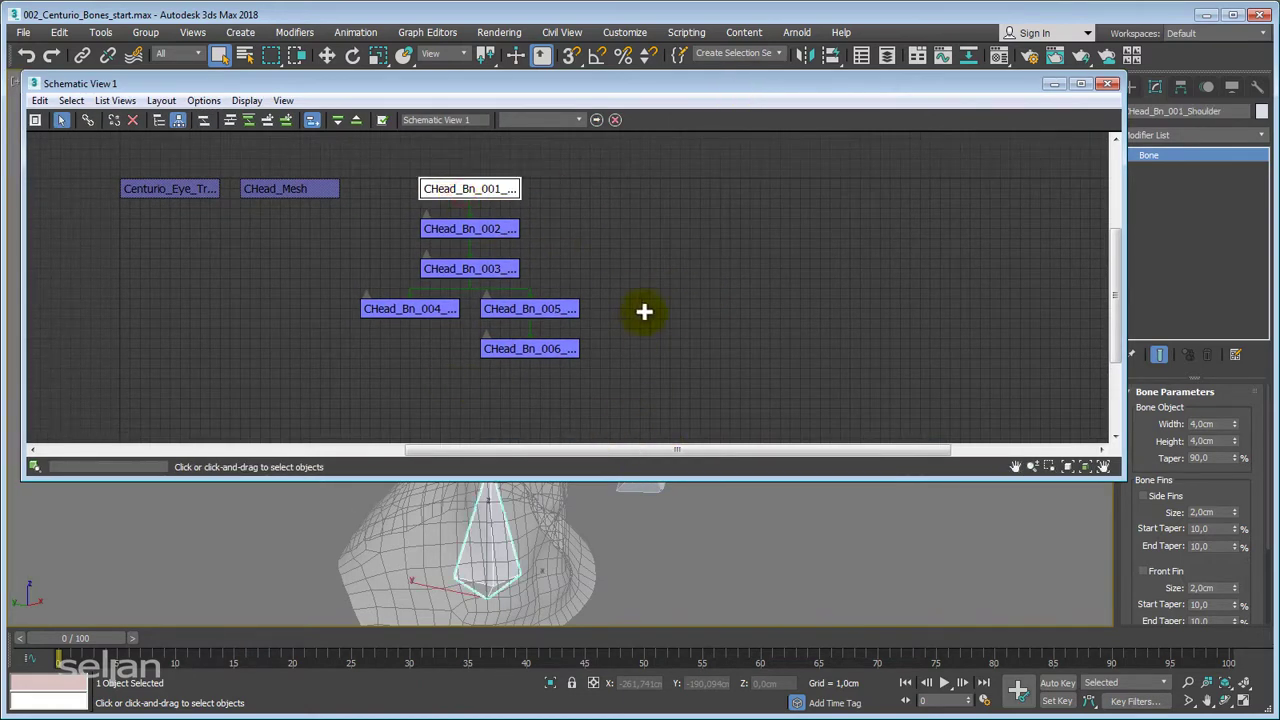
pyautogui.scroll(-2, 646, 309)
pyautogui.moveTo(748, 84); pyautogui.dragTo(755, 83)
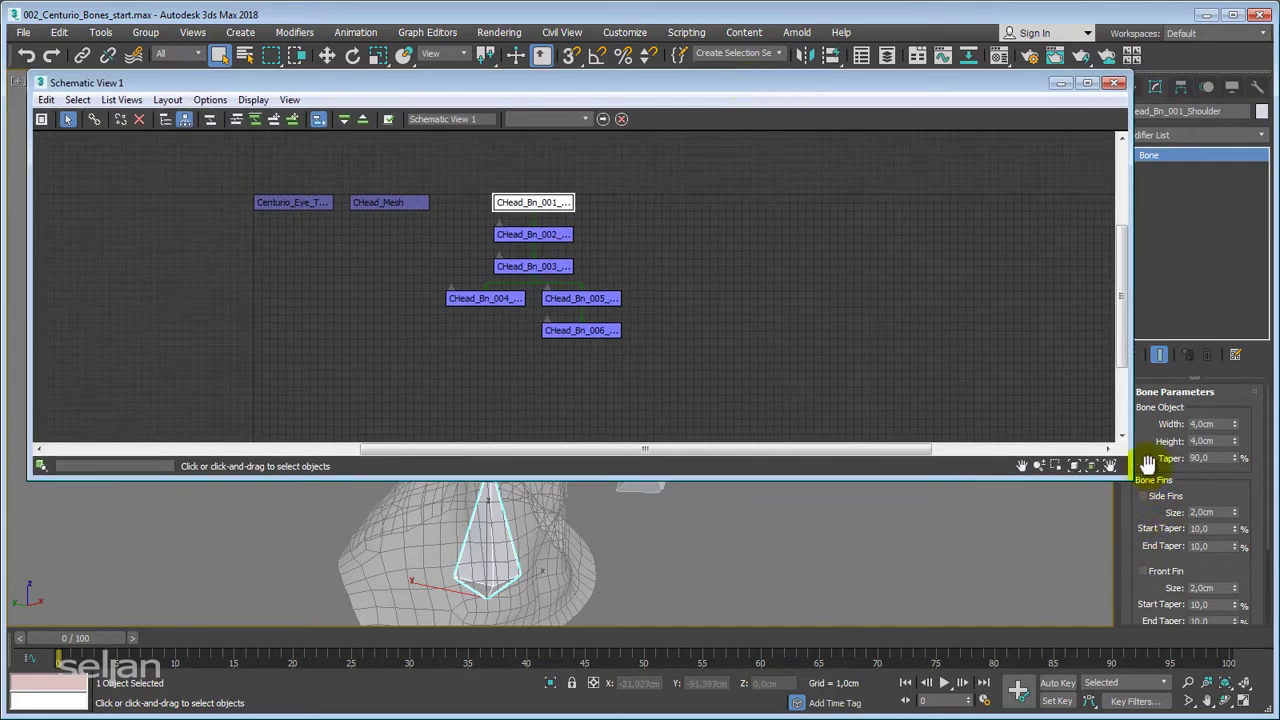
pyautogui.moveTo(1132, 481); pyautogui.dragTo(613, 482)
pyautogui.moveTo(368, 380); pyautogui.dragTo(33, 377, button='middle')
pyautogui.moveTo(598, 264); pyautogui.dragTo(540, 243, button='middle')
pyautogui.moveTo(719, 293); pyautogui.dragTo(1009, 274, button='middle')
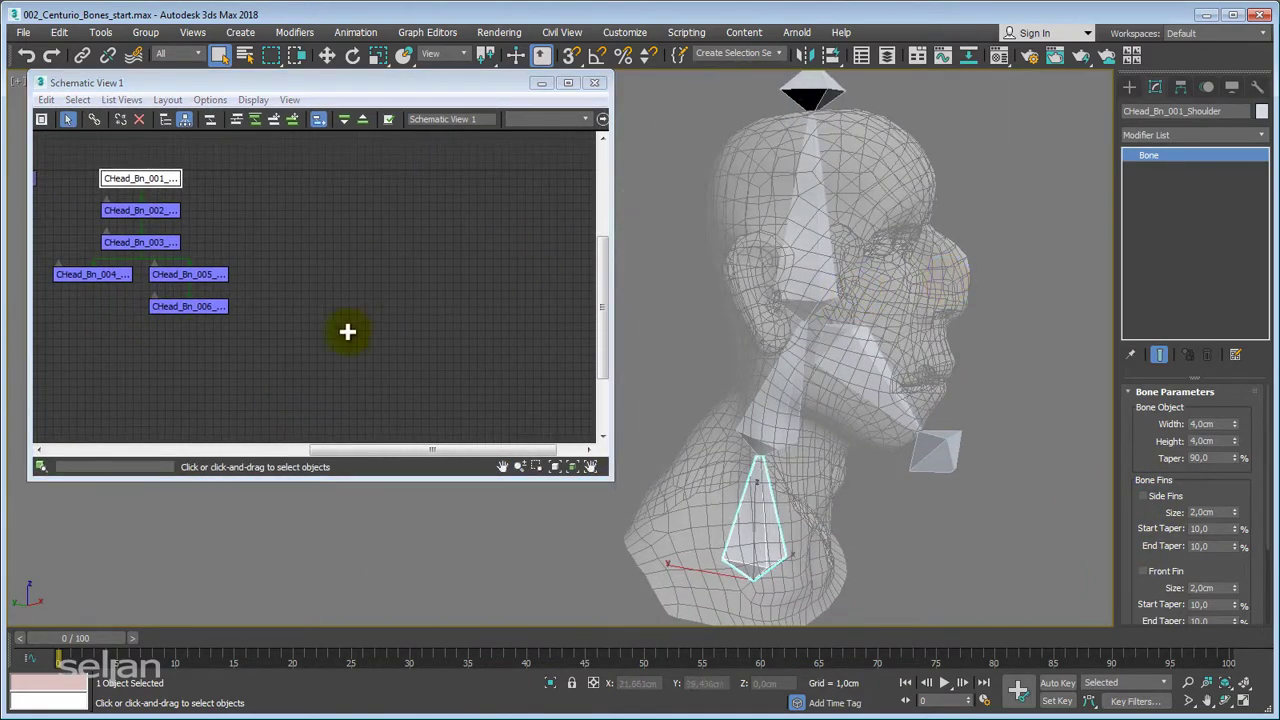
# Check the neck, head, jaw and tip bones in the hierarchy by selecting their schematic nodes one after another.
pyautogui.click(167, 212)
pyautogui.click(148, 240)
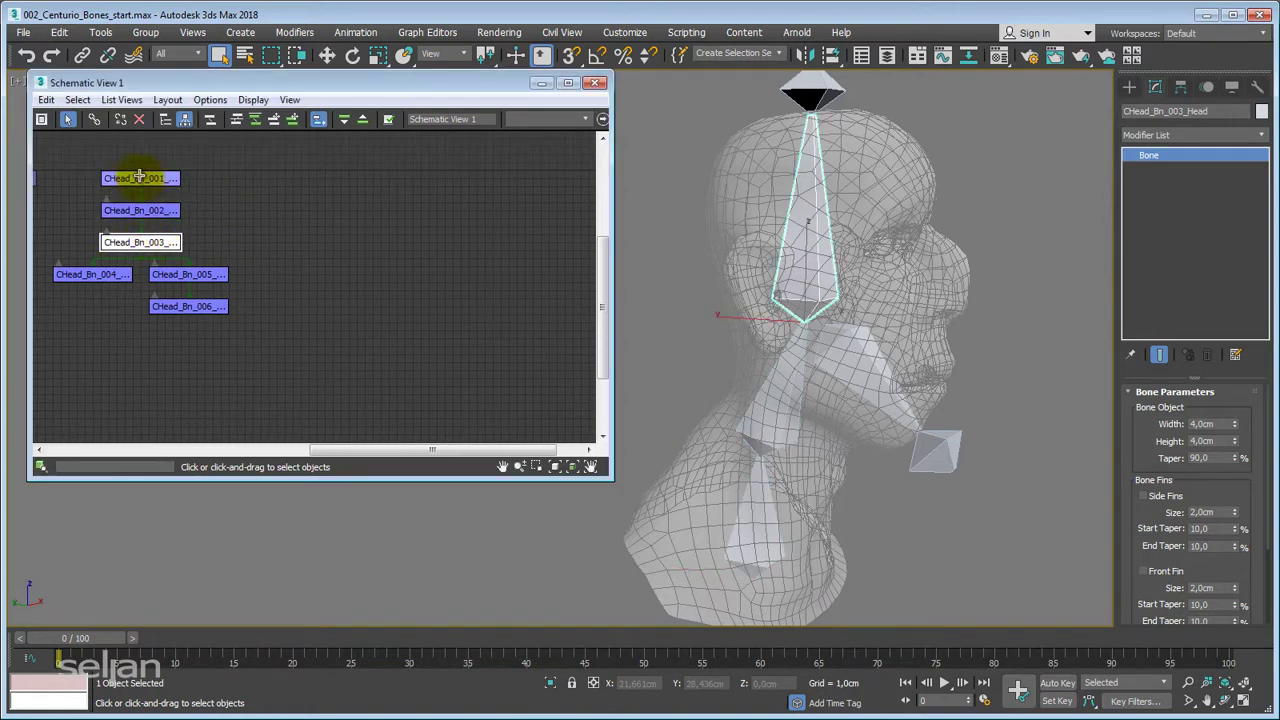
pyautogui.click(98, 274)
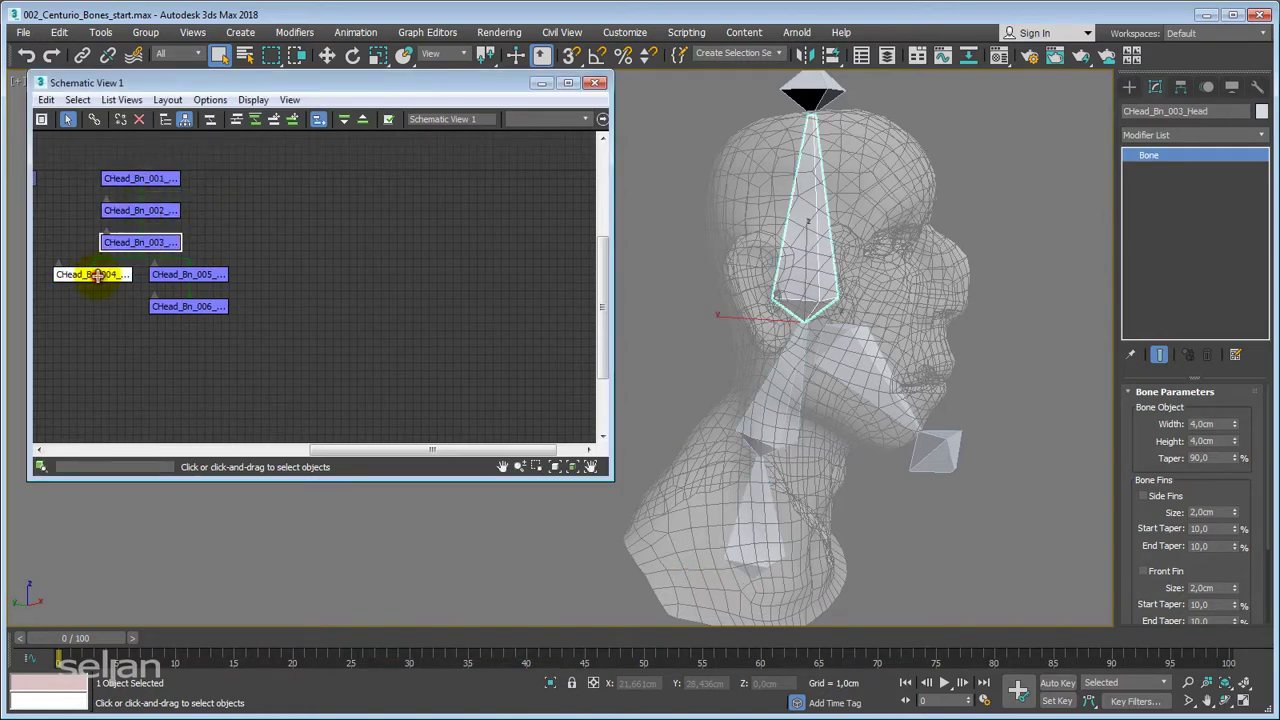
pyautogui.click(192, 274)
pyautogui.click(192, 307)
pyautogui.click(215, 275)
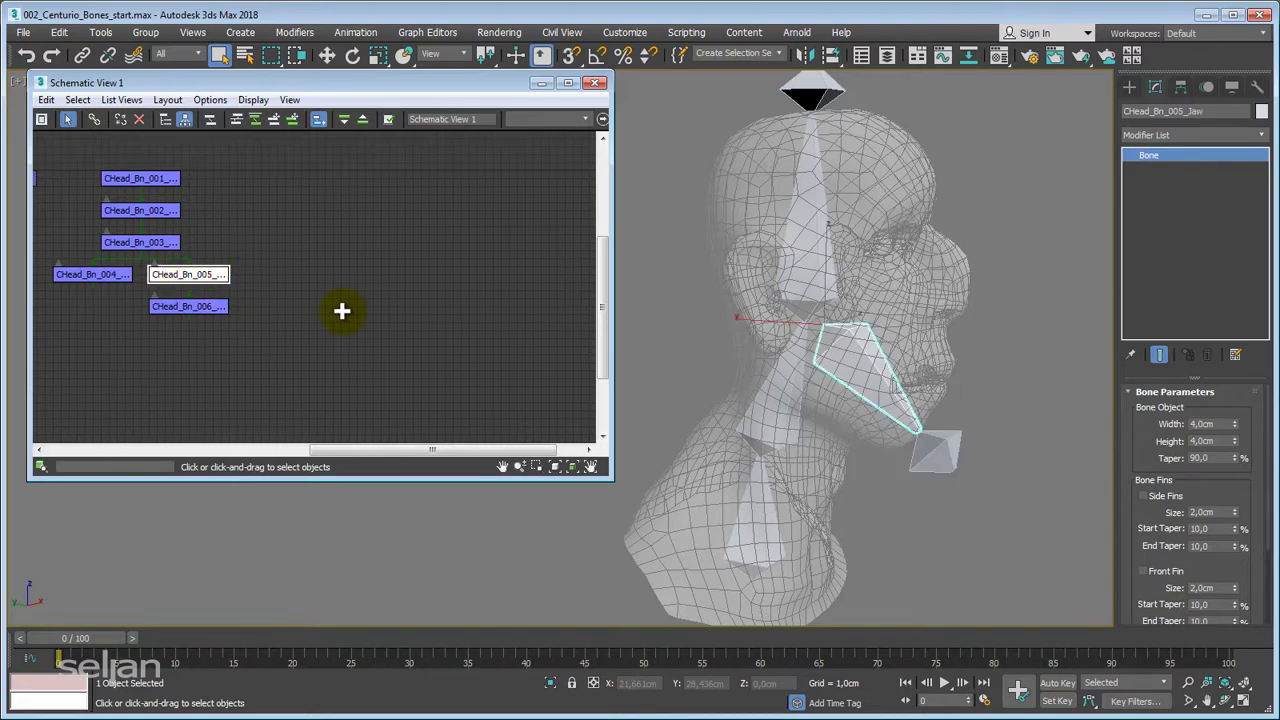
# Select the shoulder bone together with all its child bones, and close the Schematic View.
pyautogui.click(157, 179)
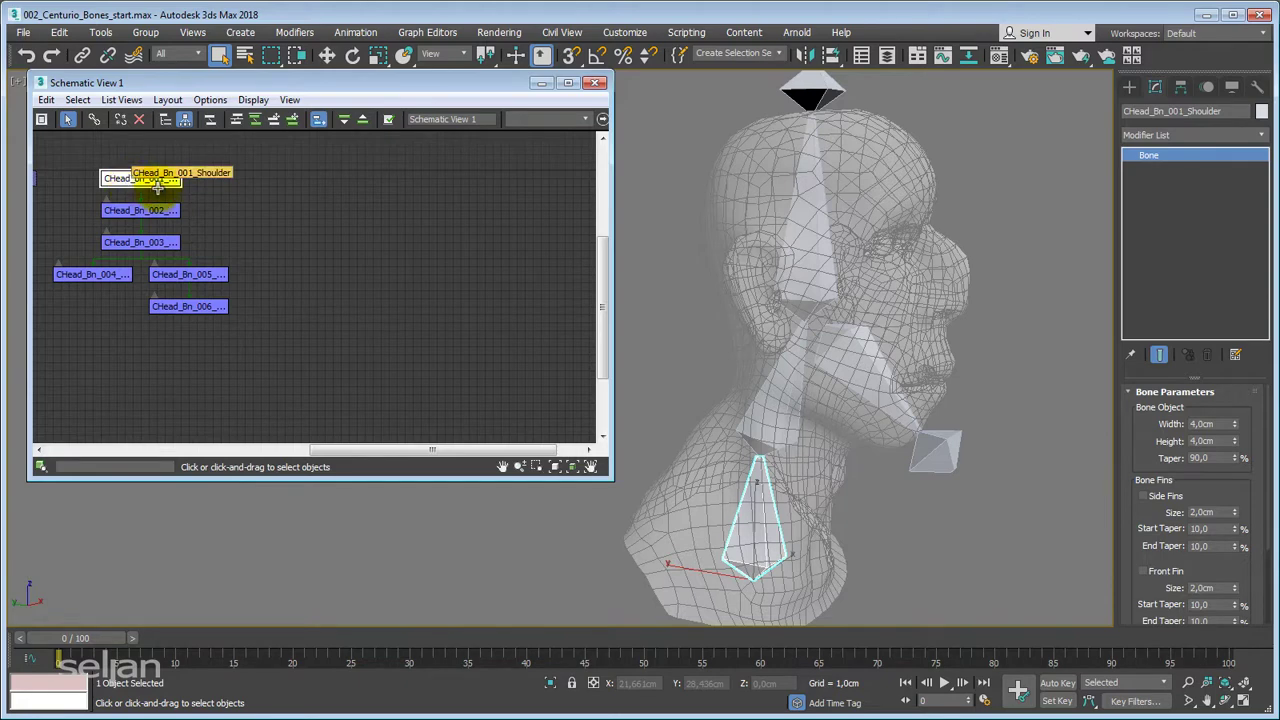
pyautogui.doubleClick(772, 522)
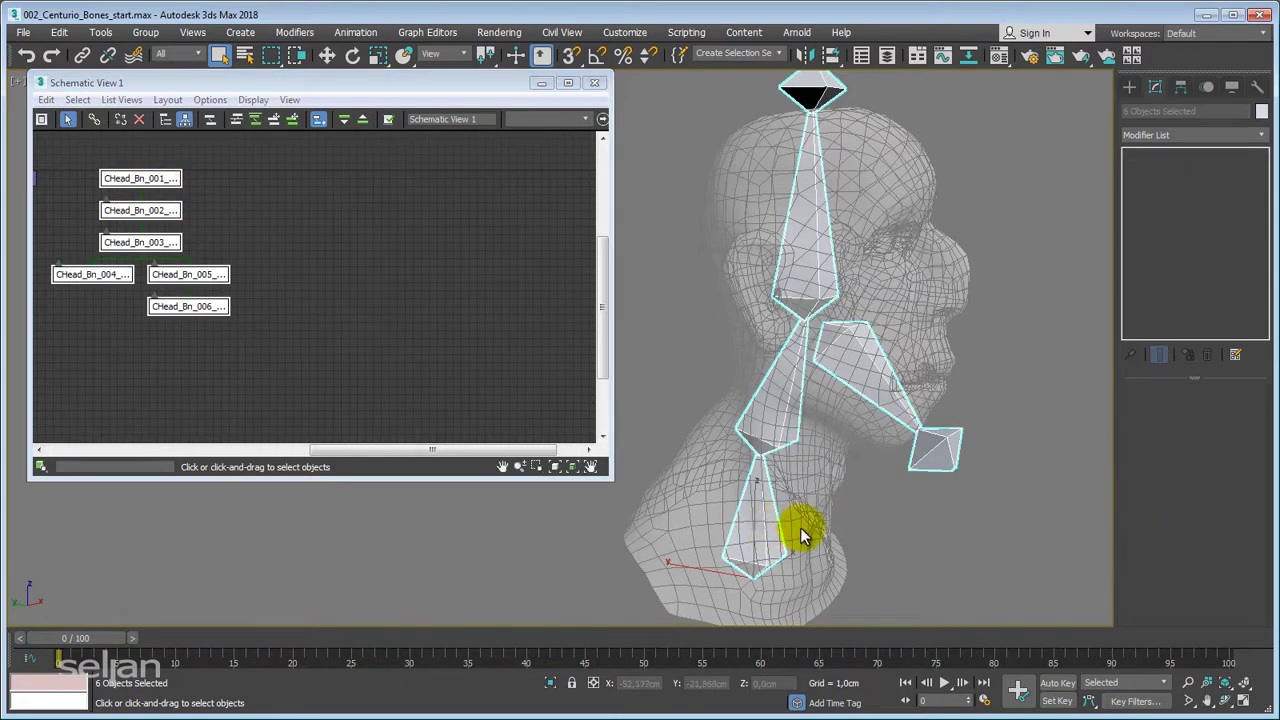
pyautogui.moveTo(924, 343); pyautogui.dragTo(905, 388, button='middle')
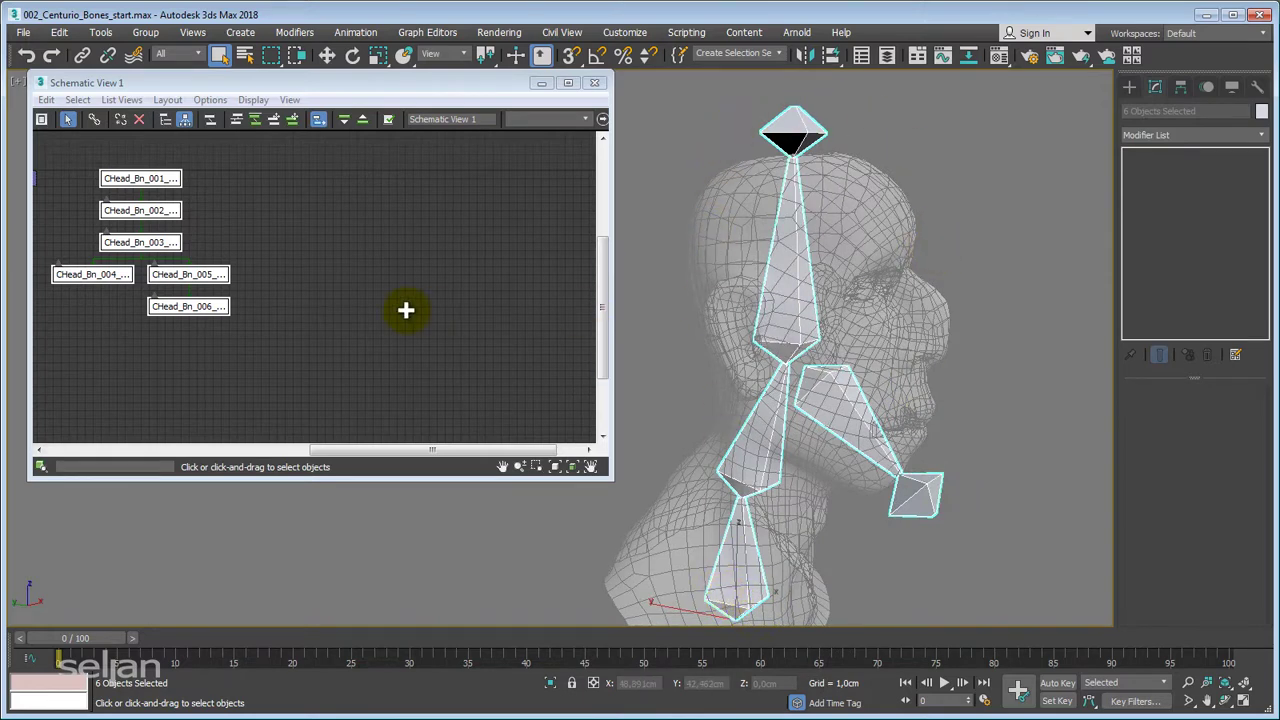
pyautogui.moveTo(414, 84); pyautogui.dragTo(434, 122)
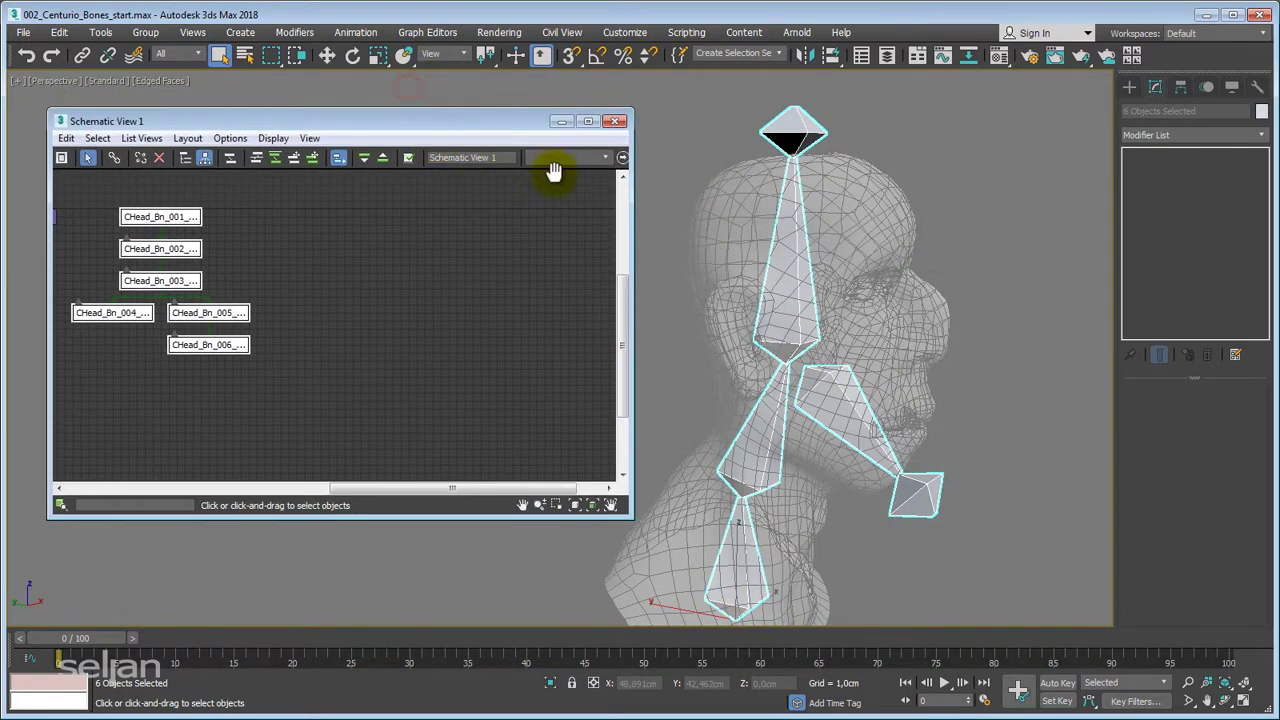
pyautogui.click(617, 122)
pyautogui.scroll(-4, 546, 334)
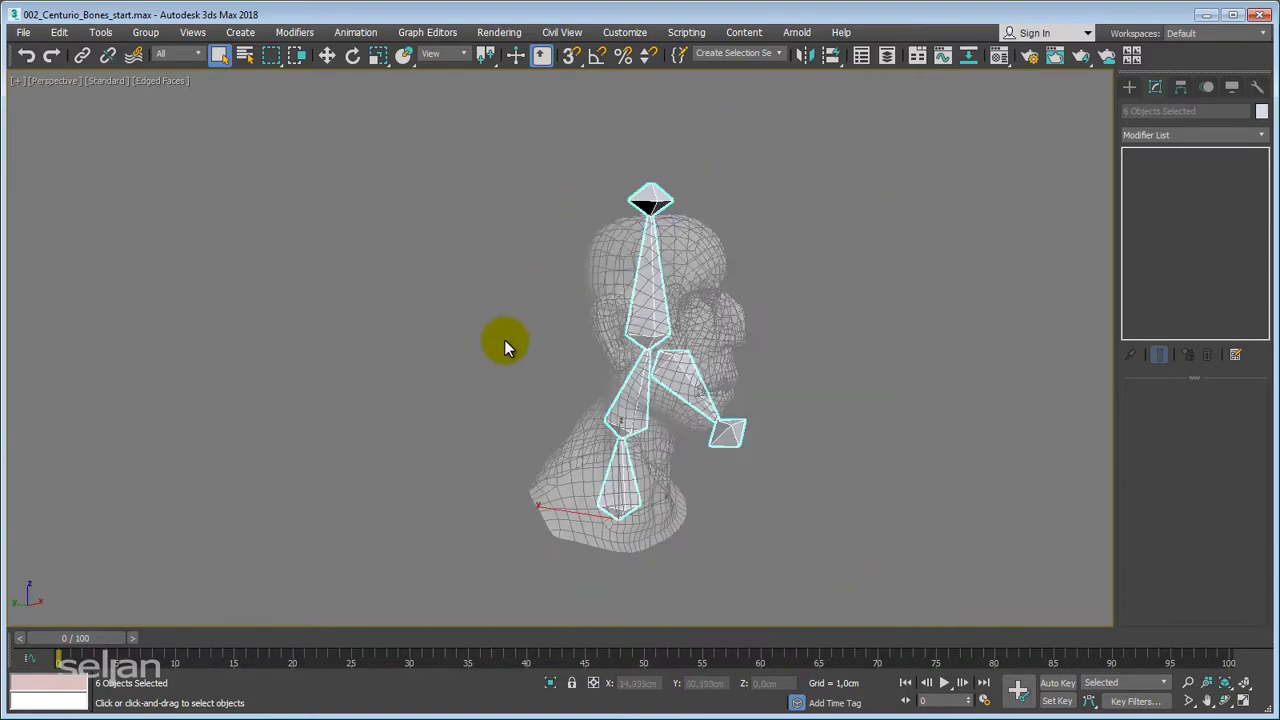
# Clear the selection and turn off the edged faces display in the perspective viewport.
pyautogui.click(540, 362)
pyautogui.keyDown('alt'); pyautogui.moveTo(540, 362); pyautogui.dragTo(523, 391, button='middle'); pyautogui.keyUp('alt')
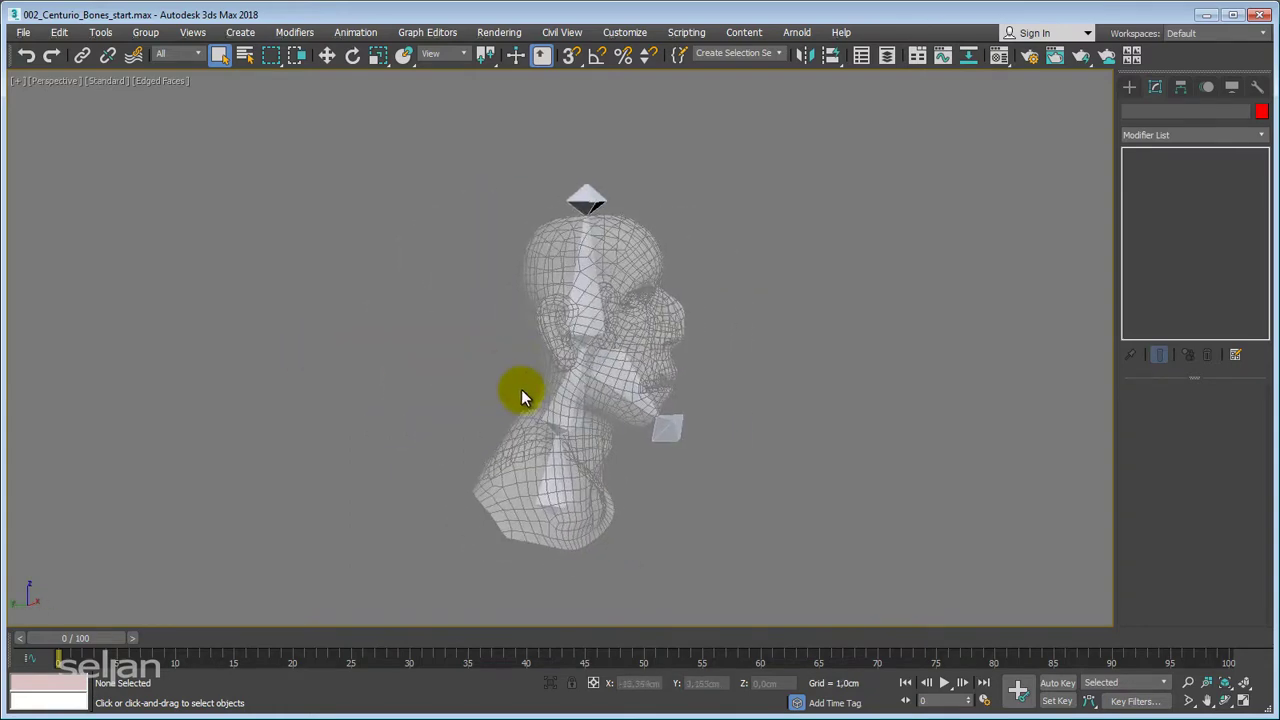
pyautogui.scroll(3, 571, 408)
pyautogui.press('F4')
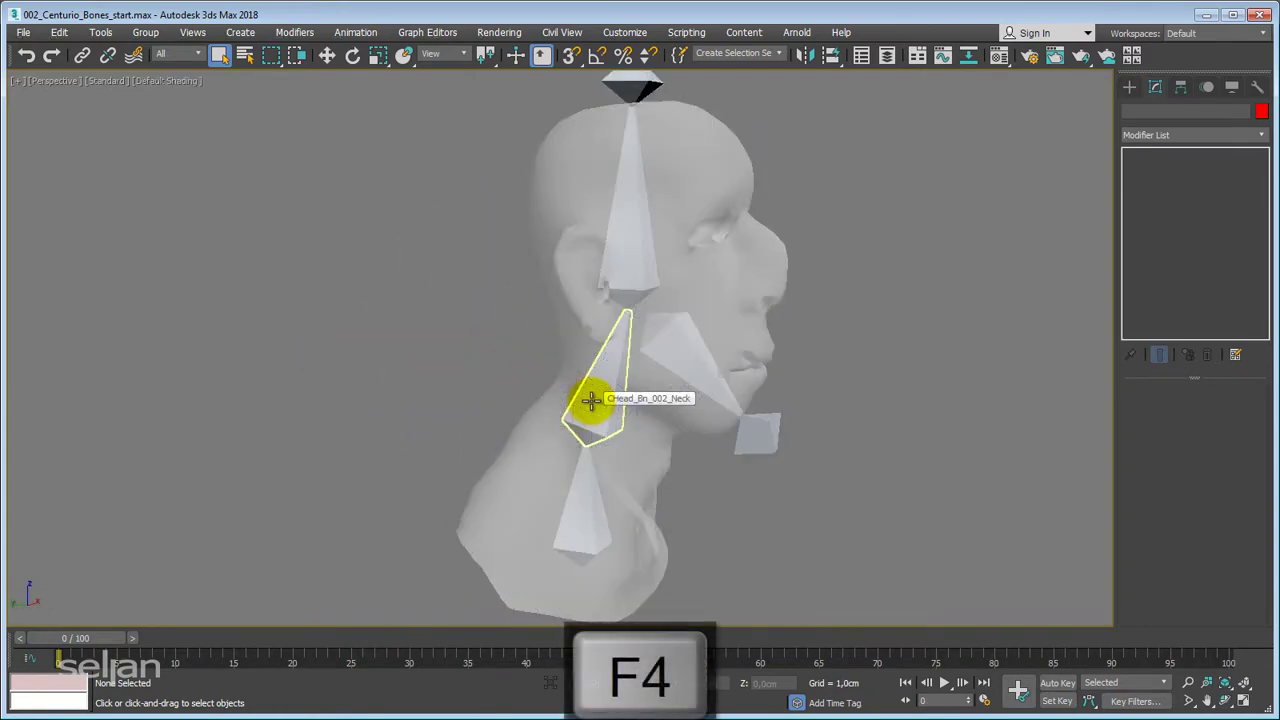
# Turn the edged faces display back on and unfreeze the head mesh.
pyautogui.press('F4')
pyautogui.keyDown('alt'); pyautogui.moveTo(714, 294); pyautogui.dragTo(623, 377, button='middle'); pyautogui.keyUp('alt')
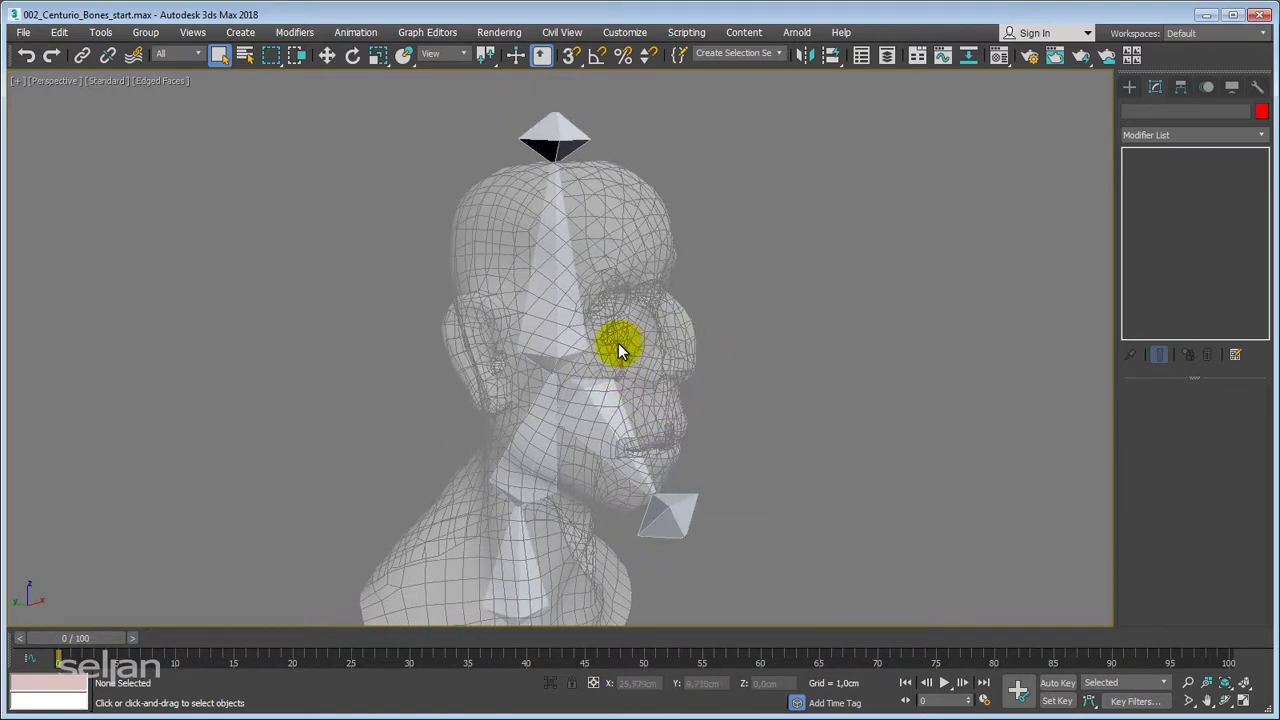
pyautogui.rightClick(618, 343)
pyautogui.click(645, 228)
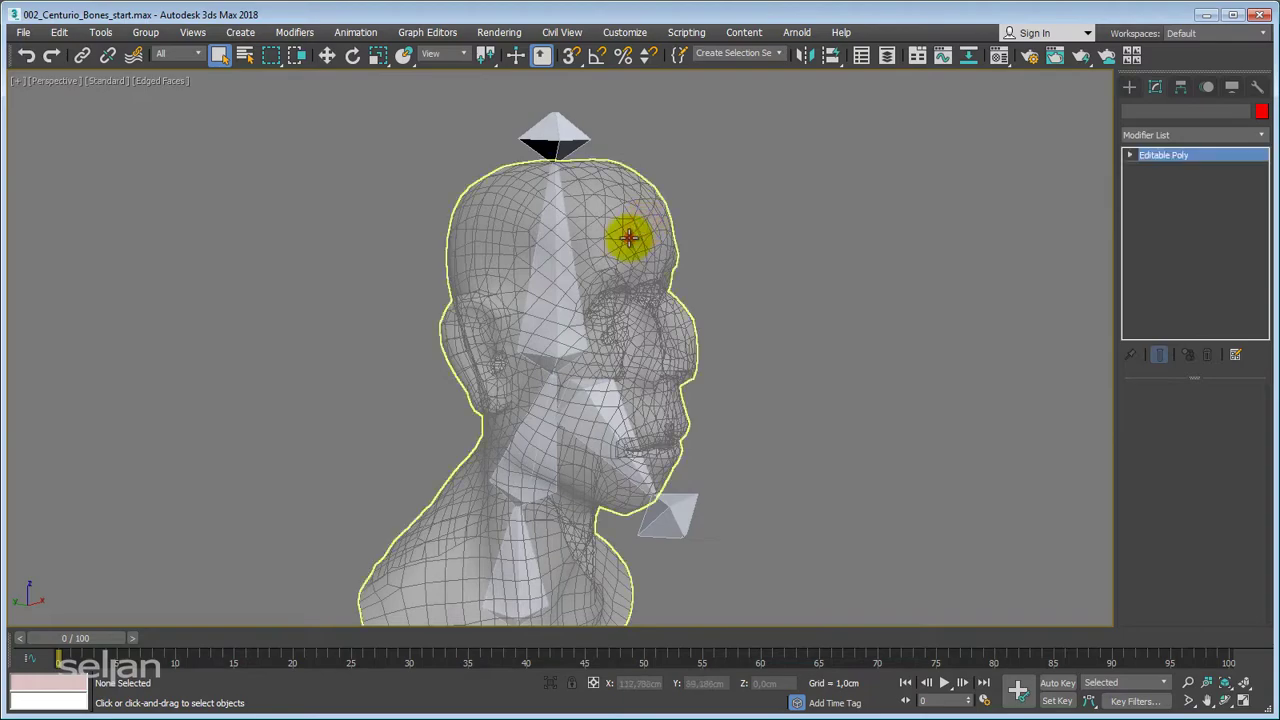
# Select the head mesh and turn off its see-through display.
pyautogui.click(629, 237)
pyautogui.moveTo(685, 288); pyautogui.dragTo(649, 343, button='middle')
pyautogui.hotkey('alt', 'x')
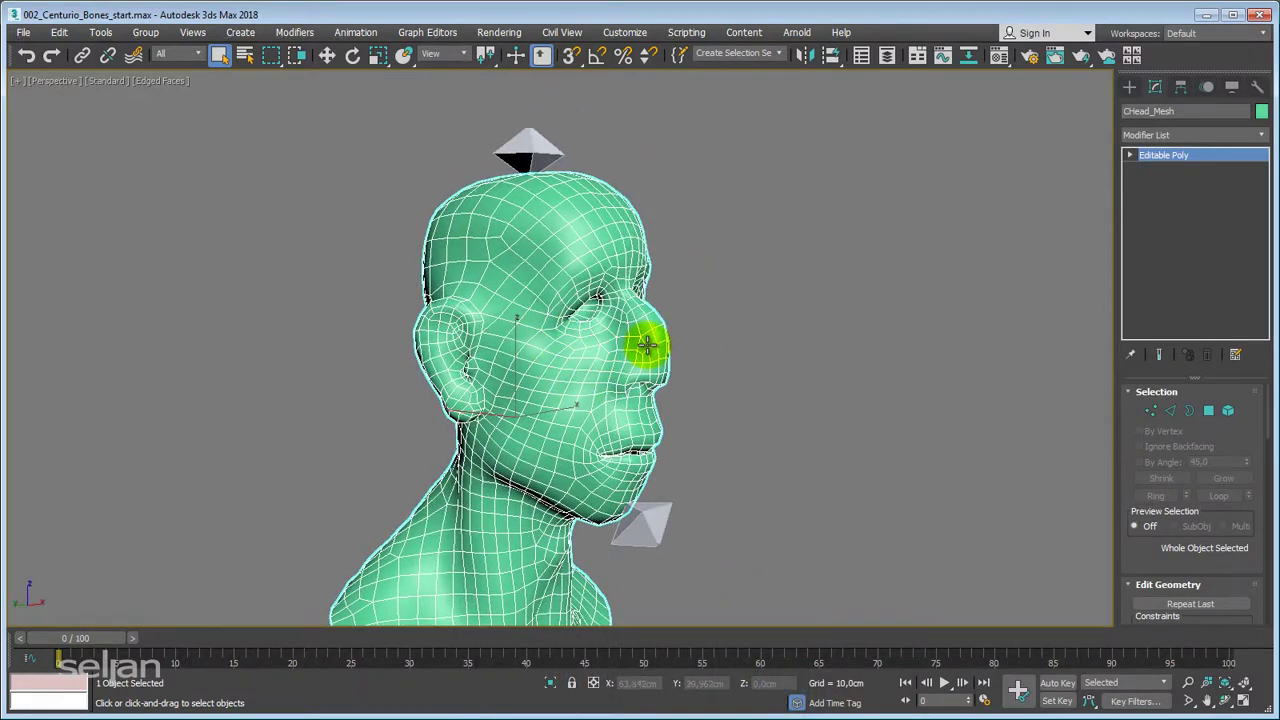
# Add a Skin modifier to the head mesh and expand it in the modifier stack.
pyautogui.click(1168, 136)
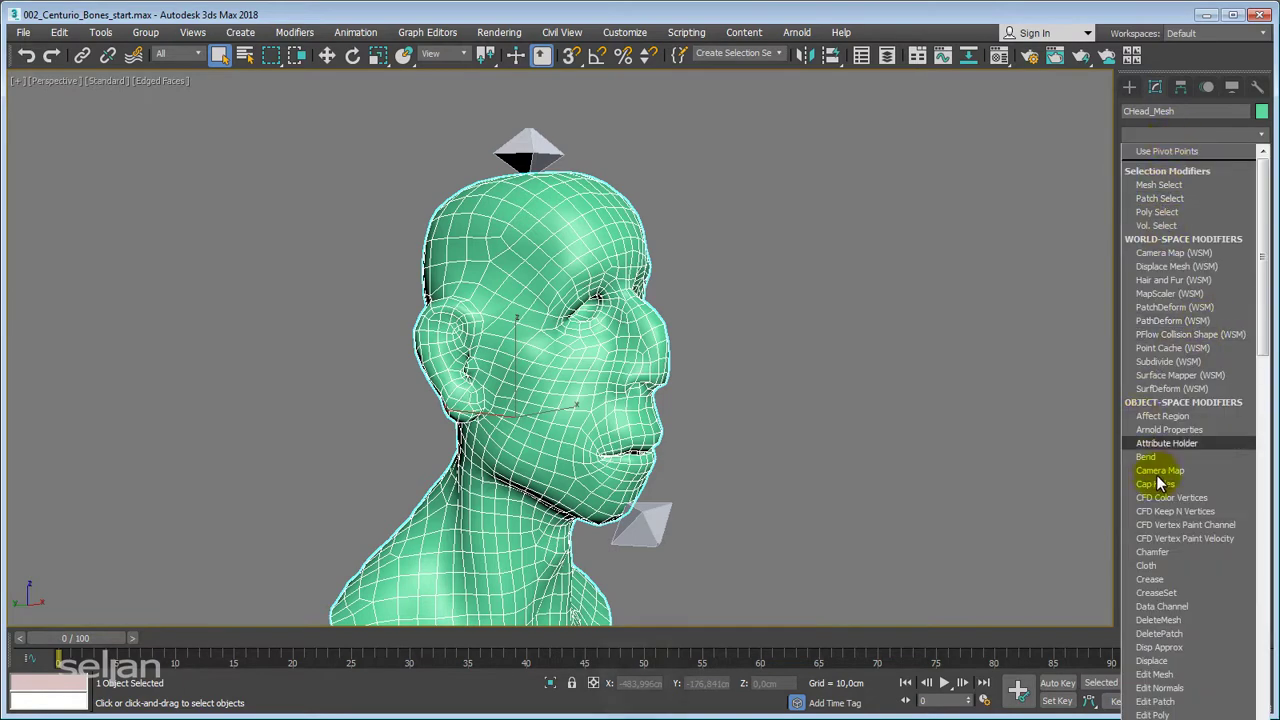
pyautogui.press('s')
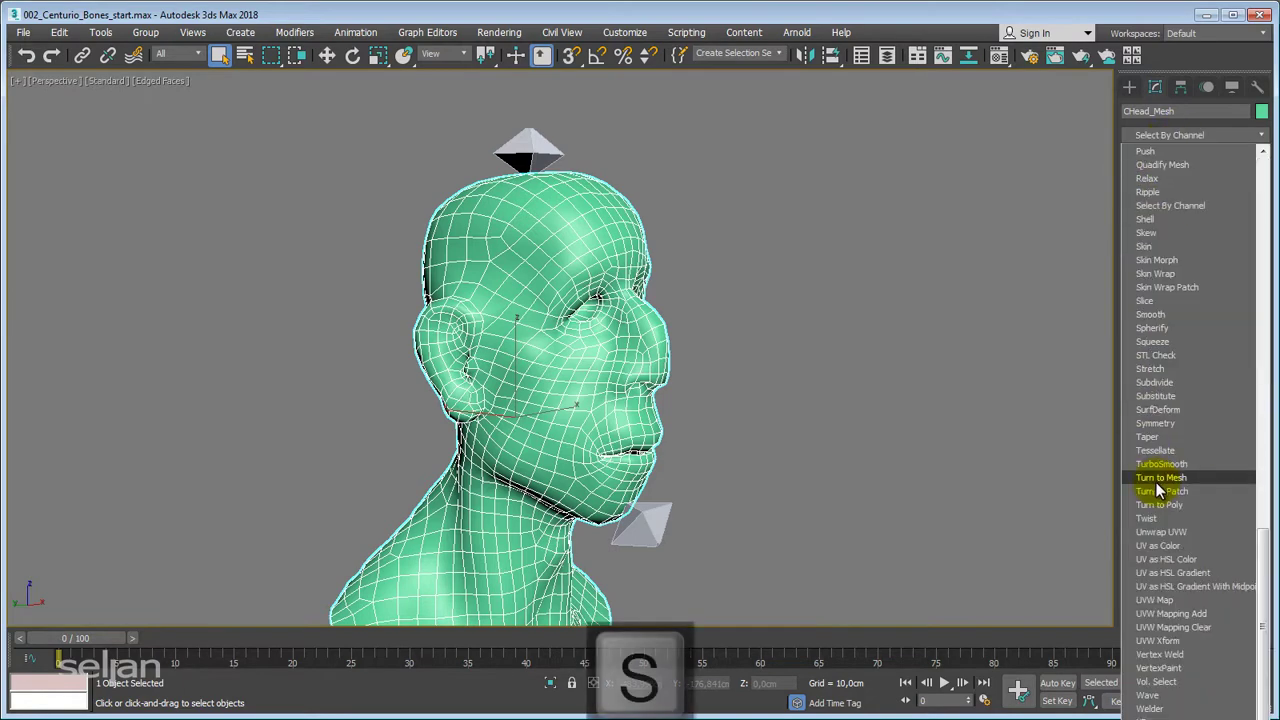
pyautogui.click(1178, 246)
pyautogui.moveTo(890, 293); pyautogui.dragTo(826, 322, button='middle')
pyautogui.scroll(-4, 897, 300)
pyautogui.click(1147, 155)
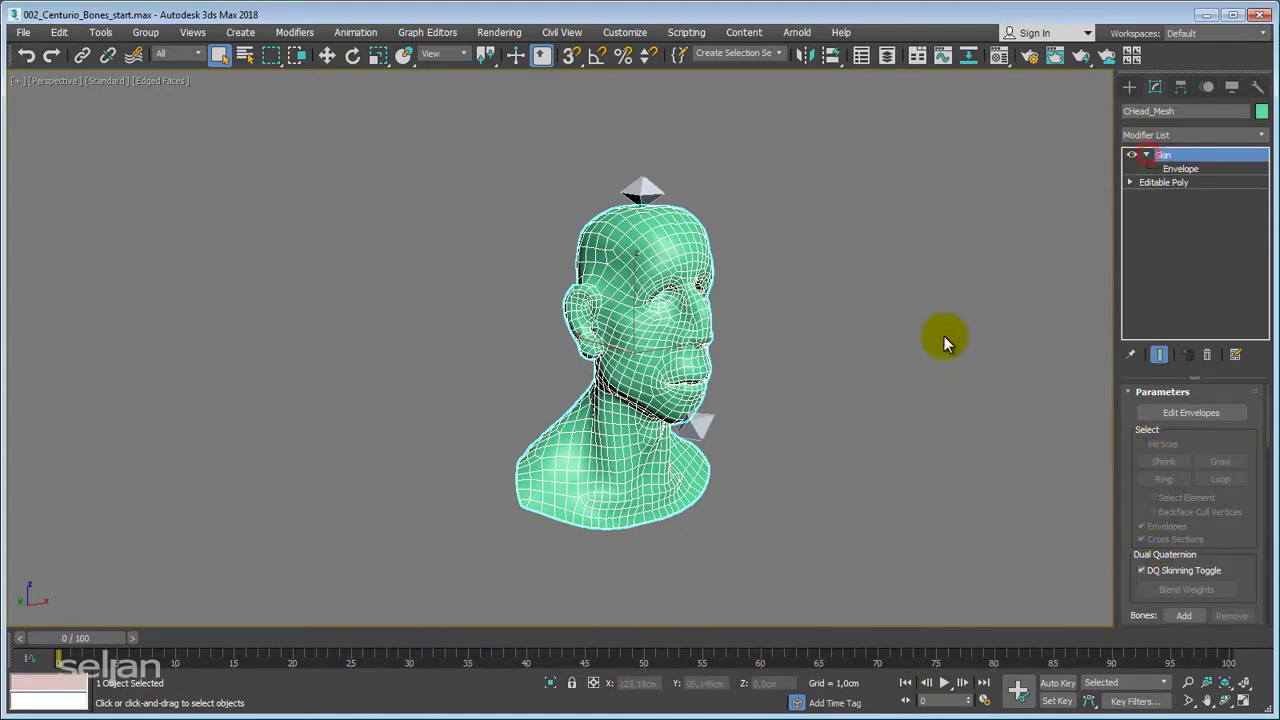
# Switch to wireframe display and add the shoulder, neck, head and jaw bones to the Skin modifier, leaving out both tip bones.
pyautogui.press('F3')
pyautogui.scroll(3, 771, 357)
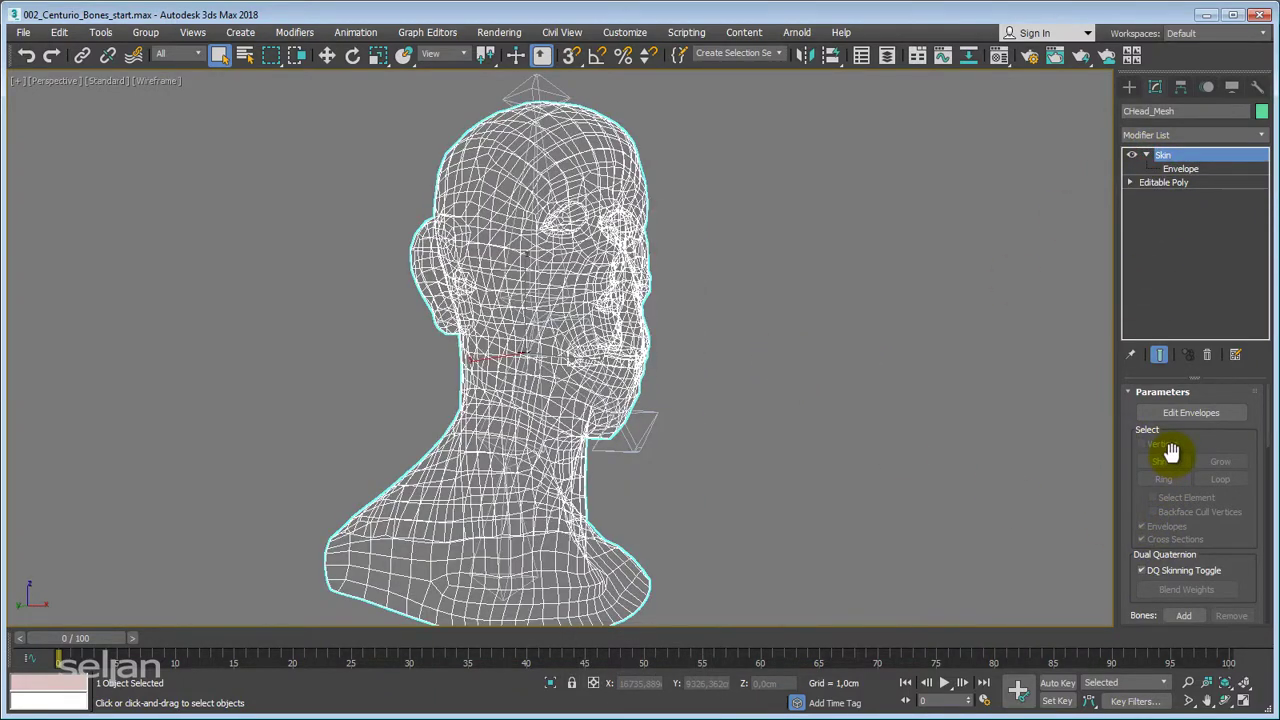
pyautogui.scroll(-3, 1165, 443)
pyautogui.click(1183, 492)
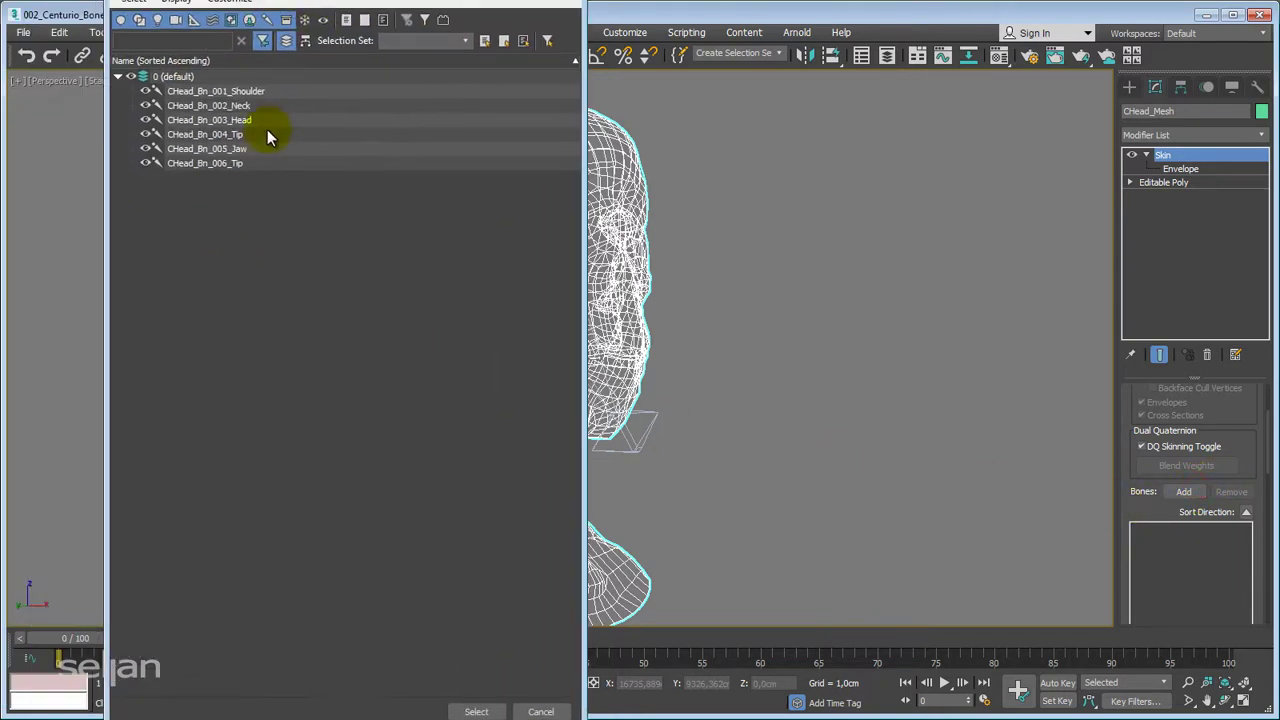
pyautogui.click(240, 92)
pyautogui.keyDown('shift'); pyautogui.click(245, 120); pyautogui.keyUp('shift')
pyautogui.keyDown('ctrl'); pyautogui.click(240, 148); pyautogui.keyUp('ctrl')
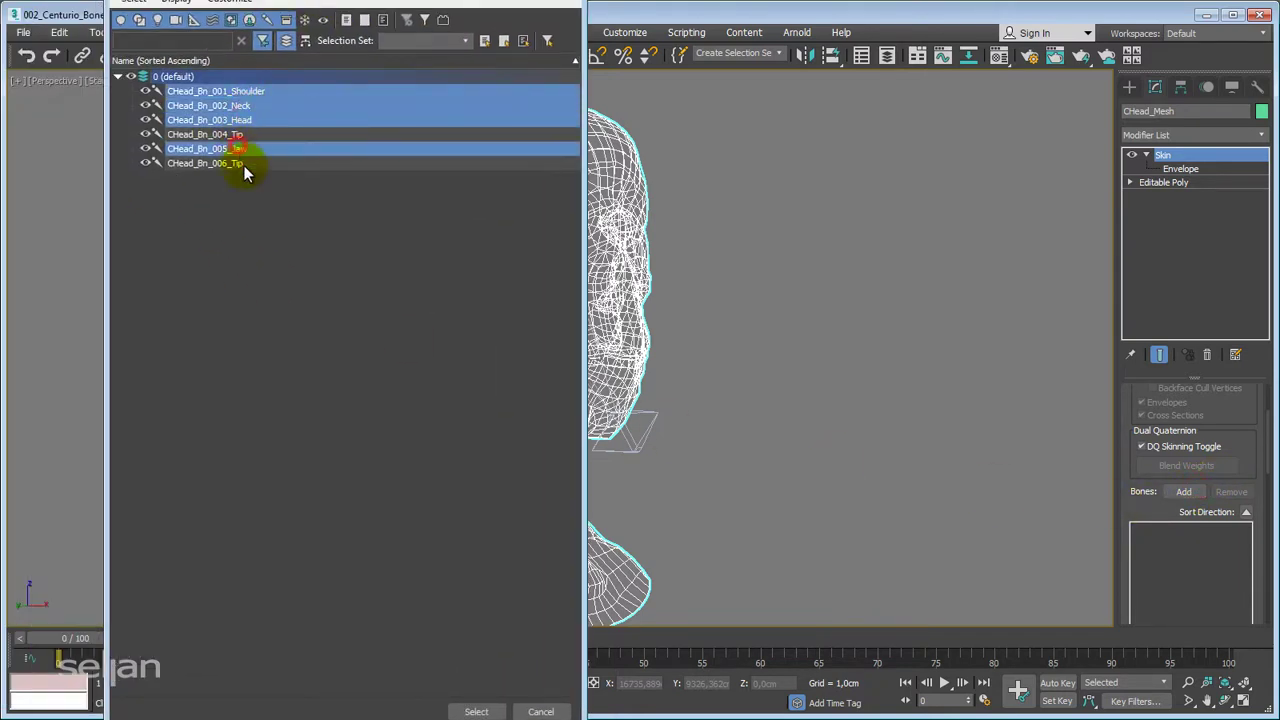
pyautogui.click(476, 712)
# Return the viewport to shaded display and enter the Skin modifier's Envelope level.
pyautogui.moveTo(702, 373)
pyautogui.keyDown('alt'); pyautogui.mouseDown(button='middle')
pyautogui.moveTo(728, 360)
pyautogui.moveTo(694, 439)
pyautogui.moveTo(659, 406)
pyautogui.mouseUp(button='middle'); pyautogui.keyUp('alt')
pyautogui.press('F3')
pyautogui.scroll(3, 600, 368)
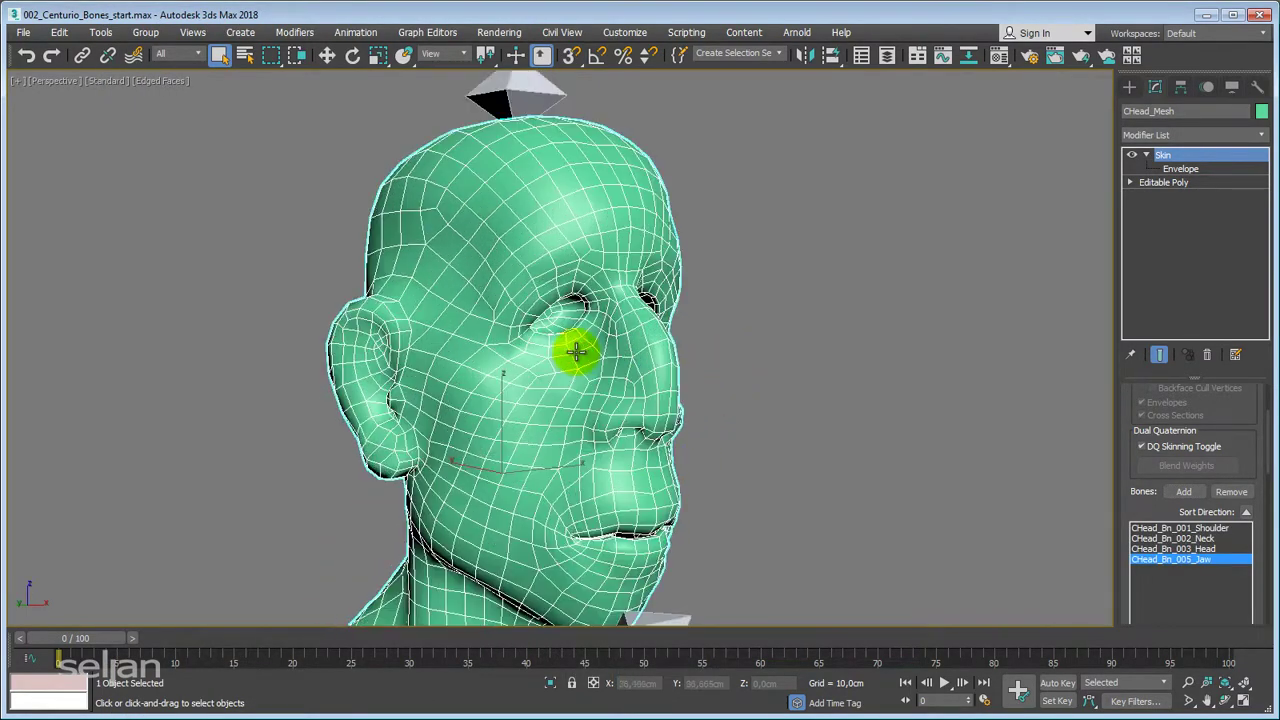
pyautogui.moveTo(578, 357); pyautogui.dragTo(582, 391, button='middle')
pyautogui.click(1194, 171)
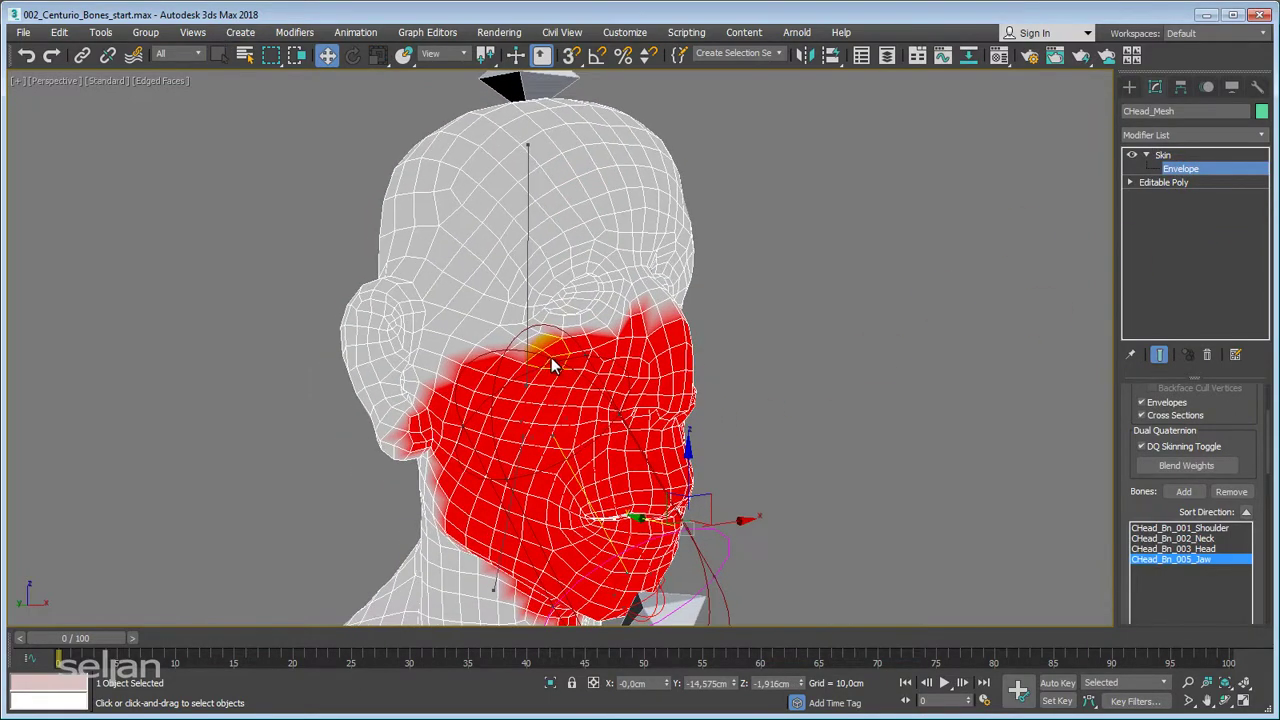
# Check the skin weights bone by bone from the head down to the shoulder by selecting their envelopes.
pyautogui.click(517, 305)
pyautogui.scroll(-2, 528, 304)
pyautogui.moveTo(586, 363); pyautogui.dragTo(604, 278, button='middle')
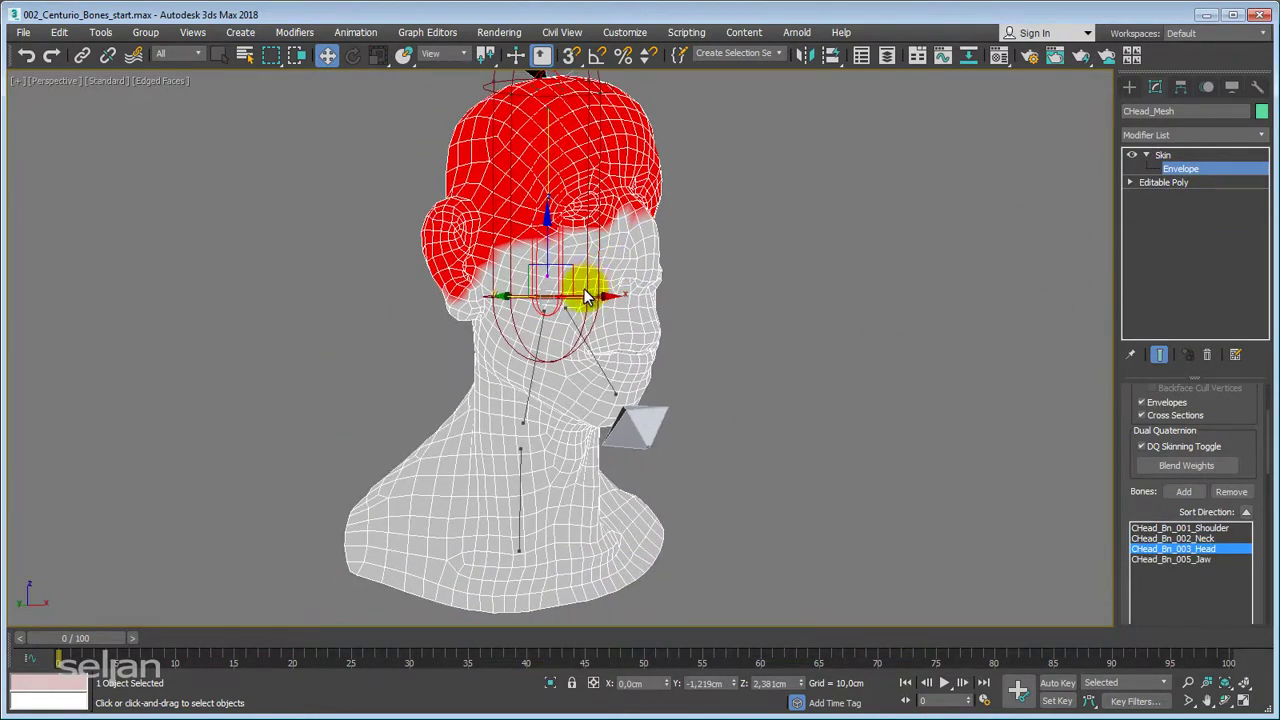
pyautogui.scroll(-2, 586, 292)
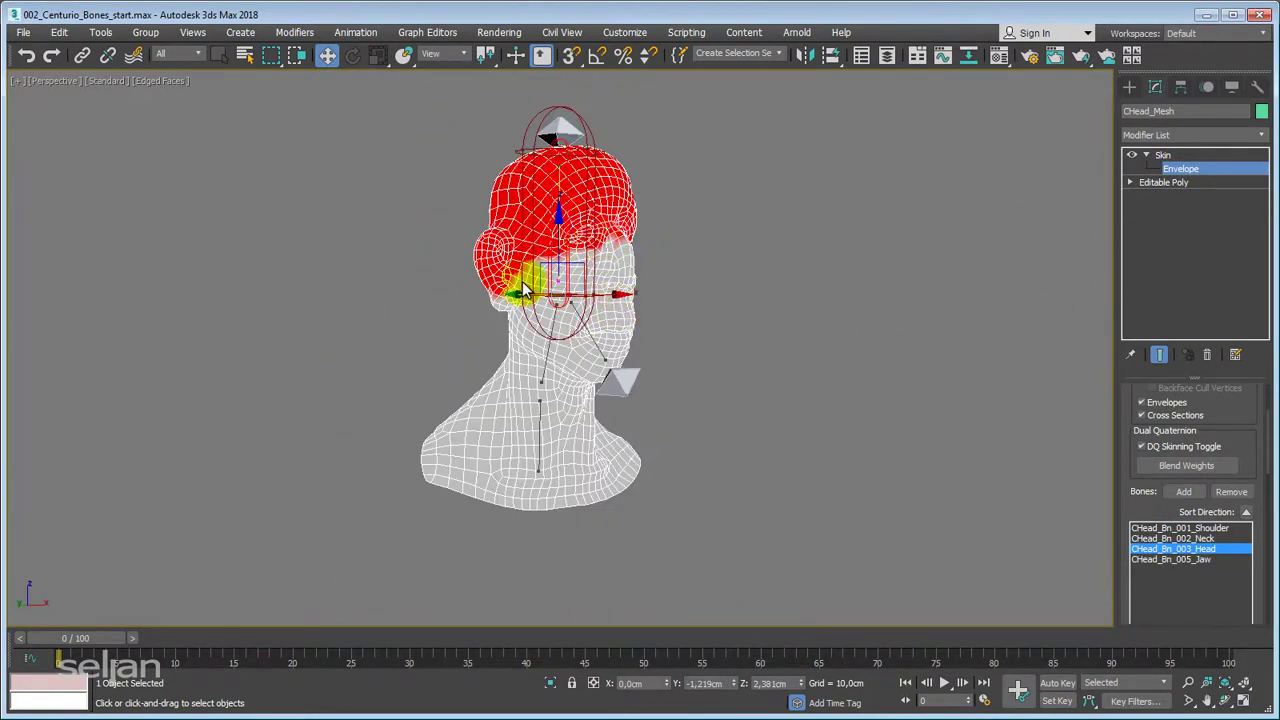
pyautogui.click(595, 336)
pyautogui.moveTo(504, 337); pyautogui.dragTo(512, 503, button='middle')
pyautogui.click(558, 369)
pyautogui.click(545, 427)
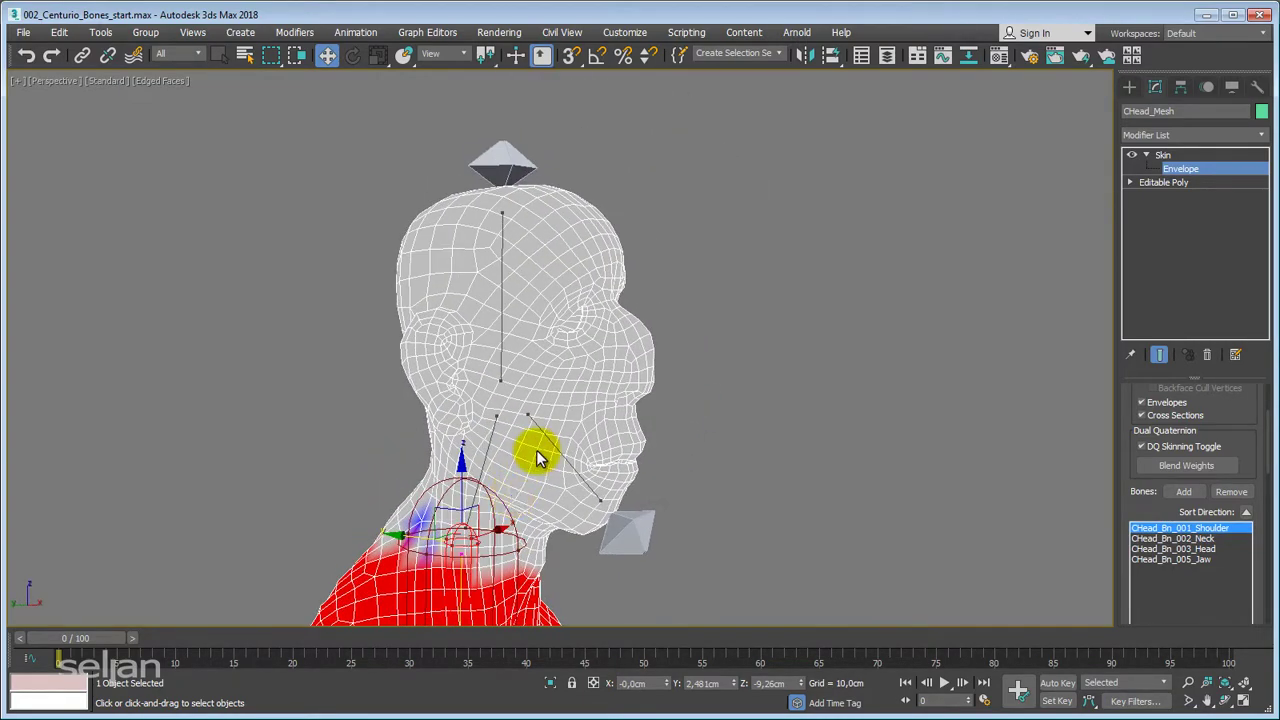
pyautogui.keyDown('alt'); pyautogui.moveTo(536, 458); pyautogui.dragTo(520, 405, button='middle'); pyautogui.keyUp('alt')
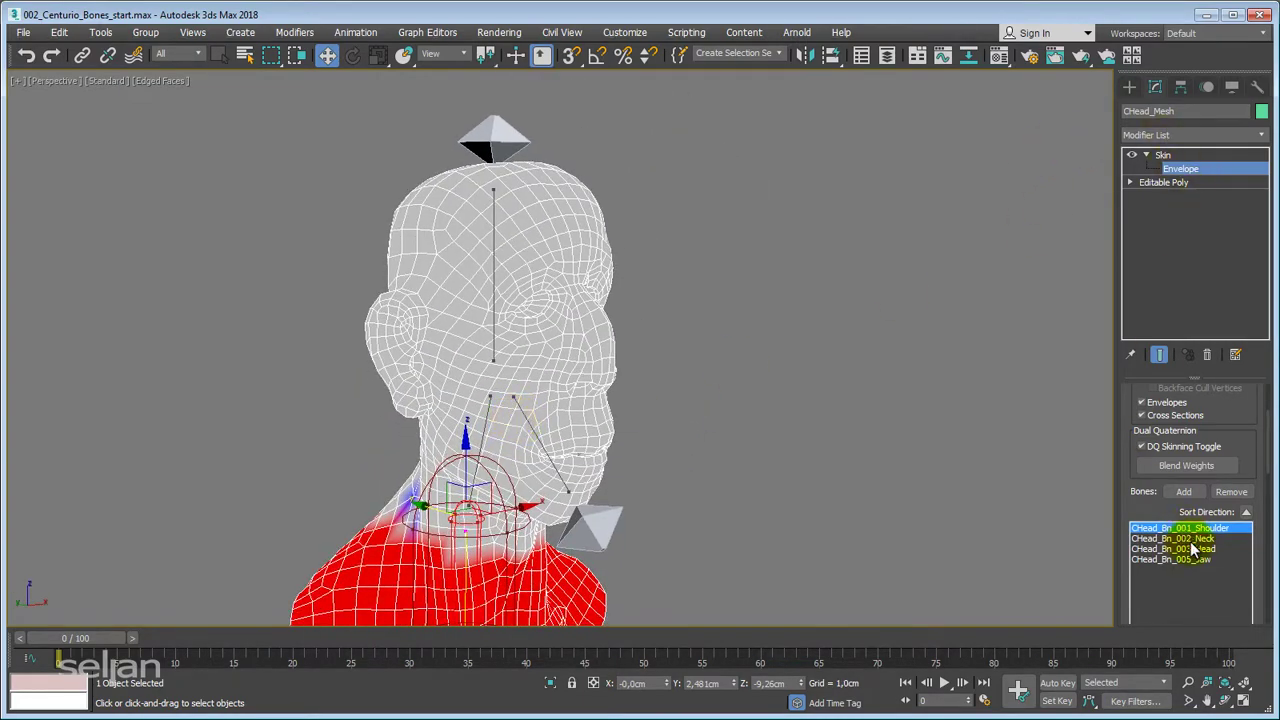
# Select the head bone's envelope again and examine its area of influence on the mesh from several sides.
pyautogui.click(494, 335)
pyautogui.keyDown('alt'); pyautogui.moveTo(494, 335); pyautogui.dragTo(505, 418, button='middle'); pyautogui.keyUp('alt')
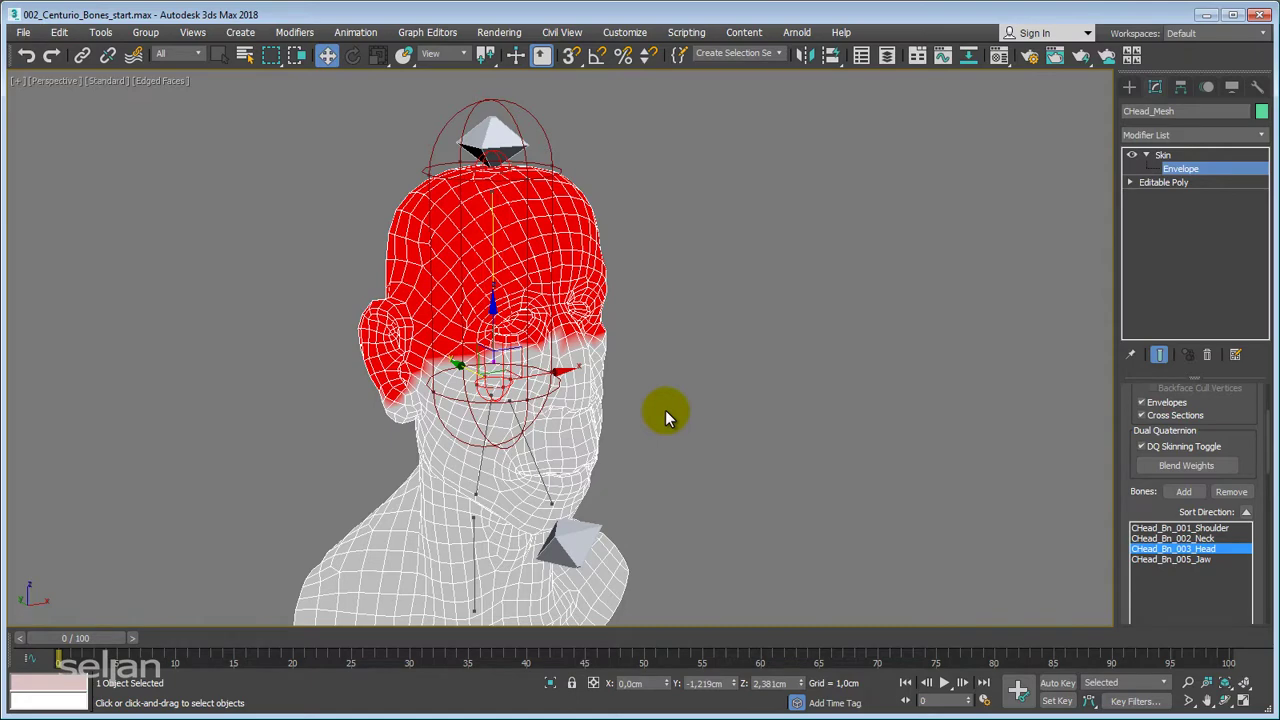
pyautogui.keyDown('alt'); pyautogui.moveTo(635, 408); pyautogui.dragTo(651, 371, button='middle'); pyautogui.keyUp('alt')
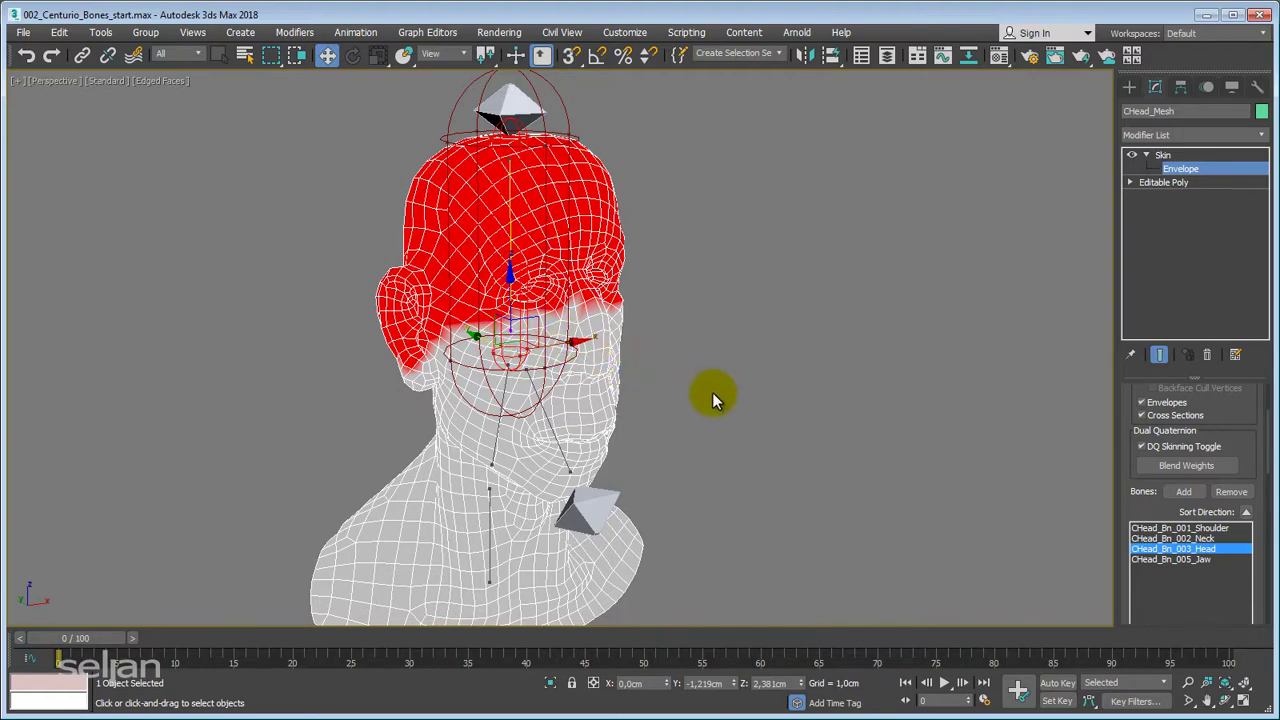
pyautogui.scroll(-5, 716, 388)
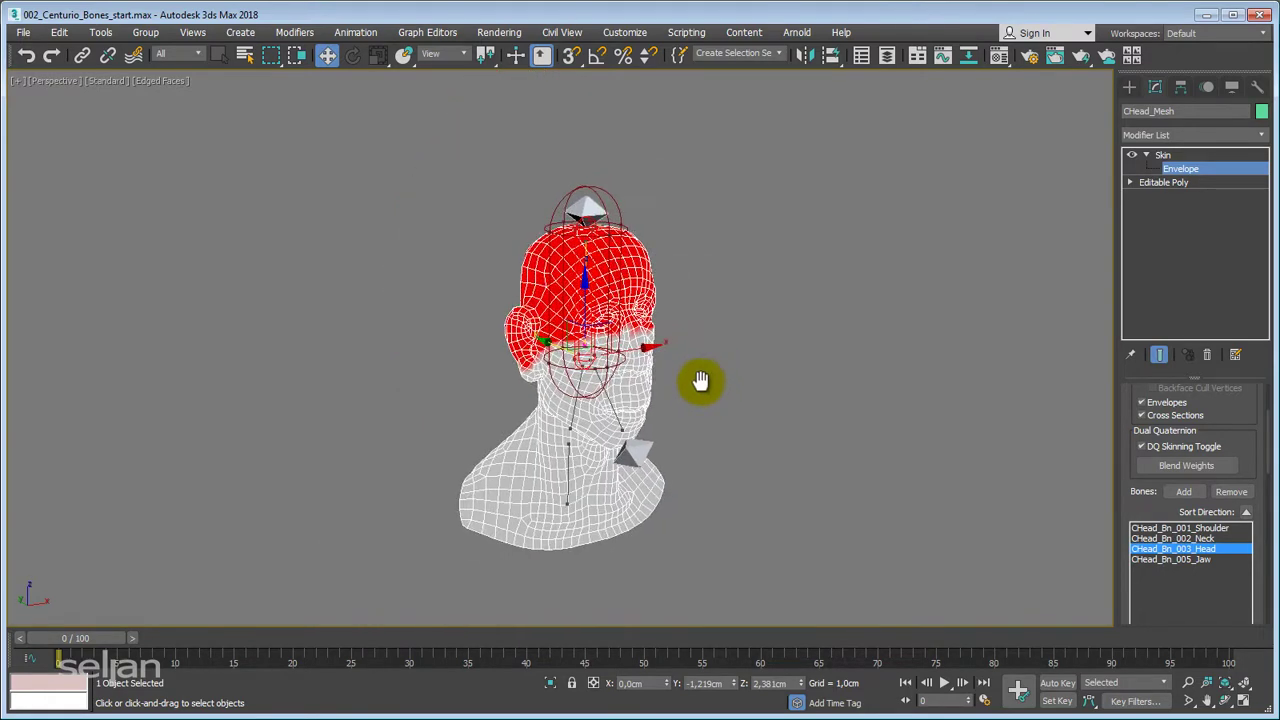
pyautogui.scroll(3, 586, 347)
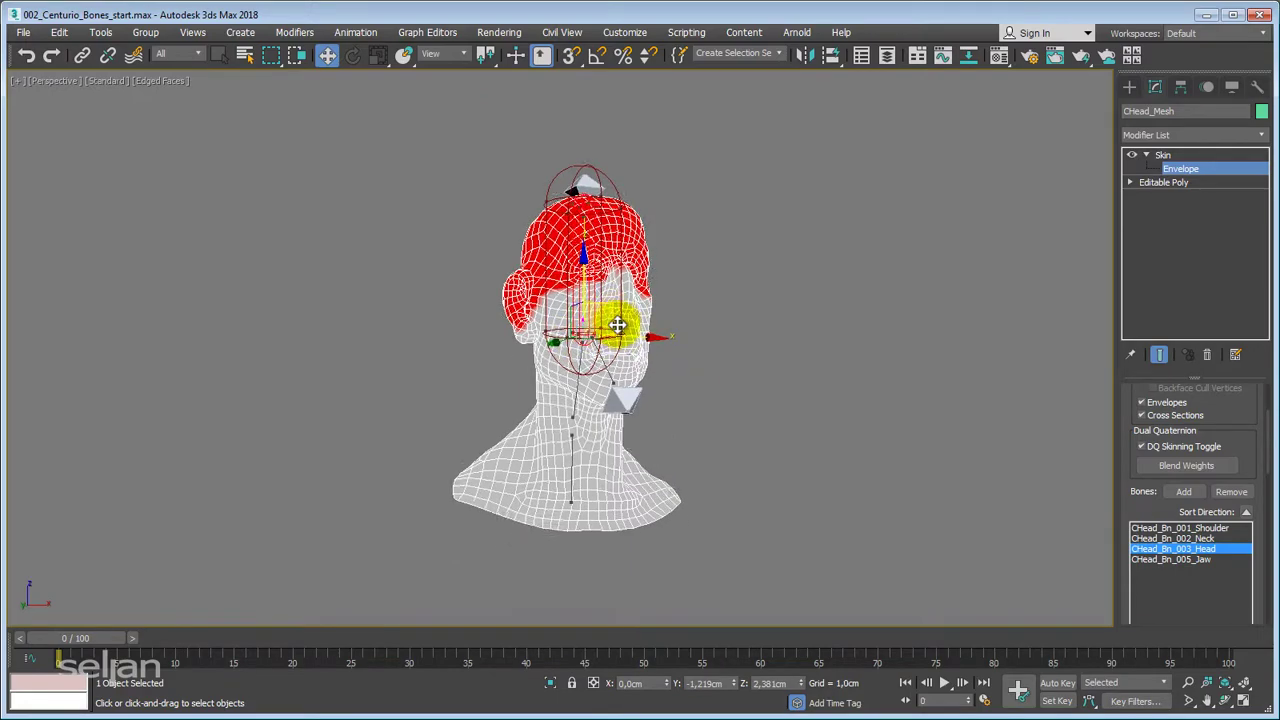
pyautogui.keyDown('alt'); pyautogui.moveTo(594, 325); pyautogui.dragTo(732, 327, button='middle'); pyautogui.keyUp('alt')
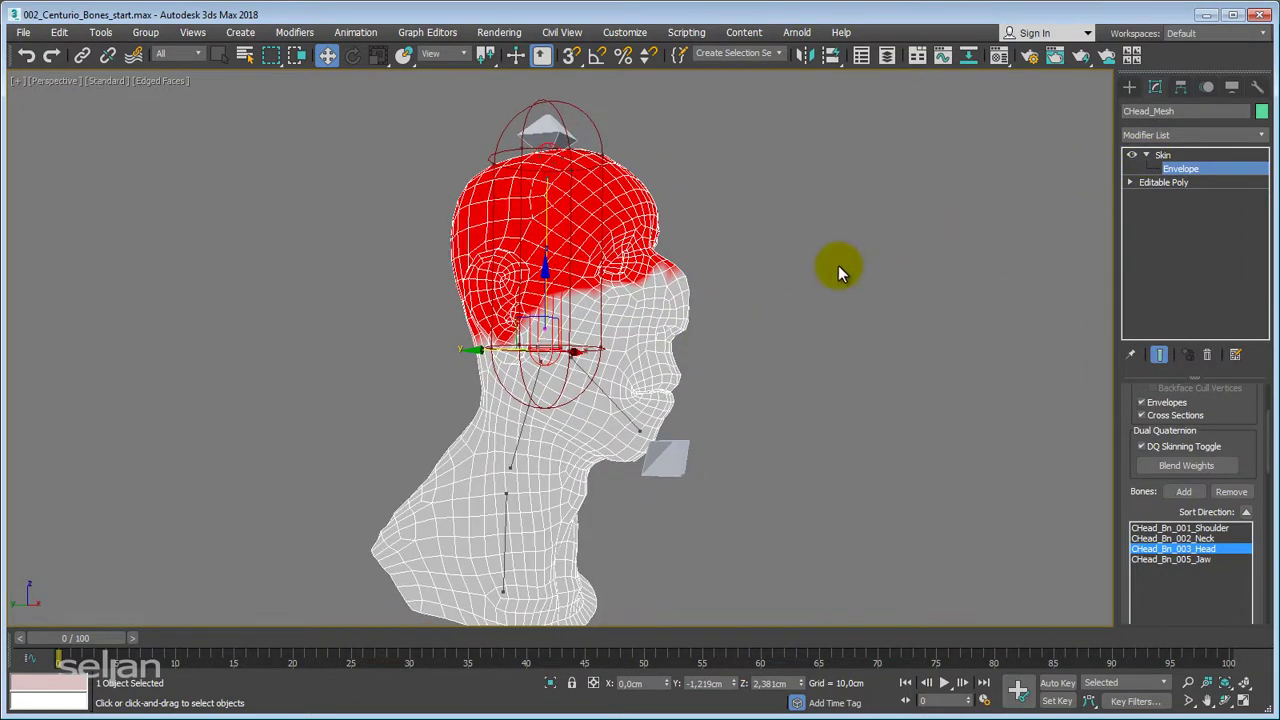
# Leave envelope editing and delete the Skin modifier from the head mesh.
pyautogui.click(1163, 155)
pyautogui.rightClick(1163, 155)
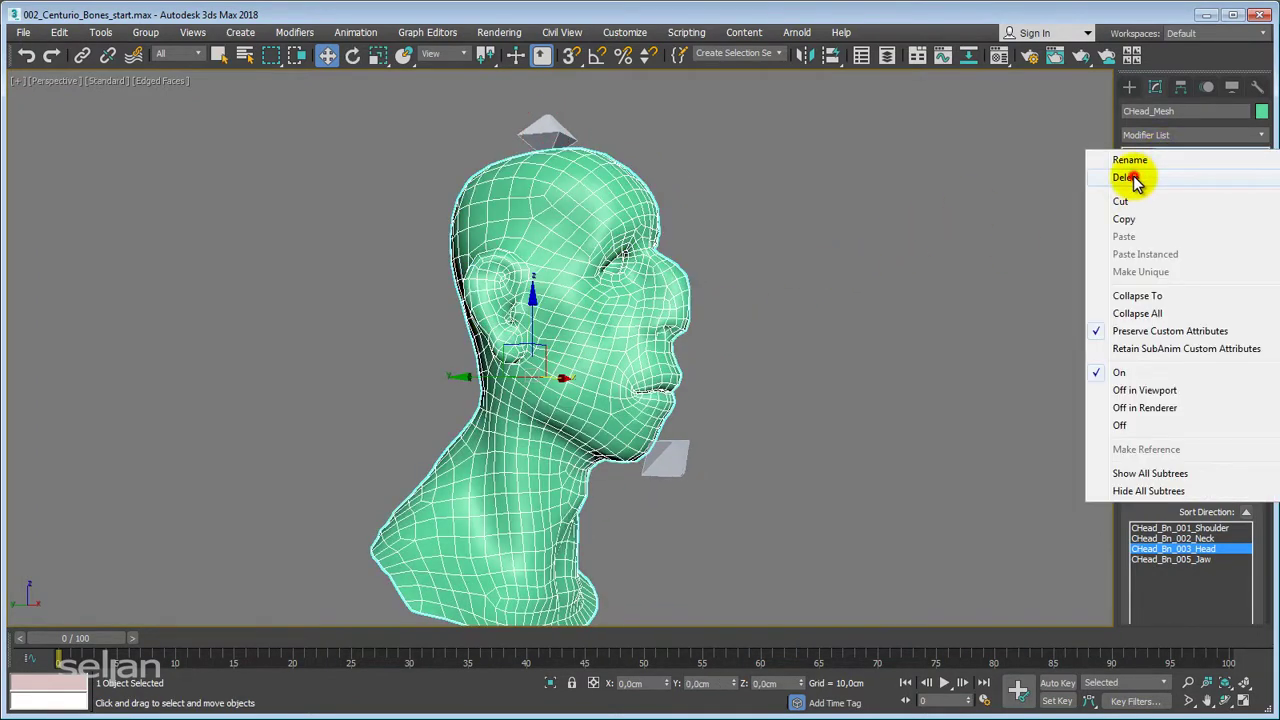
pyautogui.click(1126, 178)
pyautogui.scroll(-5, 887, 265)
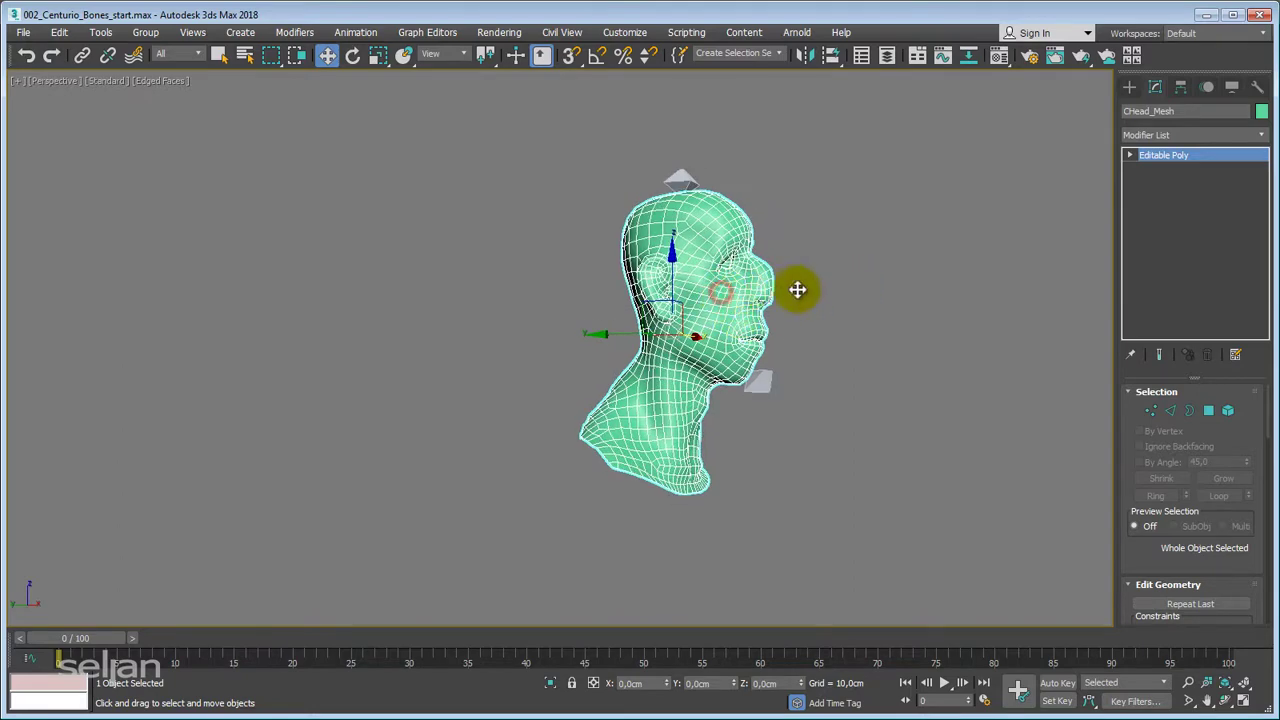
# Make the head mesh see-through and freeze it again.
pyautogui.hotkey('alt', 'x')
pyautogui.keyDown('alt'); pyautogui.moveTo(801, 288); pyautogui.dragTo(784, 296, button='middle'); pyautogui.keyUp('alt')
pyautogui.rightClick(764, 316)
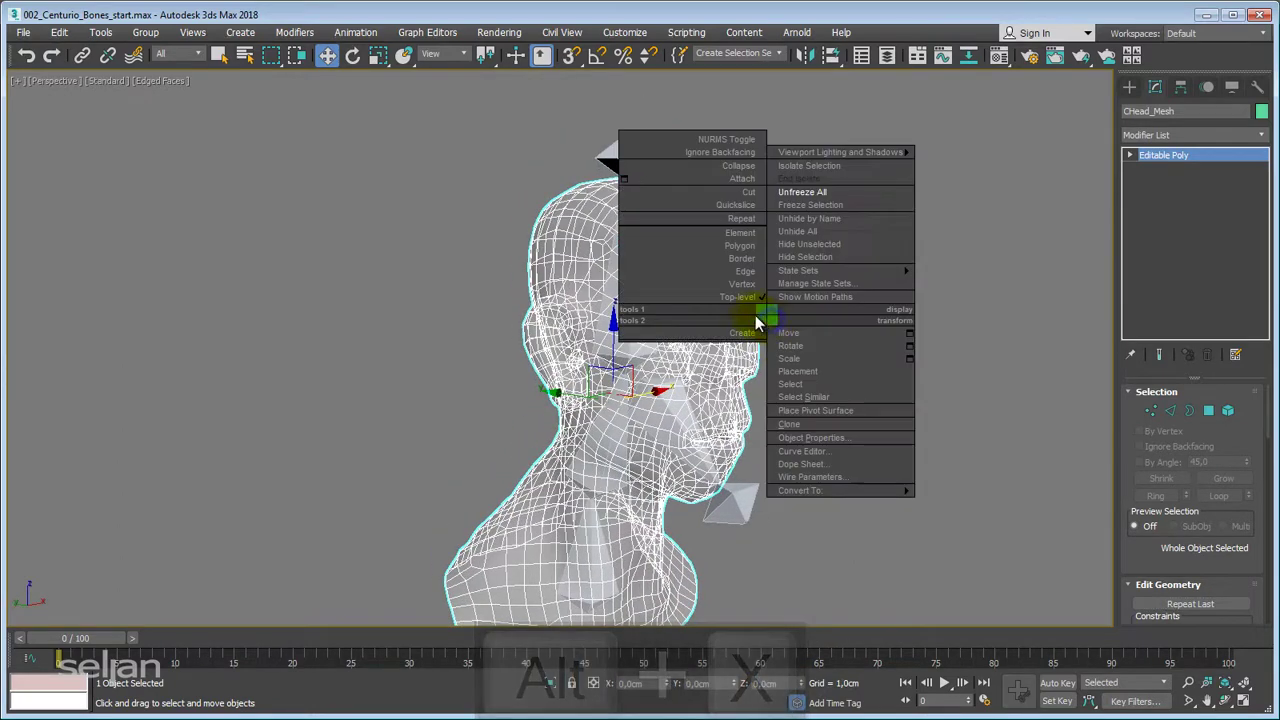
pyautogui.click(795, 205)
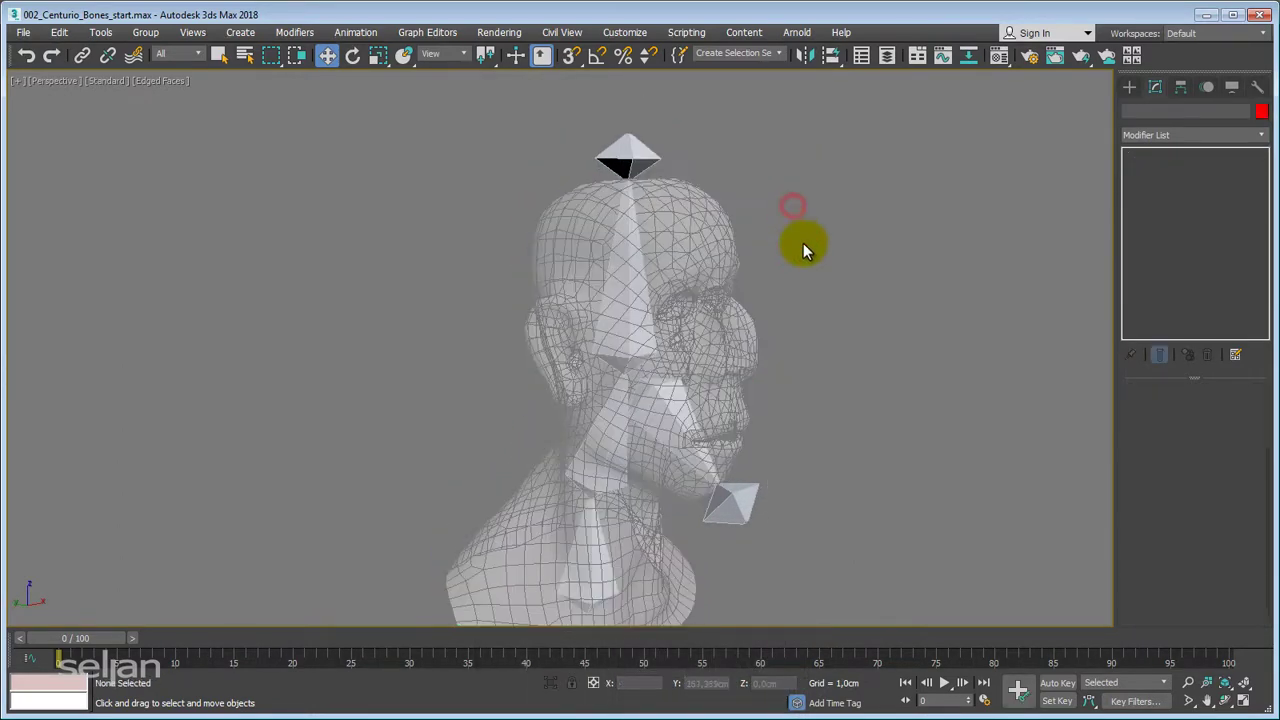
pyautogui.keyDown('alt'); pyautogui.moveTo(803, 249); pyautogui.dragTo(459, 323, button='middle'); pyautogui.keyUp('alt')
# Select the head bone and open the Bone Tools window.
pyautogui.click(634, 297)
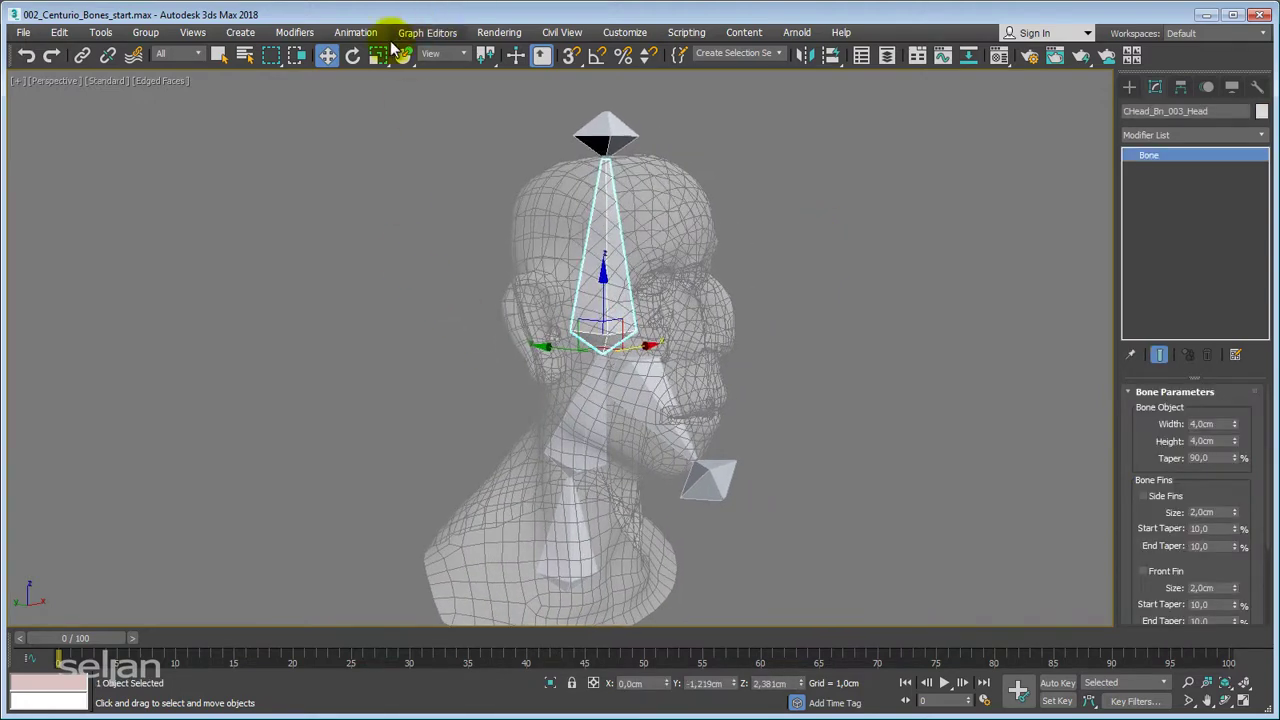
pyautogui.click(352, 32)
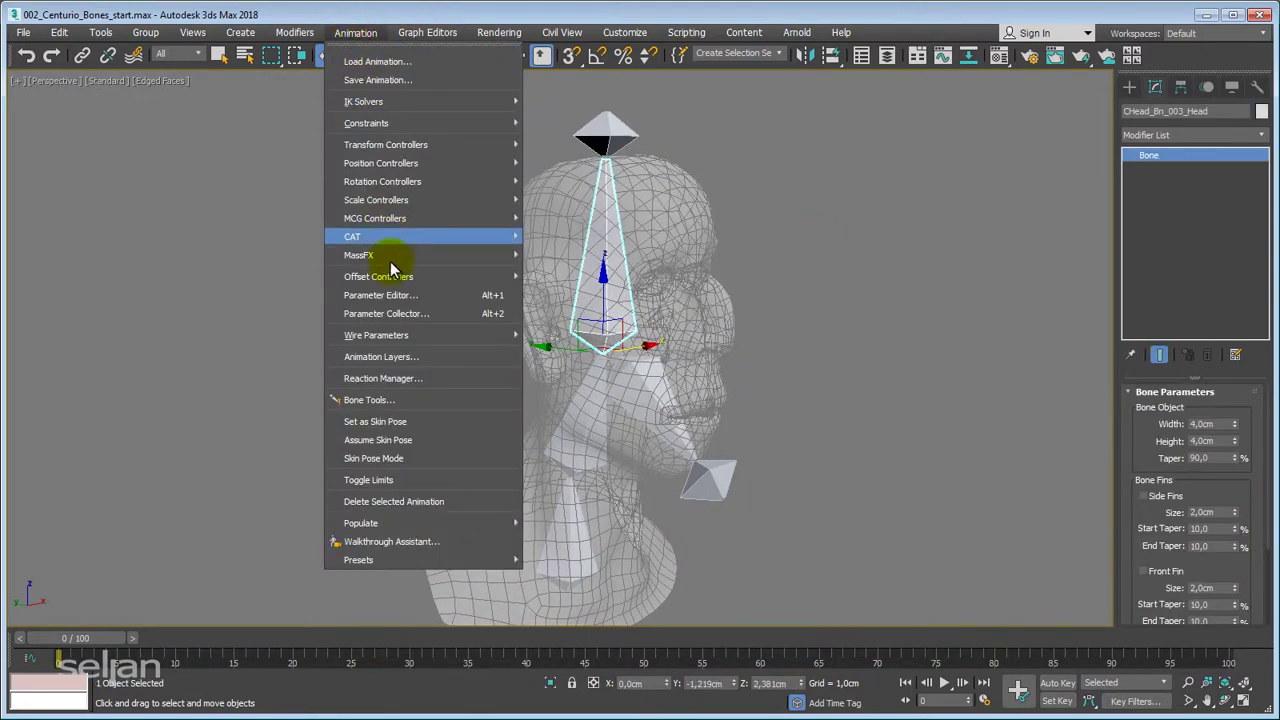
pyautogui.click(390, 399)
pyautogui.moveTo(415, 310); pyautogui.dragTo(397, 271, button='middle')
pyautogui.scroll(-3, 440, 276)
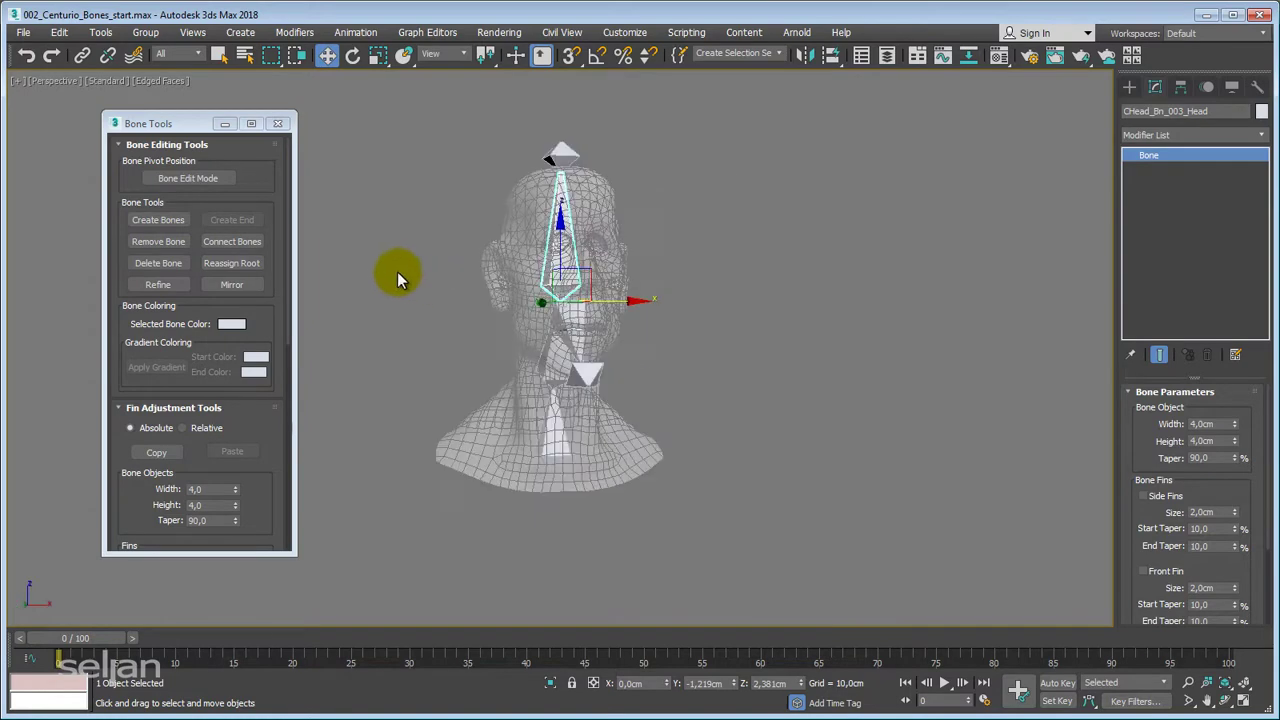
pyautogui.scroll(3, 397, 271)
pyautogui.keyDown('alt'); pyautogui.moveTo(467, 332); pyautogui.dragTo(487, 289, button='middle'); pyautogui.keyUp('alt')
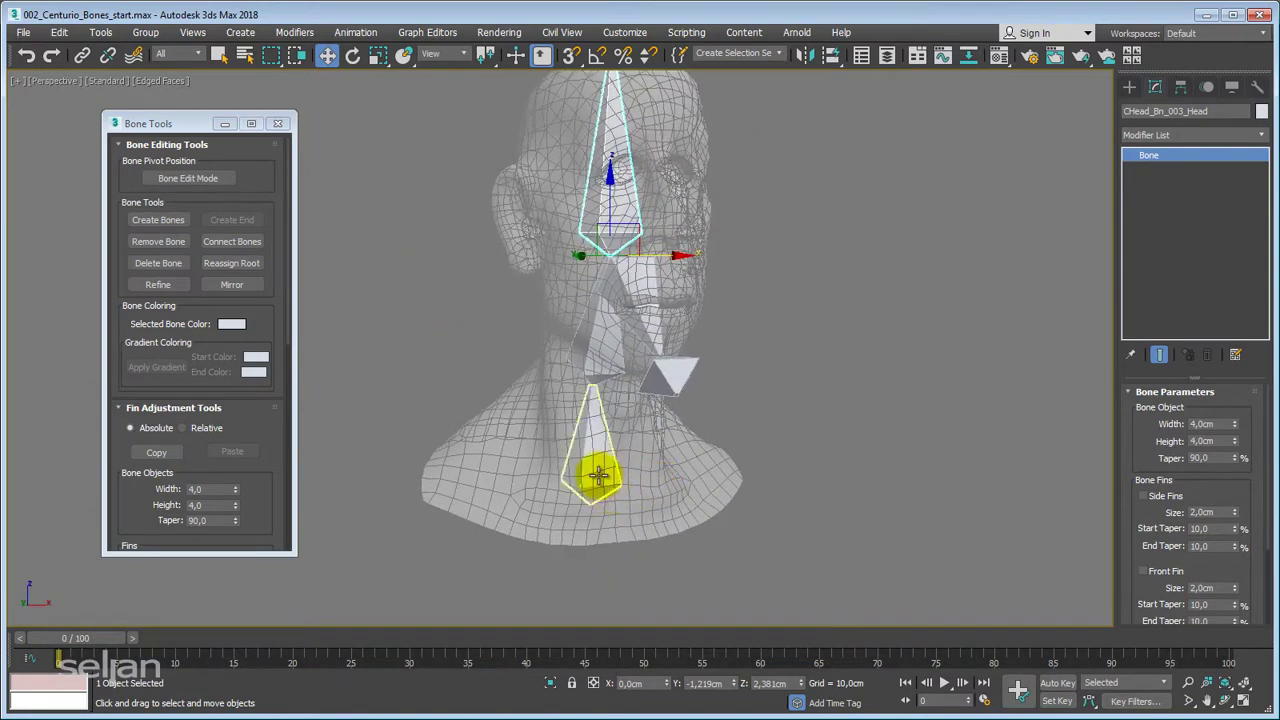
# Select the shoulder bone and turn on its side fins in the fin adjustment settings.
pyautogui.click(598, 477)
pyautogui.keyDown('alt'); pyautogui.moveTo(623, 471); pyautogui.dragTo(563, 449, button='middle'); pyautogui.keyUp('alt')
pyautogui.moveTo(247, 422); pyautogui.dragTo(251, 194)
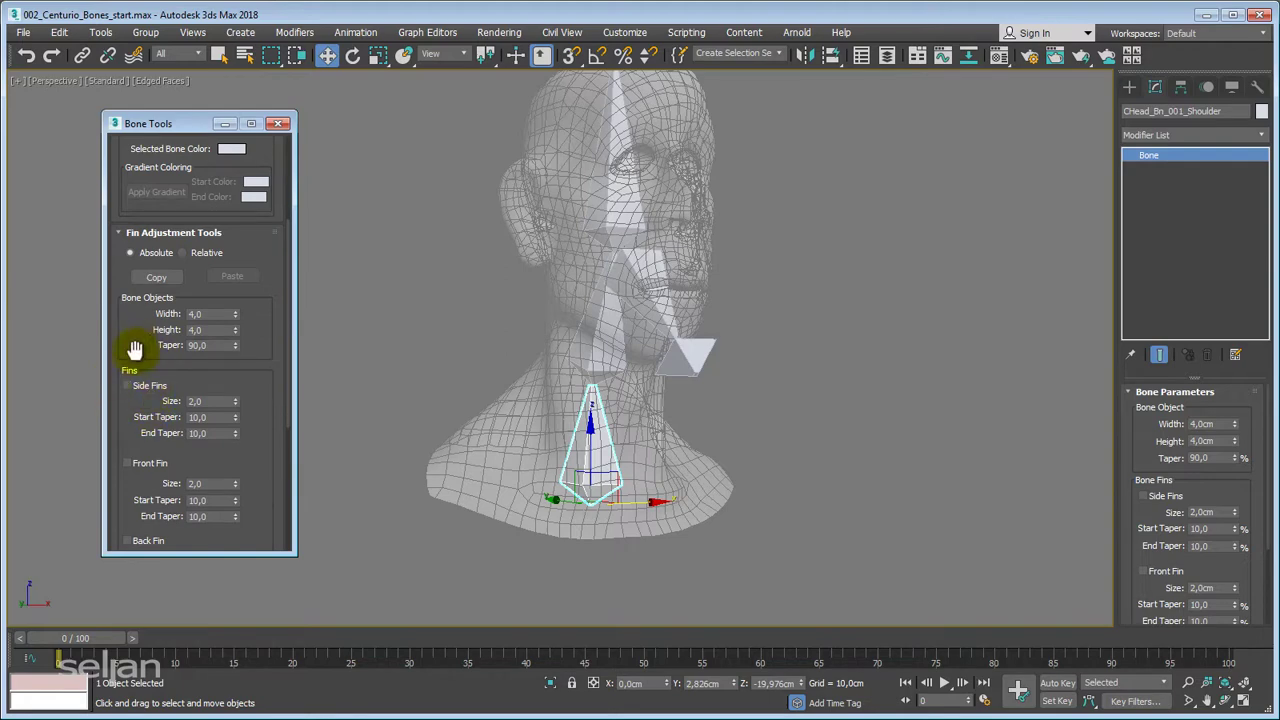
pyautogui.click(127, 386)
pyautogui.moveTo(137, 337); pyautogui.dragTo(137, 322)
# Set the shoulder bone's side fin size to 11.8 so the fins extend toward both shoulders.
pyautogui.keyDown('alt'); pyautogui.moveTo(682, 489); pyautogui.dragTo(580, 468, button='middle'); pyautogui.keyUp('alt')
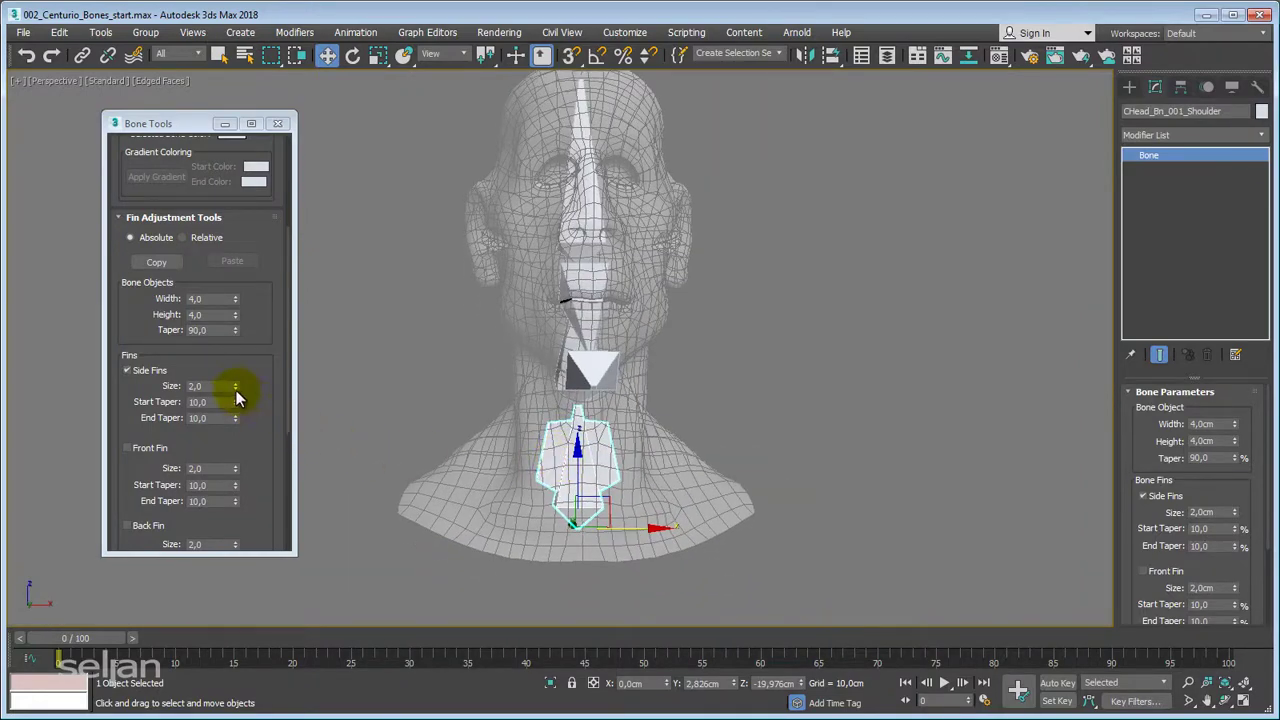
pyautogui.moveTo(236, 386); pyautogui.dragTo(240, 306)
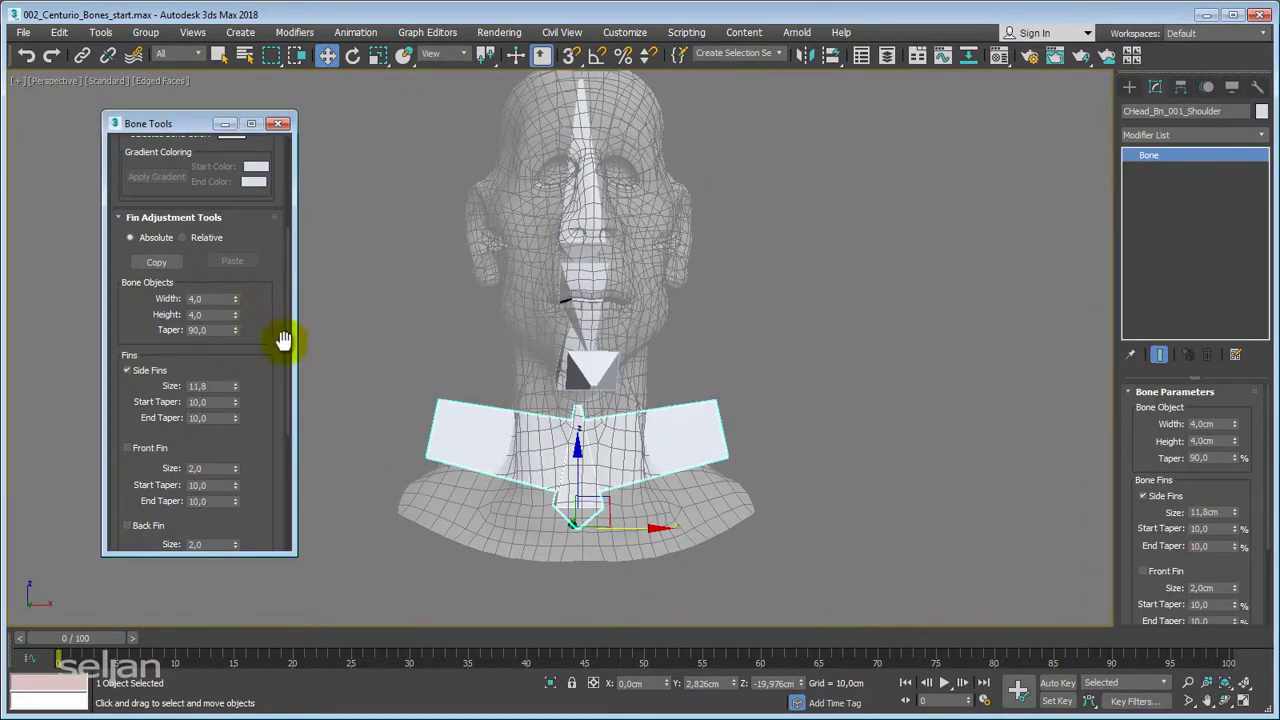
pyautogui.moveTo(443, 408); pyautogui.dragTo(457, 450, button='middle')
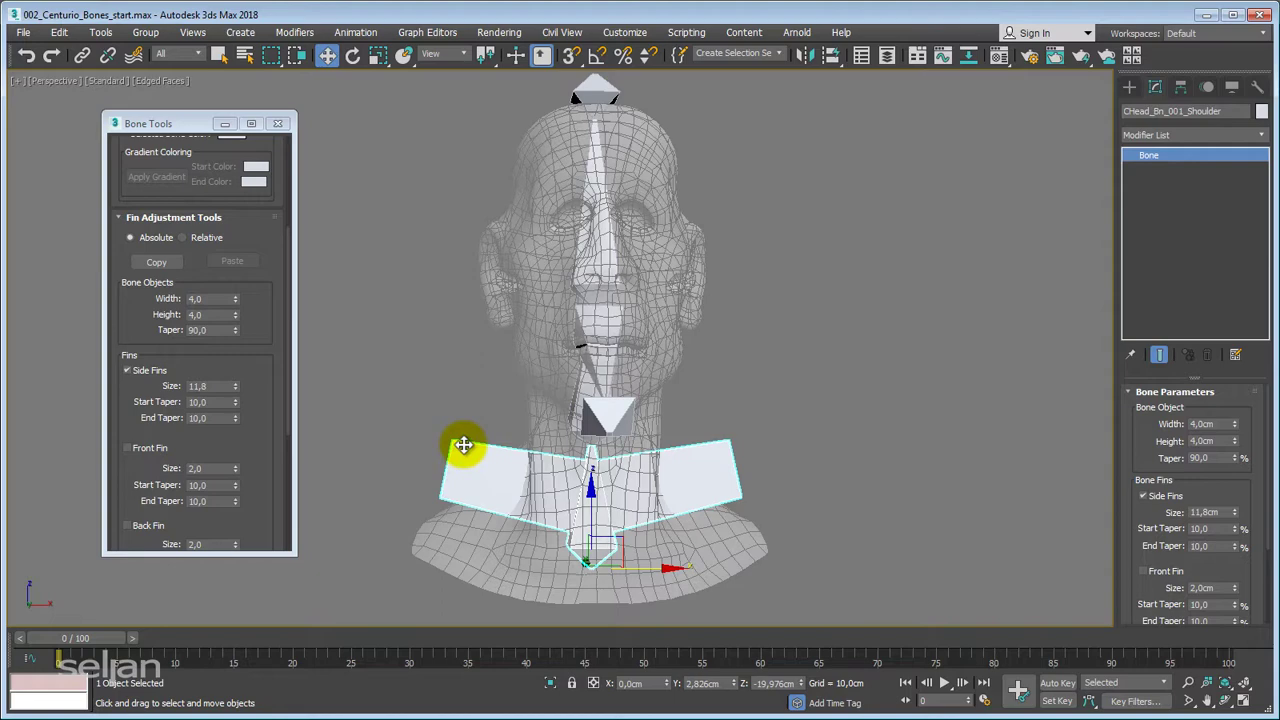
# Hide the geometry in the viewport and examine the bone chain with the shoulder bone's side fins.
pyautogui.hotkey('shift', 'g')
pyautogui.keyDown('alt'); pyautogui.moveTo(465, 431); pyautogui.dragTo(461, 386, button='middle'); pyautogui.keyUp('alt')
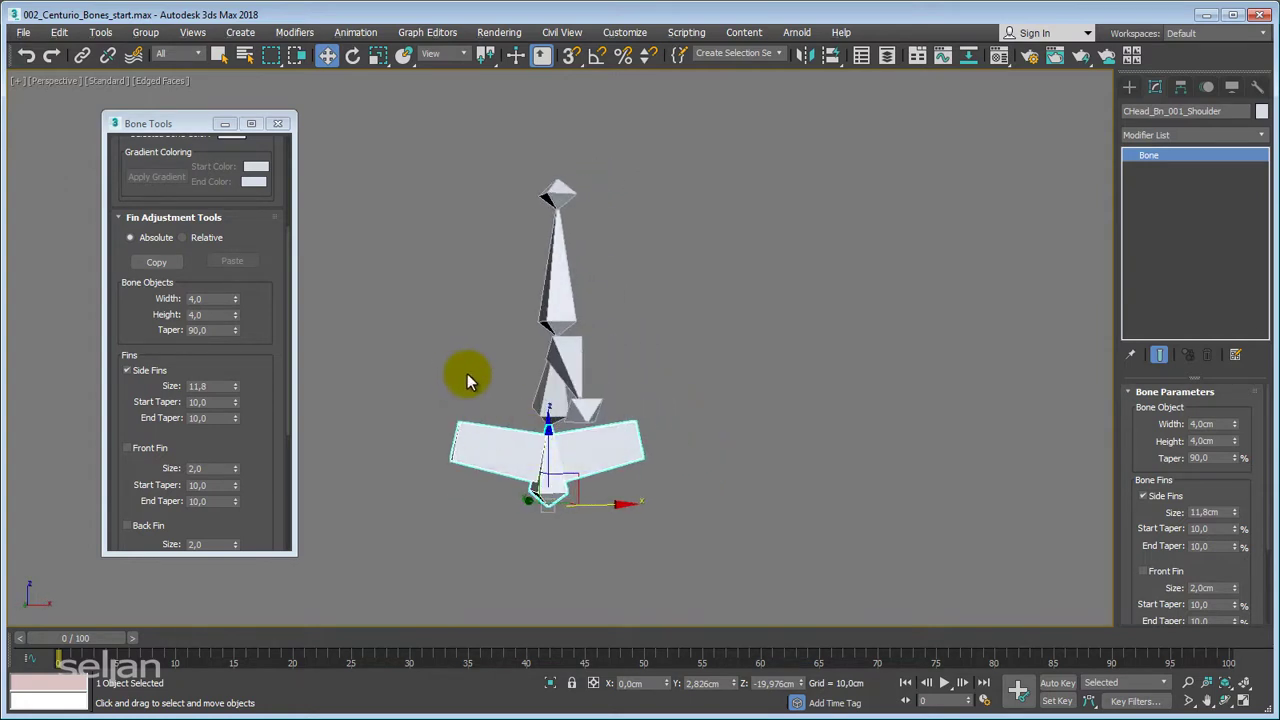
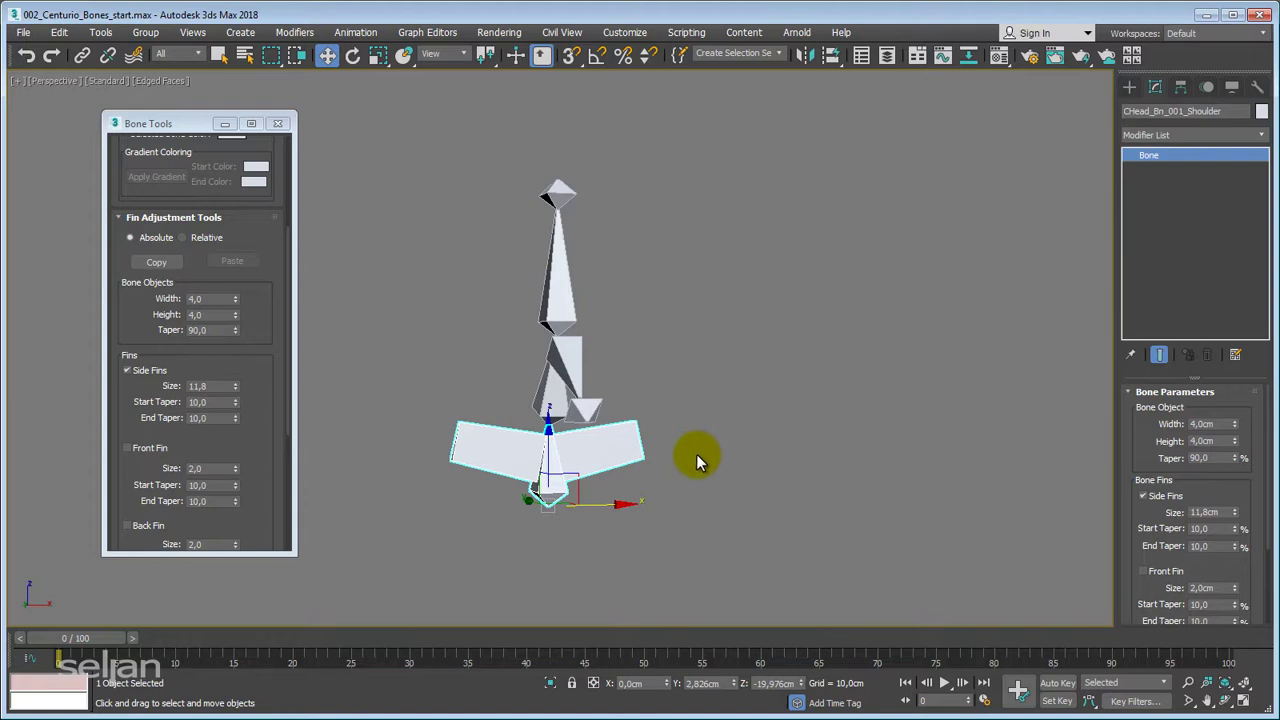
pyautogui.scroll(4, 680, 452)
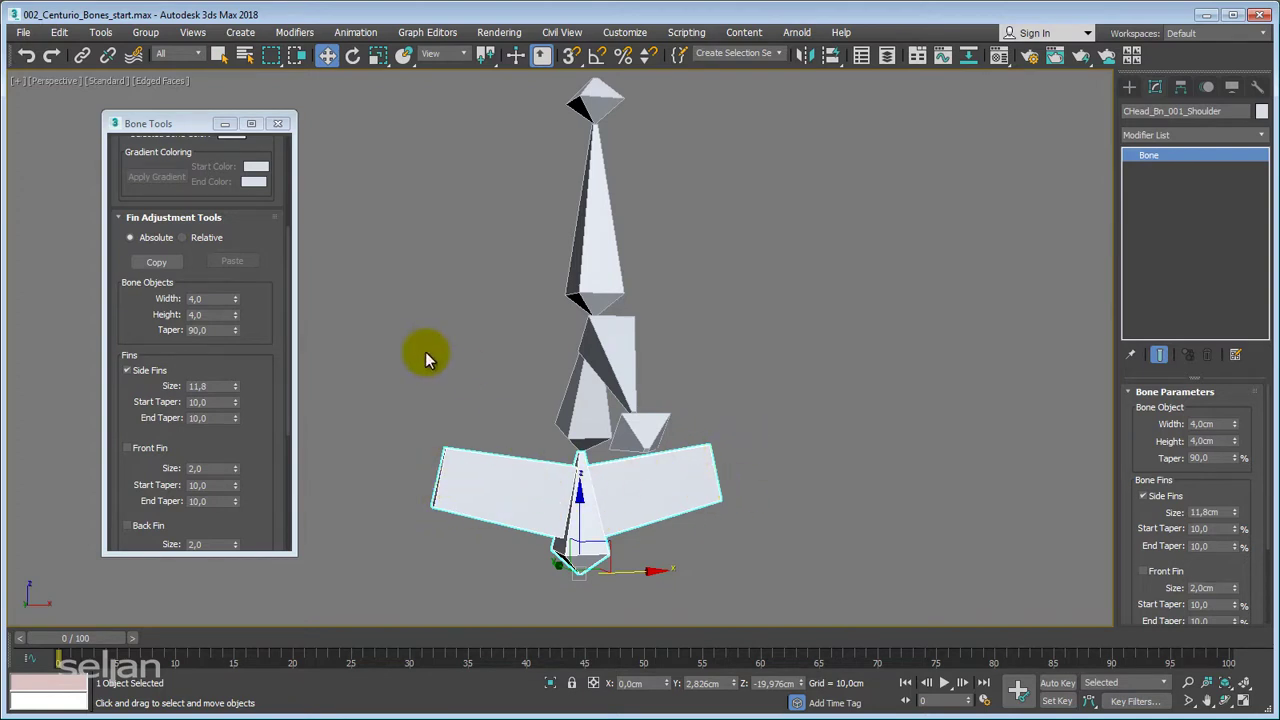
# Show the head mesh again and set the shoulder bone's side fins to size 11.4, start taper -78.1 and end taper 129.4.
pyautogui.moveTo(425, 347); pyautogui.dragTo(404, 346, button='middle')
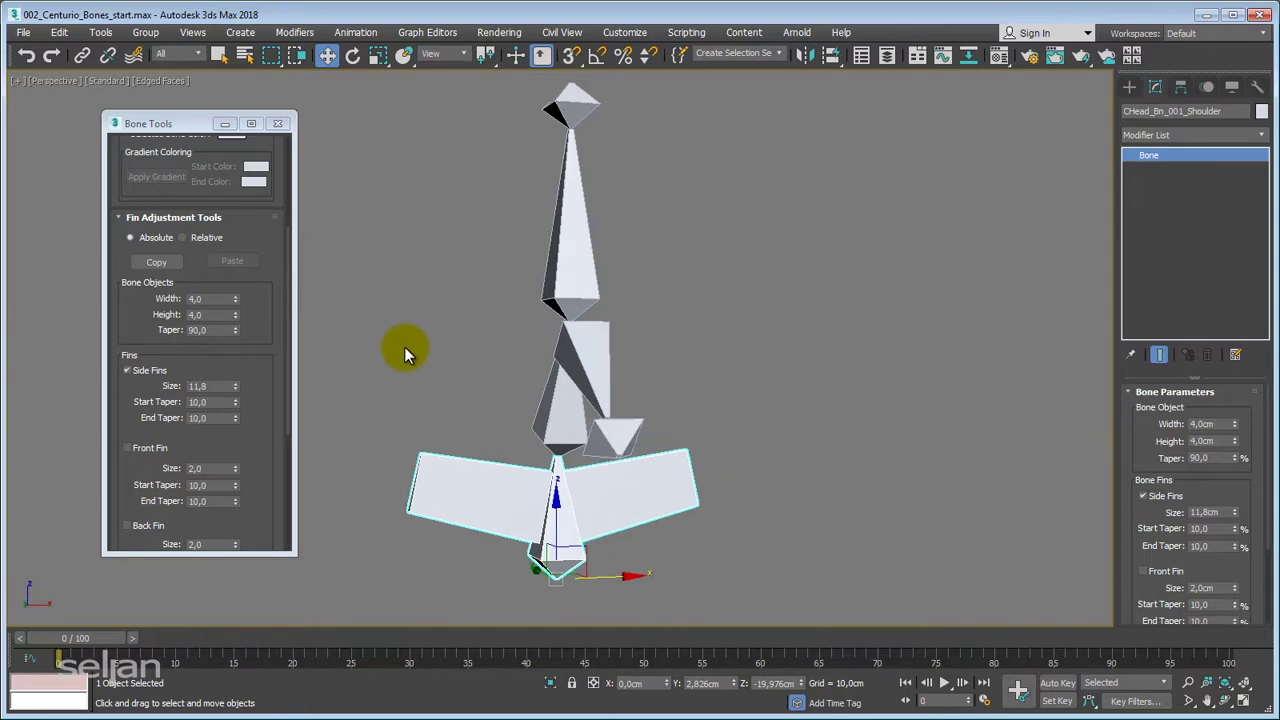
pyautogui.hotkey('shift', 'g')
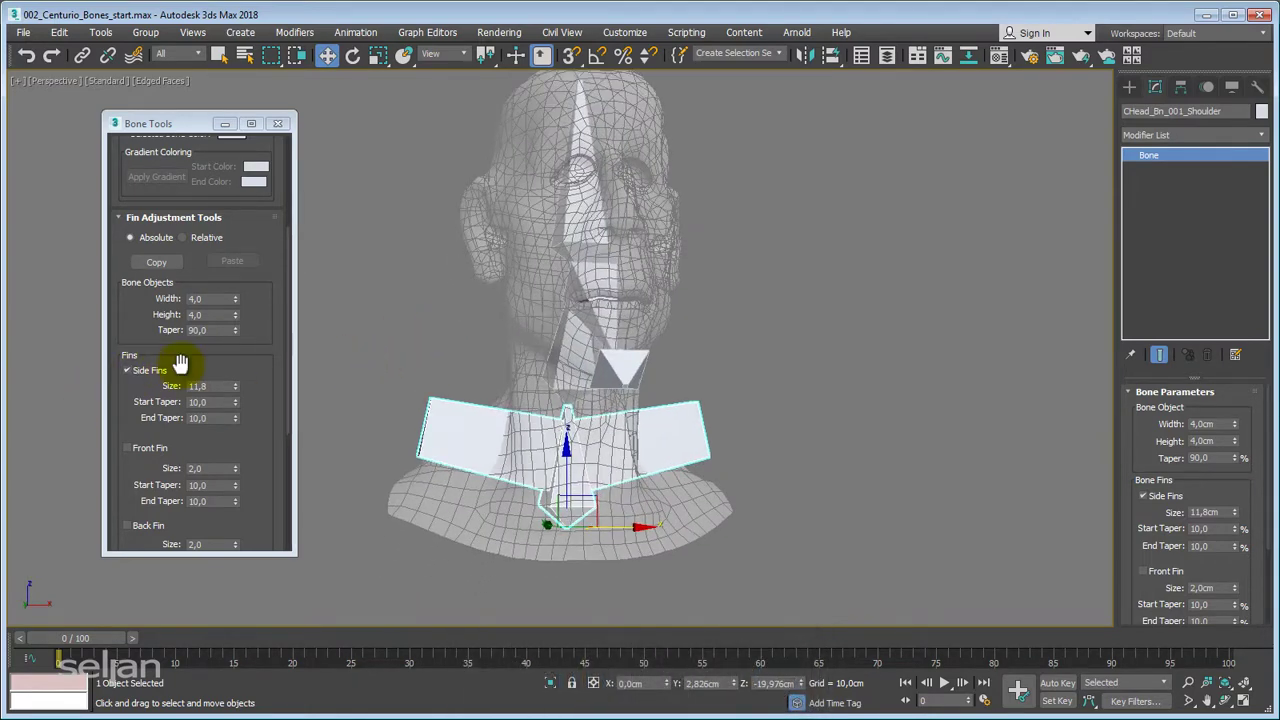
pyautogui.moveTo(235, 385); pyautogui.dragTo(231, 315)
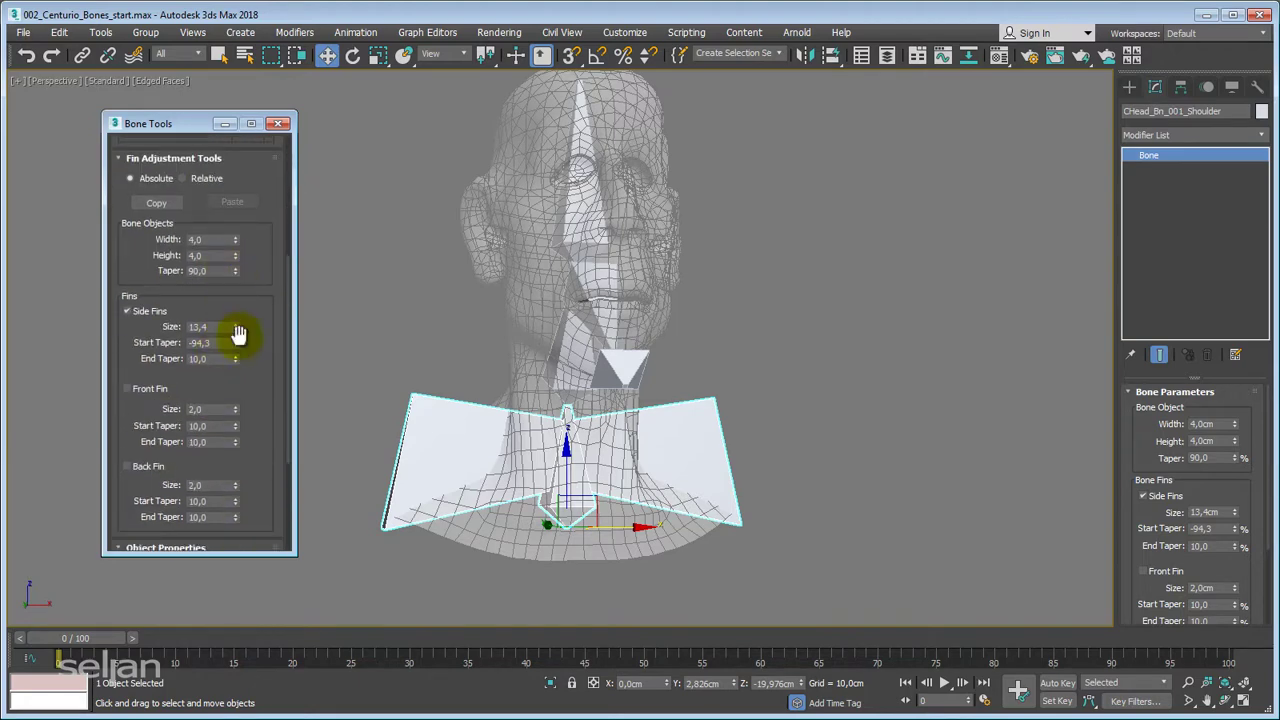
pyautogui.scroll(-1, 238, 305)
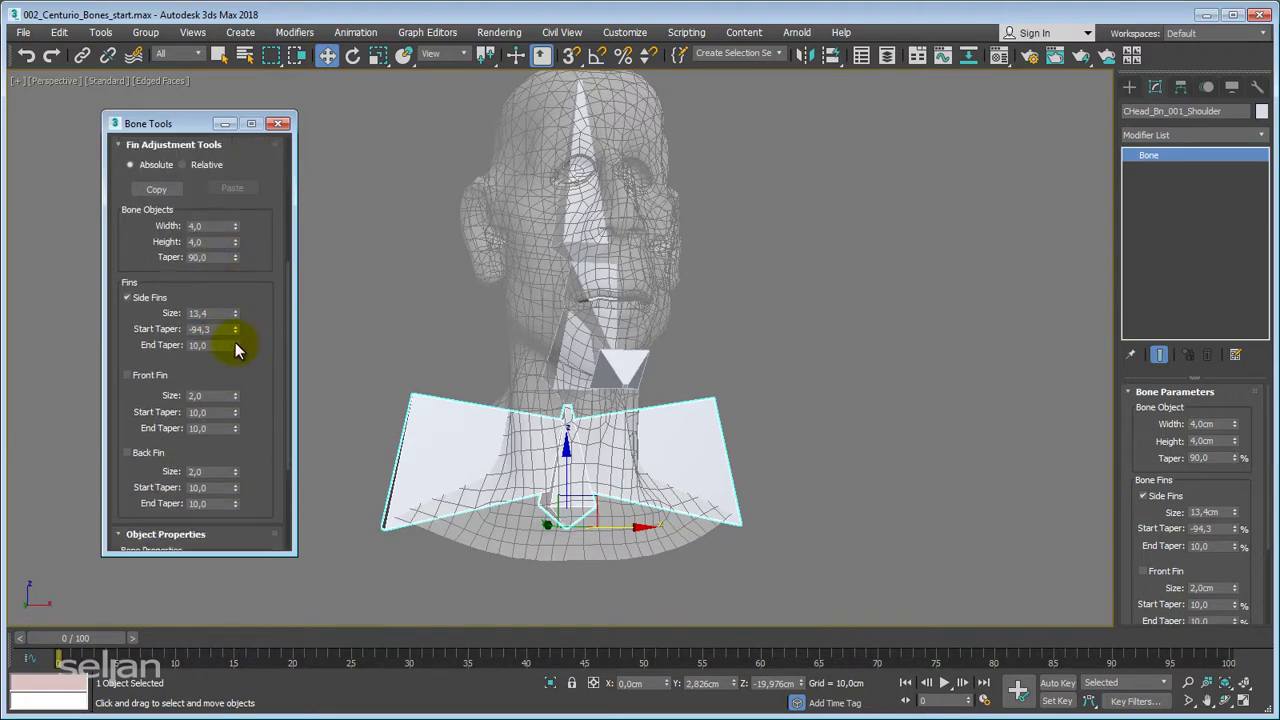
pyautogui.moveTo(234, 322); pyautogui.dragTo(240, 211)
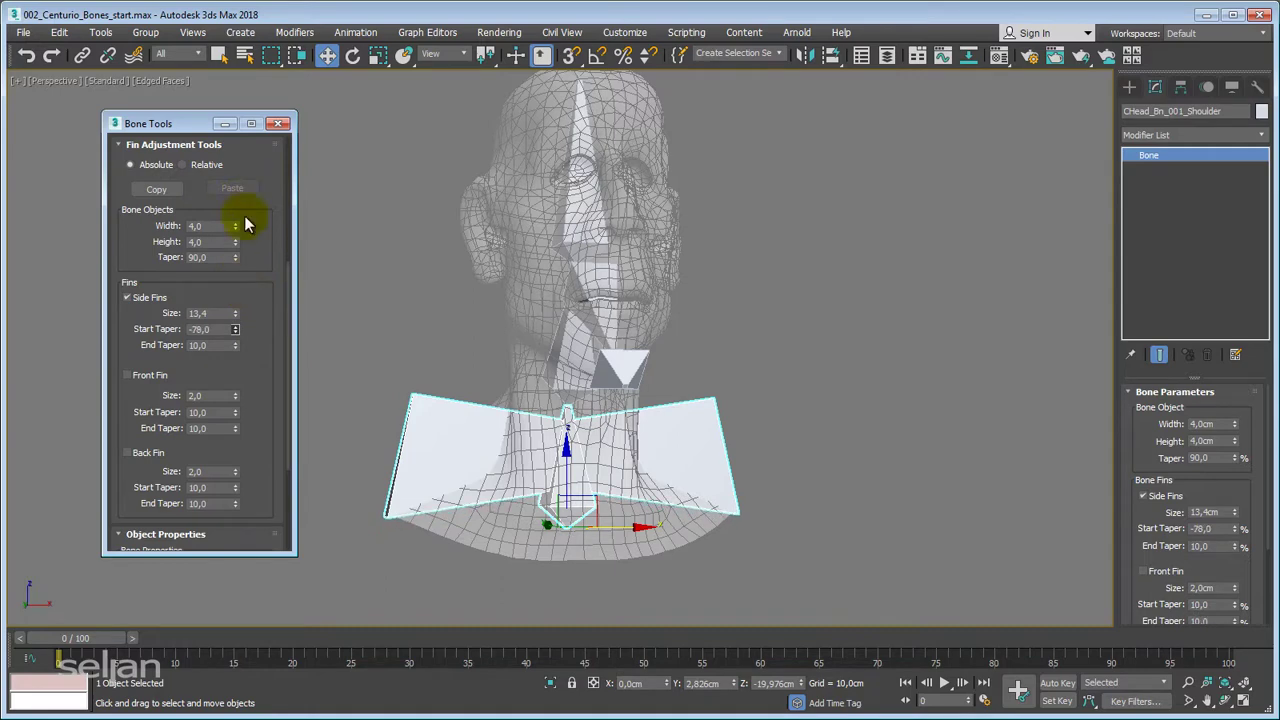
pyautogui.moveTo(236, 345); pyautogui.dragTo(371, 363)
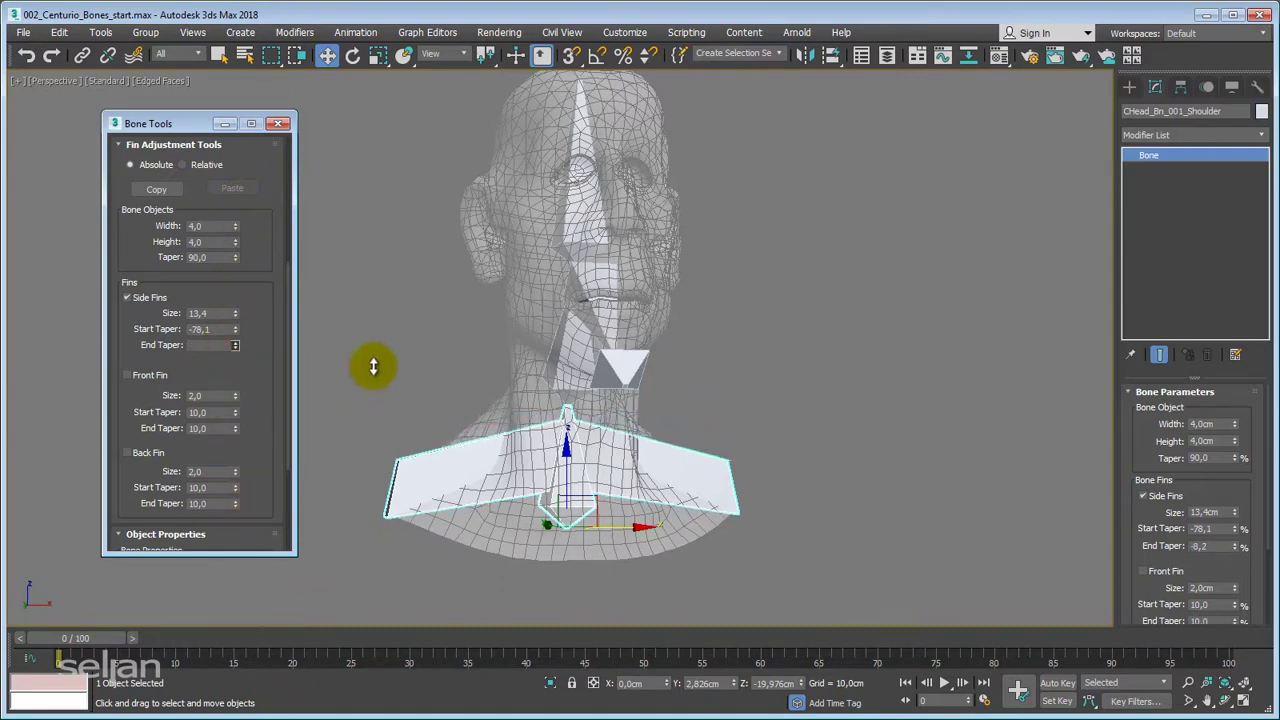
pyautogui.moveTo(235, 315); pyautogui.dragTo(240, 330)
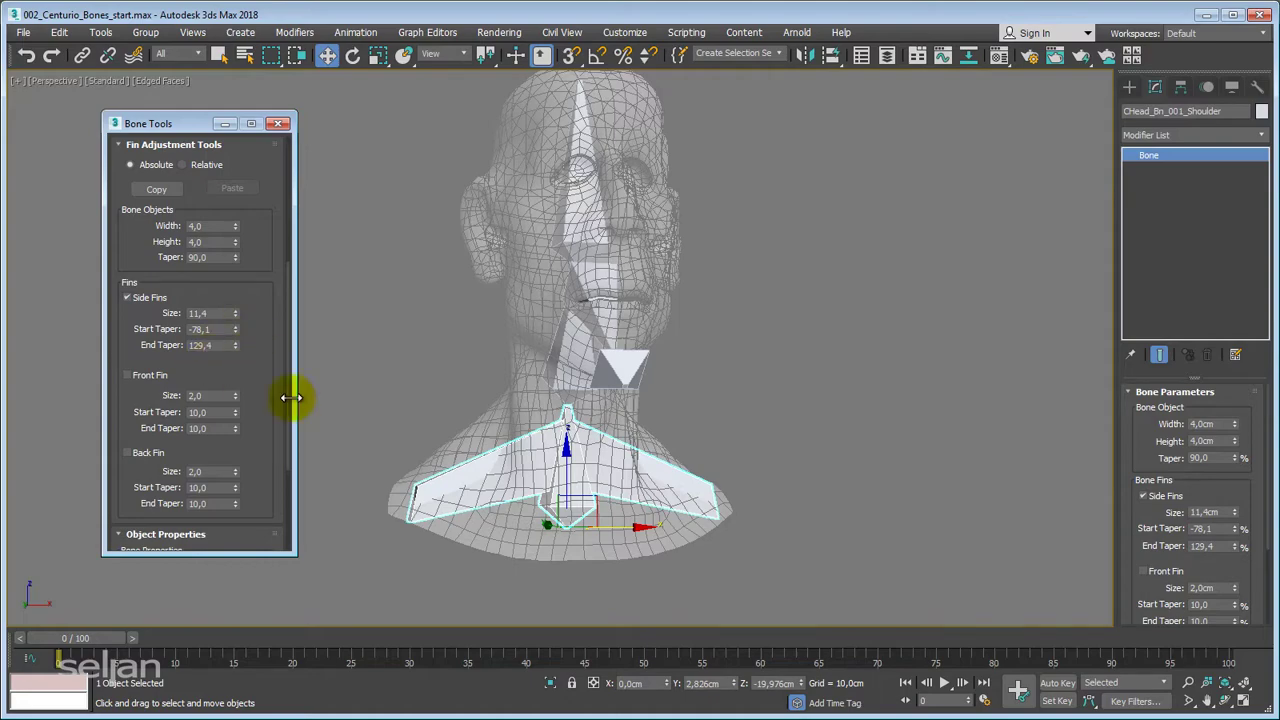
# Refine the shoulder bone's side fins to start taper -63.4 and end taper 114.1, checking the fit inside the mesh.
pyautogui.keyDown('alt'); pyautogui.moveTo(632, 483); pyautogui.dragTo(600, 497, button='middle'); pyautogui.keyUp('alt')
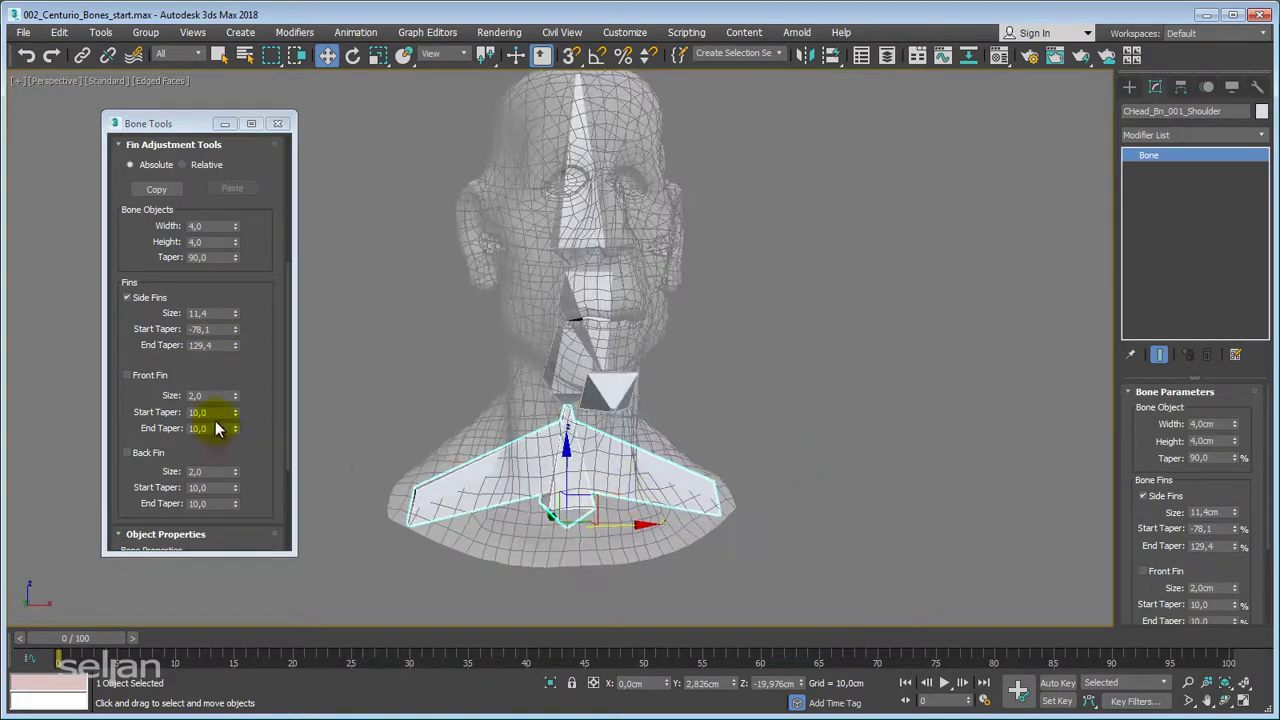
pyautogui.moveTo(234, 329); pyautogui.dragTo(246, 216)
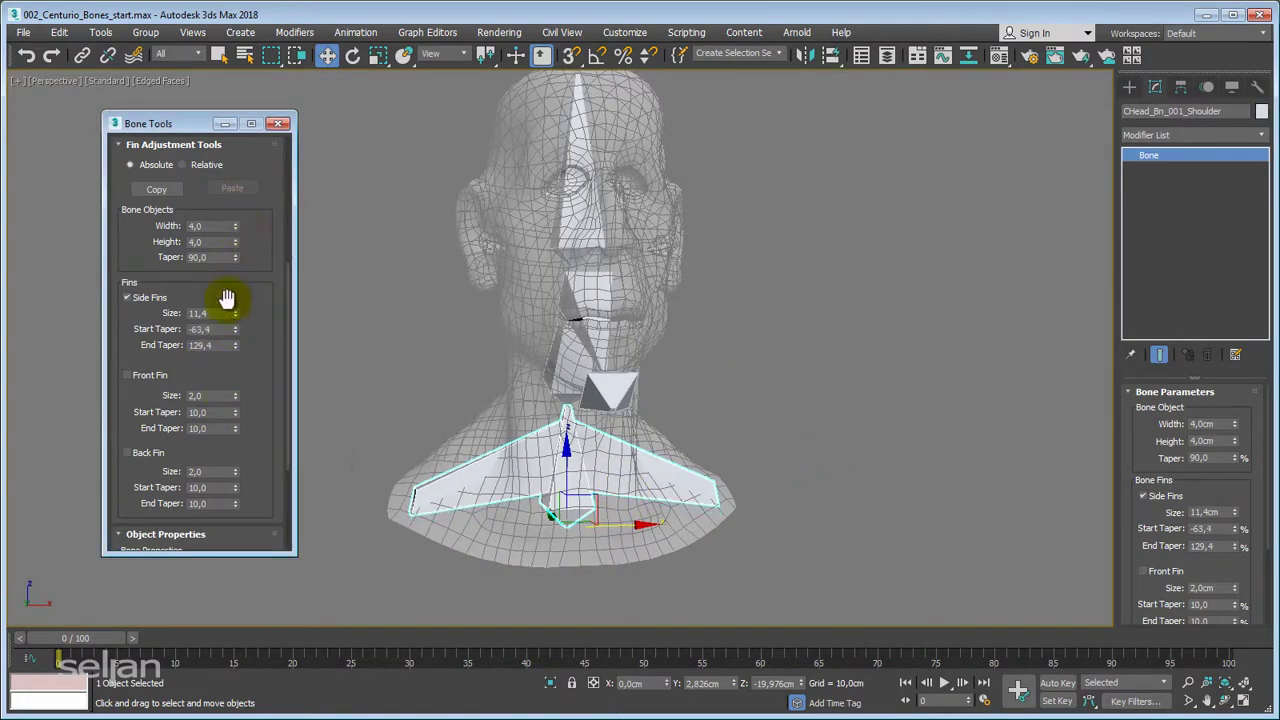
pyautogui.moveTo(237, 343); pyautogui.dragTo(262, 464)
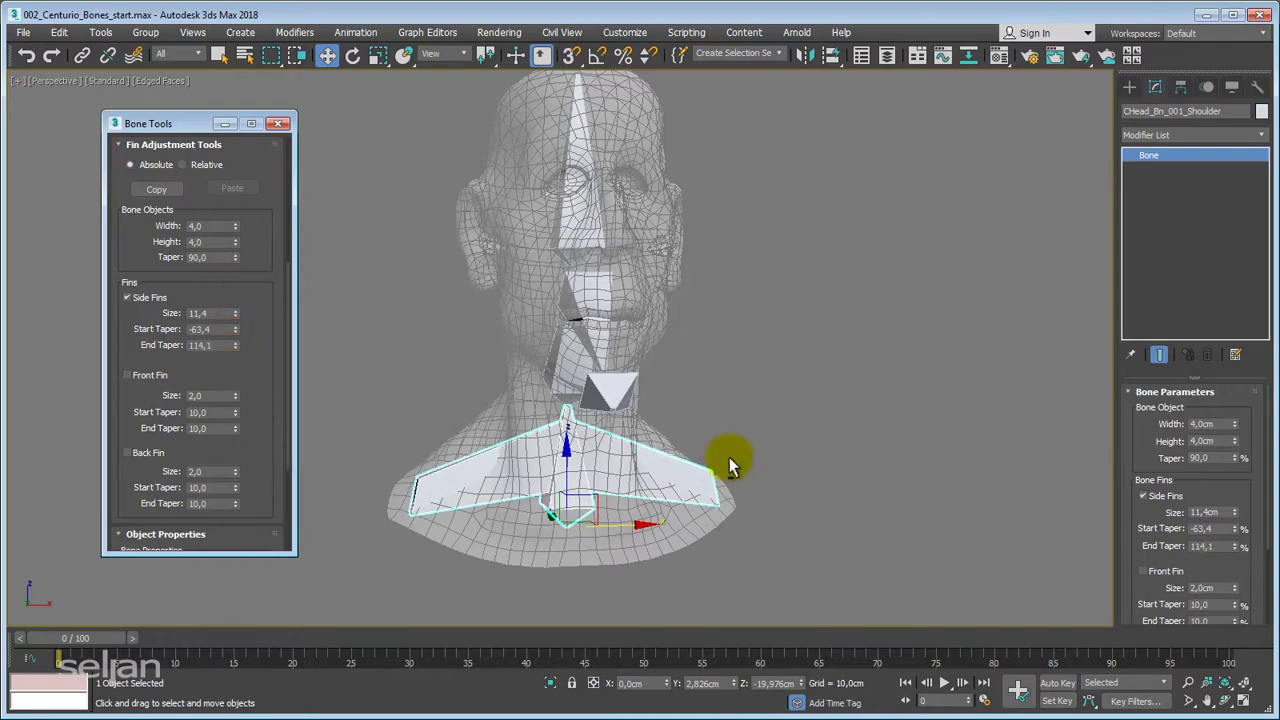
pyautogui.keyDown('alt'); pyautogui.moveTo(729, 459); pyautogui.dragTo(690, 450, button='middle'); pyautogui.keyUp('alt')
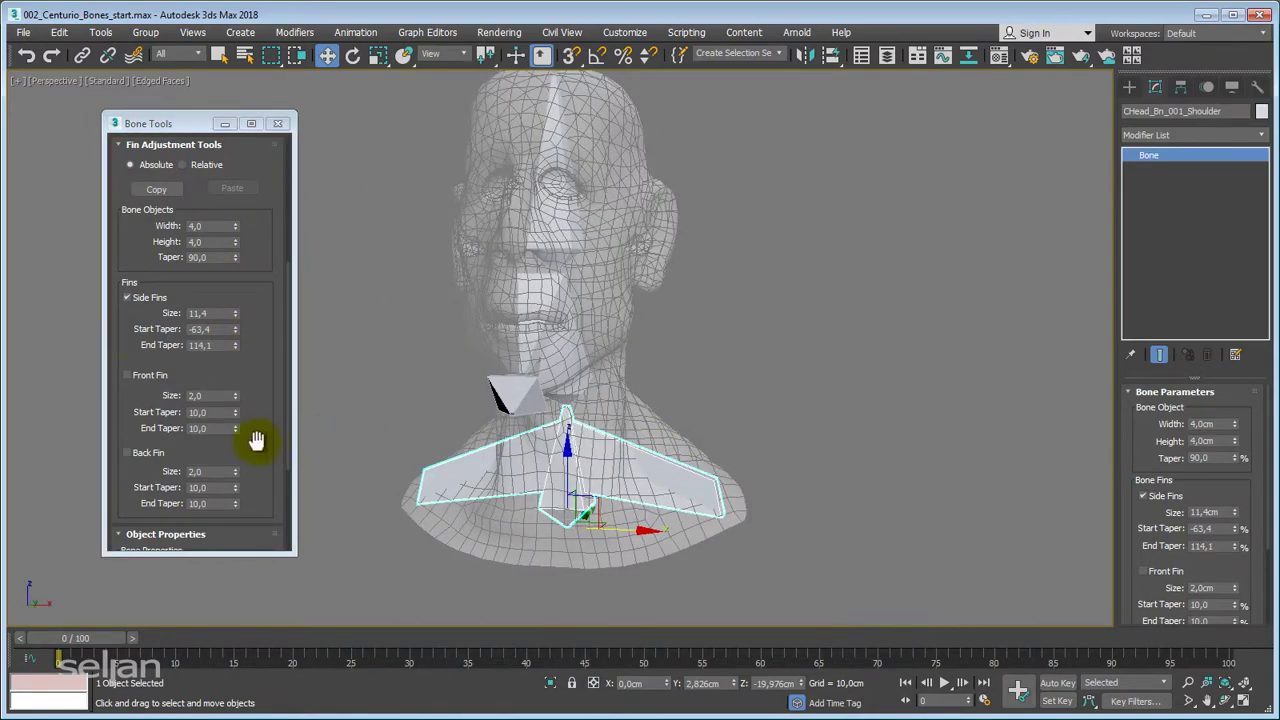
# Turn on the shoulder bone's front fin and set its size to 6.4 to fill the upper back.
pyautogui.click(128, 380)
pyautogui.keyDown('alt'); pyautogui.moveTo(423, 449); pyautogui.dragTo(651, 457, button='middle'); pyautogui.keyUp('alt')
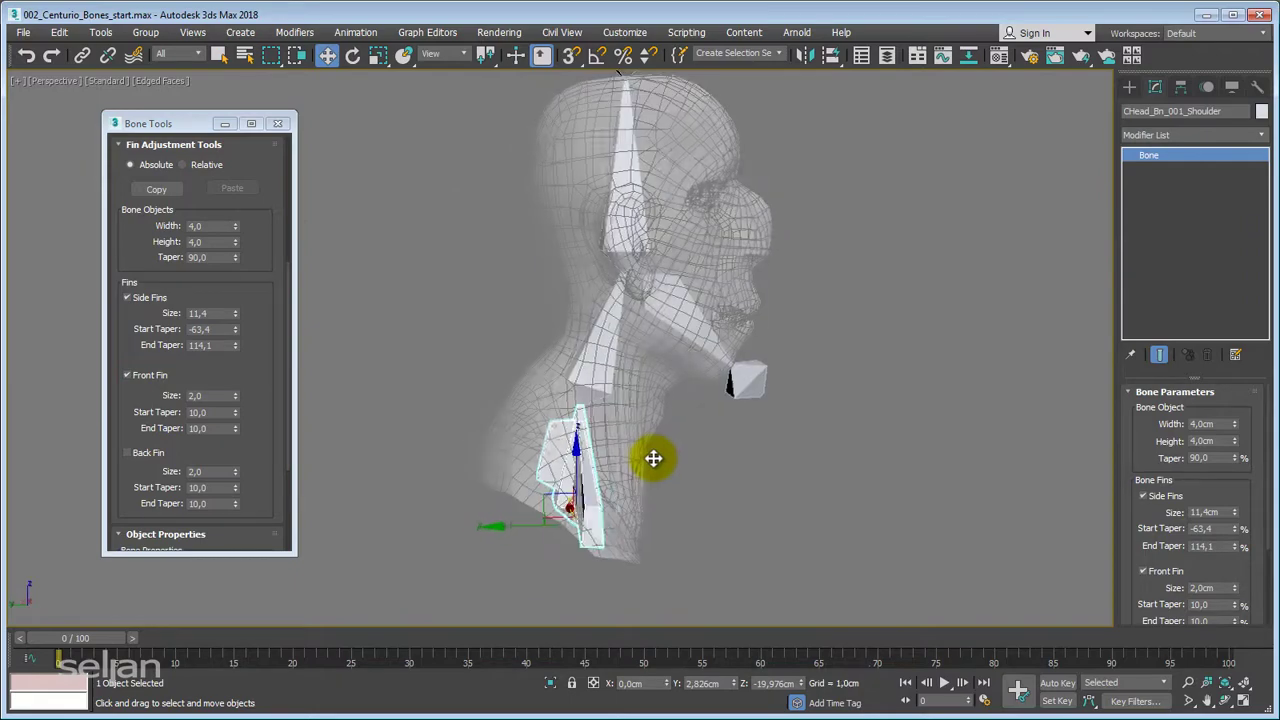
pyautogui.keyDown('alt'); pyautogui.moveTo(571, 429); pyautogui.dragTo(606, 469, button='middle'); pyautogui.keyUp('alt')
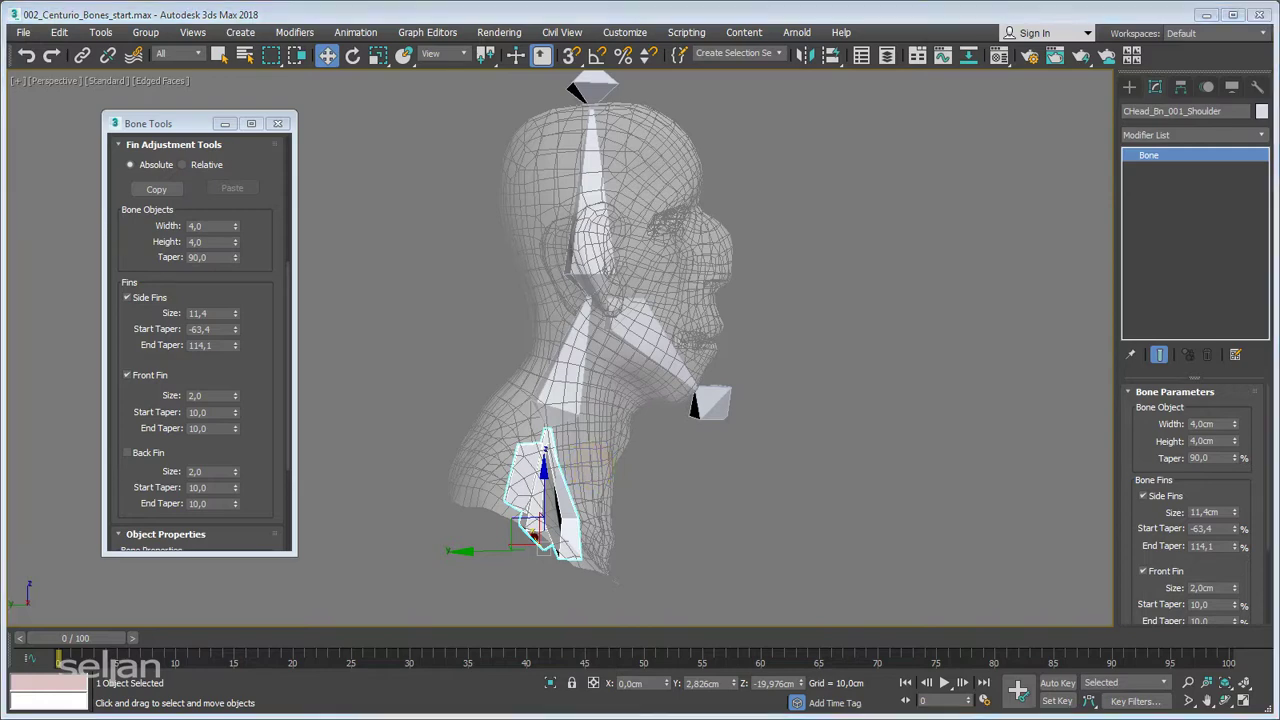
pyautogui.keyDown('alt'); pyautogui.moveTo(714, 457); pyautogui.dragTo(656, 460, button='middle'); pyautogui.keyUp('alt')
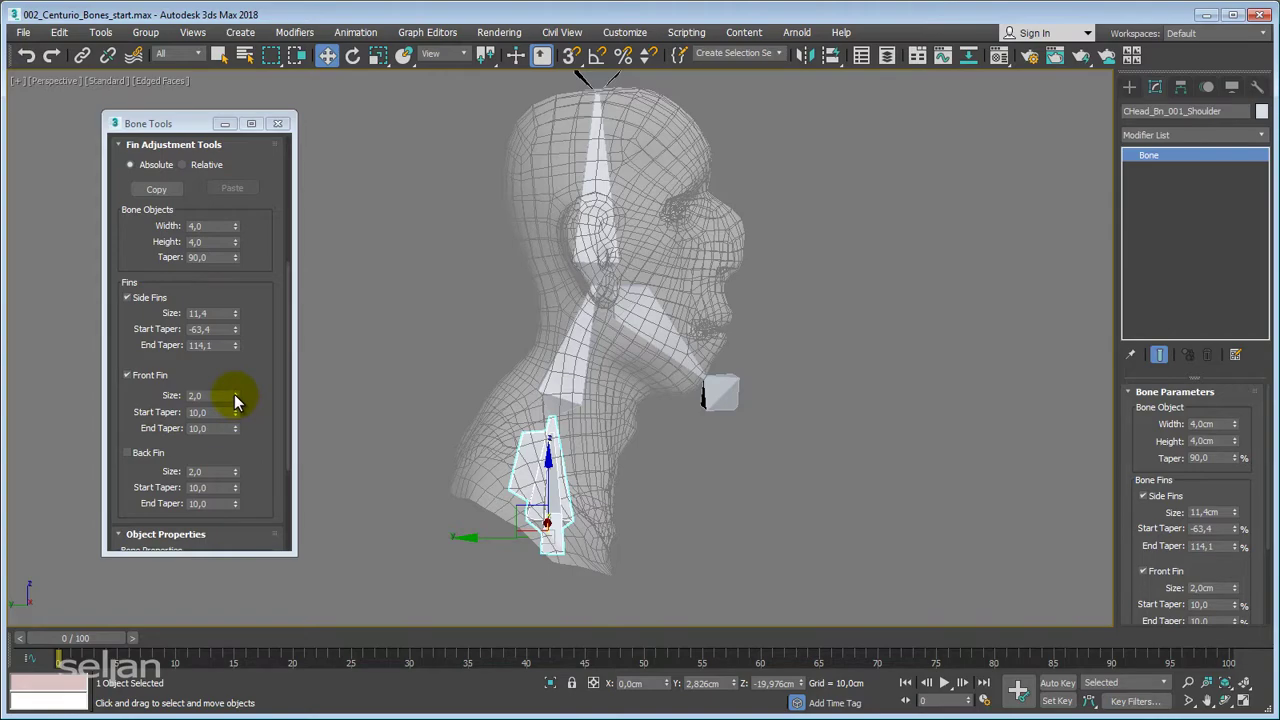
pyautogui.moveTo(237, 401); pyautogui.dragTo(235, 360)
pyautogui.keyDown('alt'); pyautogui.moveTo(520, 380); pyautogui.dragTo(794, 400, button='middle'); pyautogui.keyUp('alt')
pyautogui.scroll(3, 624, 426)
pyautogui.moveTo(624, 426); pyautogui.dragTo(678, 369, button='middle')
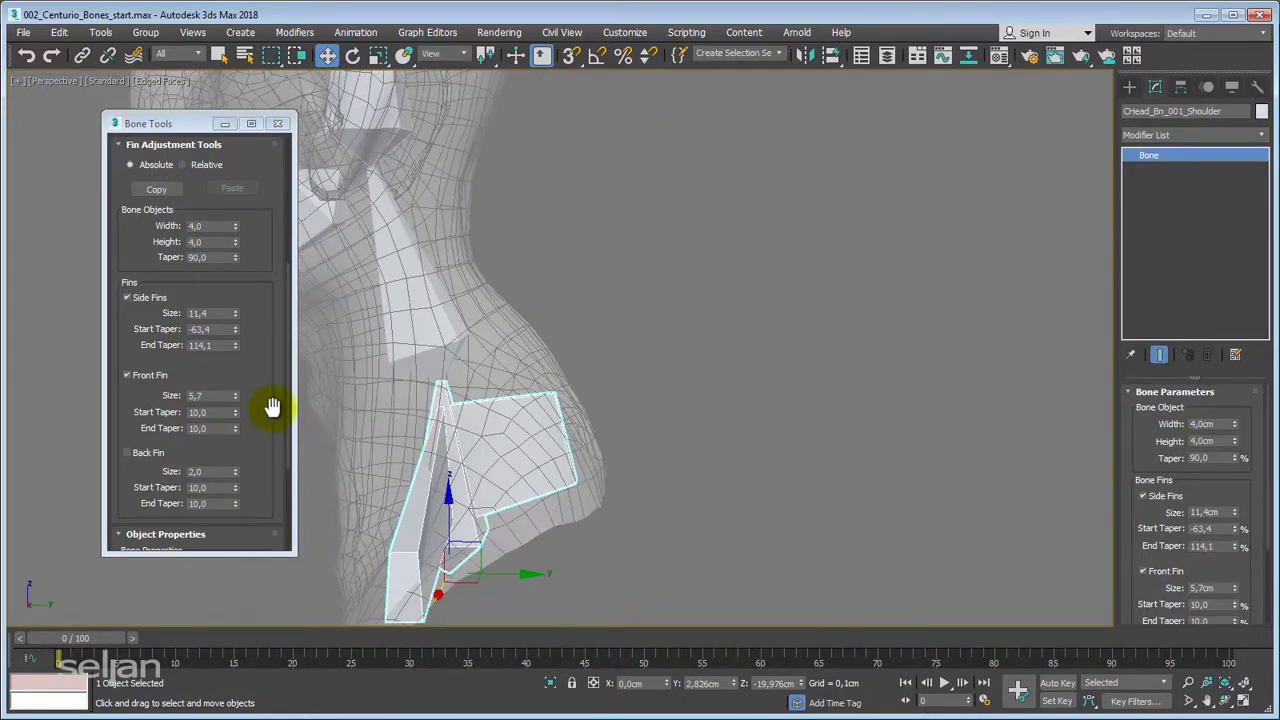
pyautogui.moveTo(237, 401)
pyautogui.mouseDown()
pyautogui.moveTo(234, 380)
pyautogui.moveTo(237, 400)
pyautogui.mouseUp()
pyautogui.keyDown('alt'); pyautogui.moveTo(749, 414); pyautogui.dragTo(645, 474, button='middle'); pyautogui.keyUp('alt')
pyautogui.scroll(3, 600, 446)
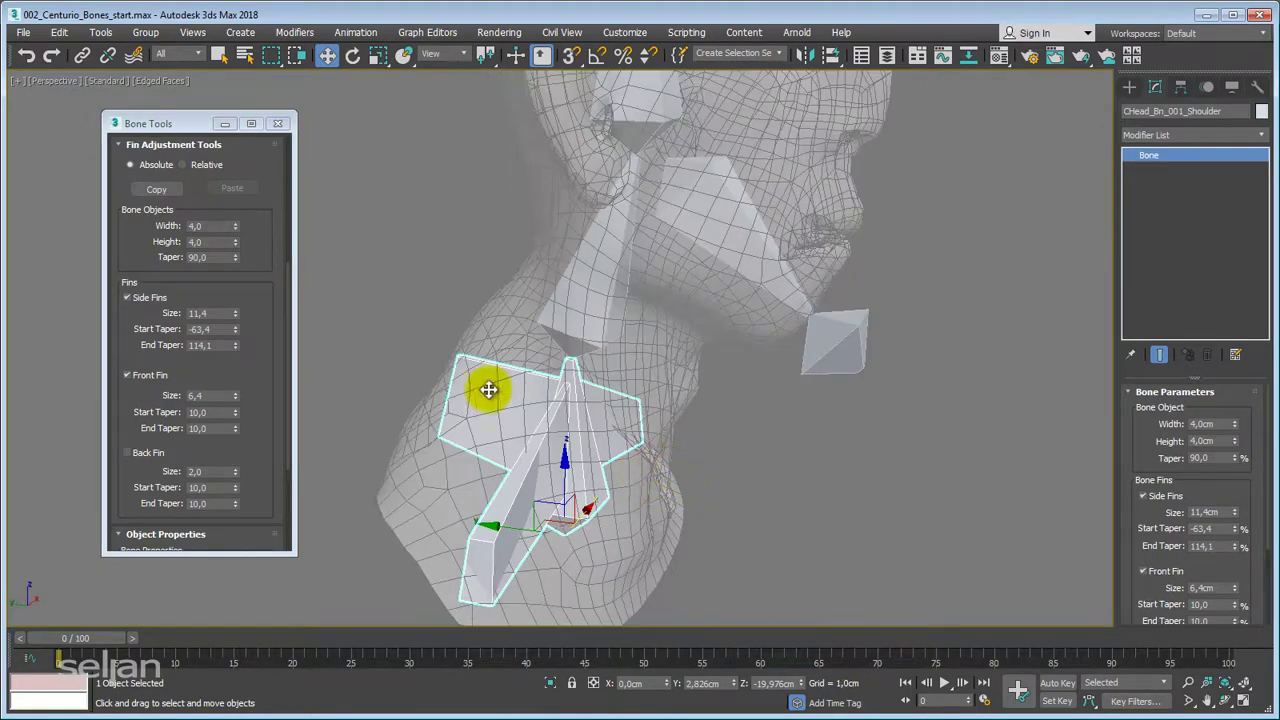
# Turn on the shoulder bone's back fin with size 3.3, start taper -22.6 and end taper 37.3 to fit the chest.
pyautogui.click(130, 454)
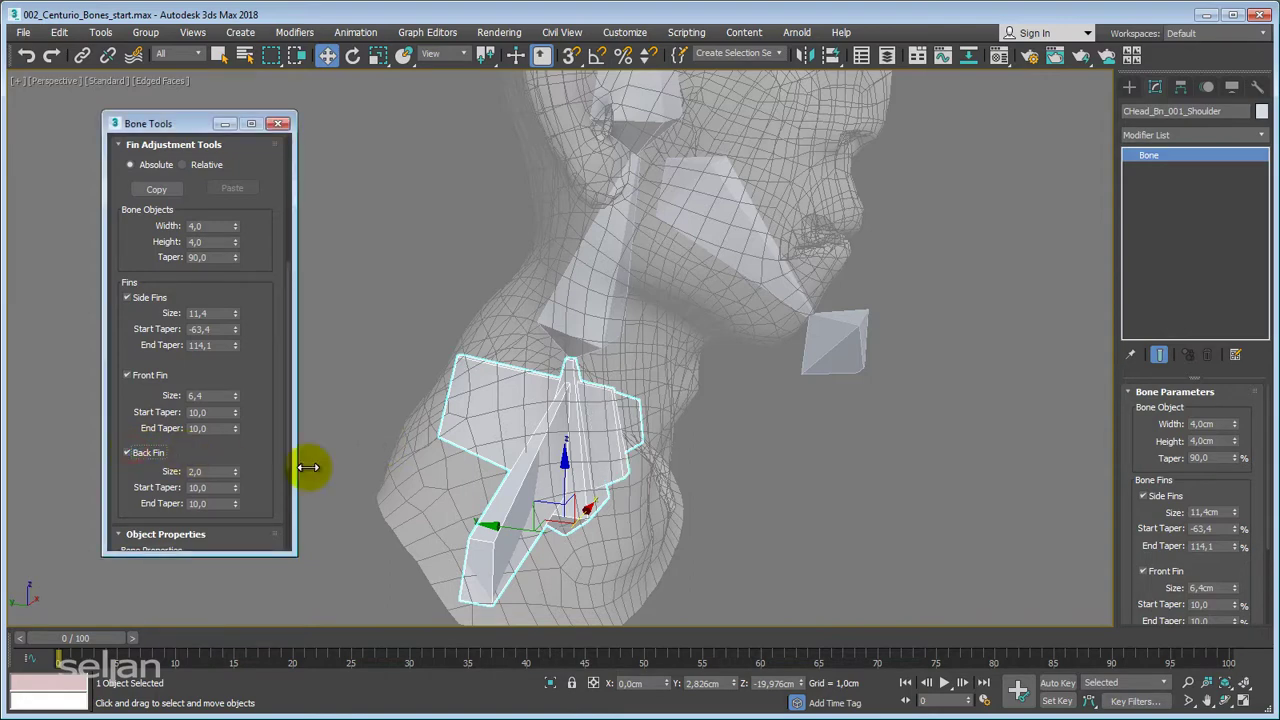
pyautogui.keyDown('alt'); pyautogui.moveTo(520, 468); pyautogui.dragTo(491, 457, button='middle'); pyautogui.keyUp('alt')
pyautogui.moveTo(236, 478); pyautogui.dragTo(263, 237)
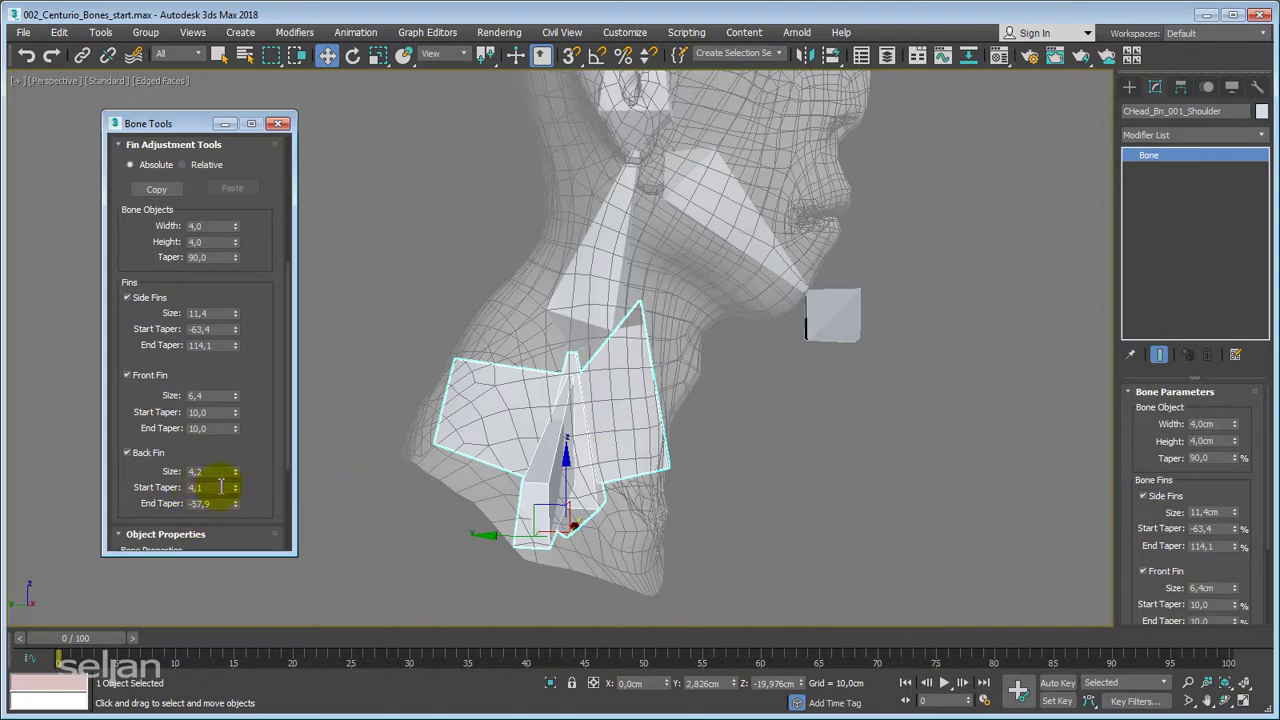
pyautogui.moveTo(234, 494); pyautogui.dragTo(237, 674)
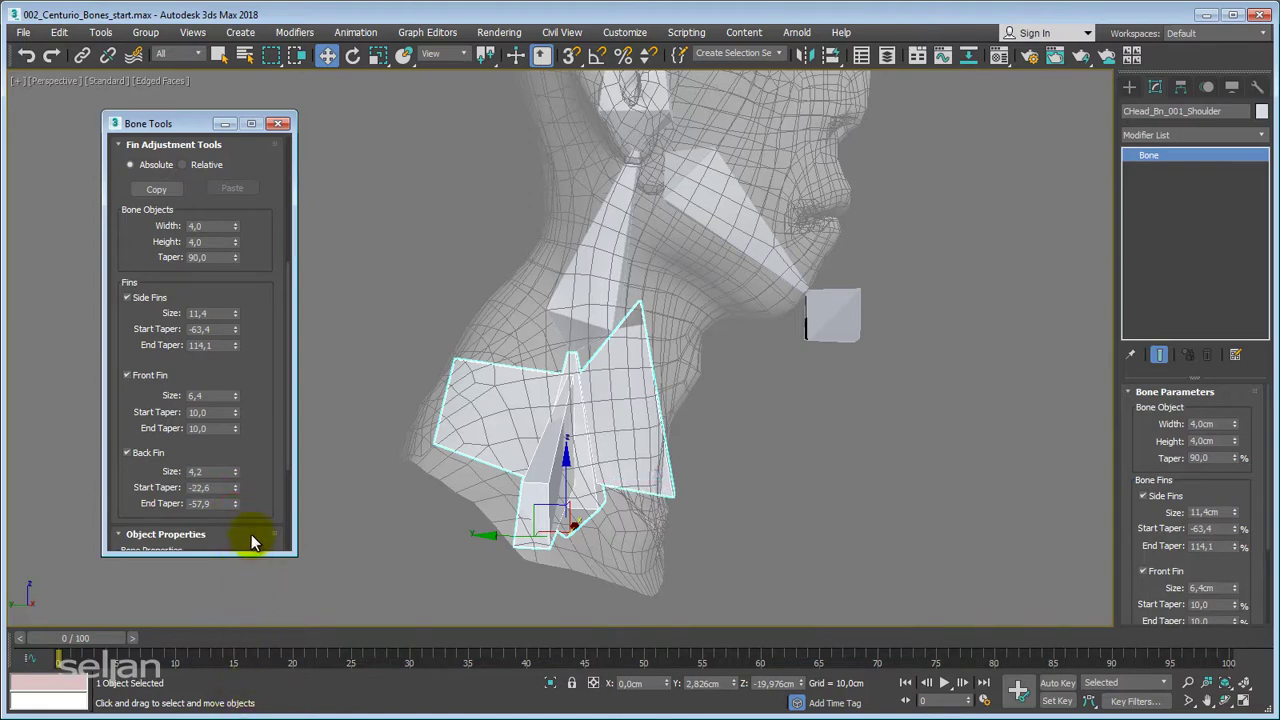
pyautogui.moveTo(236, 506); pyautogui.dragTo(238, 480)
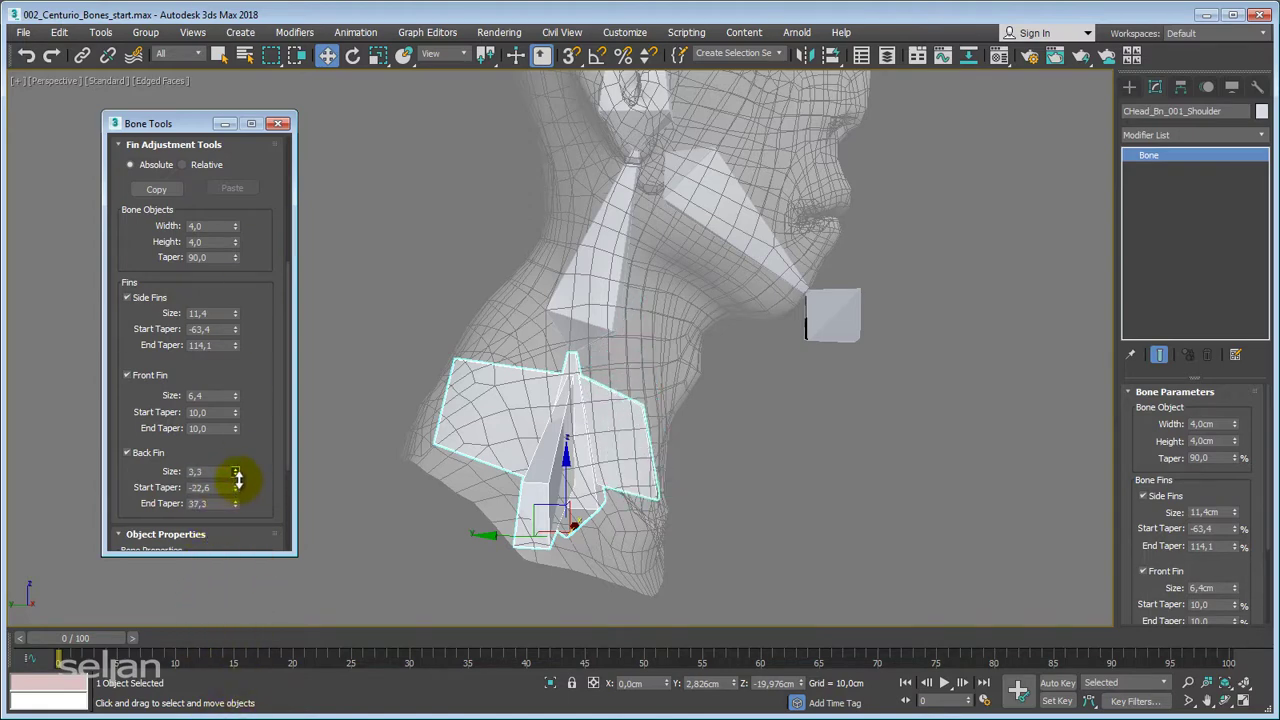
# Give the neck bone side fins with size 2.5 and start taper -8.1, and turn on its front fin at size 2.0.
pyautogui.keyDown('alt'); pyautogui.moveTo(729, 499); pyautogui.dragTo(524, 410, button='middle'); pyautogui.keyUp('alt')
pyautogui.click(590, 338)
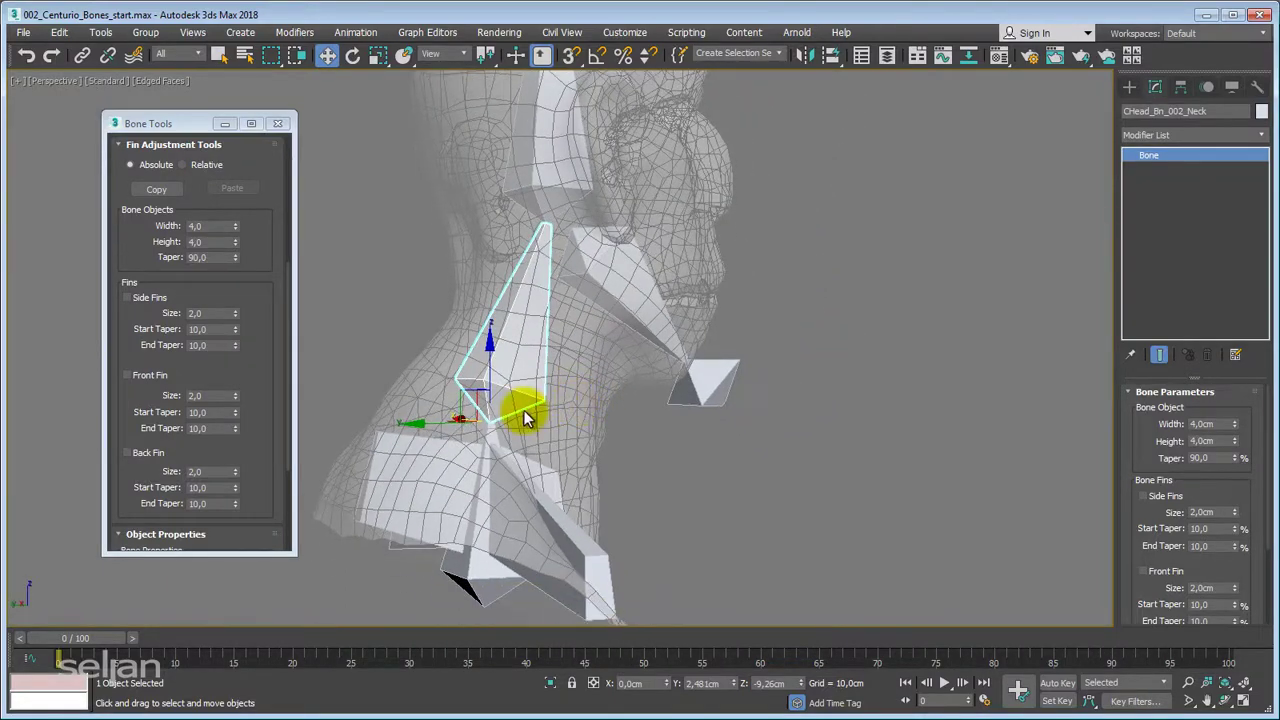
pyautogui.click(127, 298)
pyautogui.keyDown('alt'); pyautogui.moveTo(563, 366); pyautogui.dragTo(267, 378, button='middle'); pyautogui.keyUp('alt')
pyautogui.moveTo(236, 313); pyautogui.dragTo(250, 282)
pyautogui.keyDown('alt'); pyautogui.moveTo(325, 352); pyautogui.dragTo(260, 335, button='middle'); pyautogui.keyUp('alt')
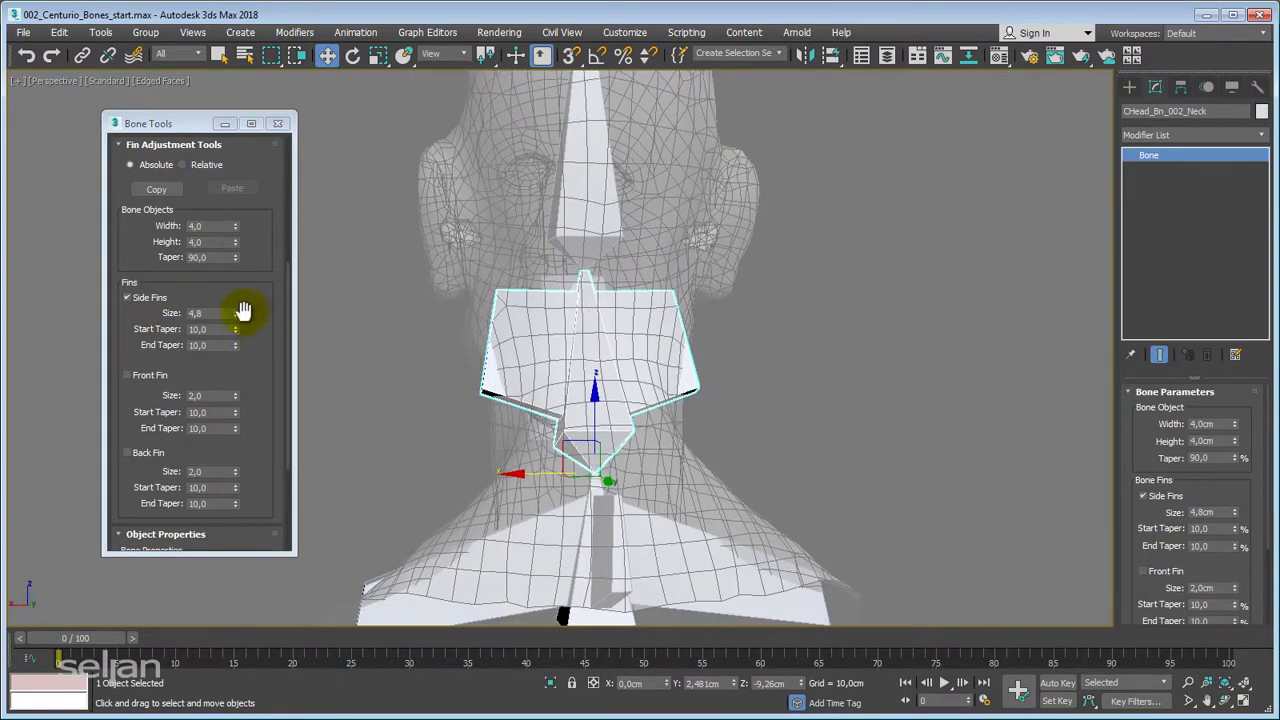
pyautogui.moveTo(237, 336); pyautogui.dragTo(225, 474)
pyautogui.moveTo(236, 314); pyautogui.dragTo(239, 328)
pyautogui.keyDown('alt'); pyautogui.moveTo(545, 440); pyautogui.dragTo(480, 445, button='middle'); pyautogui.keyUp('alt')
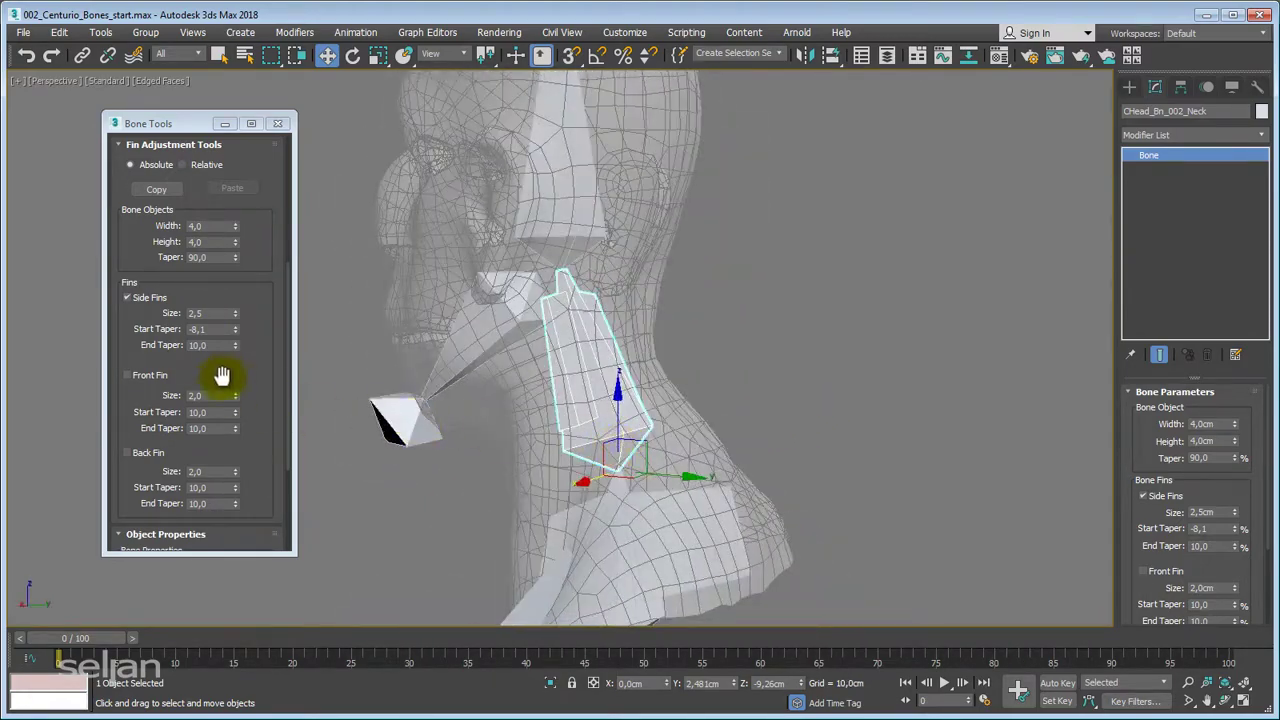
pyautogui.click(127, 376)
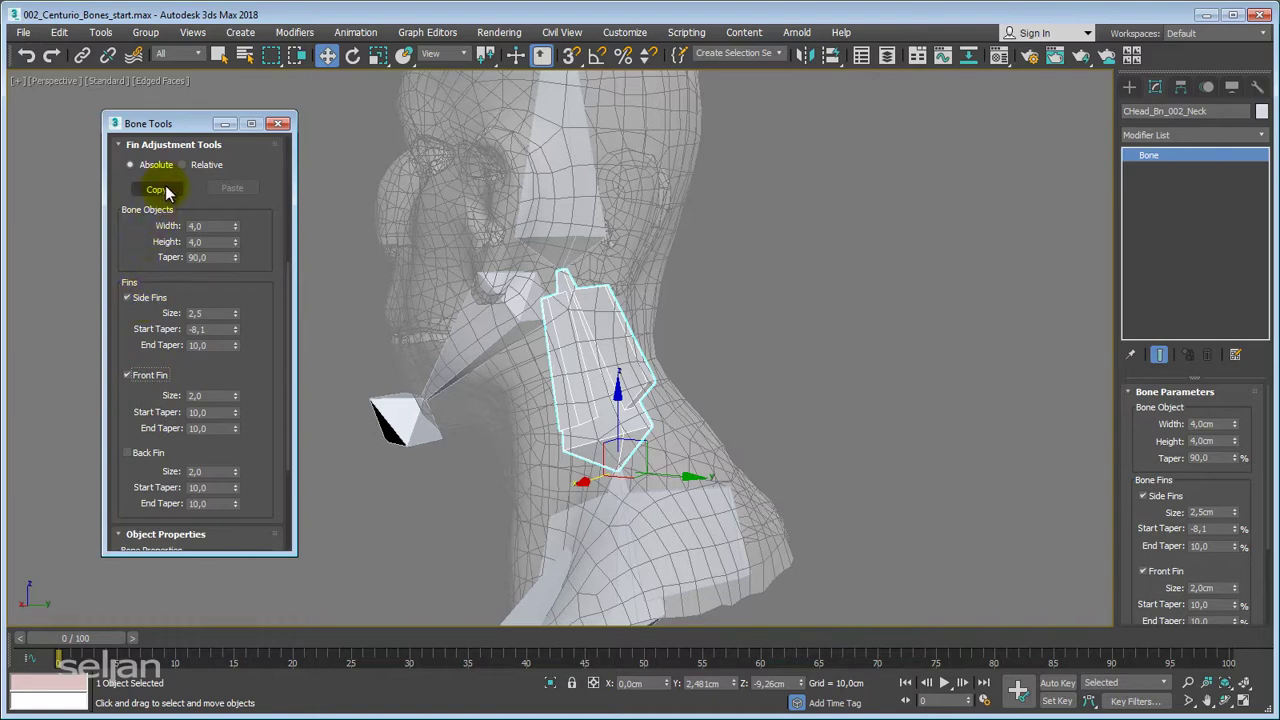
pyautogui.moveTo(587, 466); pyautogui.dragTo(576, 482, button='middle')
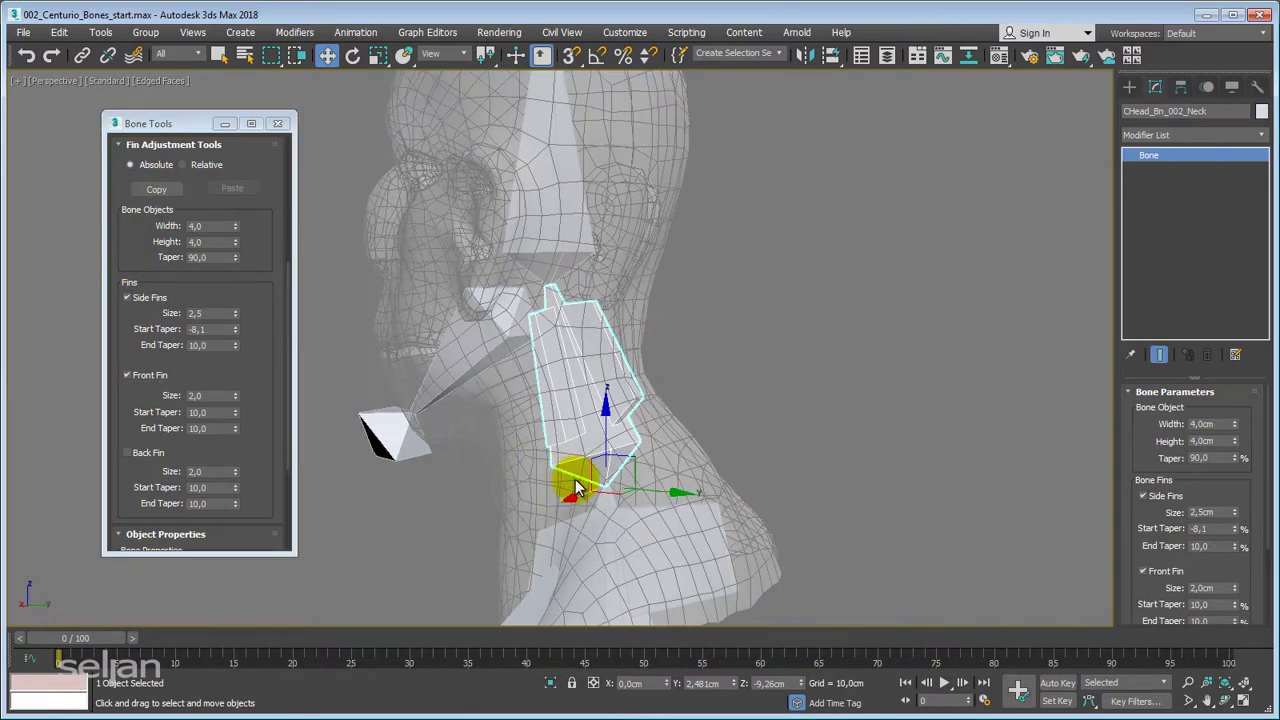
# Copy the neck bone's fin settings and paste them onto the head bone.
pyautogui.click(172, 192)
pyautogui.keyDown('alt'); pyautogui.moveTo(551, 348); pyautogui.dragTo(600, 457, button='middle'); pyautogui.keyUp('alt')
pyautogui.click(528, 300)
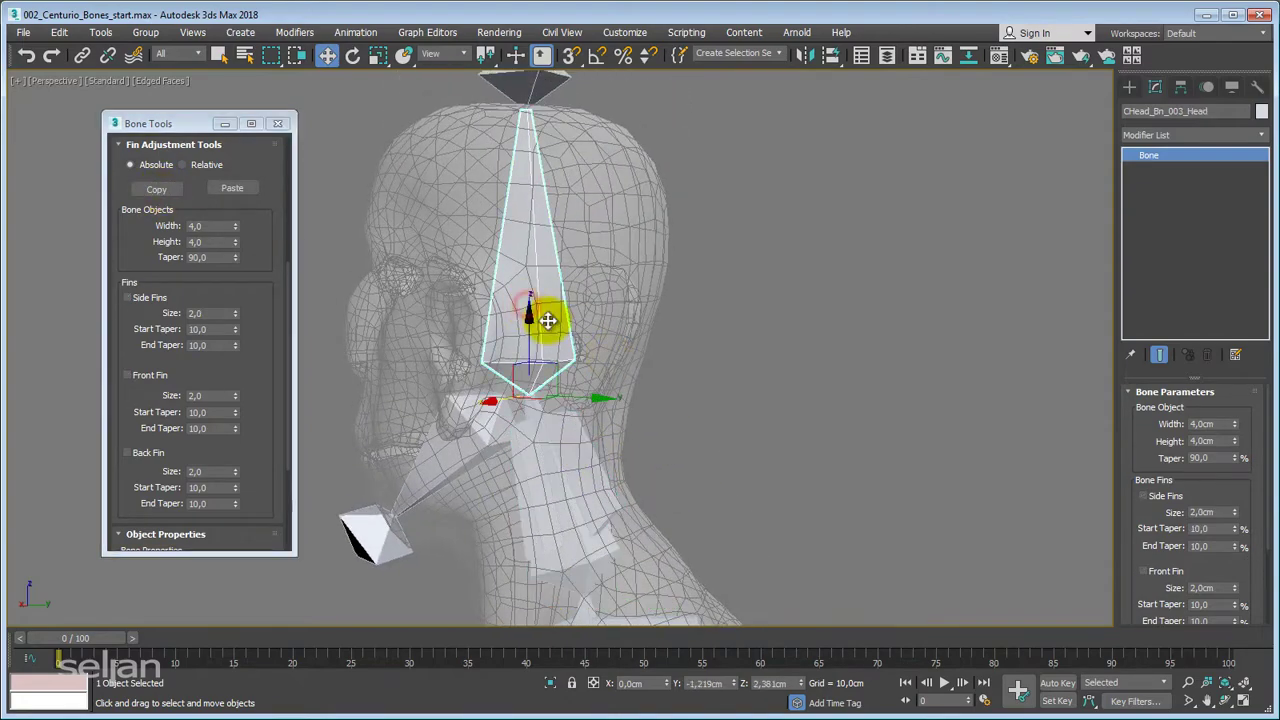
pyautogui.click(232, 188)
pyautogui.keyDown('alt'); pyautogui.moveTo(750, 350); pyautogui.dragTo(499, 315, button='middle'); pyautogui.keyUp('alt')
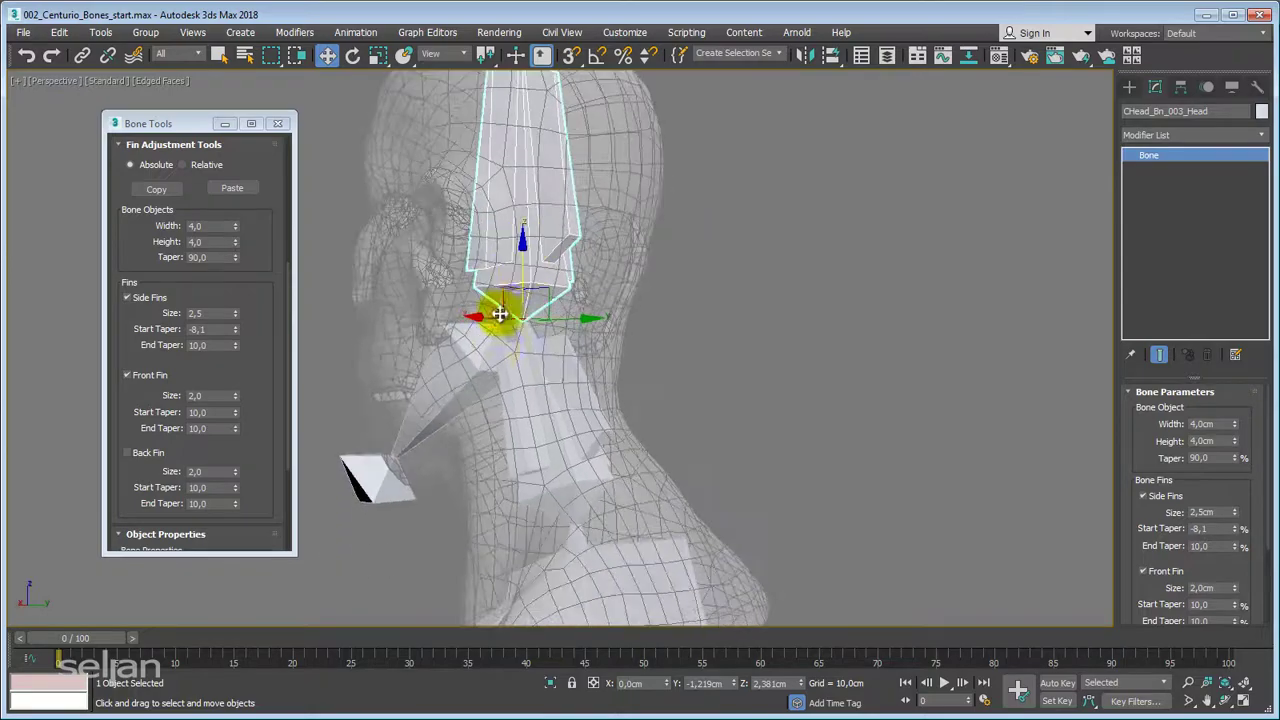
# Add a back fin to the neck bone with start taper -4.5 and end taper 56.9, fitting its size to the throat.
pyautogui.click(531, 417)
pyautogui.keyDown('alt'); pyautogui.moveTo(531, 417); pyautogui.dragTo(603, 433, button='middle'); pyautogui.keyUp('alt')
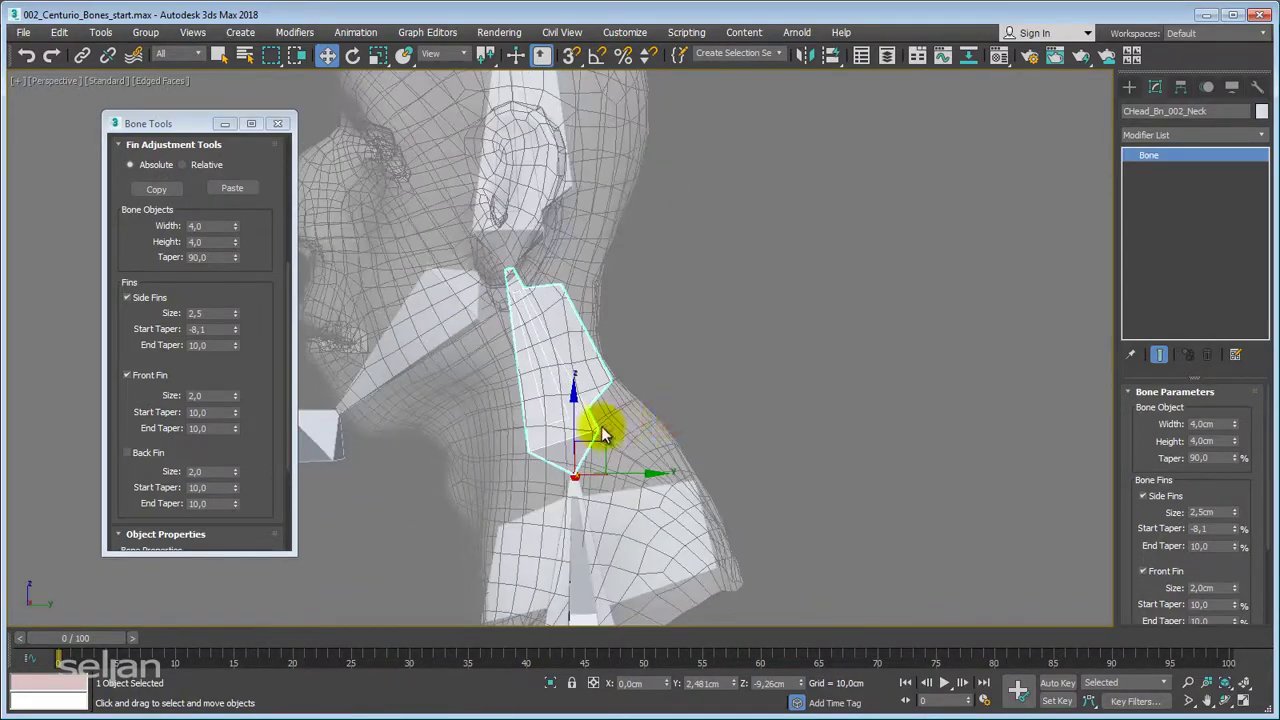
pyautogui.click(128, 452)
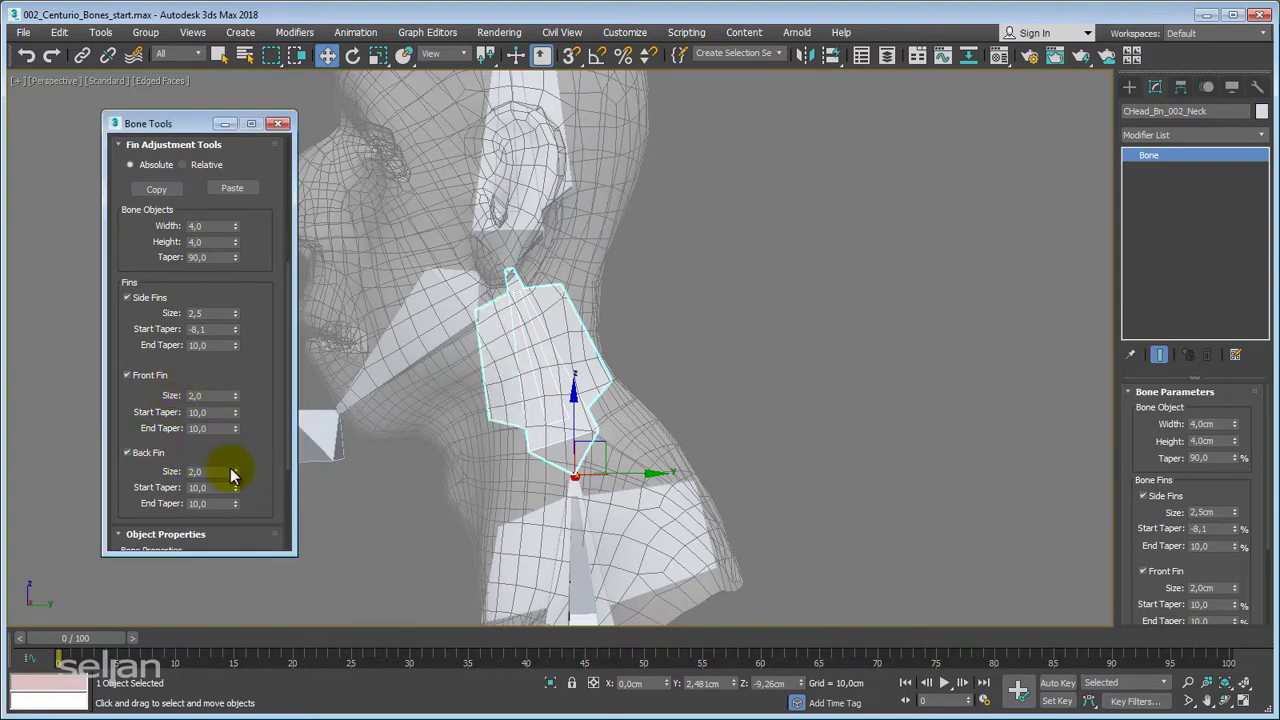
pyautogui.moveTo(235, 465); pyautogui.dragTo(242, 610)
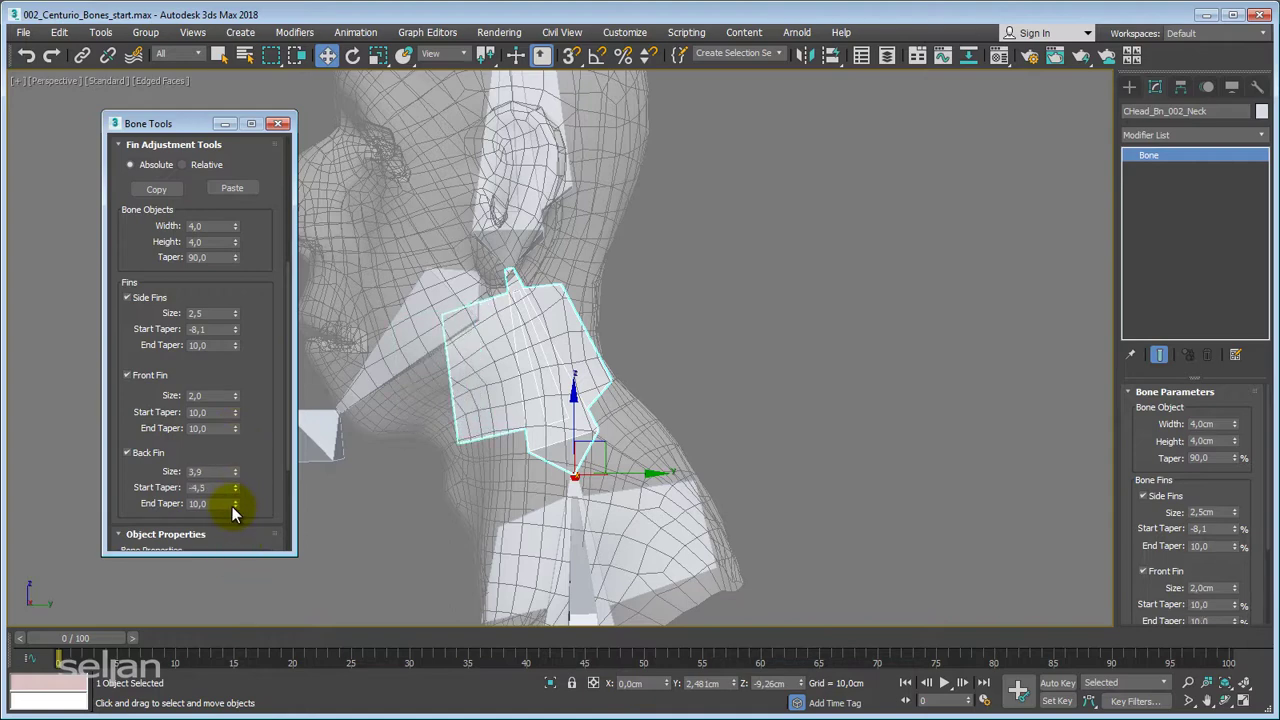
pyautogui.moveTo(235, 503); pyautogui.dragTo(228, 153)
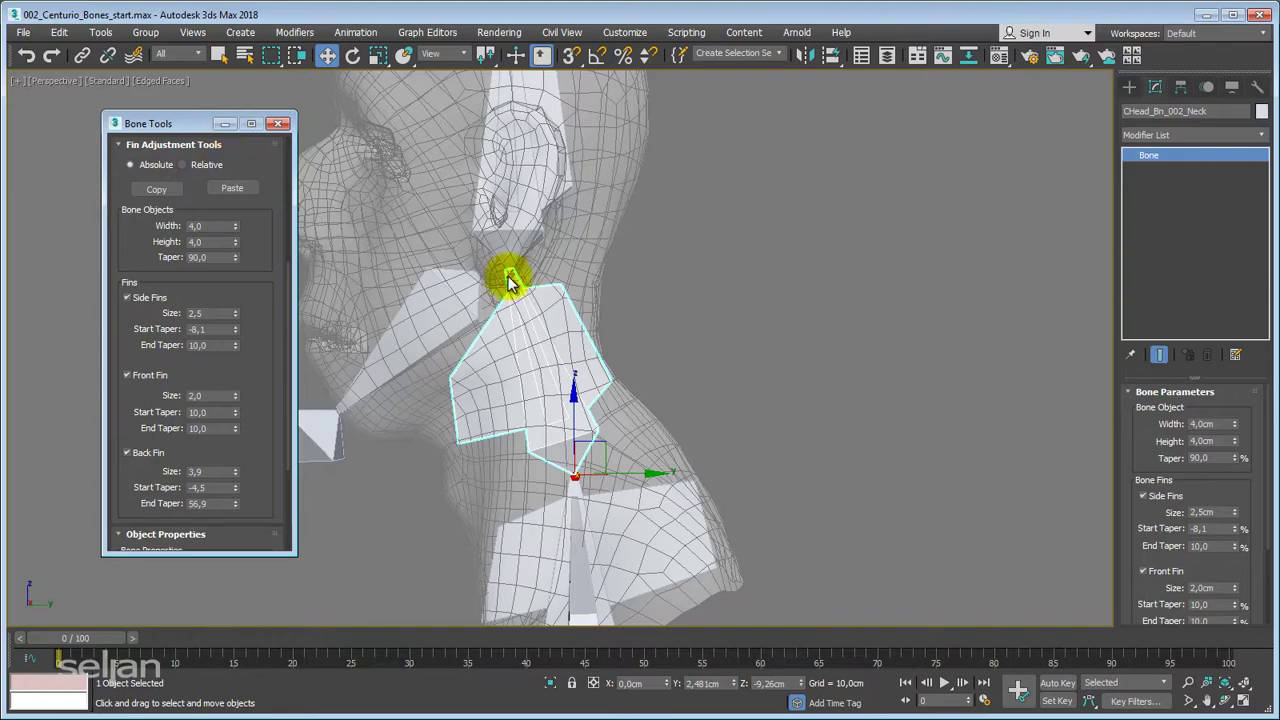
pyautogui.keyDown('alt'); pyautogui.moveTo(506, 277); pyautogui.dragTo(946, 308, button='middle'); pyautogui.keyUp('alt')
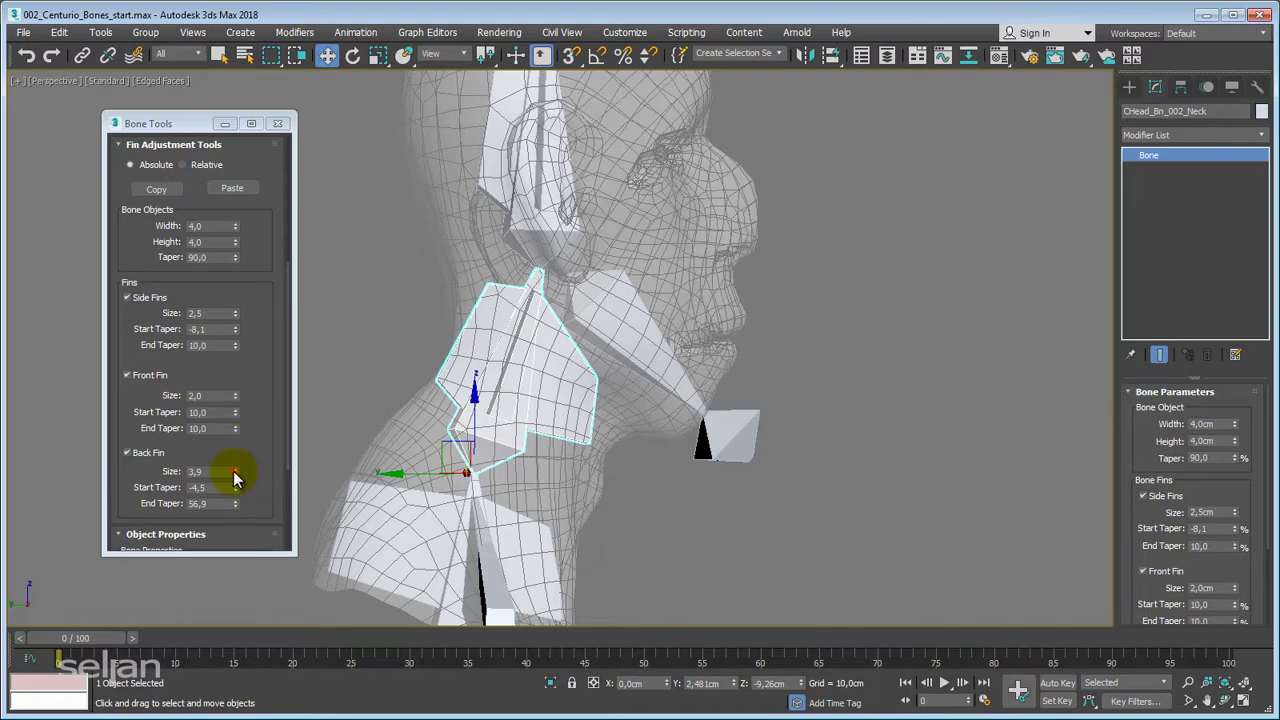
pyautogui.moveTo(234, 476); pyautogui.dragTo(233, 480)
# Turn on the jaw bone's side fins with size 4.3 and end taper 80.3 to fit the lower face.
pyautogui.keyDown('alt'); pyautogui.moveTo(611, 463); pyautogui.dragTo(249, 397, button='middle'); pyautogui.keyUp('alt')
pyautogui.click(577, 426)
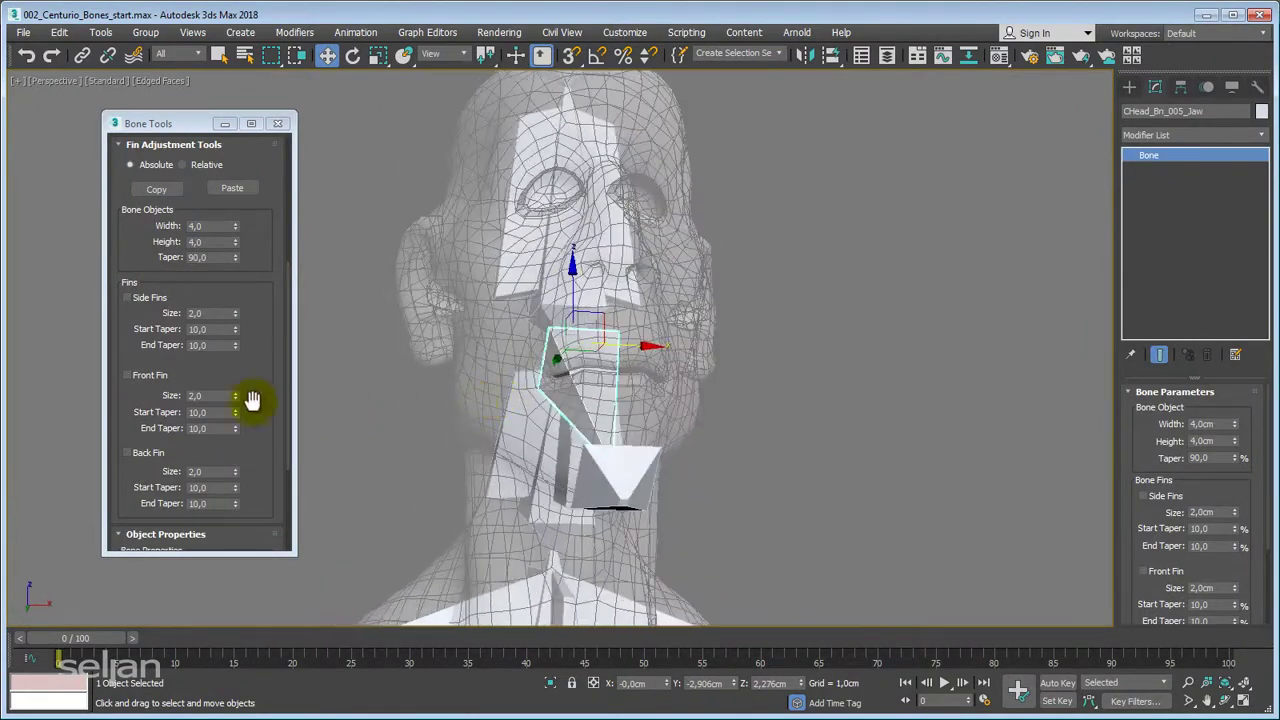
pyautogui.click(127, 298)
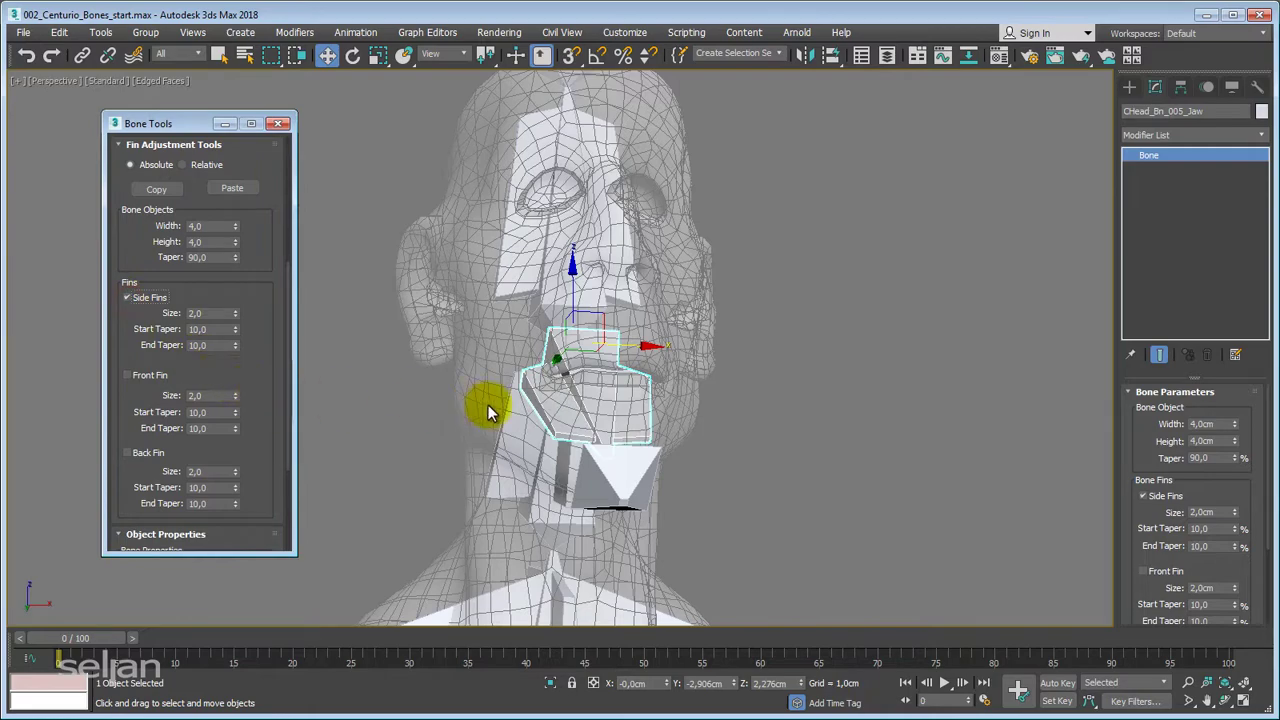
pyautogui.keyDown('alt'); pyautogui.moveTo(488, 410); pyautogui.dragTo(449, 492, button='middle'); pyautogui.keyUp('alt')
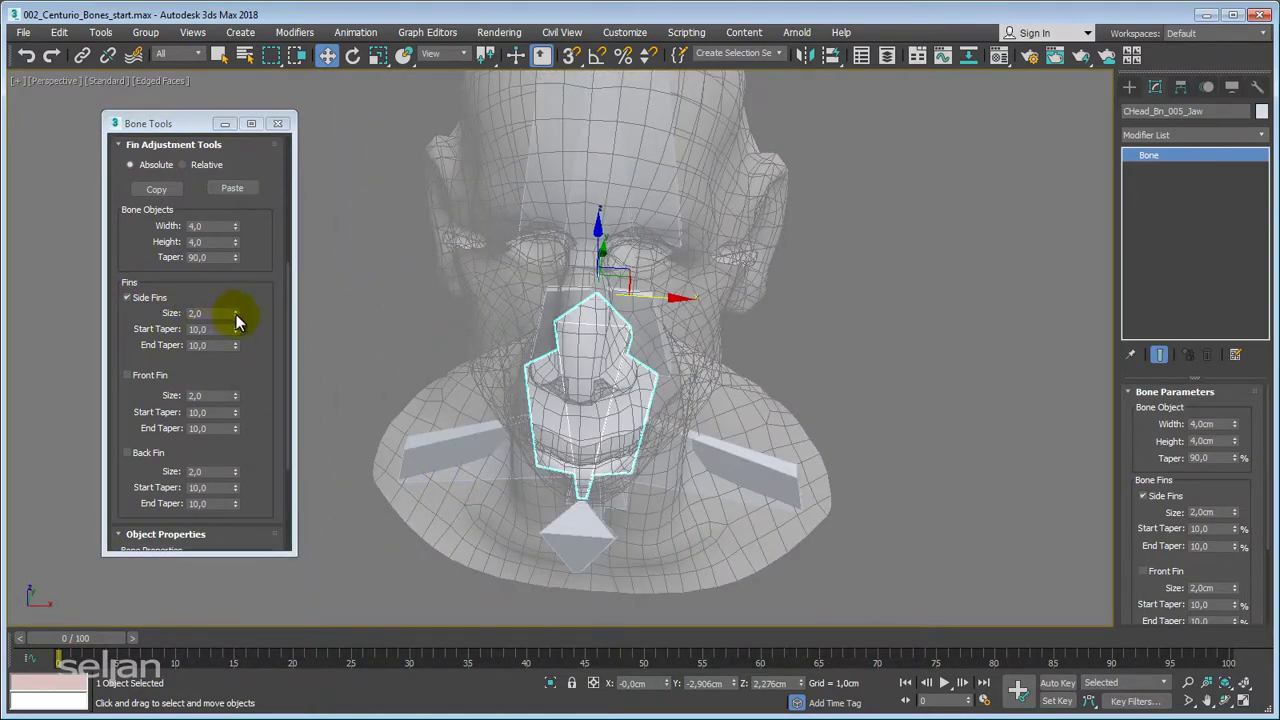
pyautogui.moveTo(235, 314); pyautogui.dragTo(237, 295)
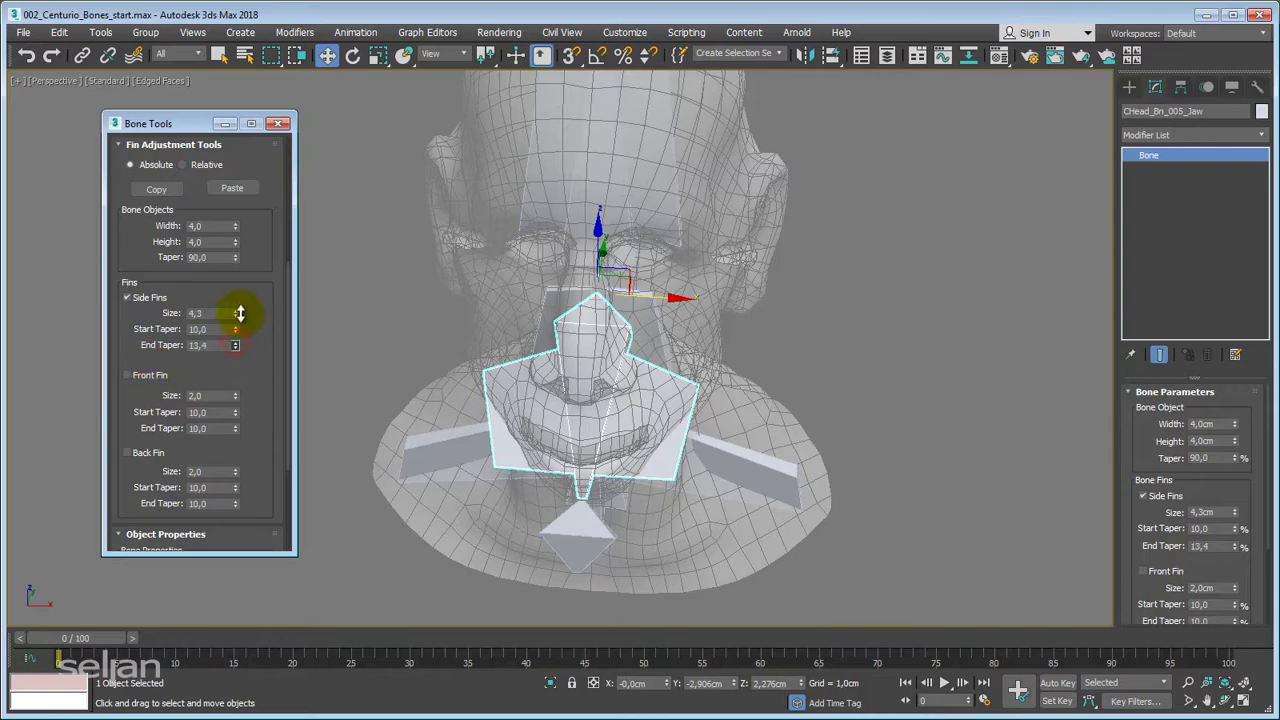
pyautogui.moveTo(240, 314); pyautogui.dragTo(474, 705)
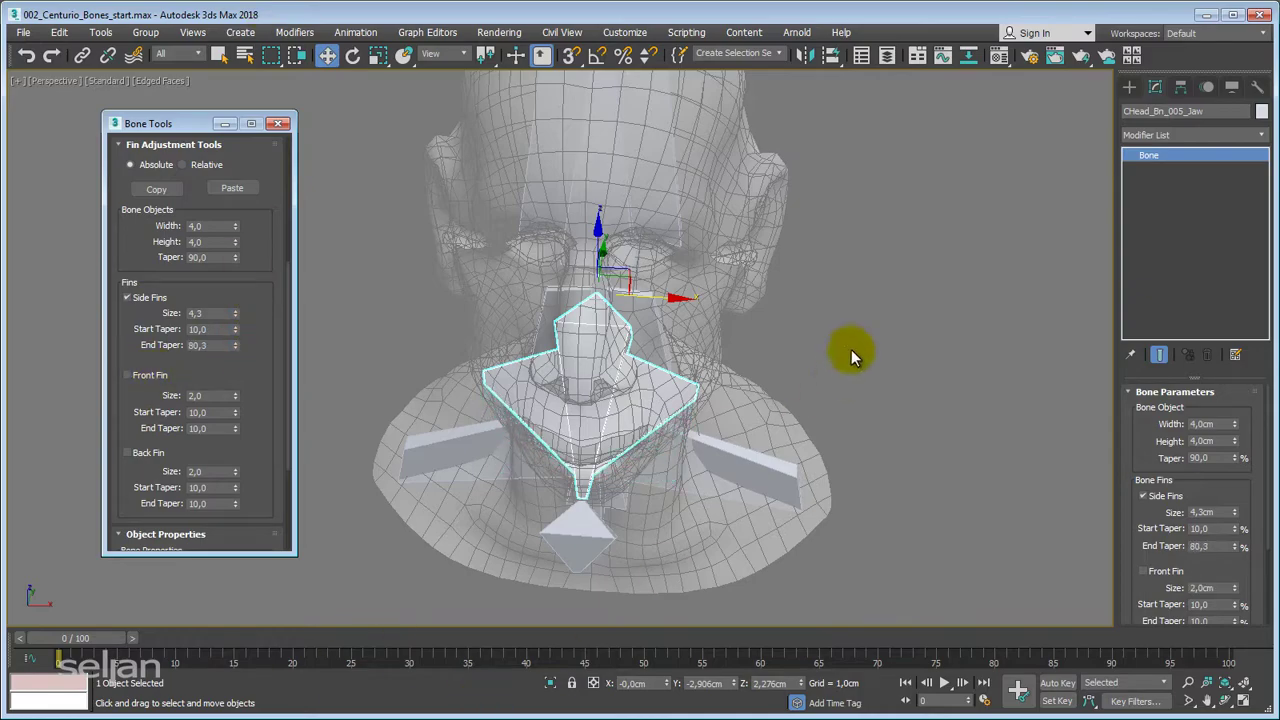
pyautogui.keyDown('alt'); pyautogui.moveTo(851, 349); pyautogui.dragTo(808, 369, button='middle'); pyautogui.keyUp('alt')
pyautogui.keyDown('alt'); pyautogui.moveTo(383, 437); pyautogui.dragTo(352, 414, button='middle'); pyautogui.keyUp('alt')
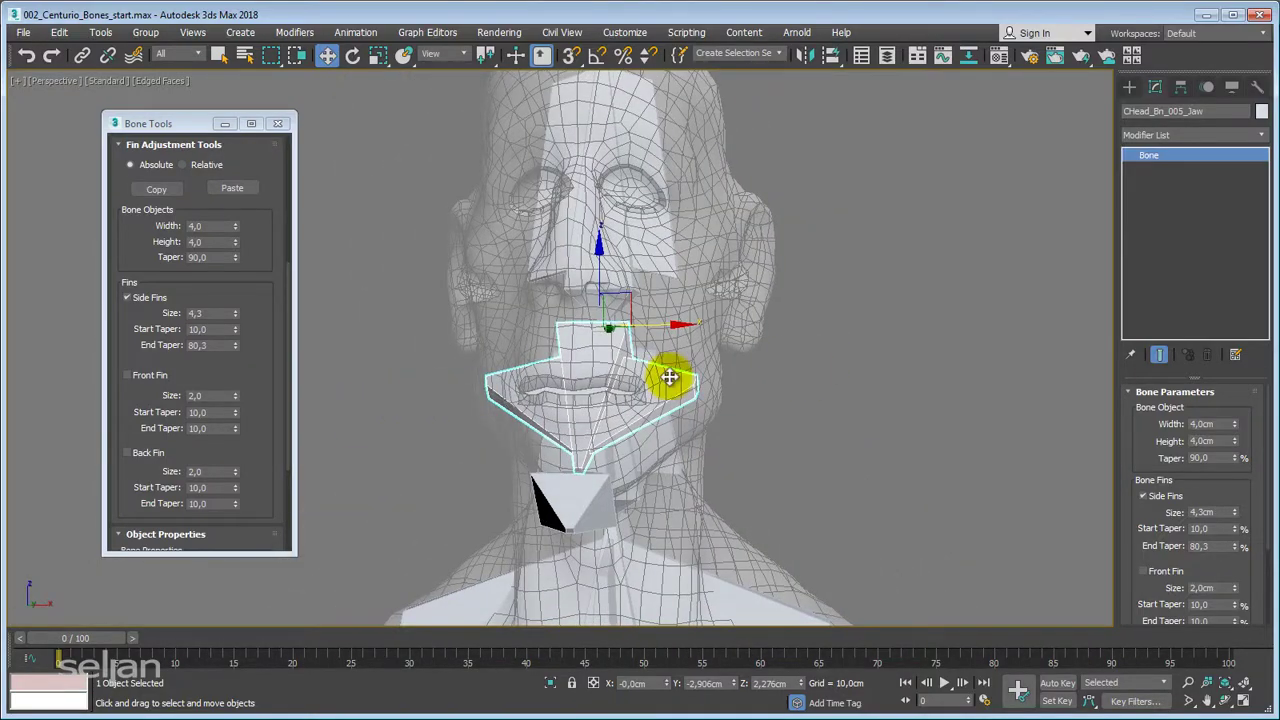
pyautogui.hotkey('shift', 'g')
pyautogui.keyDown('alt'); pyautogui.moveTo(831, 426); pyautogui.dragTo(394, 346, button='middle'); pyautogui.keyUp('alt')
pyautogui.hotkey('shift', 'g')
# Set the head bone's side fins to size 5.3, start taper 3.3 and end taper 25.3.
pyautogui.click(588, 413)
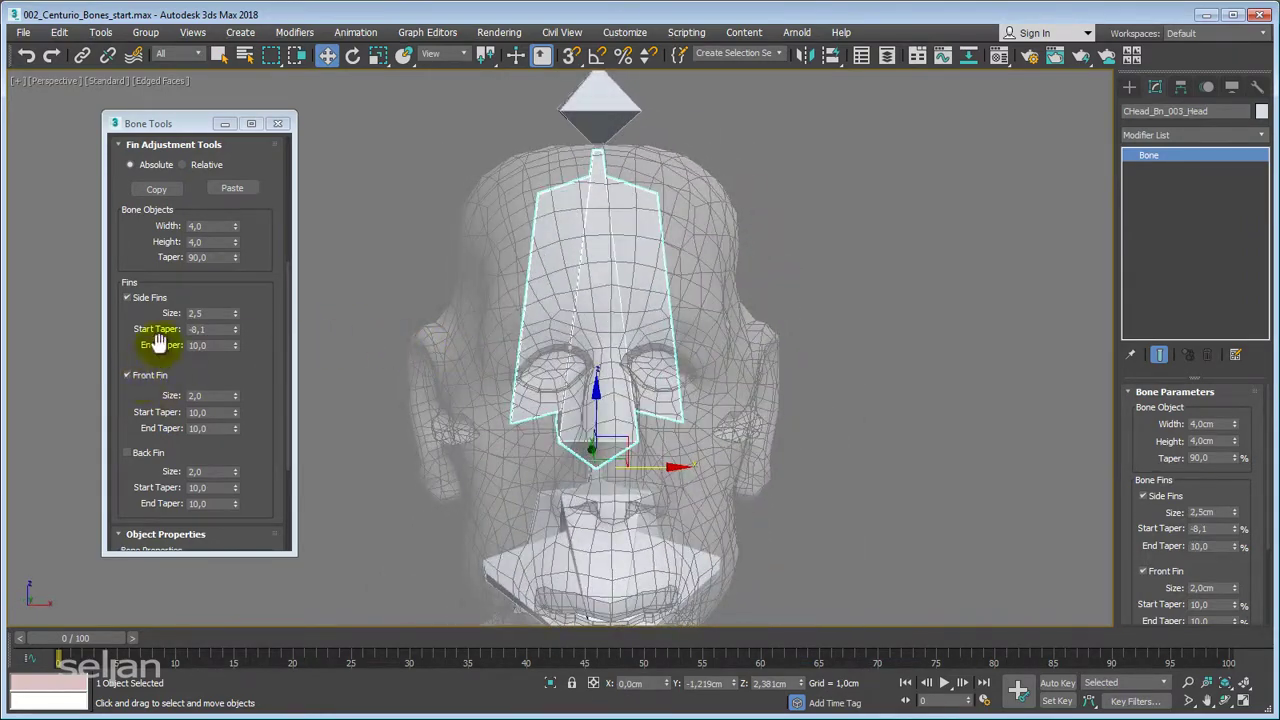
pyautogui.moveTo(237, 318); pyautogui.dragTo(237, 286)
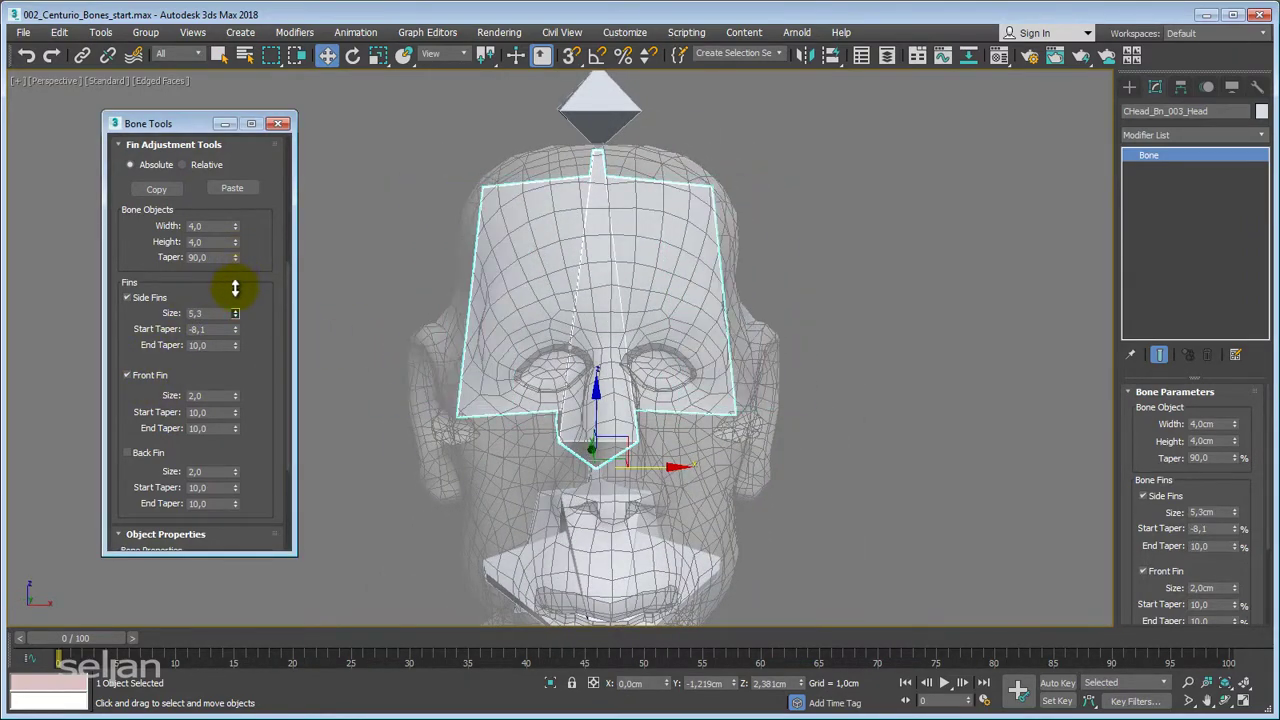
pyautogui.keyDown('alt'); pyautogui.moveTo(523, 354); pyautogui.dragTo(500, 340, button='middle'); pyautogui.keyUp('alt')
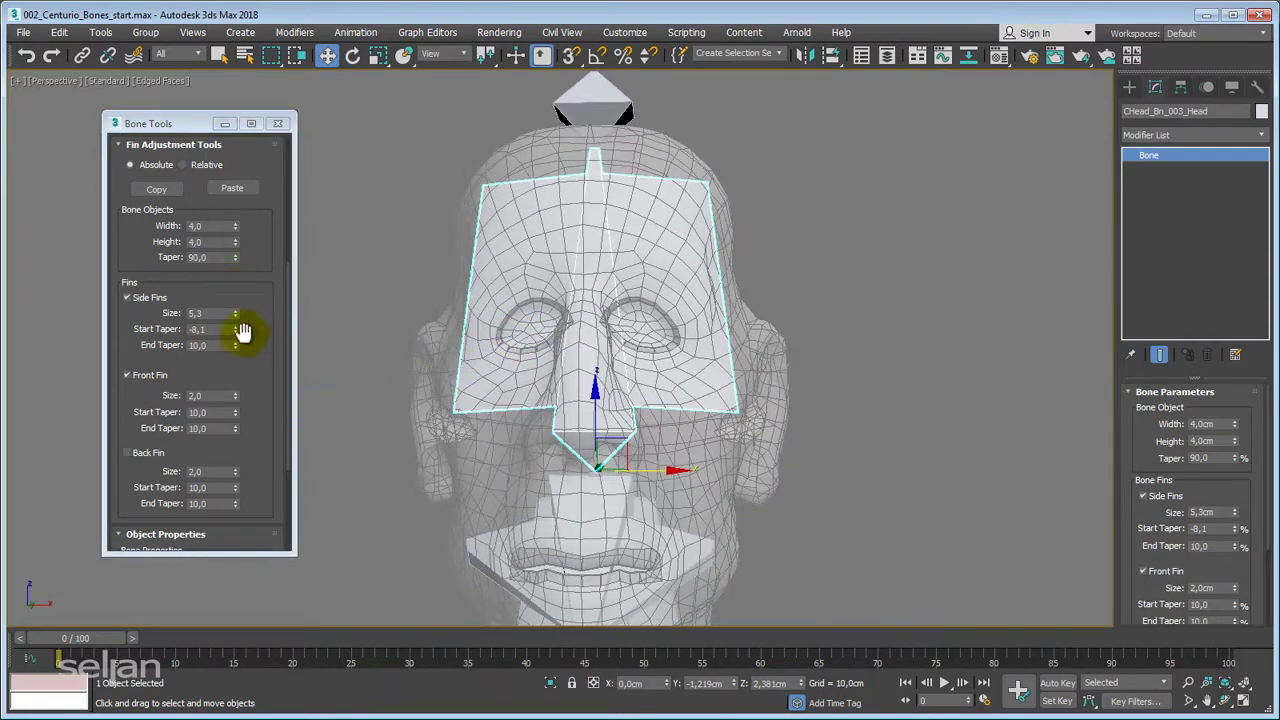
pyautogui.moveTo(236, 329); pyautogui.dragTo(258, 207)
pyautogui.keyDown('alt'); pyautogui.moveTo(468, 359); pyautogui.dragTo(732, 370, button='middle'); pyautogui.keyUp('alt')
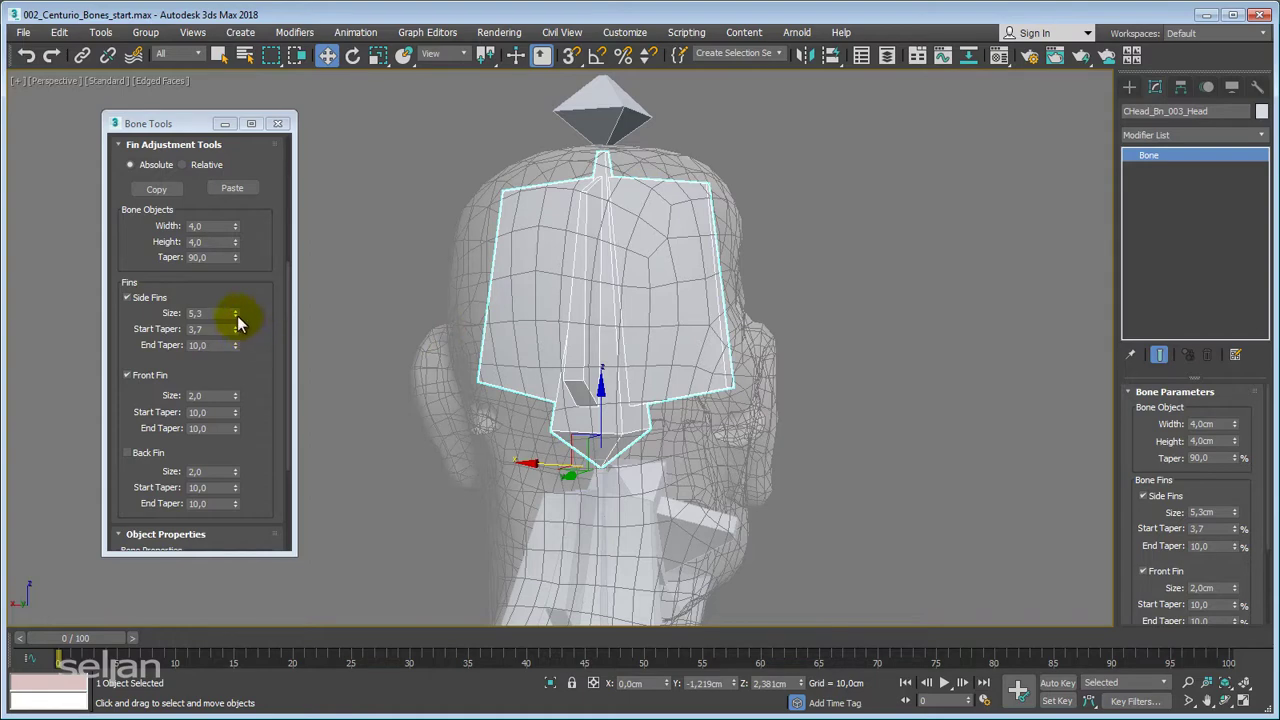
pyautogui.moveTo(236, 332); pyautogui.dragTo(257, 223)
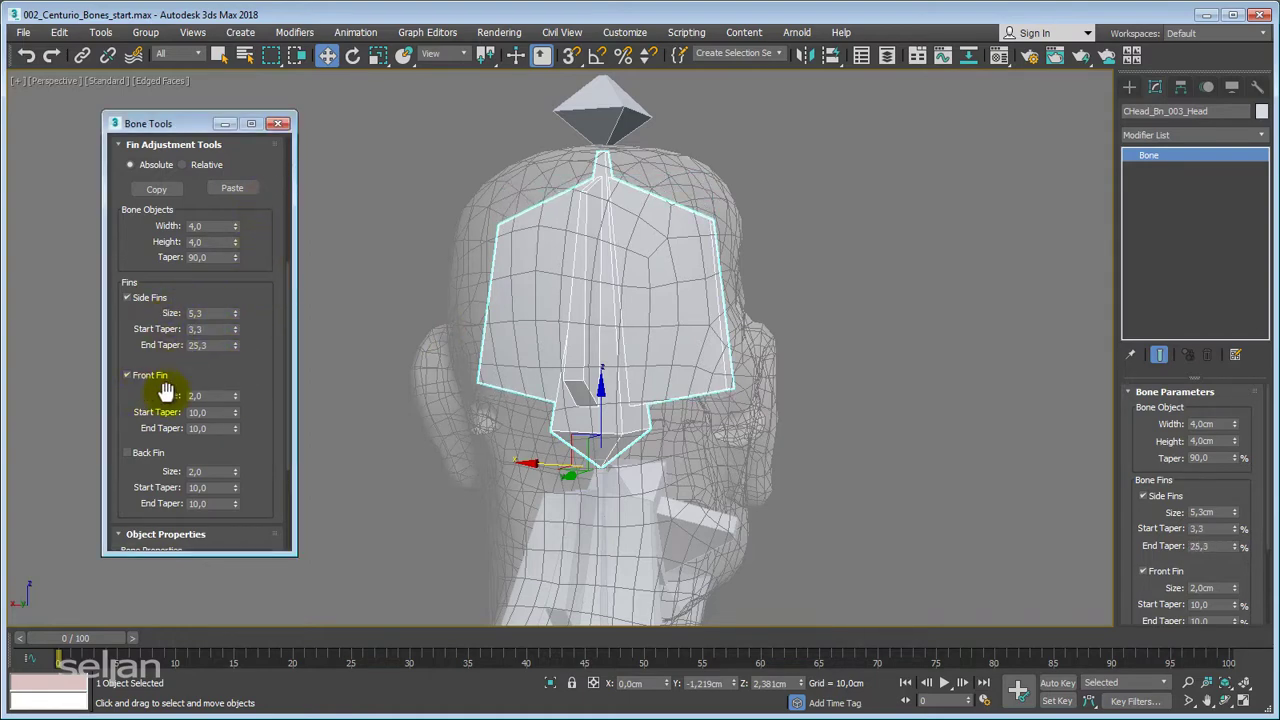
# Set the head bone's front fin to size 5.2, start taper 26.7 and end taper 27.7.
pyautogui.moveTo(236, 399); pyautogui.dragTo(238, 348)
pyautogui.keyDown('alt'); pyautogui.moveTo(665, 384); pyautogui.dragTo(558, 387, button='middle'); pyautogui.keyUp('alt')
pyautogui.moveTo(234, 397); pyautogui.dragTo(243, 280)
pyautogui.moveTo(238, 418); pyautogui.dragTo(258, 268)
# Turn on the head bone's back fin with size 8.5, start taper -2.7 and end taper 39.9.
pyautogui.click(135, 453)
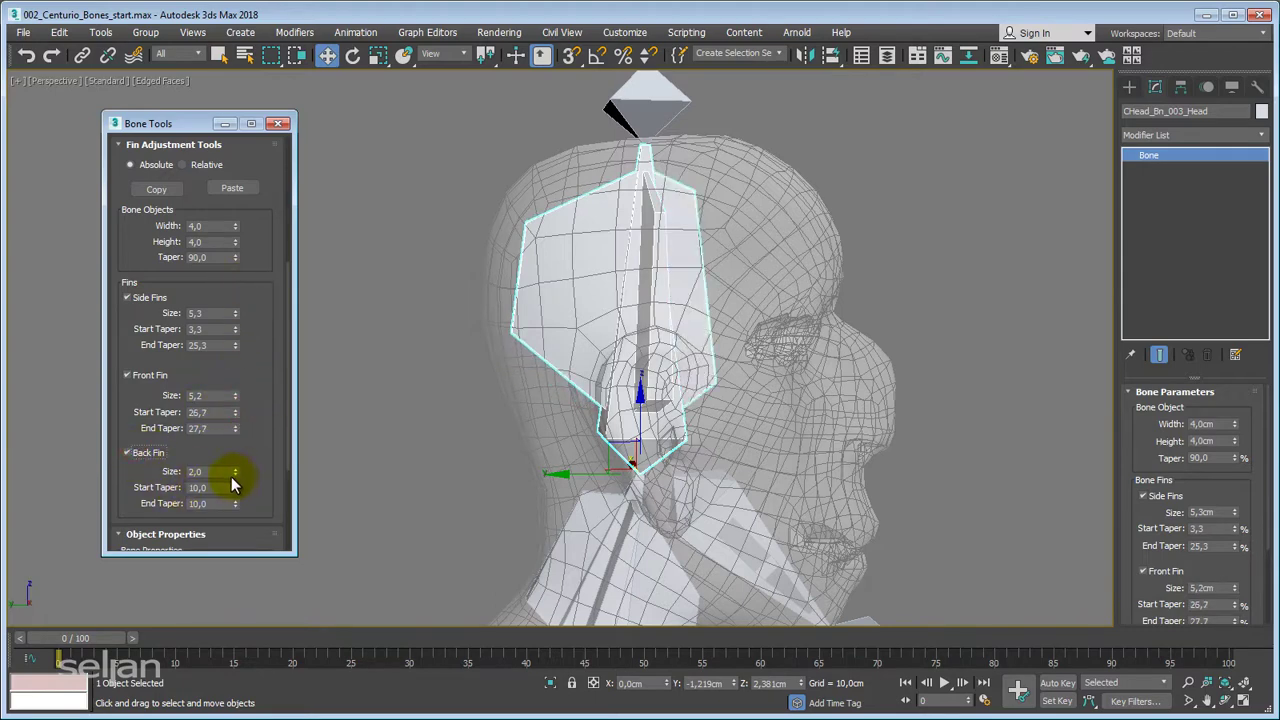
pyautogui.moveTo(238, 476); pyautogui.dragTo(243, 414)
pyautogui.moveTo(237, 492); pyautogui.dragTo(221, 603)
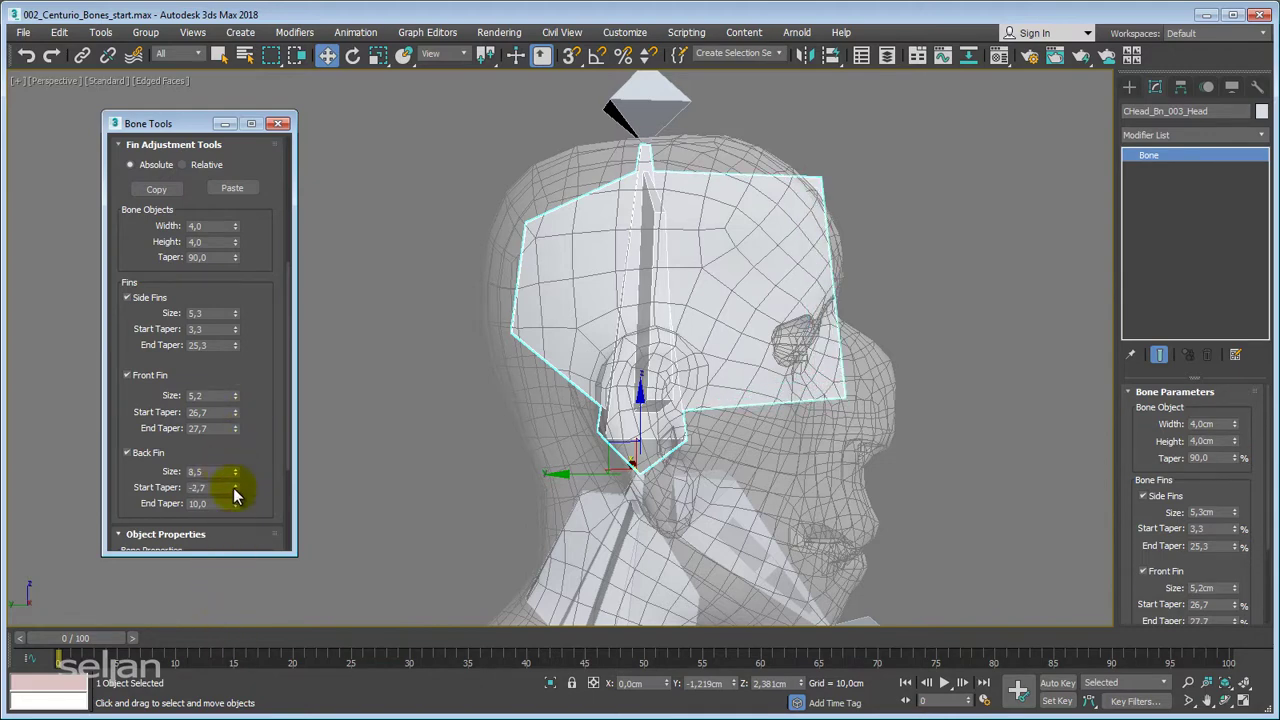
pyautogui.moveTo(236, 508); pyautogui.dragTo(240, 280)
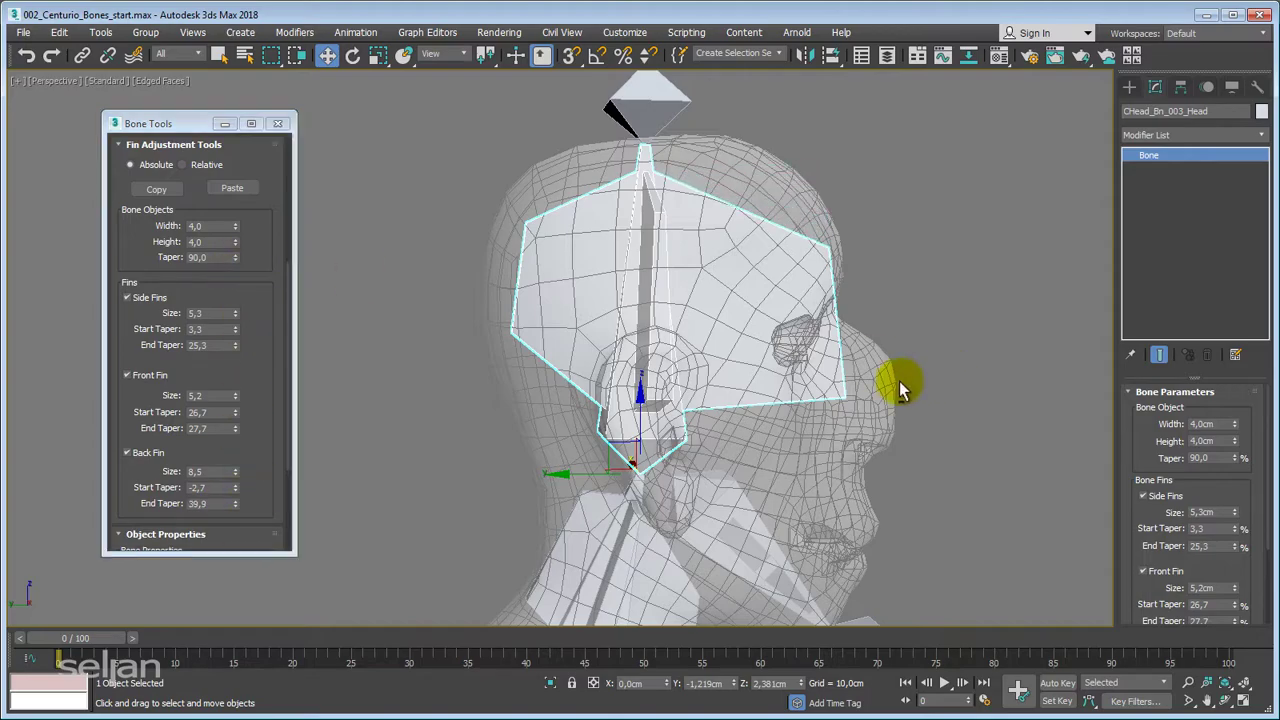
pyautogui.keyDown('alt'); pyautogui.moveTo(900, 380); pyautogui.dragTo(640, 516, button='middle'); pyautogui.keyUp('alt')
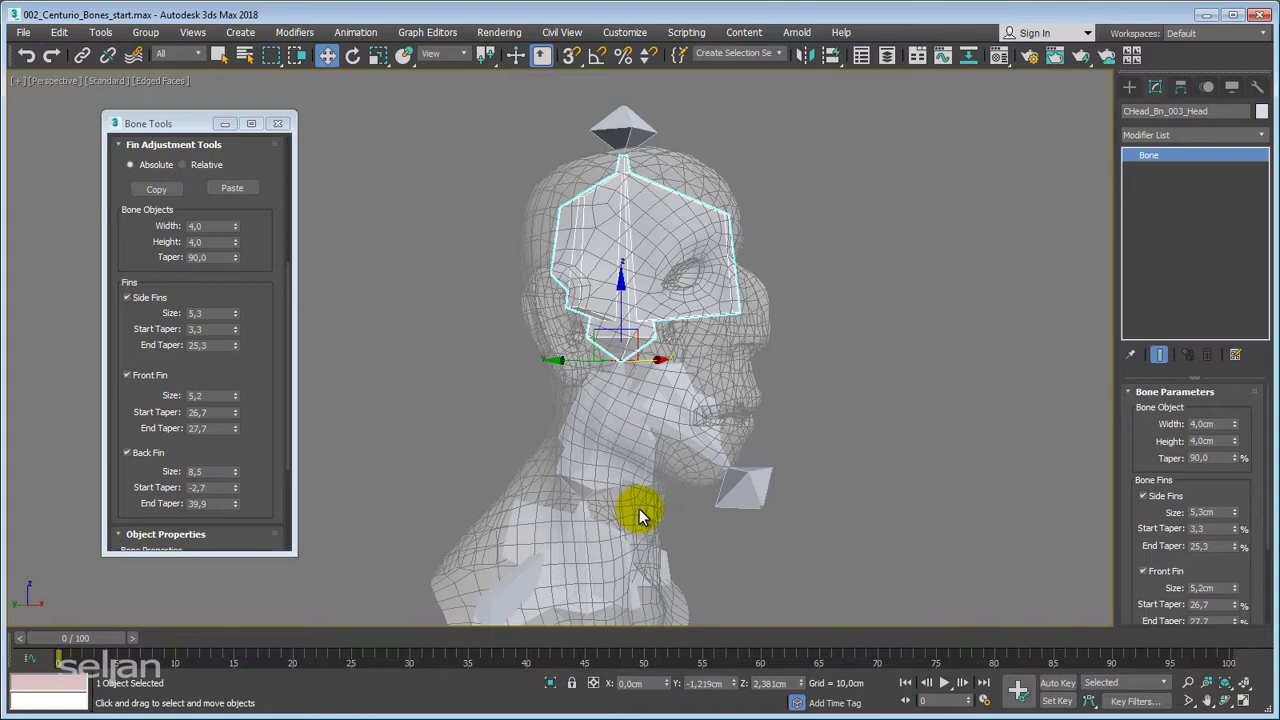
# Change the shoulder bone's colour to light green with RGB 122, 244, 75.
pyautogui.scroll(-4, 656, 507)
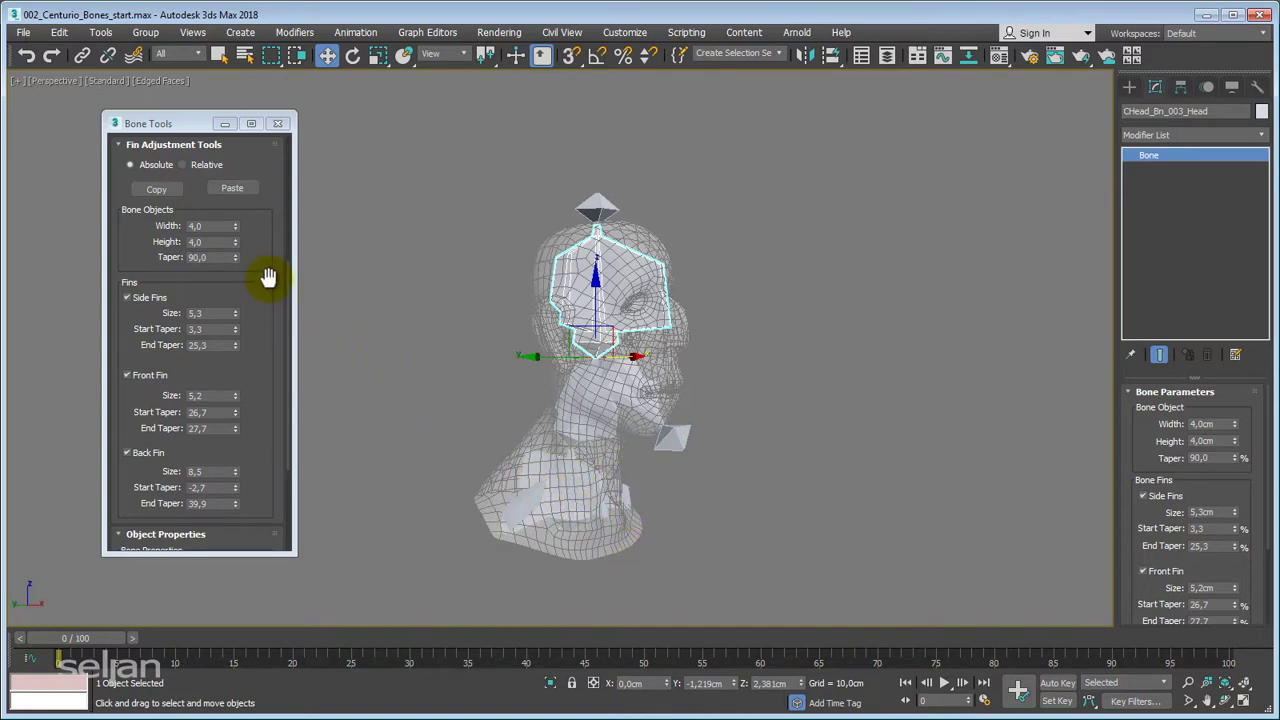
pyautogui.scroll(5, 249, 443)
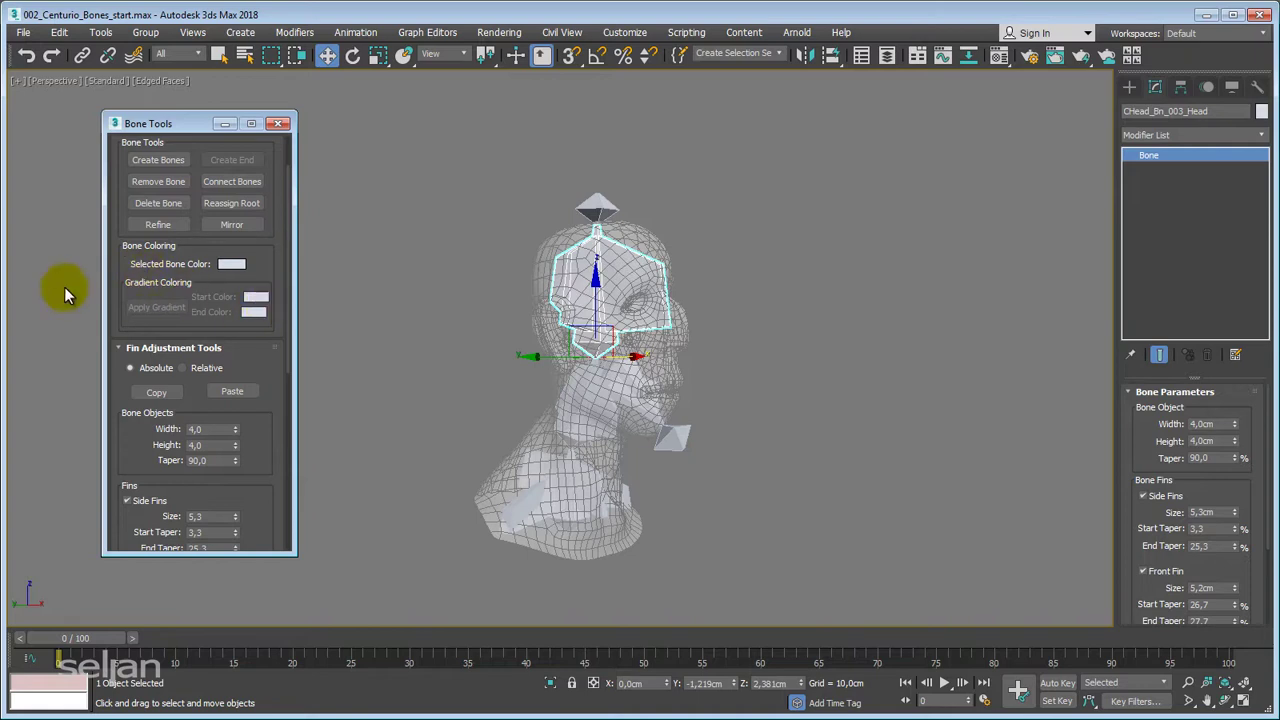
pyautogui.click(571, 491)
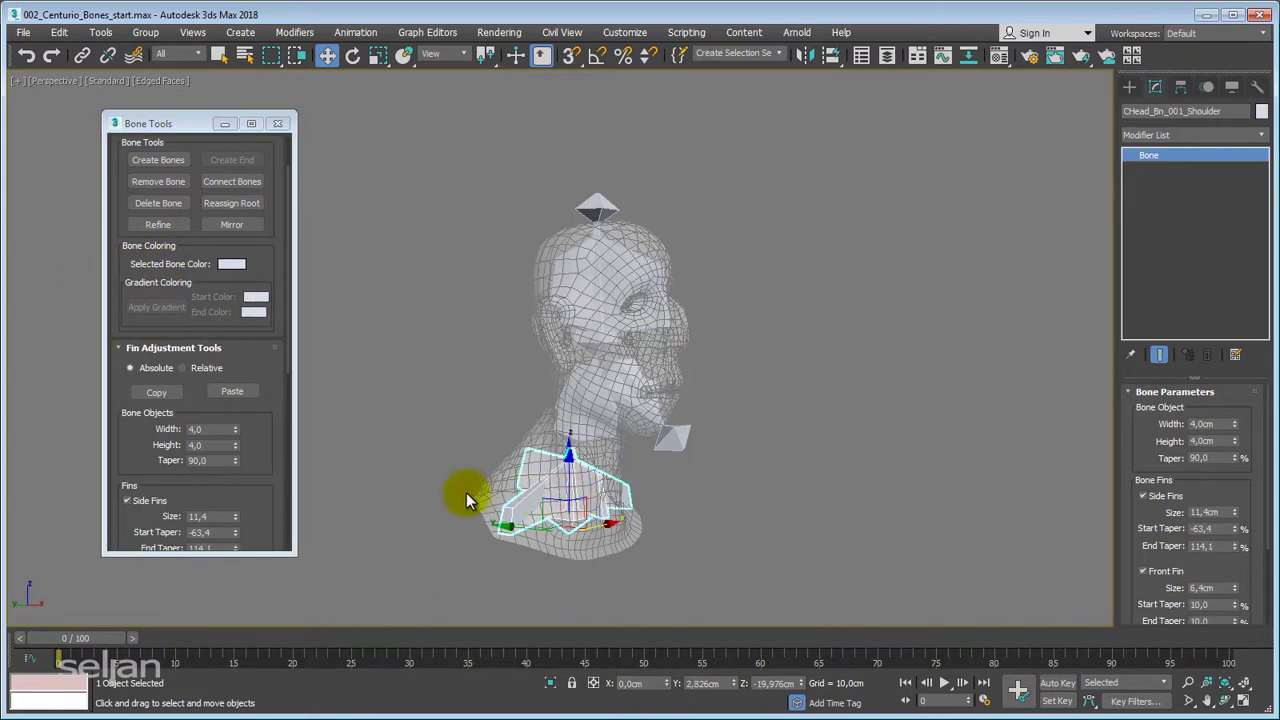
pyautogui.click(236, 267)
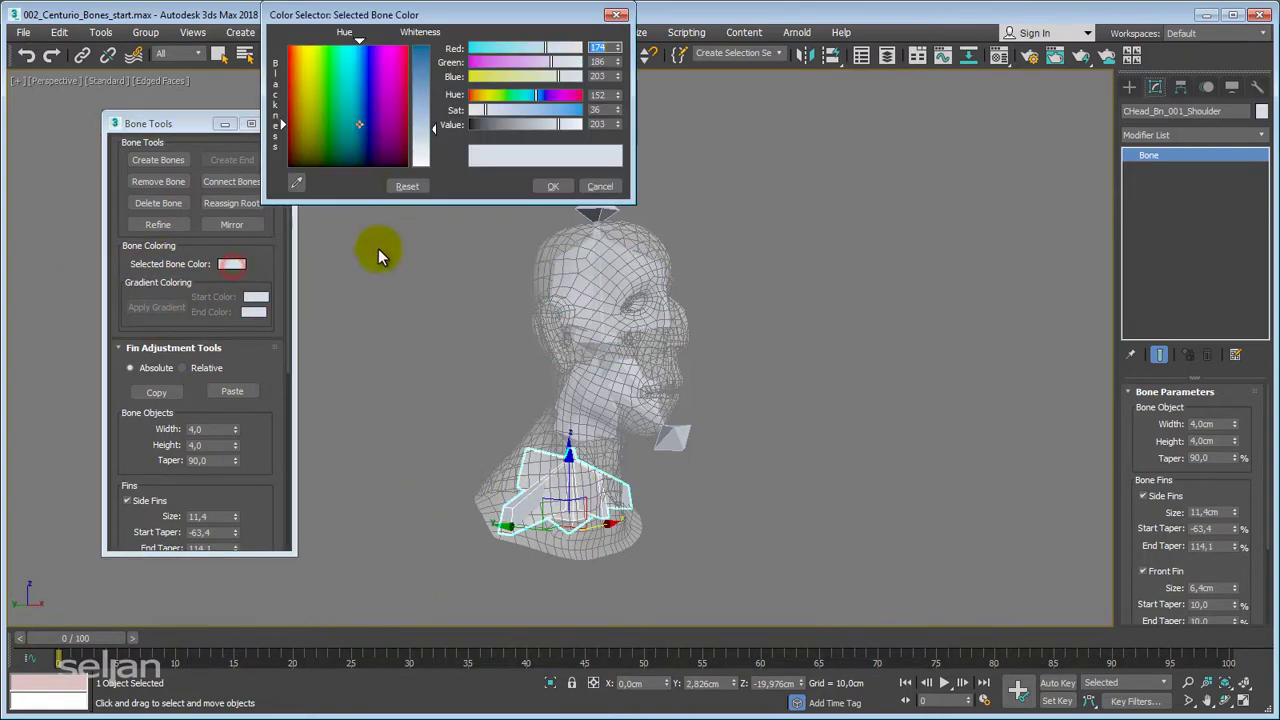
pyautogui.click(322, 77)
pyautogui.moveTo(435, 135); pyautogui.dragTo(436, 160)
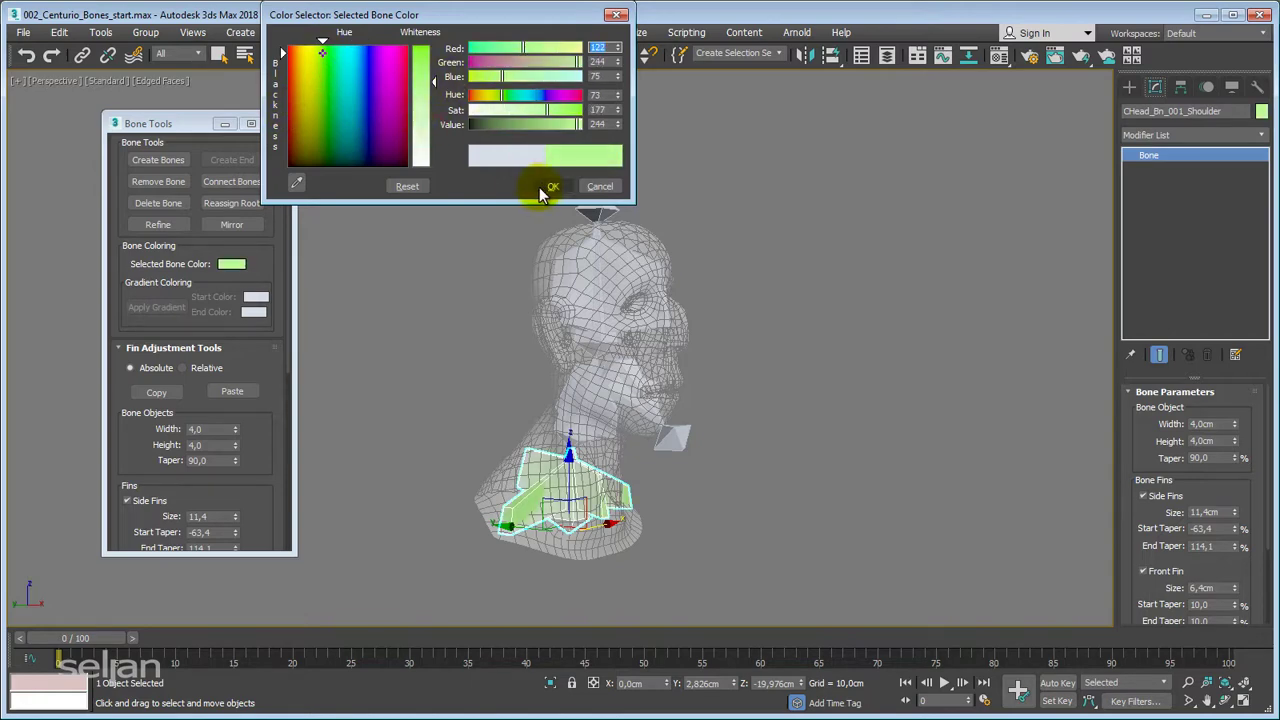
pyautogui.click(549, 186)
# Select the whole bone chain from the shoulder bone and set the gradient start colour to orange-red with RGB 255, 18, 0.
pyautogui.scroll(5, 480, 433)
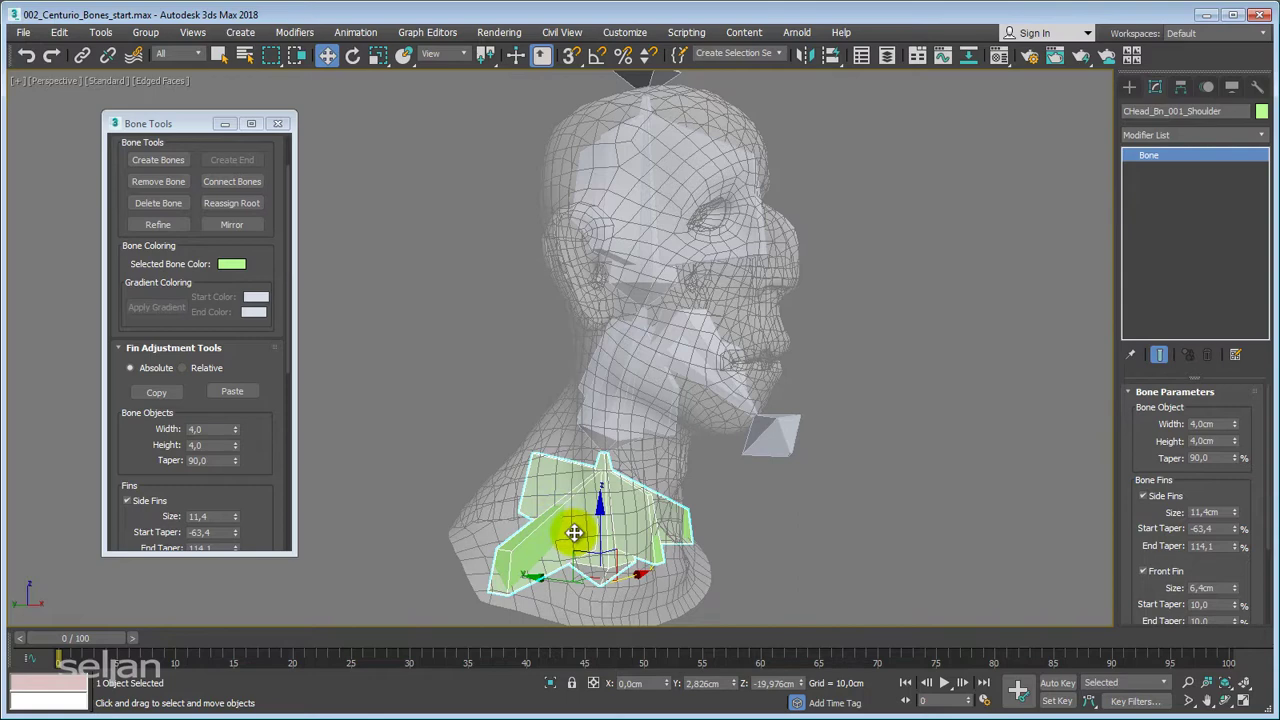
pyautogui.doubleClick(574, 533)
pyautogui.moveTo(594, 561); pyautogui.dragTo(589, 583, button='middle')
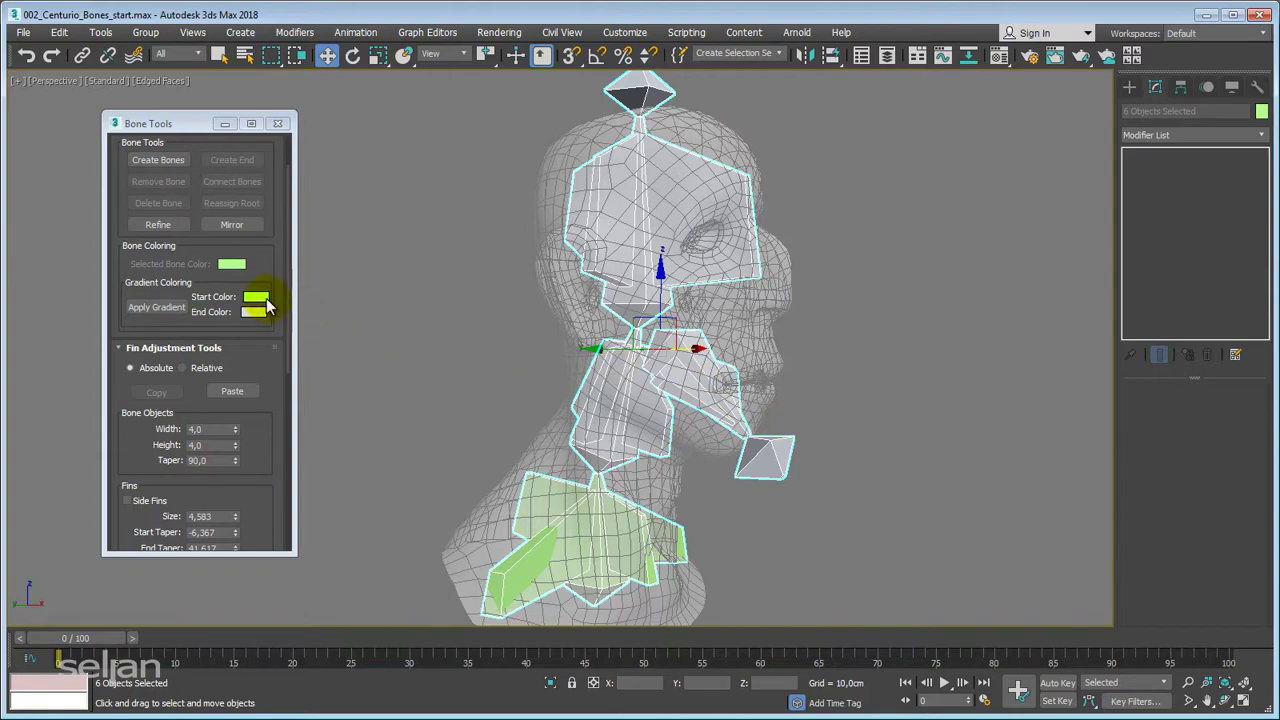
pyautogui.click(258, 298)
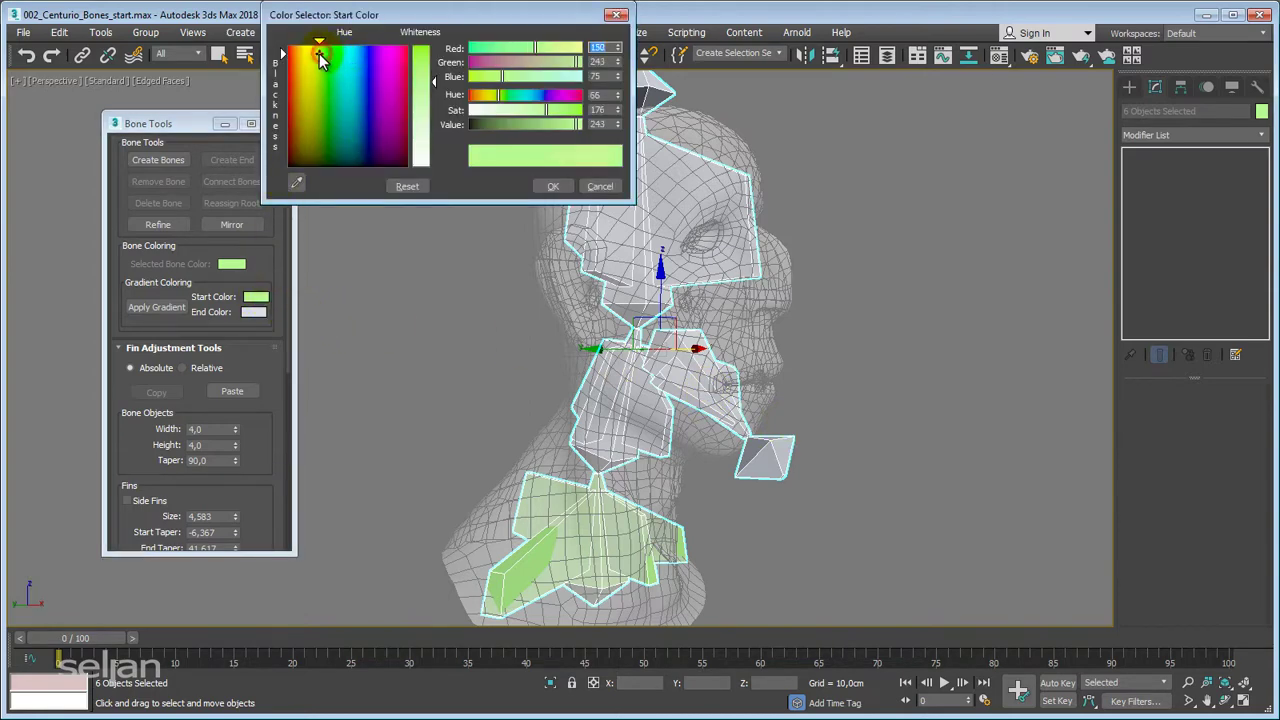
pyautogui.moveTo(320, 58)
pyautogui.mouseDown()
pyautogui.moveTo(291, 95)
pyautogui.moveTo(288, 78)
pyautogui.moveTo(313, 170)
pyautogui.moveTo(286, 45)
pyautogui.mouseUp()
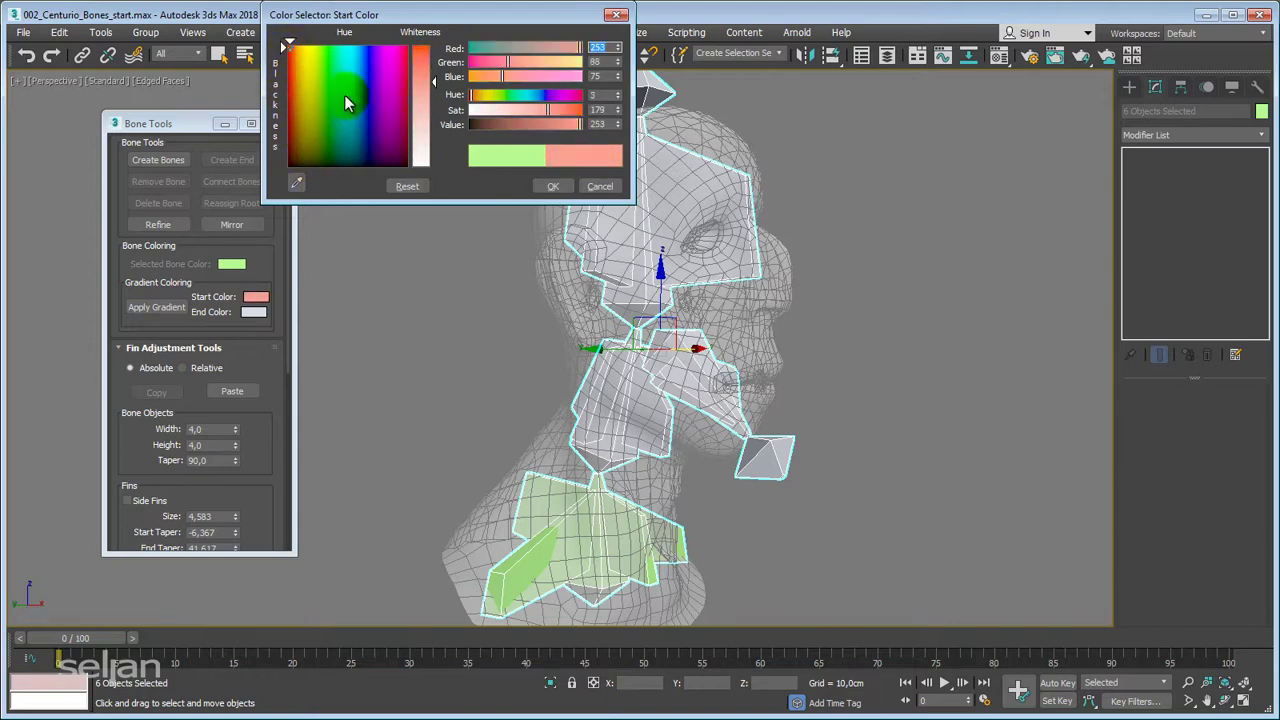
pyautogui.moveTo(435, 86); pyautogui.dragTo(435, 47)
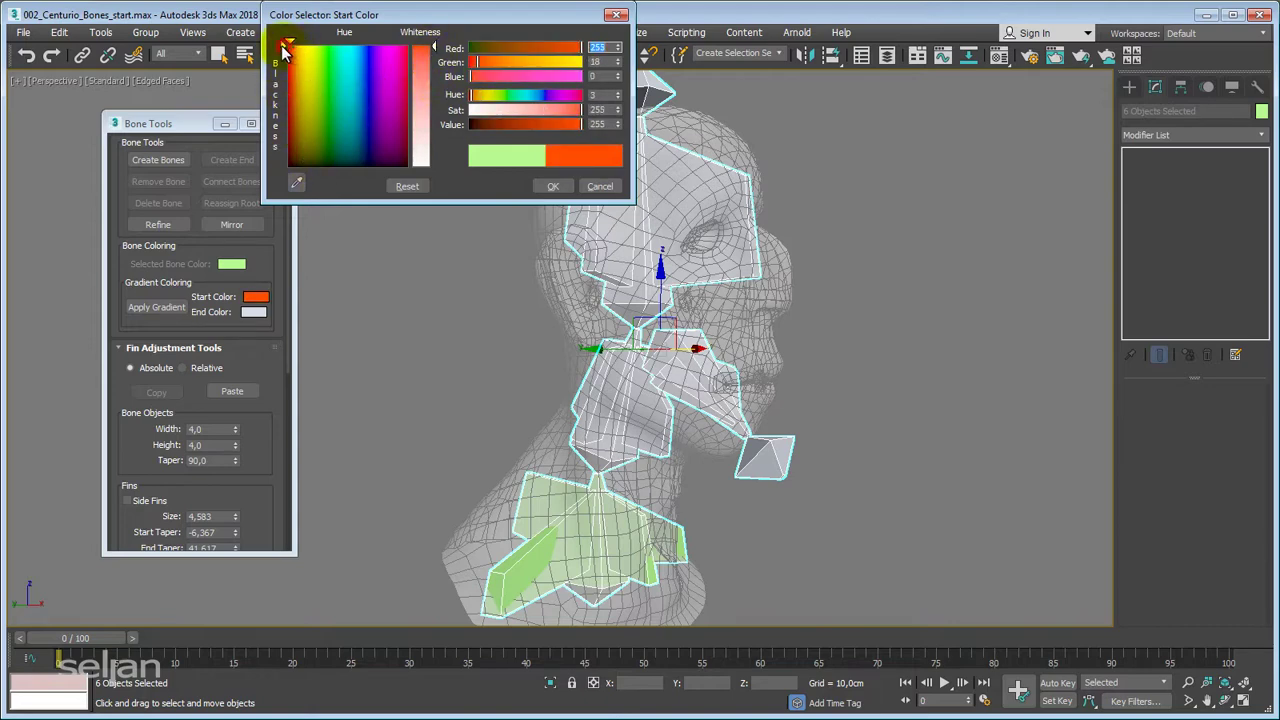
pyautogui.click(553, 186)
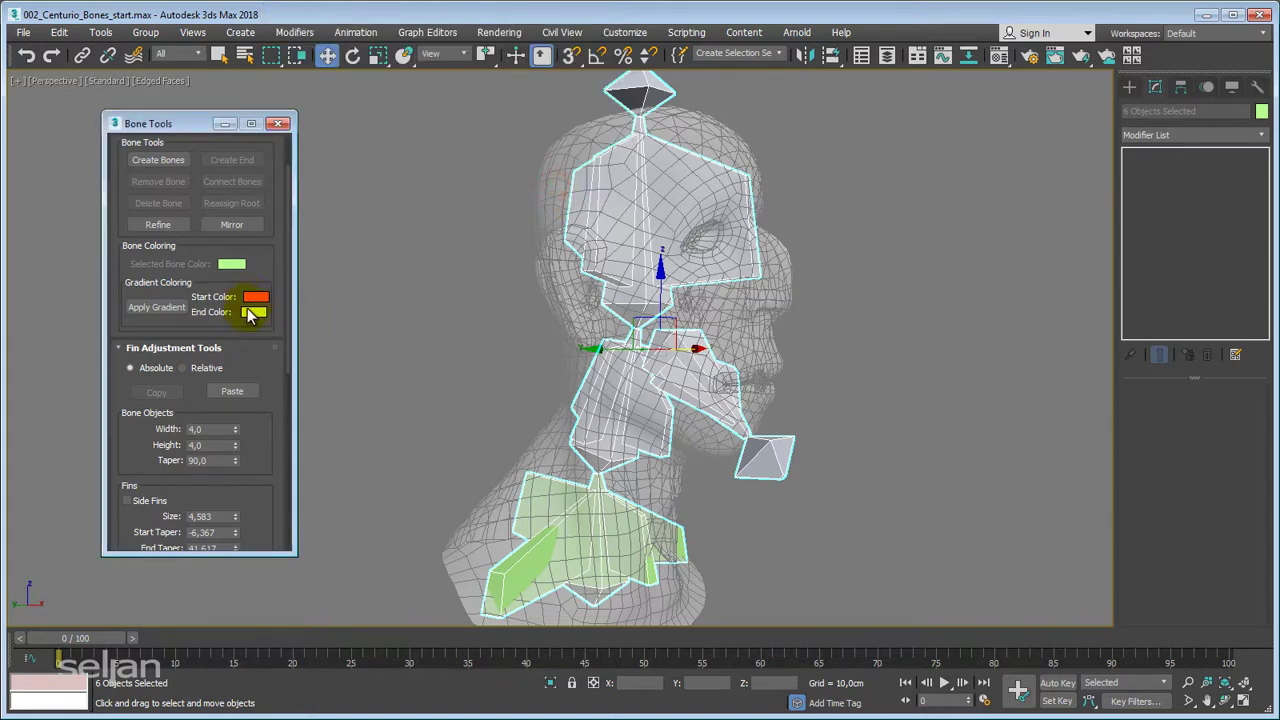
# Adjust the gradient start colour to a dark pure red with RGB 171, 0, 0.
pyautogui.click(257, 297)
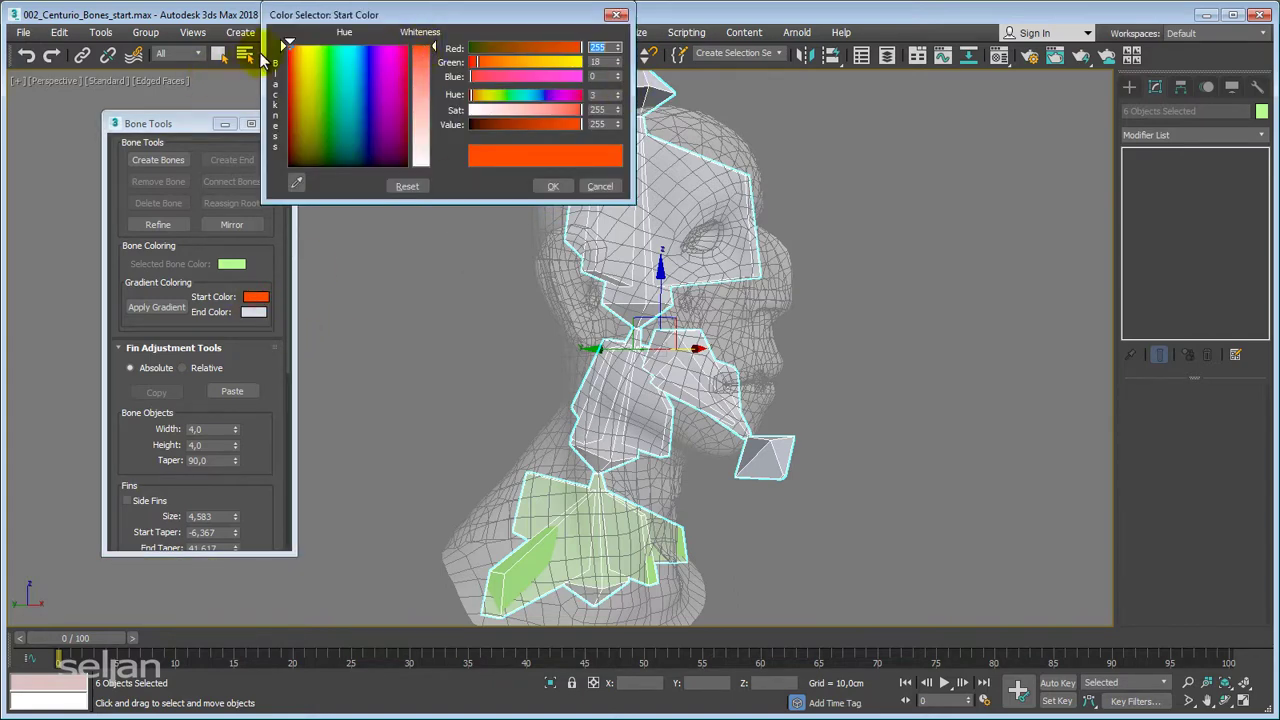
pyautogui.moveTo(292, 43); pyautogui.dragTo(286, 42)
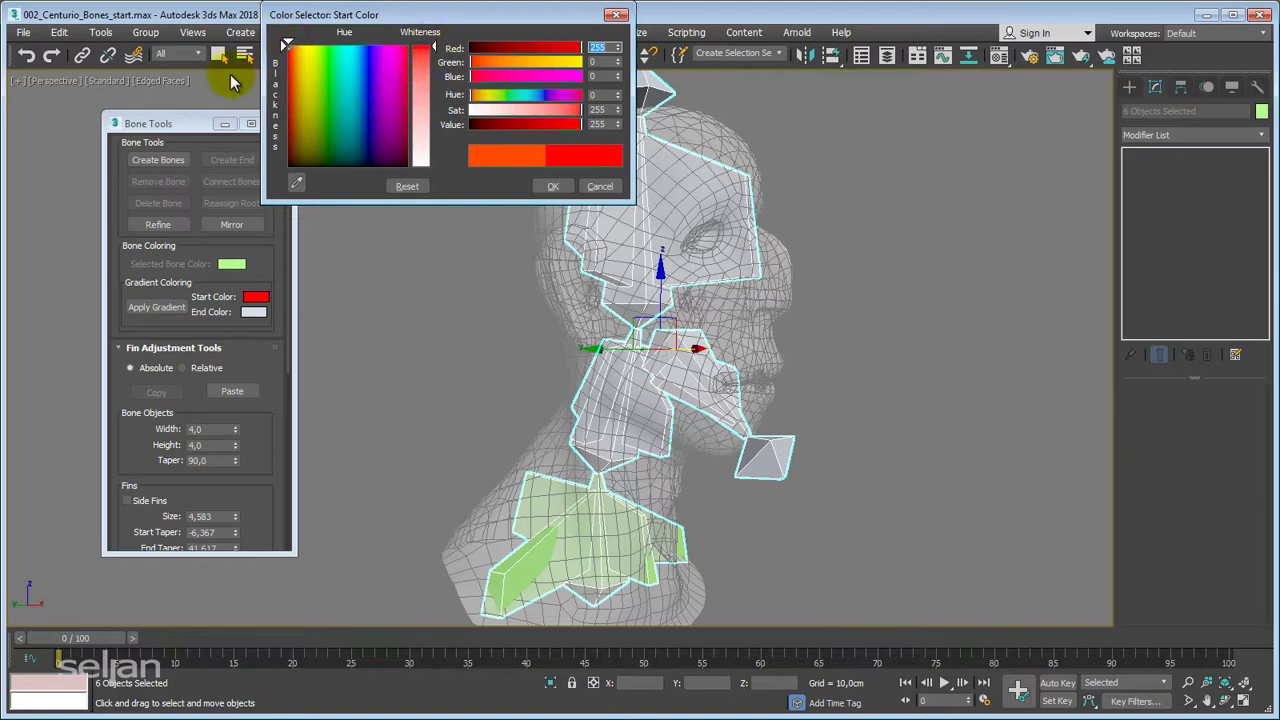
pyautogui.moveTo(277, 87); pyautogui.dragTo(280, 92)
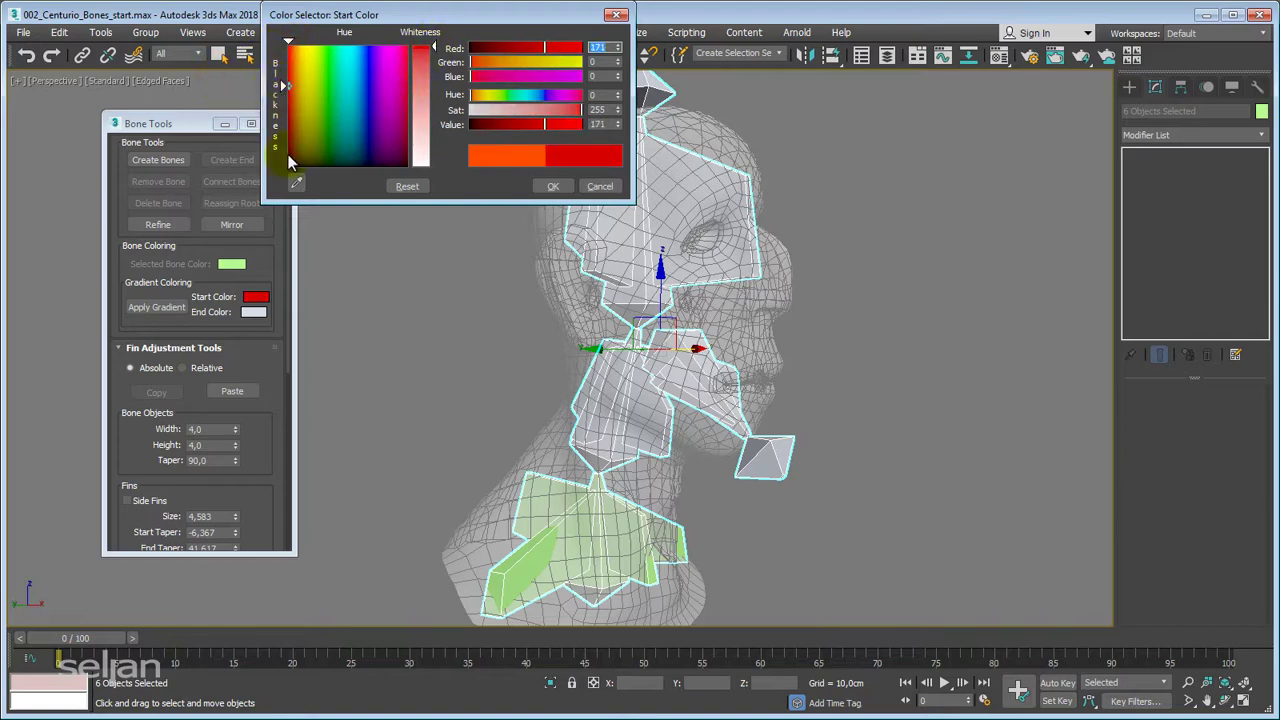
pyautogui.click(553, 186)
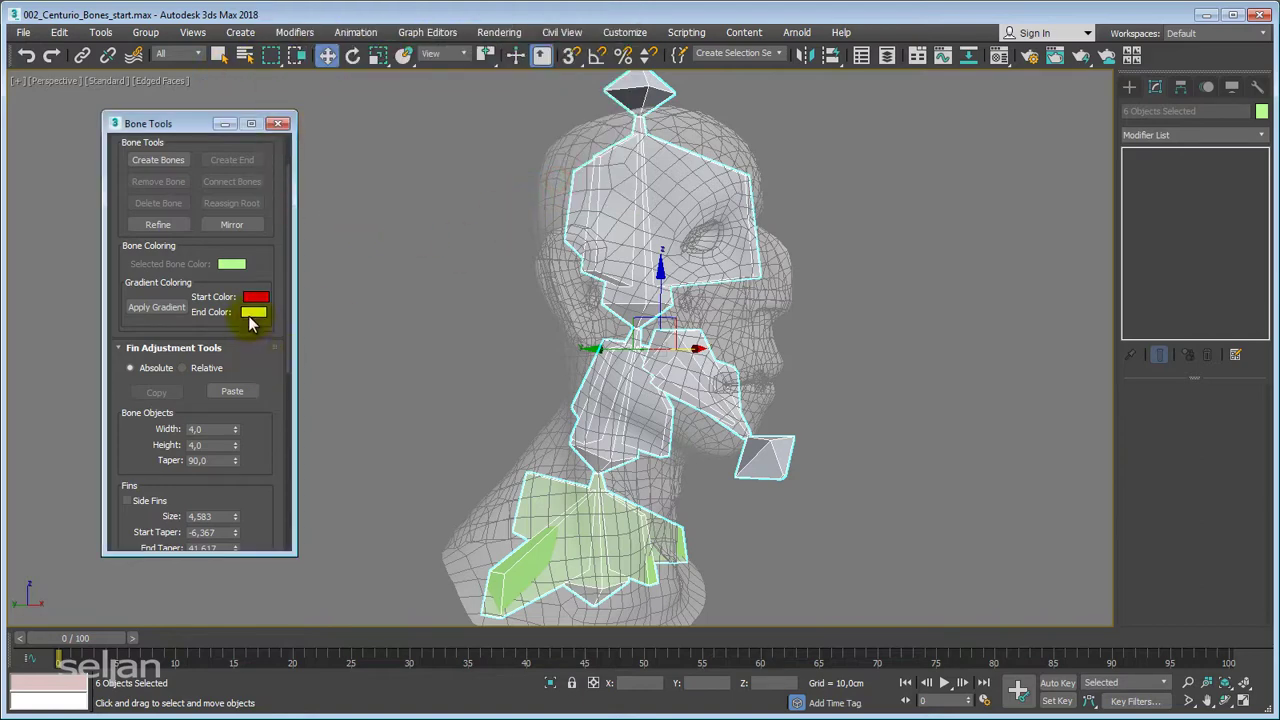
# Set the gradient end colour to yellow with RGB 252, 219, 0 and apply the gradient to the selected bones.
pyautogui.click(254, 313)
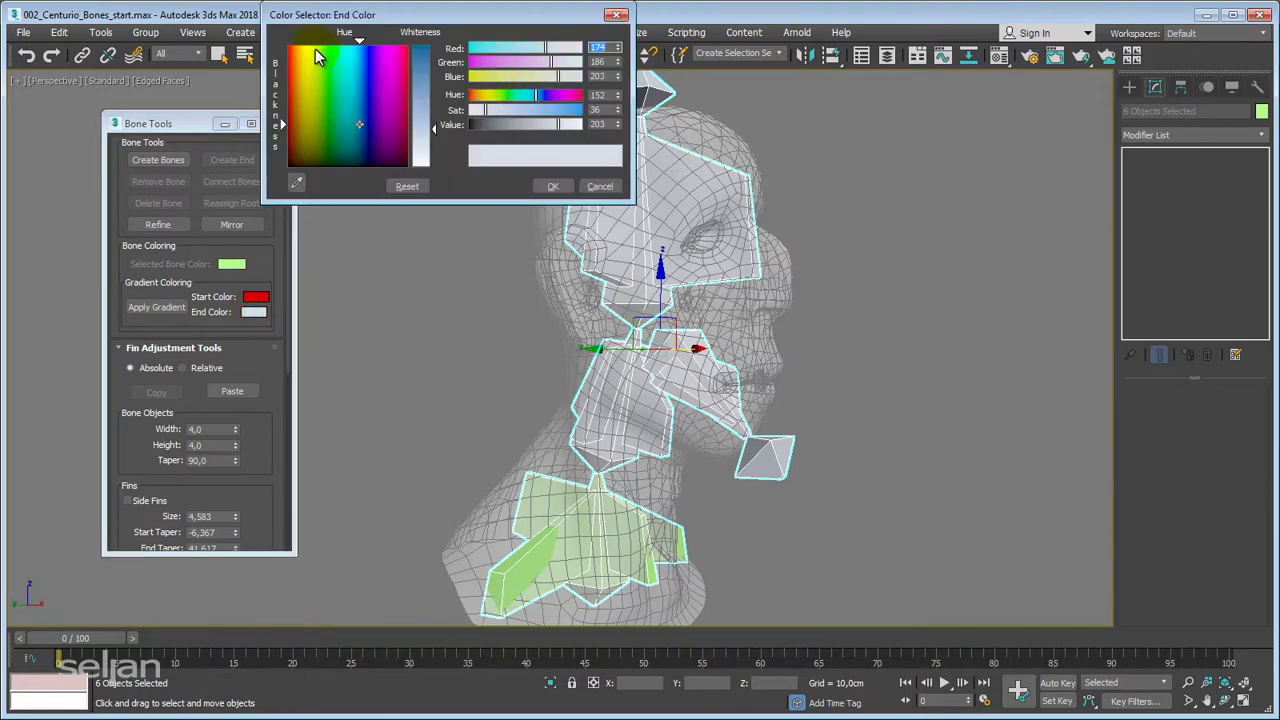
pyautogui.moveTo(316, 57); pyautogui.dragTo(302, 47)
pyautogui.moveTo(436, 128); pyautogui.dragTo(441, 50)
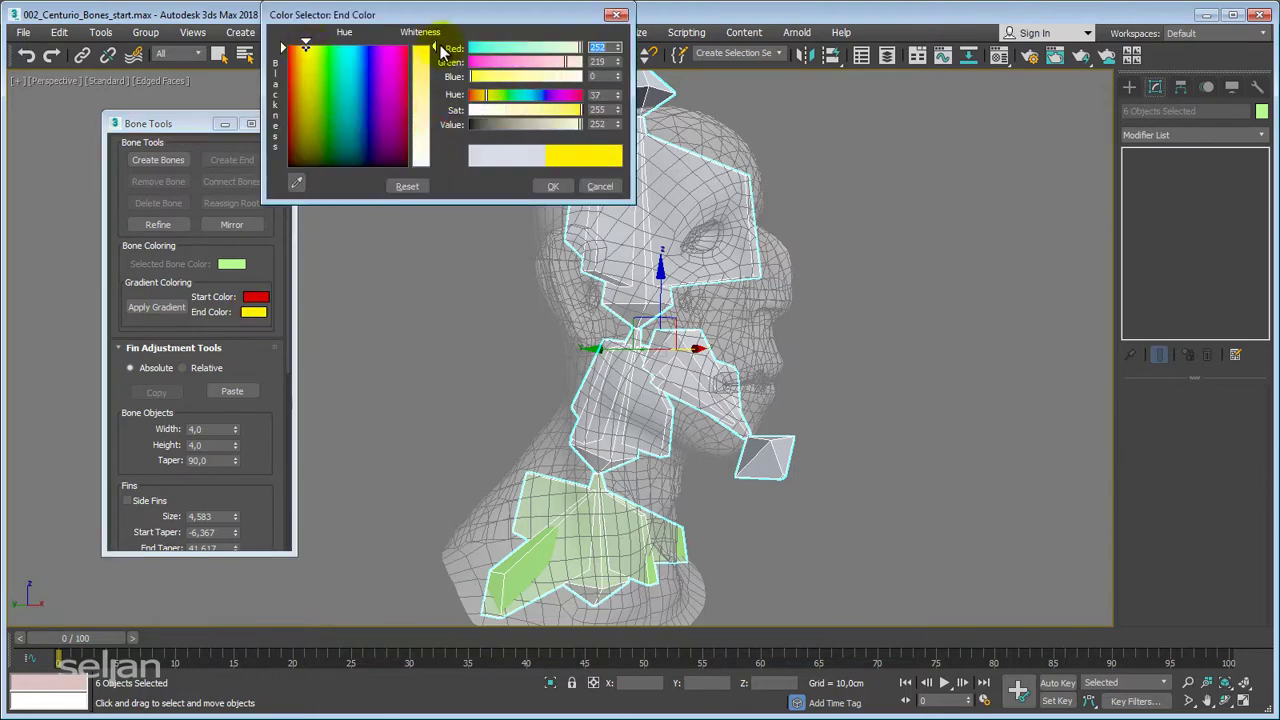
pyautogui.click(553, 187)
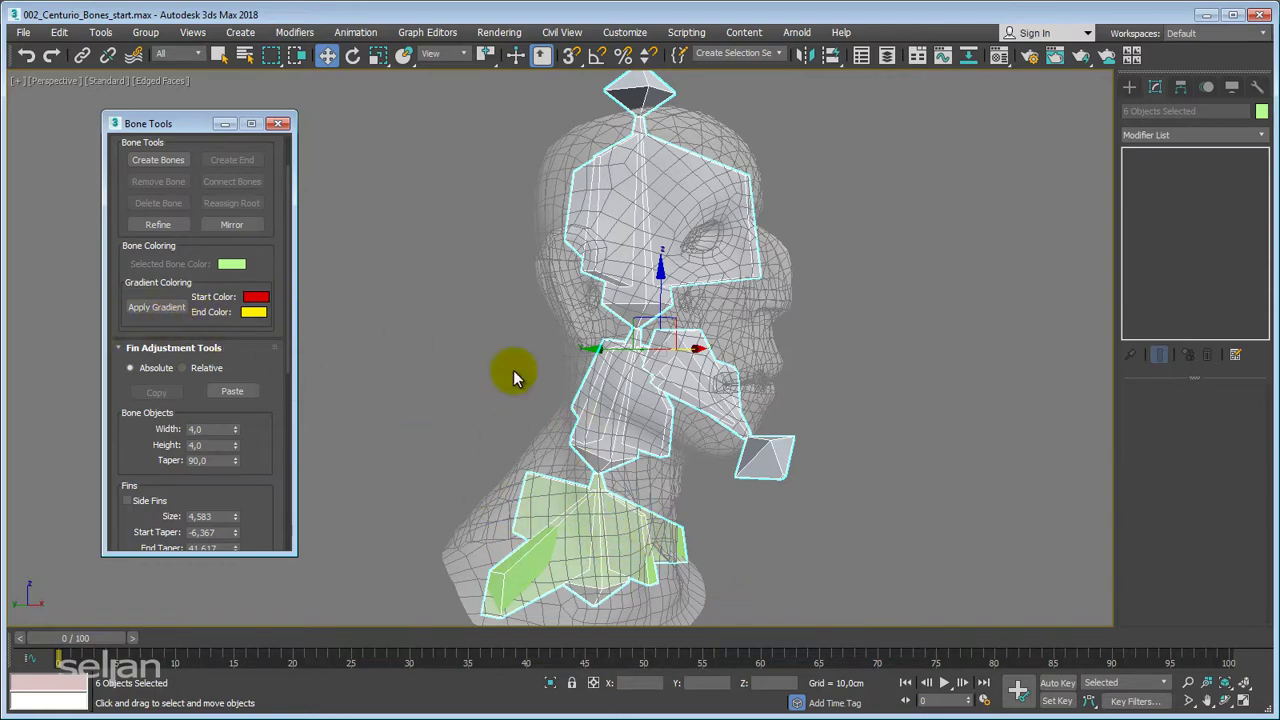
pyautogui.click(145, 314)
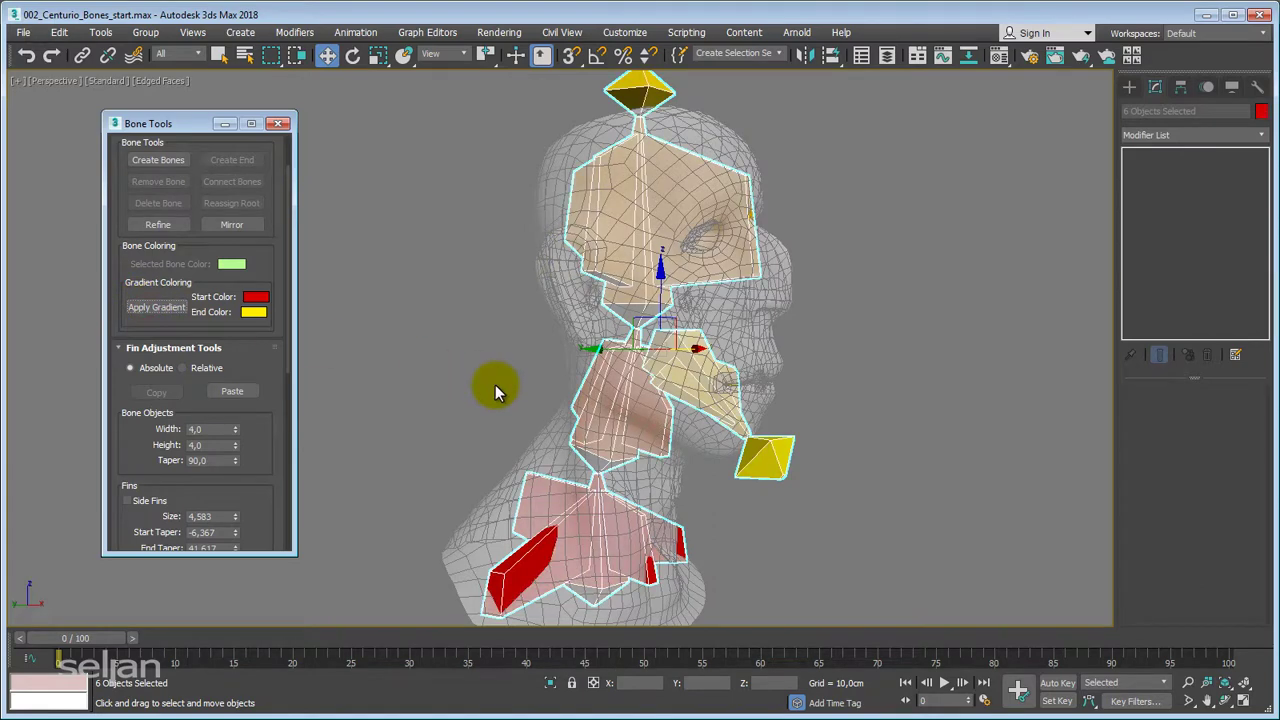
# Hide the head mesh geometry and inspect the gradient-coloured bone chain on its own.
pyautogui.keyDown('alt'); pyautogui.moveTo(495, 384); pyautogui.dragTo(463, 409, button='middle'); pyautogui.keyUp('alt')
pyautogui.scroll(-3, 463, 409)
pyautogui.keyDown('alt'); pyautogui.moveTo(514, 371); pyautogui.dragTo(700, 394, button='middle'); pyautogui.keyUp('alt')
pyautogui.hotkey('shift', 'g')
pyautogui.scroll(3, 699, 399)
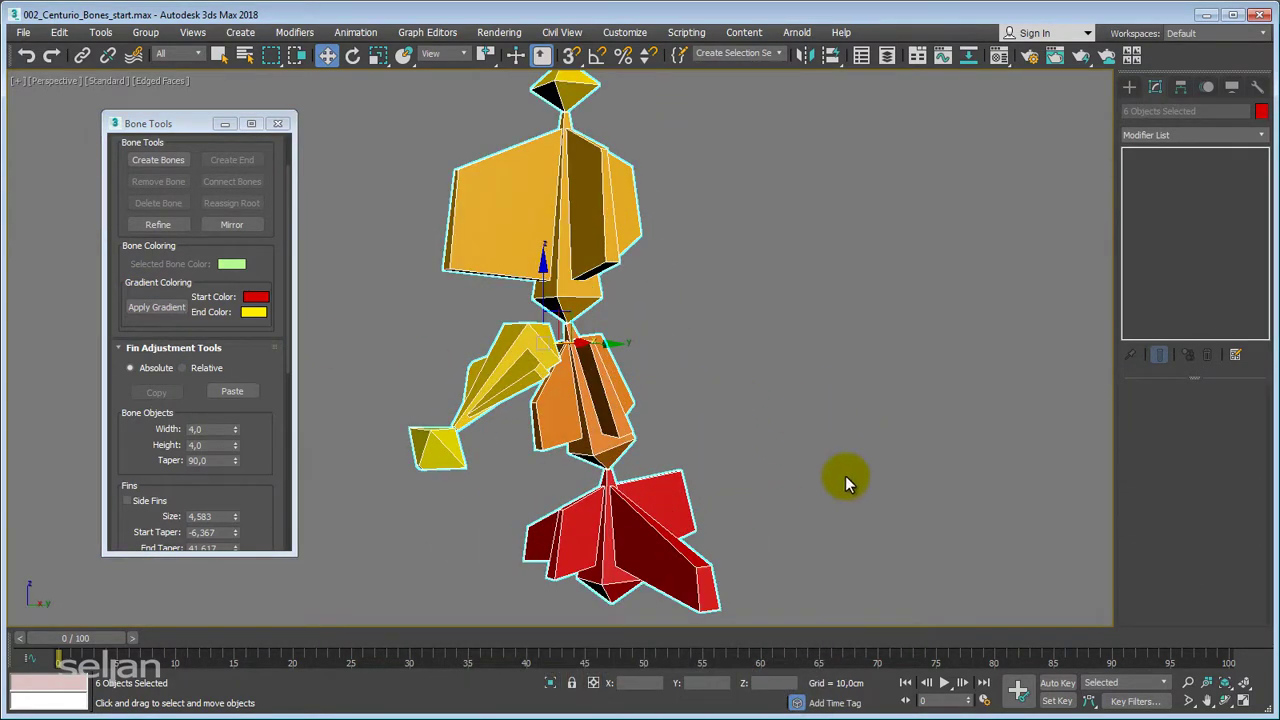
# Deselect all the bones and check the gradient colours along the chain from its other side.
pyautogui.moveTo(829, 387); pyautogui.dragTo(829, 431, button='middle')
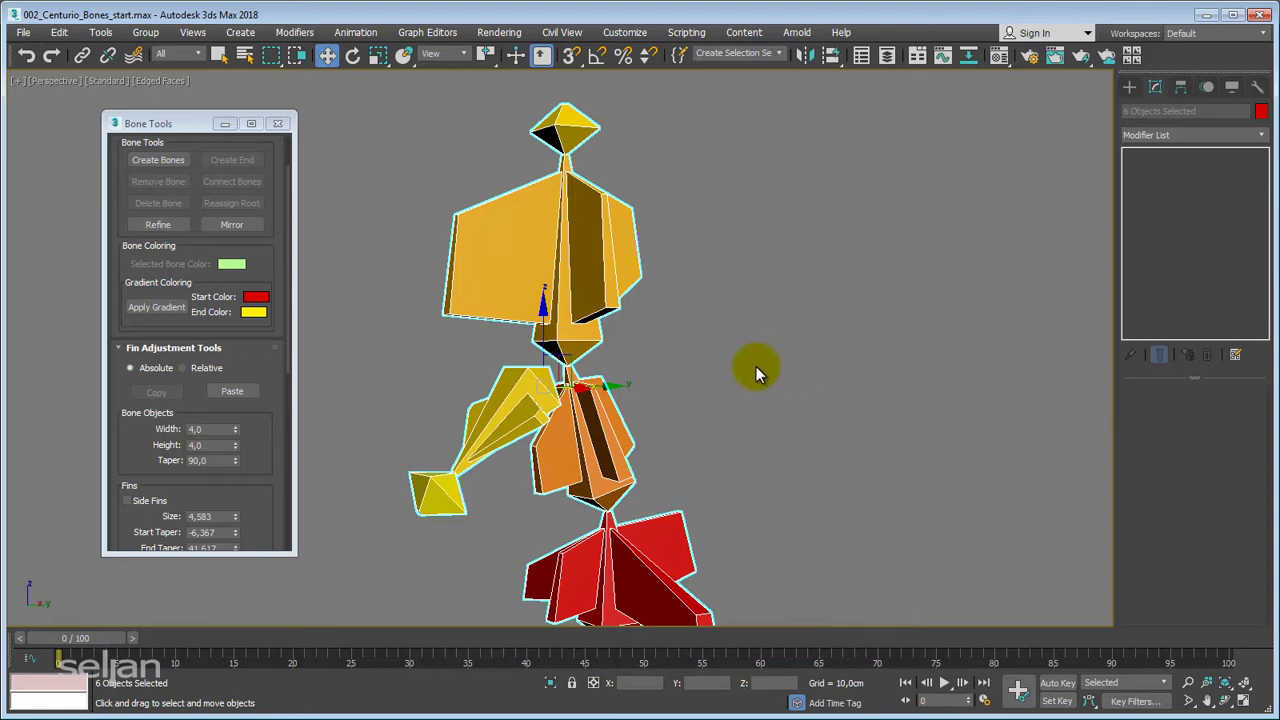
pyautogui.keyDown('alt'); pyautogui.moveTo(756, 366); pyautogui.dragTo(866, 326, button='middle'); pyautogui.keyUp('alt')
pyautogui.scroll(-3, 862, 340)
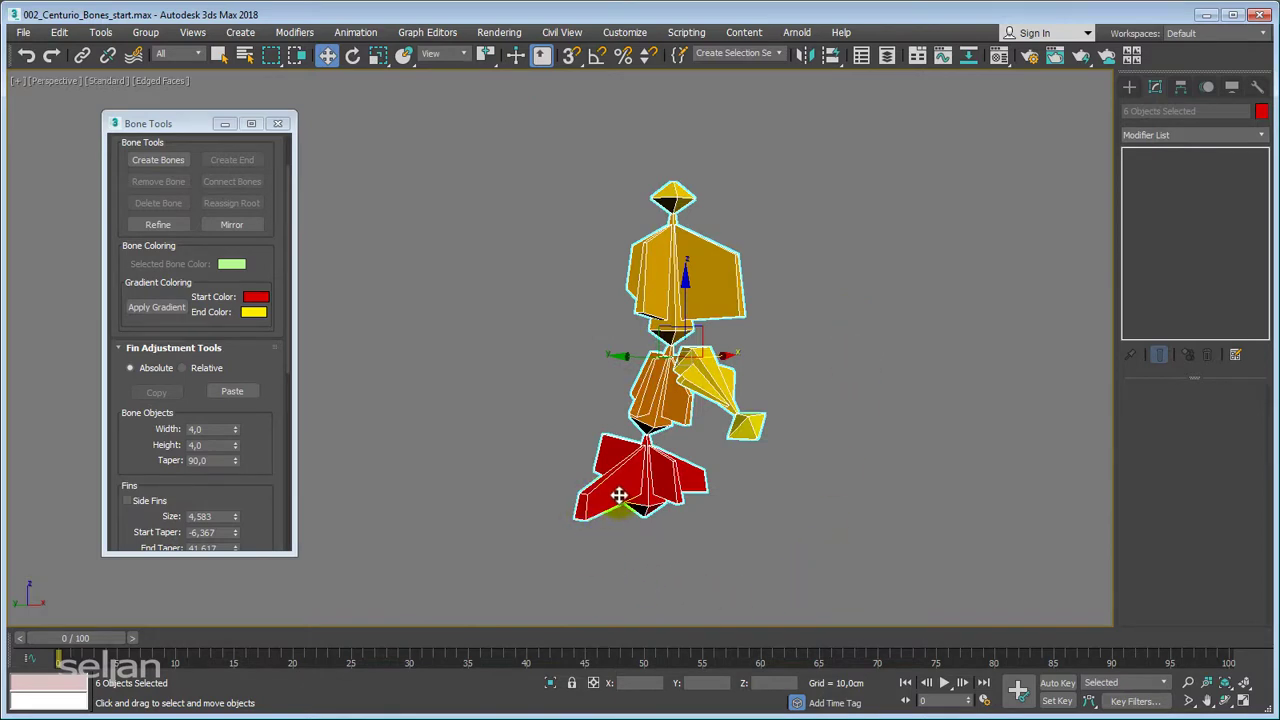
pyautogui.click(790, 505)
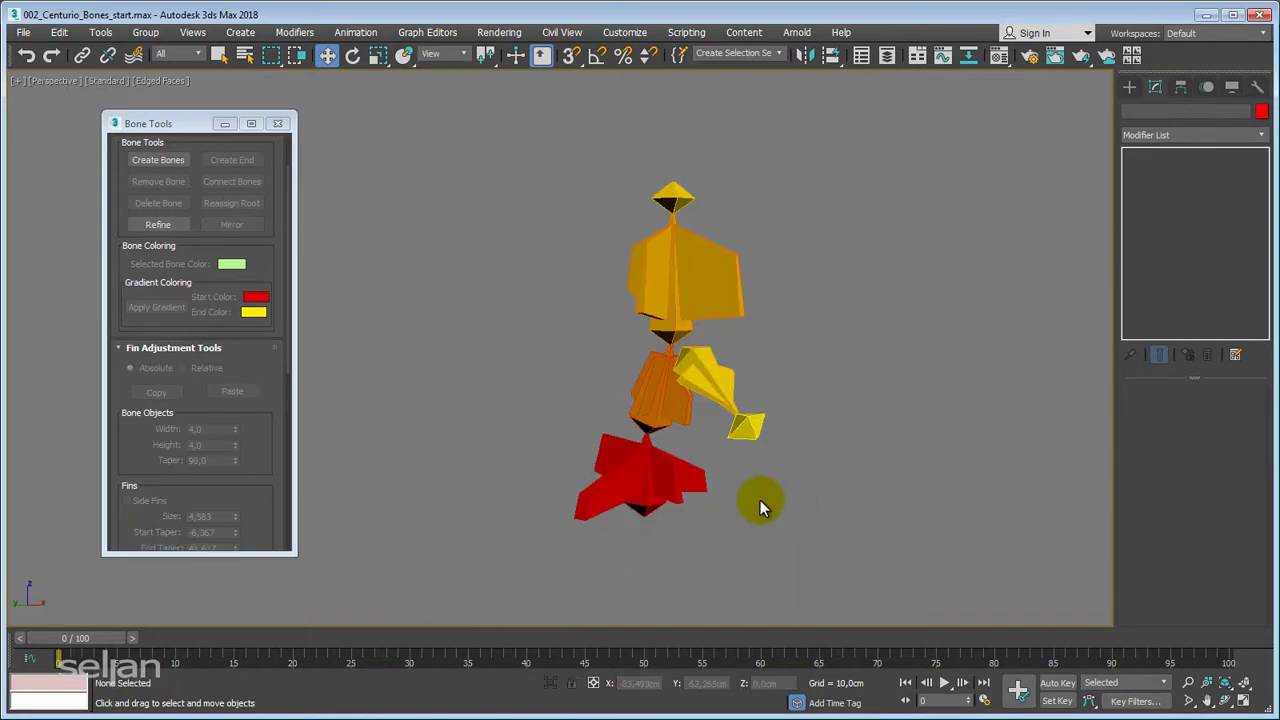
pyautogui.scroll(5, 687, 520)
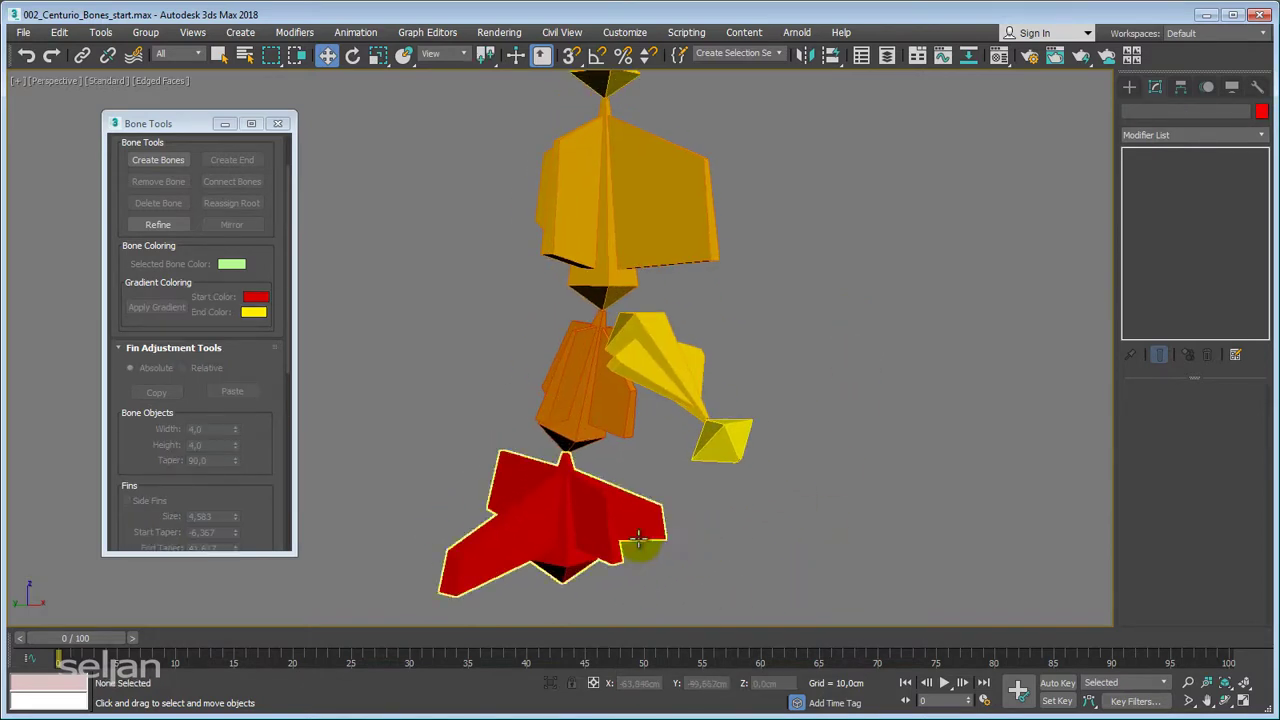
# Unhide the head mesh geometry around the bones, close the Bone Tools window and review the finished bone setup.
pyautogui.hotkey('shift', 'g')
pyautogui.moveTo(773, 497); pyautogui.dragTo(767, 515, button='middle')
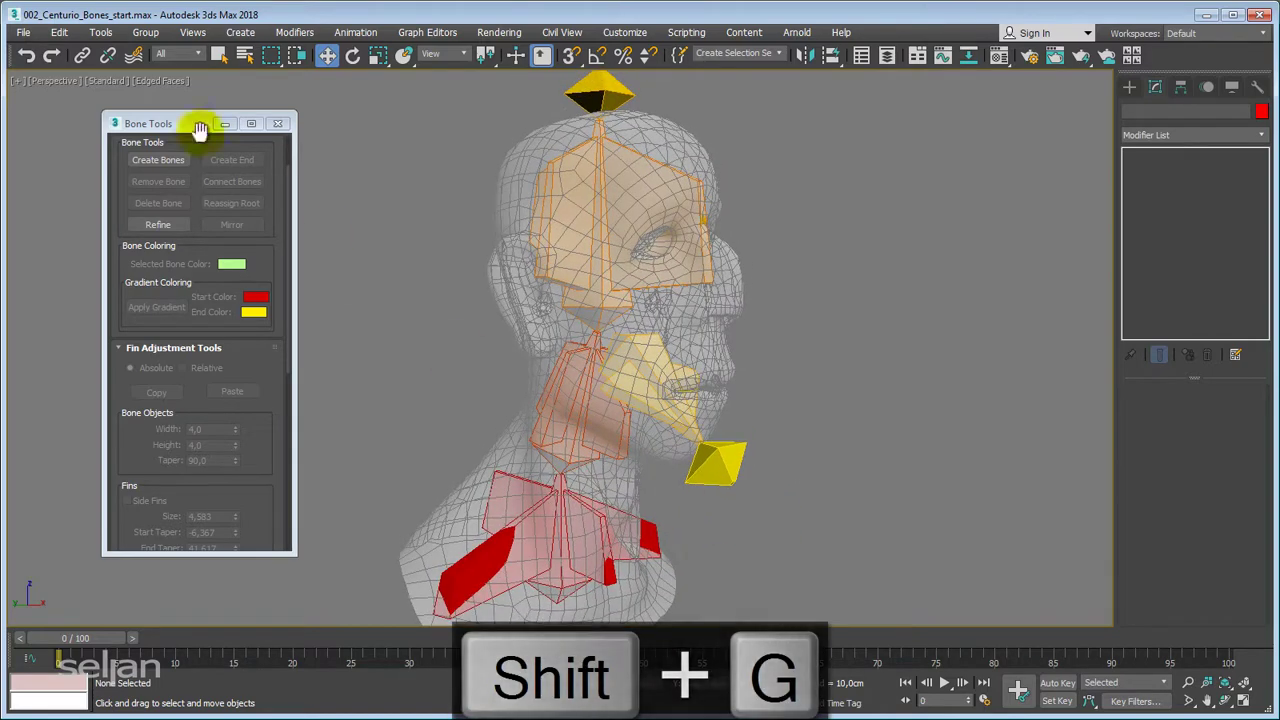
pyautogui.moveTo(165, 122); pyautogui.dragTo(133, 125)
pyautogui.click(249, 130)
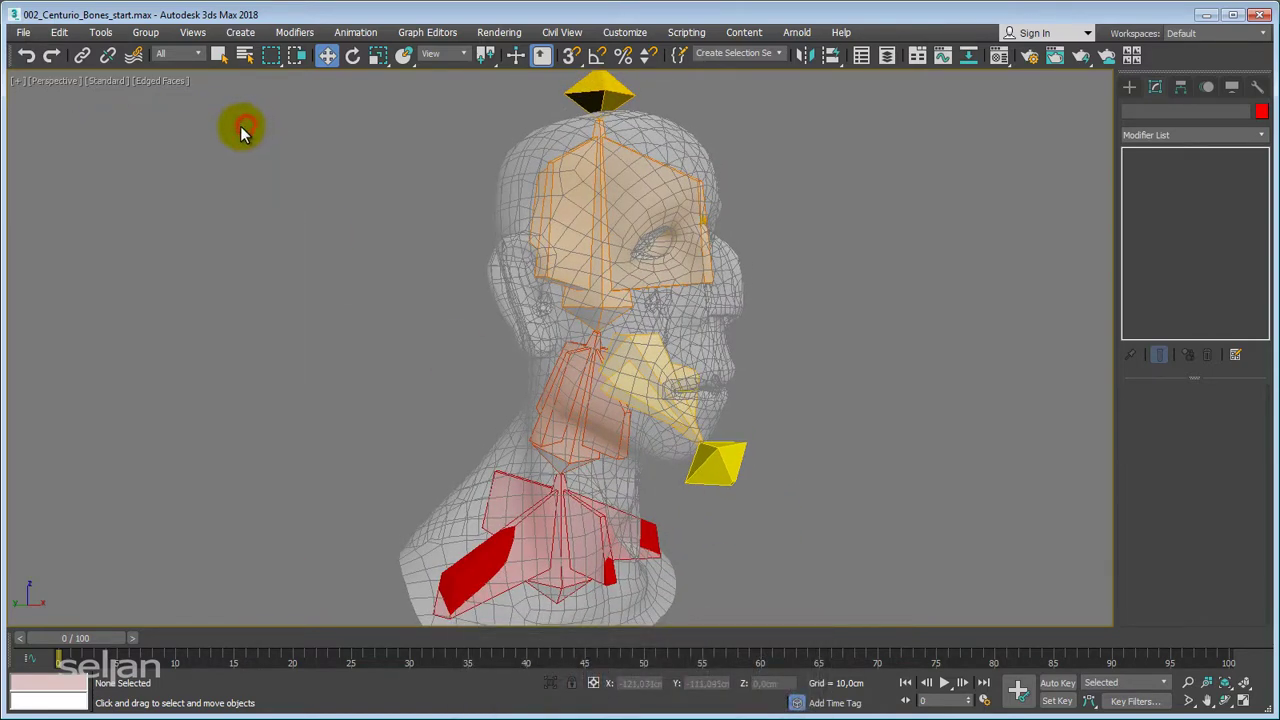
pyautogui.scroll(-5, 449, 349)
pyautogui.keyDown('alt'); pyautogui.moveTo(466, 331); pyautogui.dragTo(406, 336, button='middle'); pyautogui.keyUp('alt')
pyautogui.scroll(4, 416, 323)
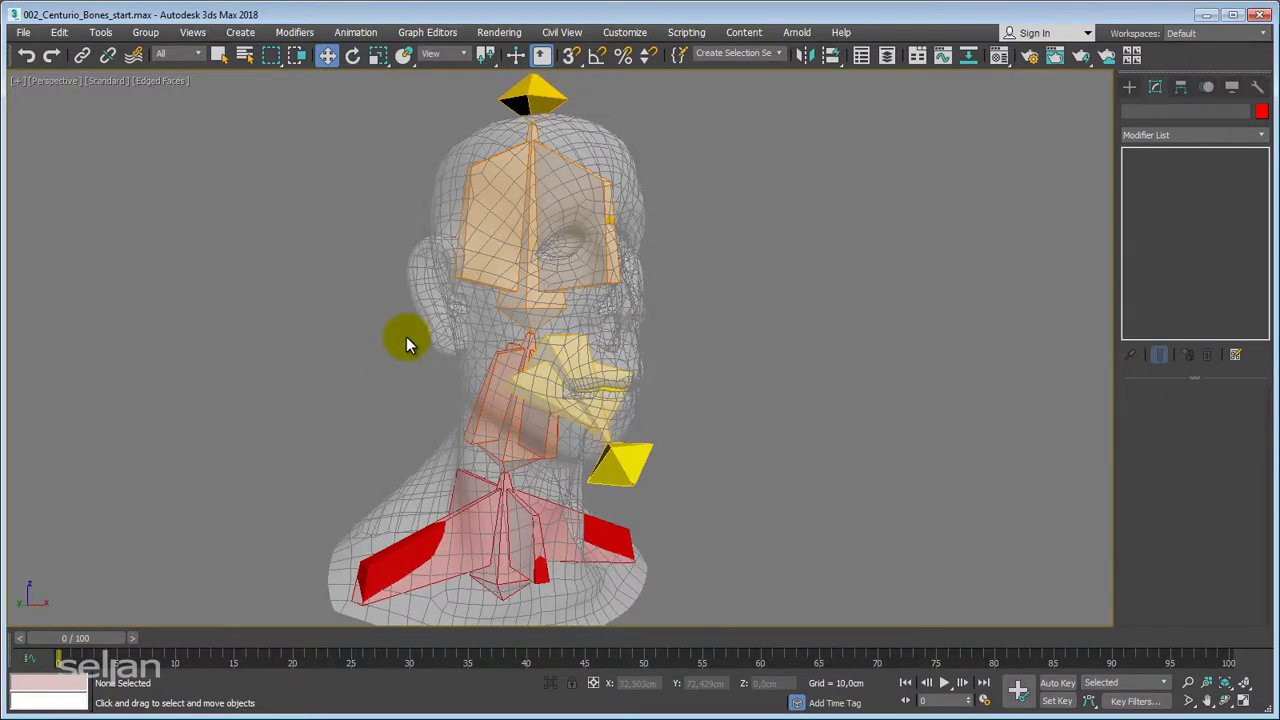